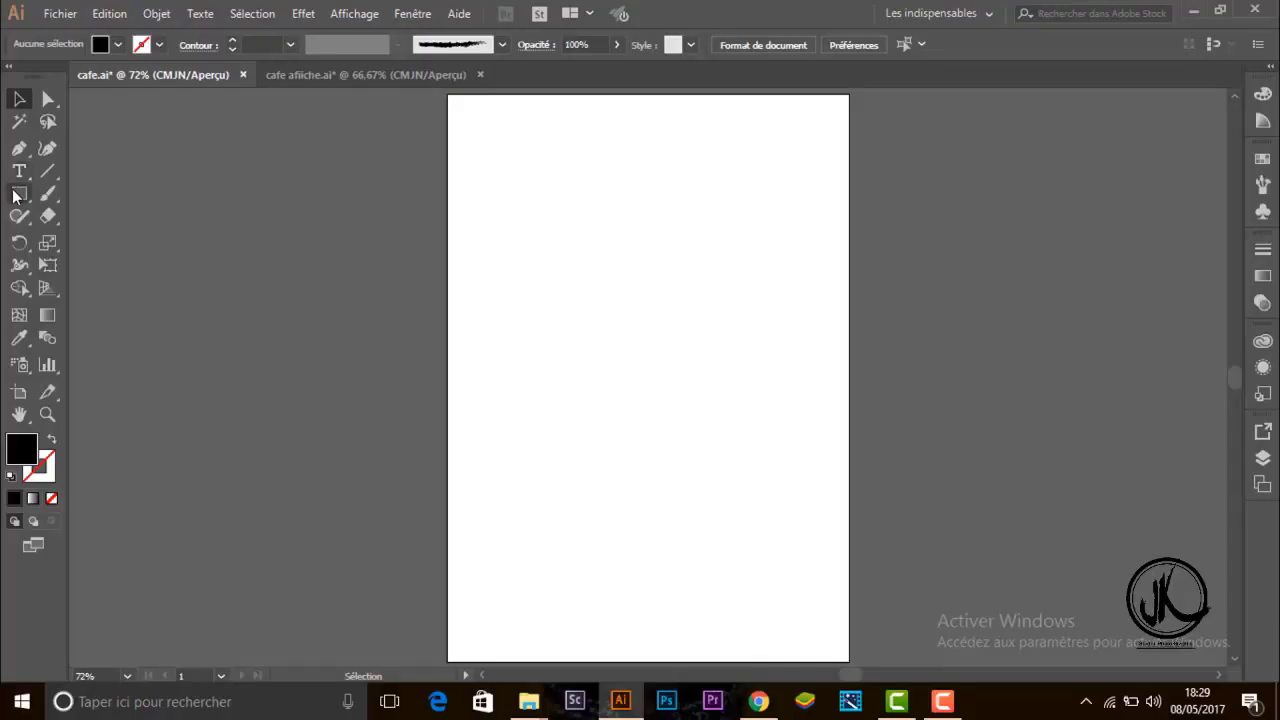
Draw a black circle near the page centre and a rectangle covering its top half.
left_click_drag(19, 194, 100, 238)
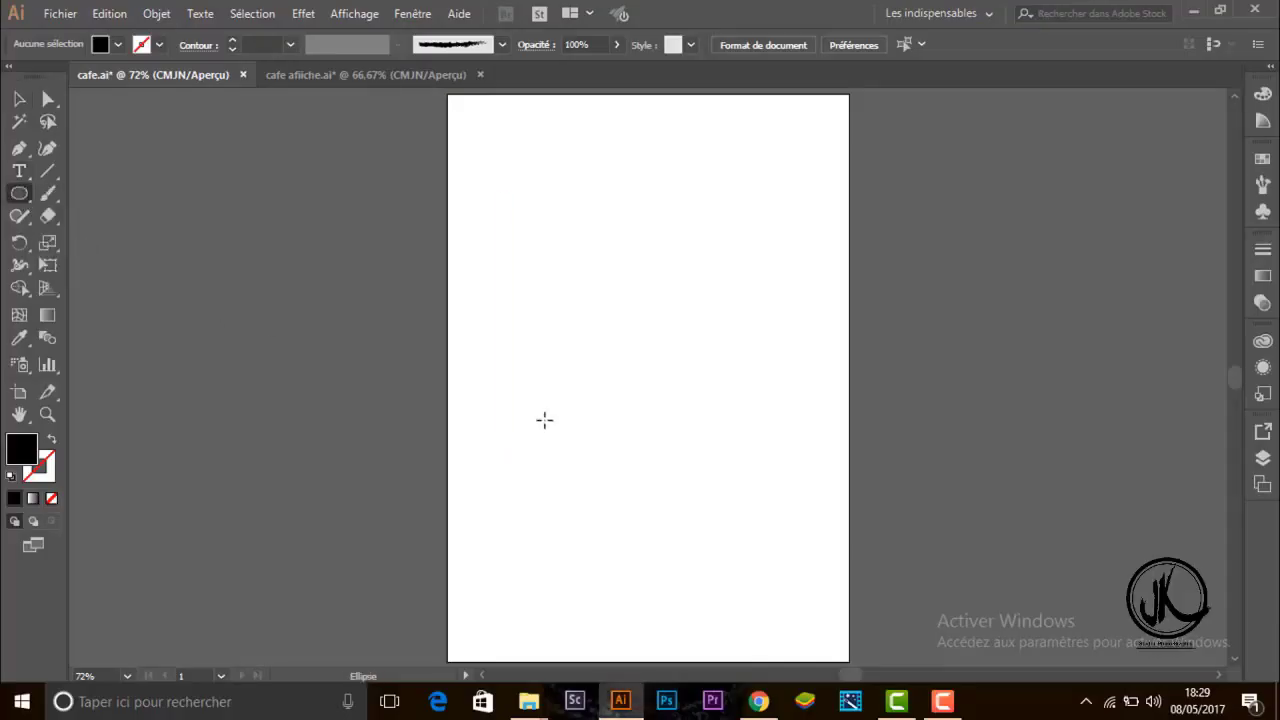
left_click_drag(637, 394, 656, 440)
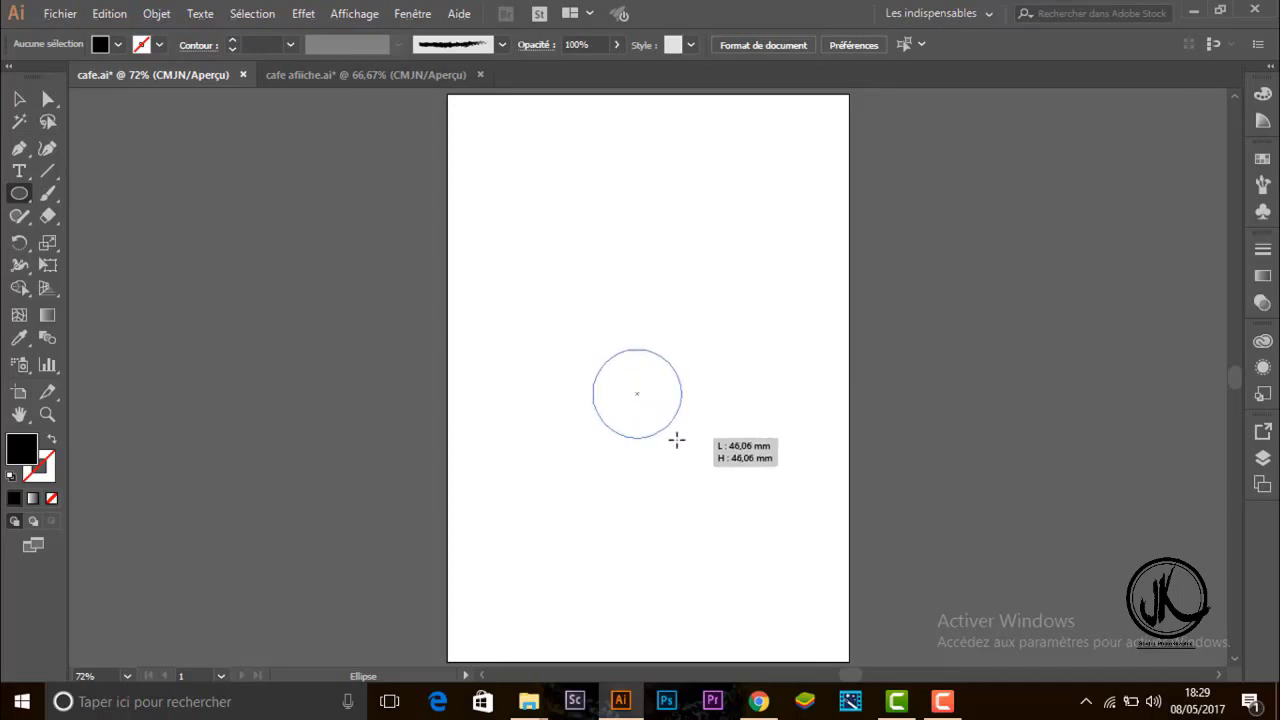
left_click(19, 194)
left_click(67, 197)
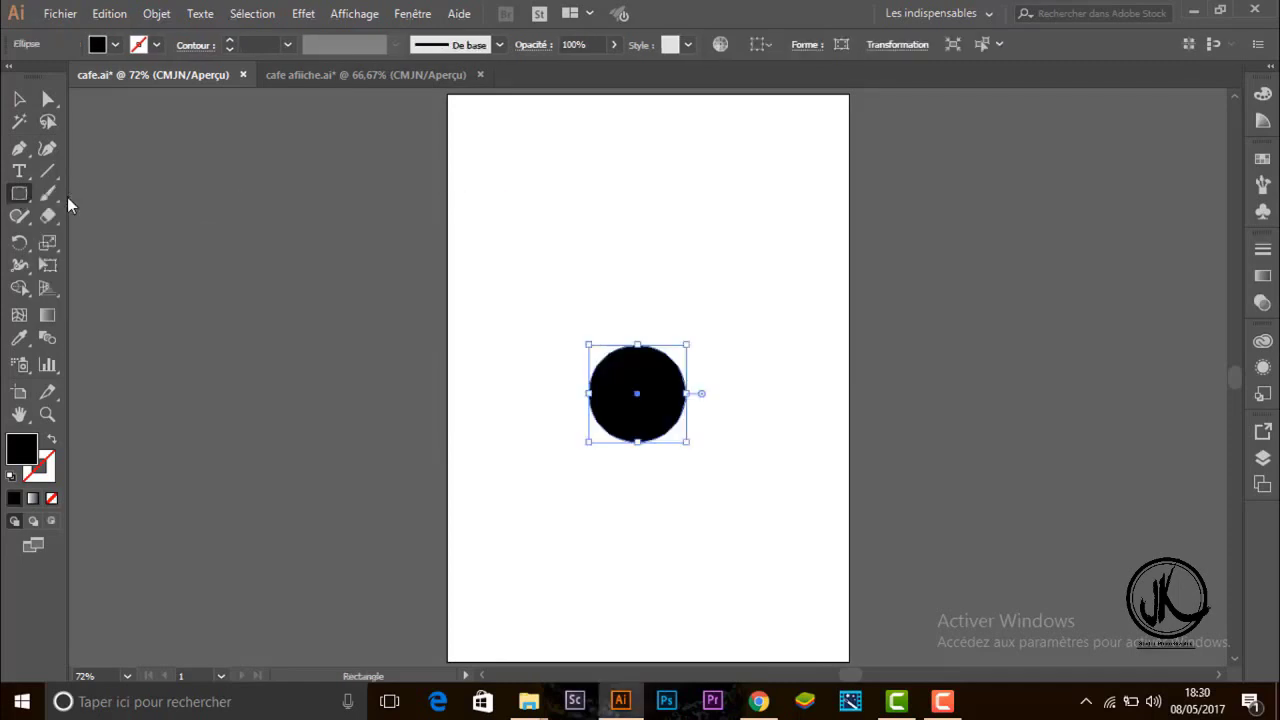
left_click_drag(524, 322, 710, 393)
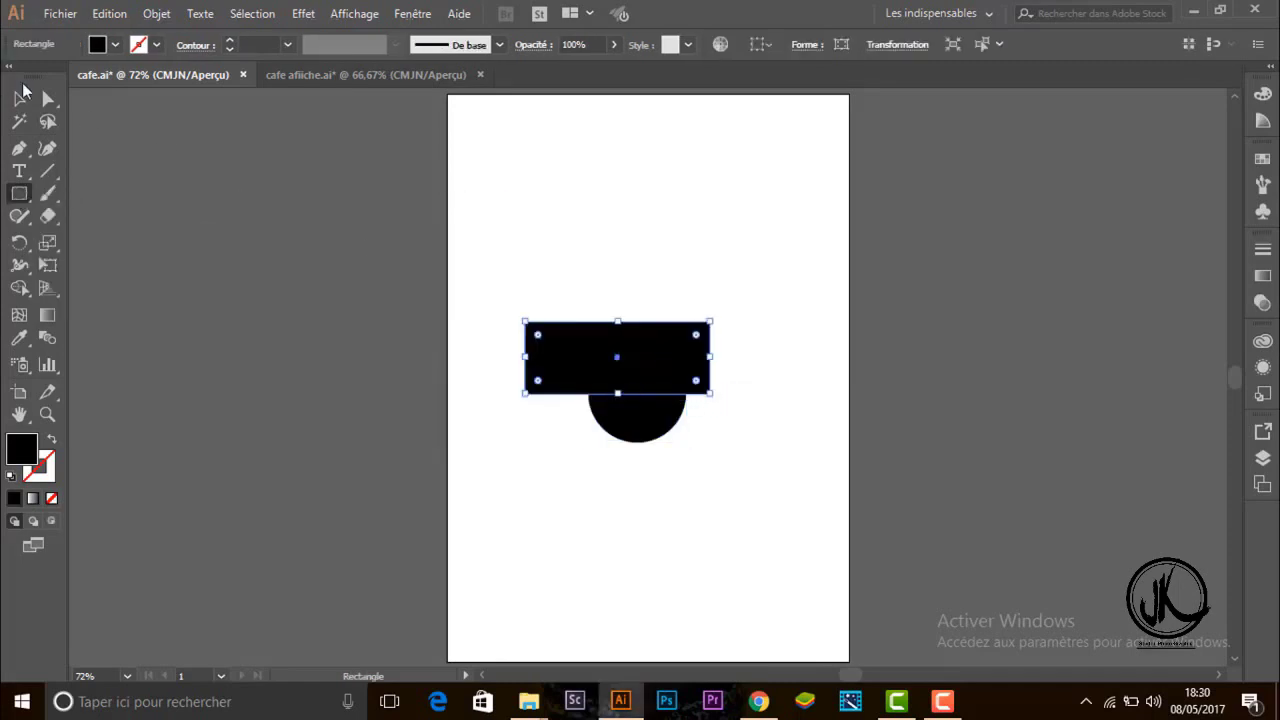
Subtract the rectangle from the circle with Pathfinder Minus Front and zoom in on the half-circle.
left_click_drag(557, 294, 684, 488)
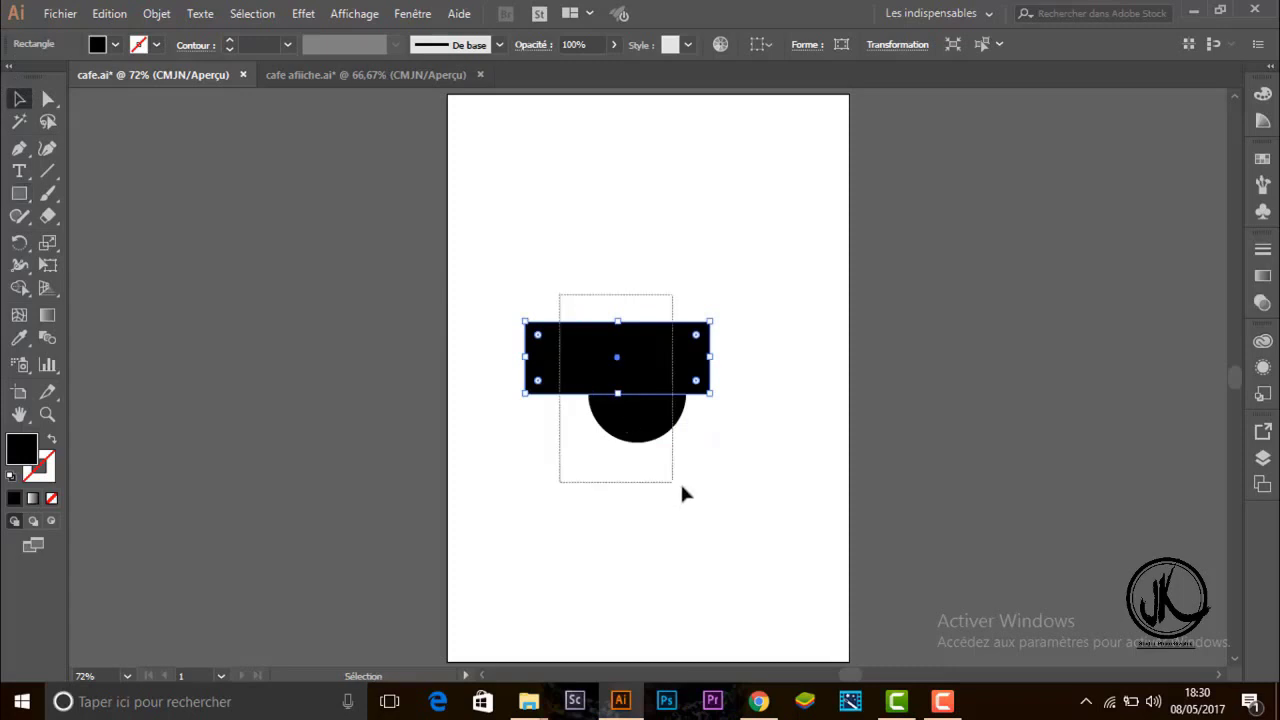
left_click(409, 14)
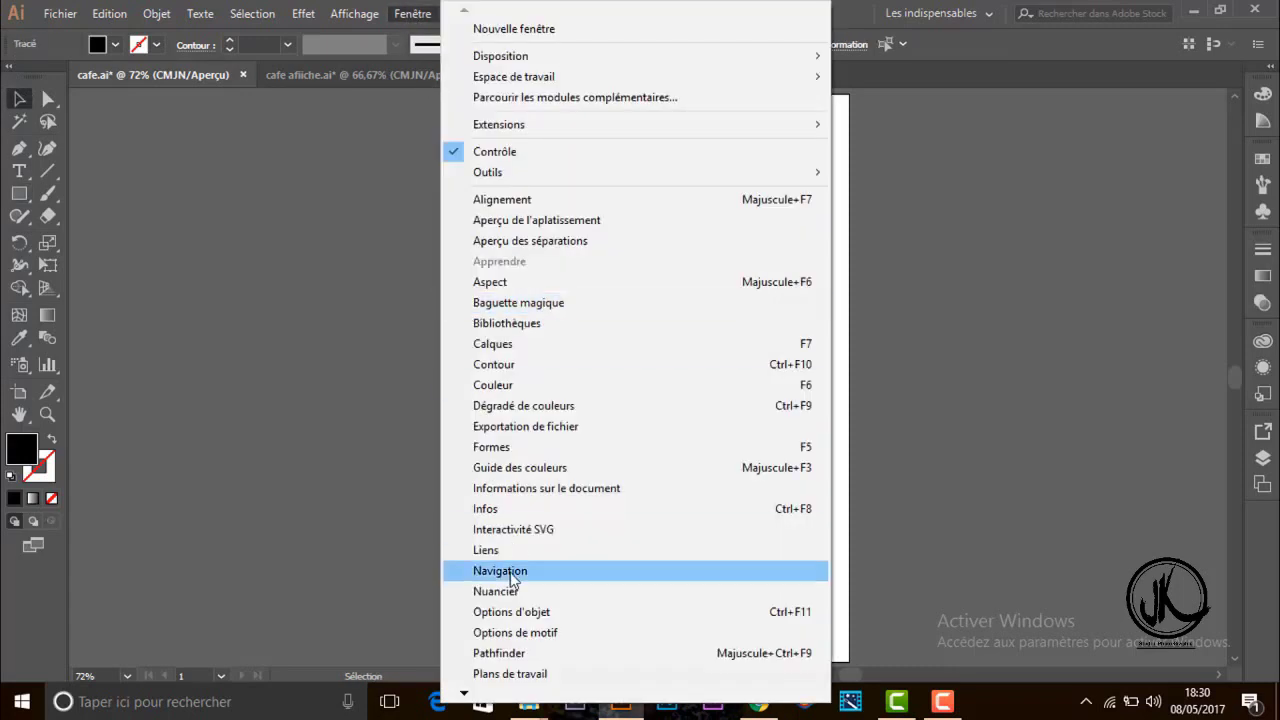
left_click(555, 656)
left_click(730, 175)
left_click(490, 346)
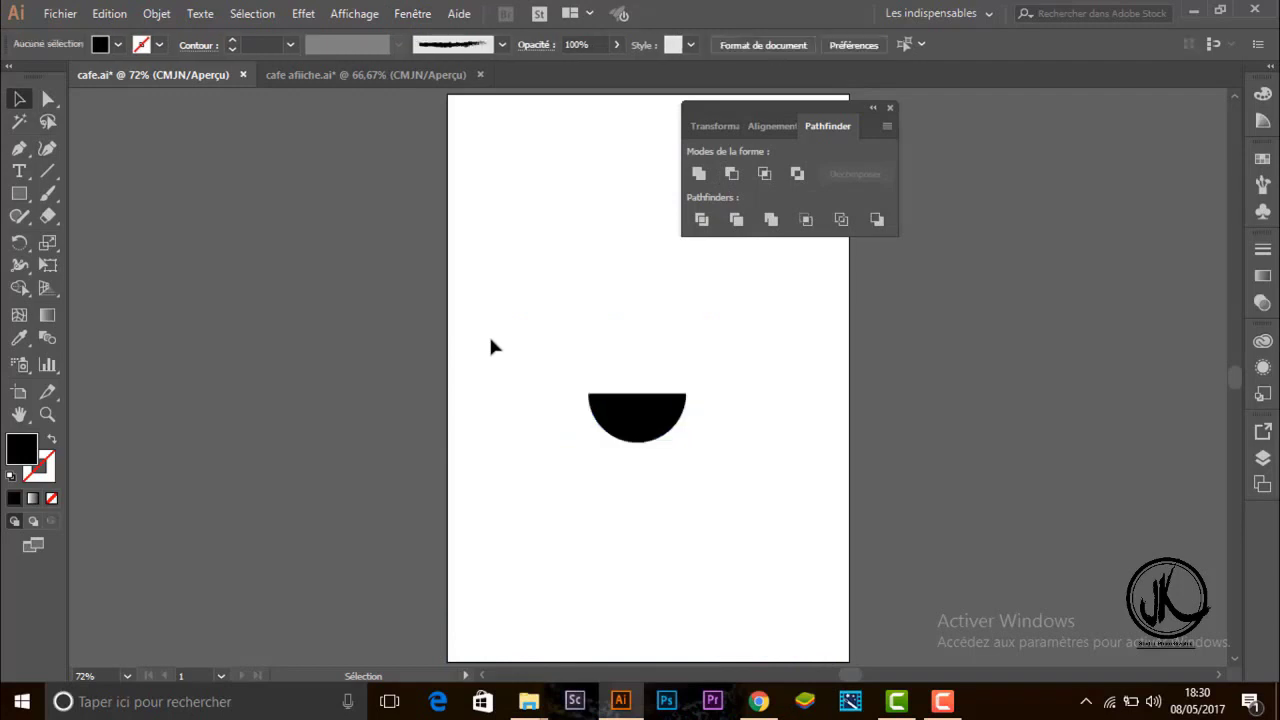
left_click(47, 414)
left_click(663, 417)
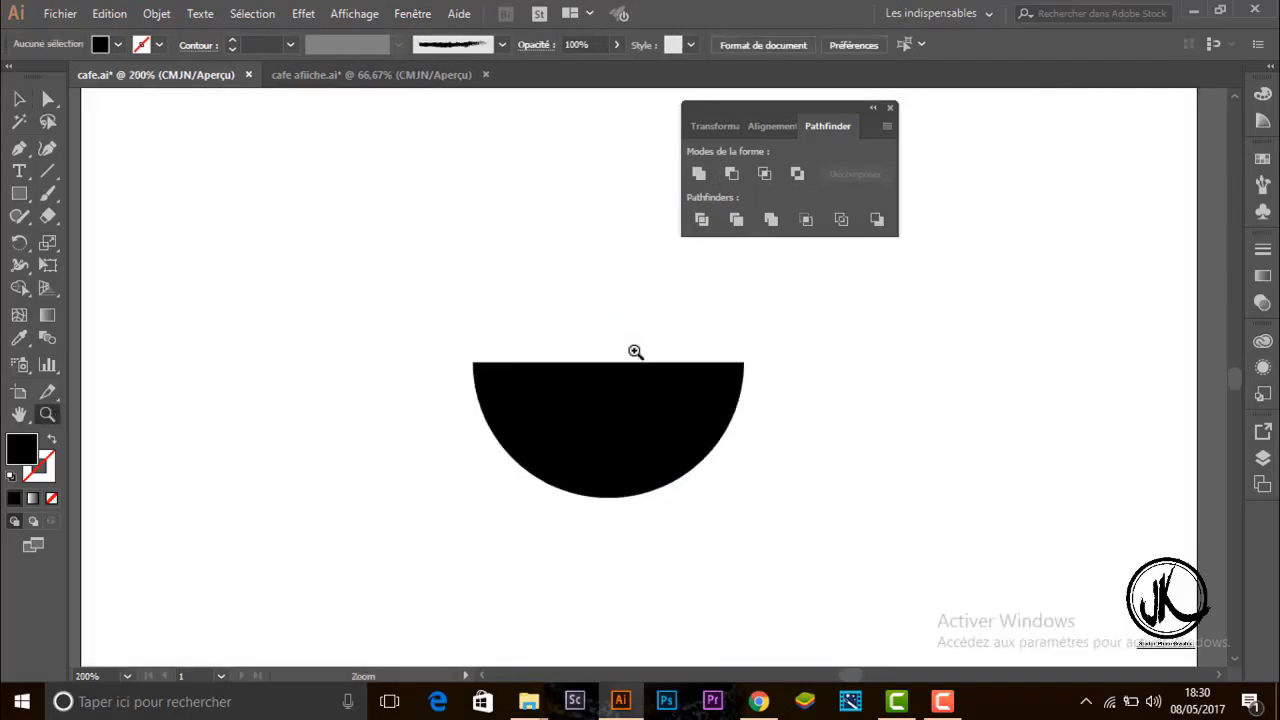
Round the half-circle's two top corners to about 3,69 mm with the live-corner widget.
left_click(19, 193)
left_click(103, 238)
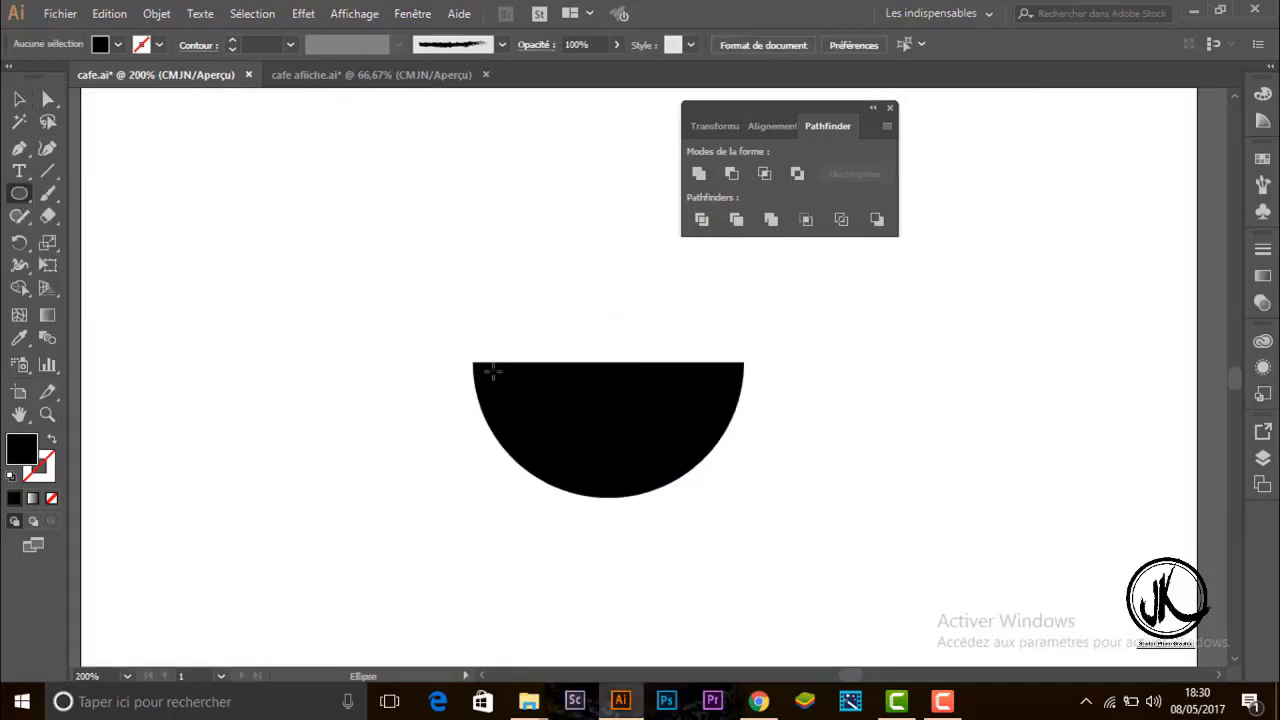
left_click(47, 100)
left_click(473, 363)
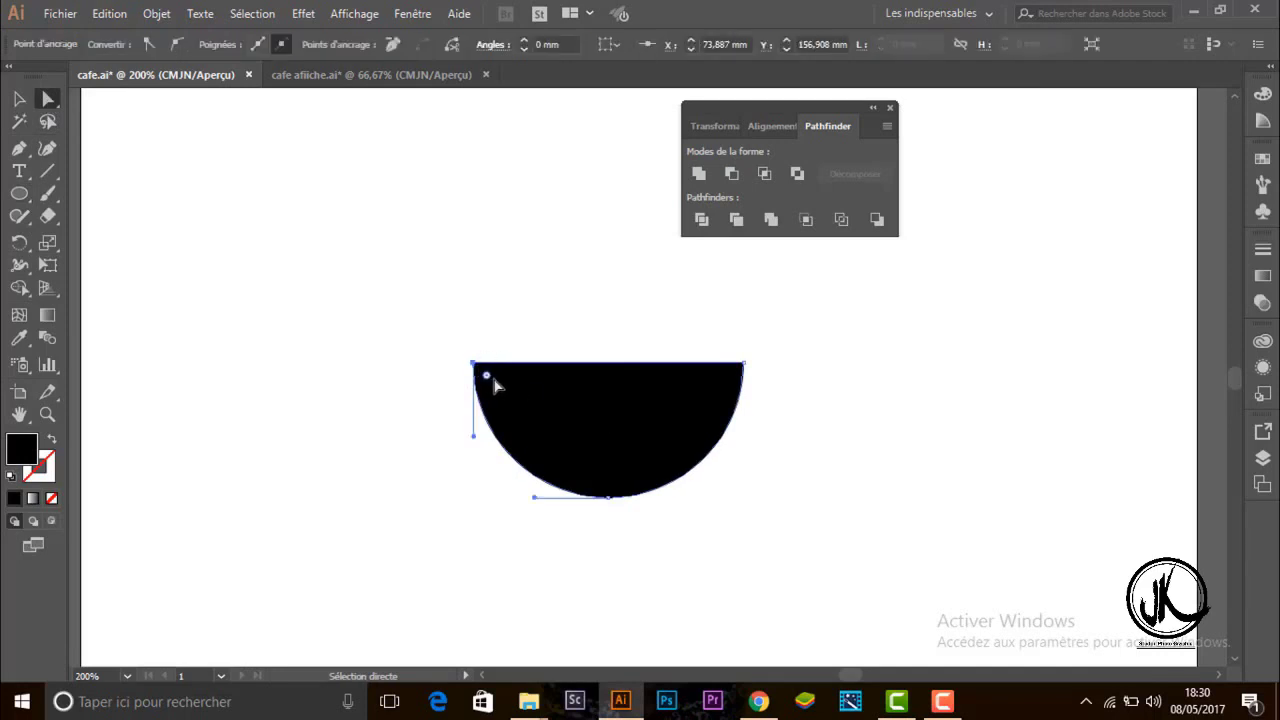
left_click(594, 406)
left_click_drag(486, 374, 493, 385)
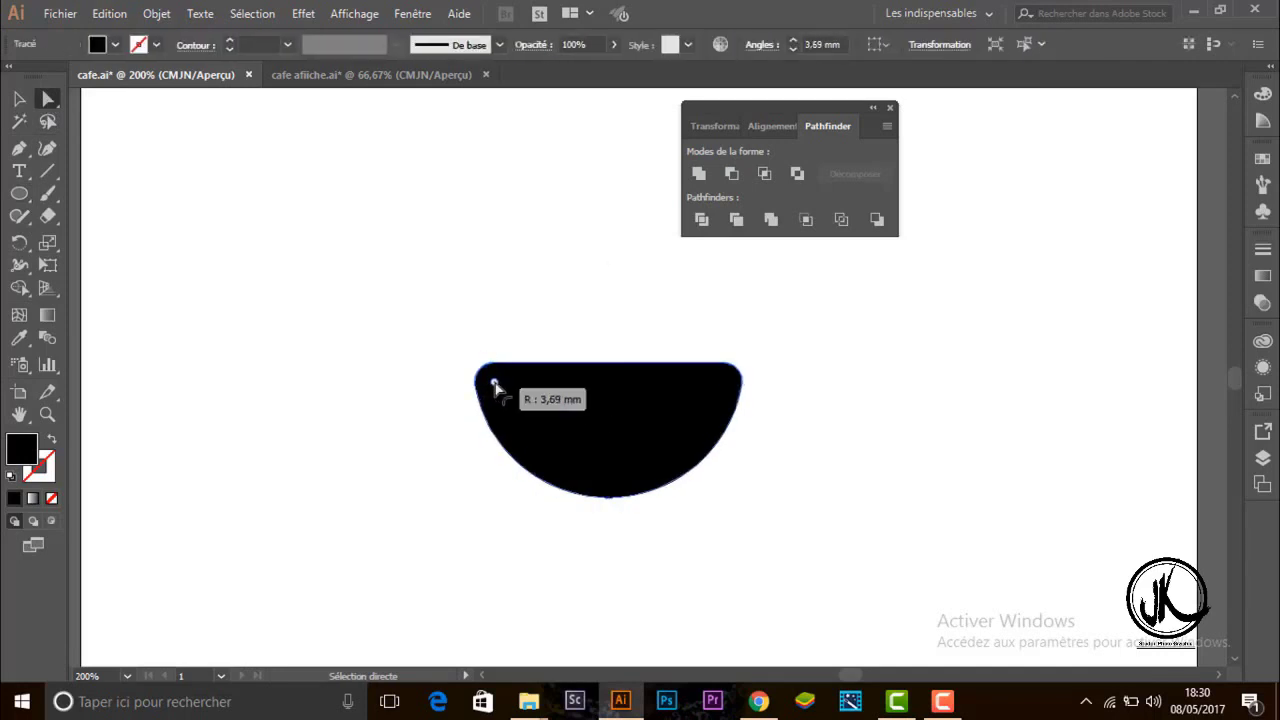
Draw a small black circle above the half-circle.
left_click(19, 195)
left_click_drag(594, 368, 536, 331)
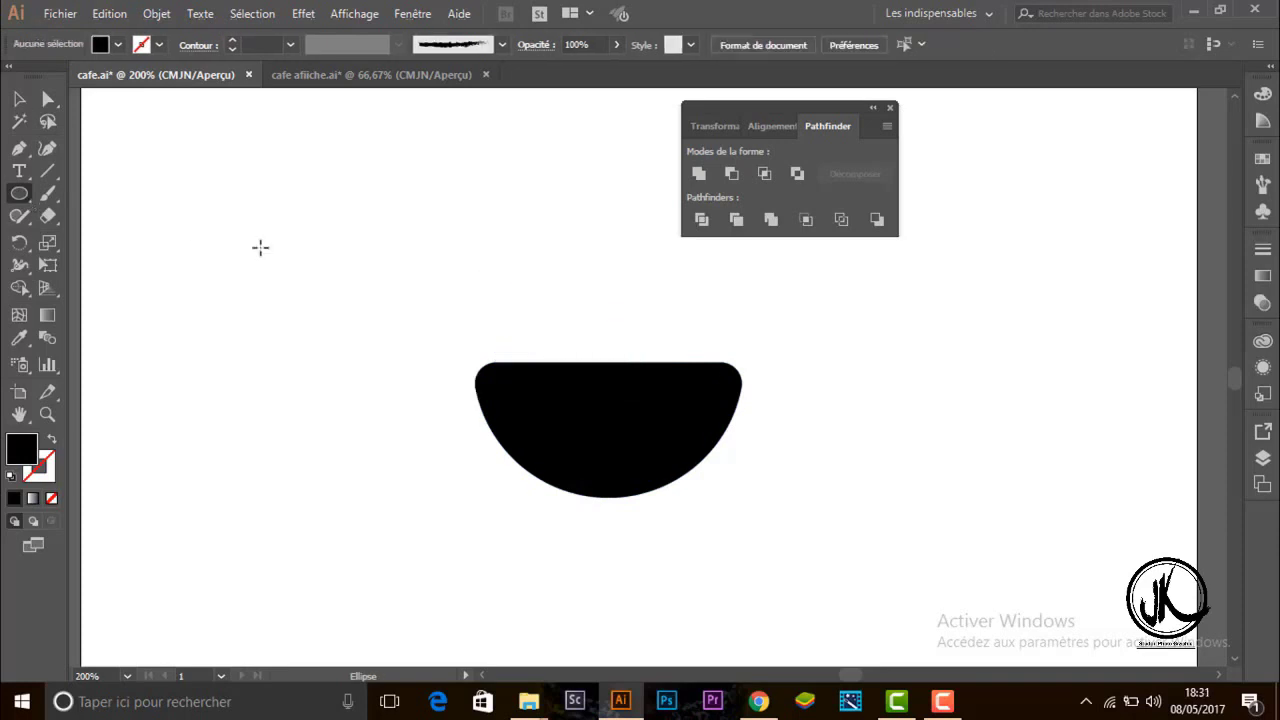
left_click_drag(262, 248, 301, 284)
Duplicate the small circle, set the copies side by side and enlarge both across the half-circle's top.
key("ctrl+c")
key("ctrl+v")
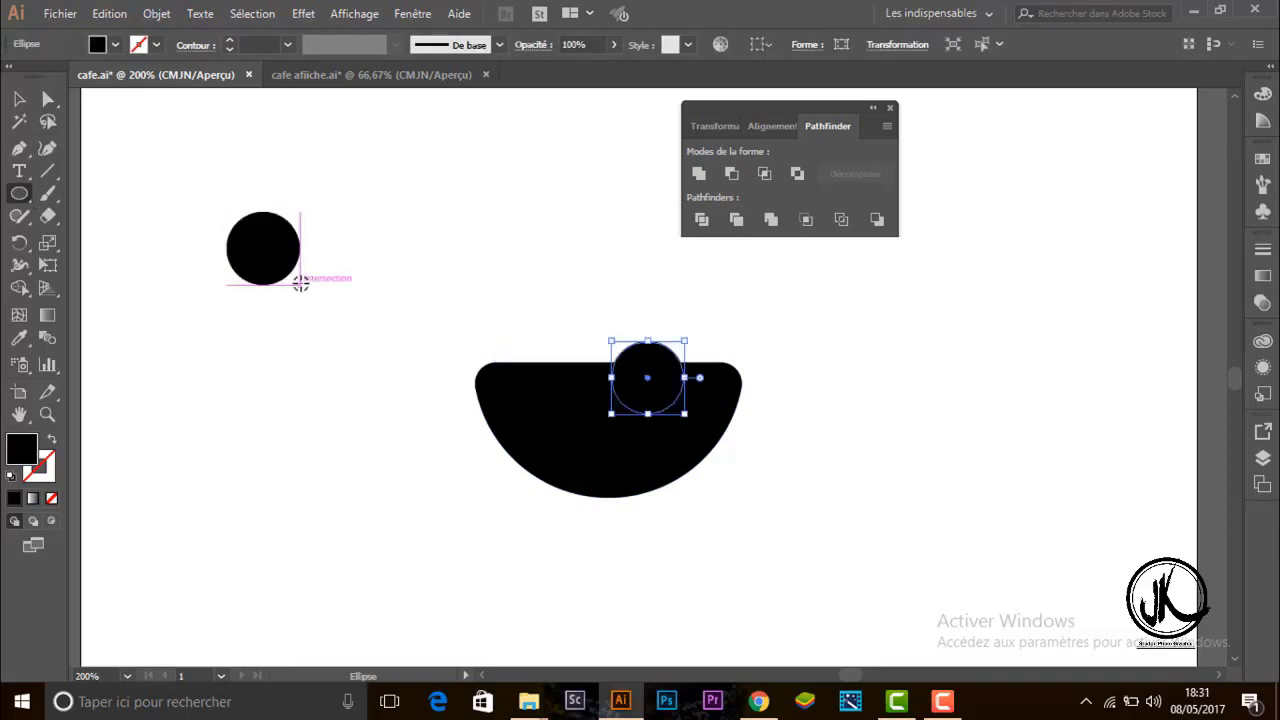
key("v")
left_click_drag(634, 379, 347, 248)
left_click_drag(408, 342, 248, 250)
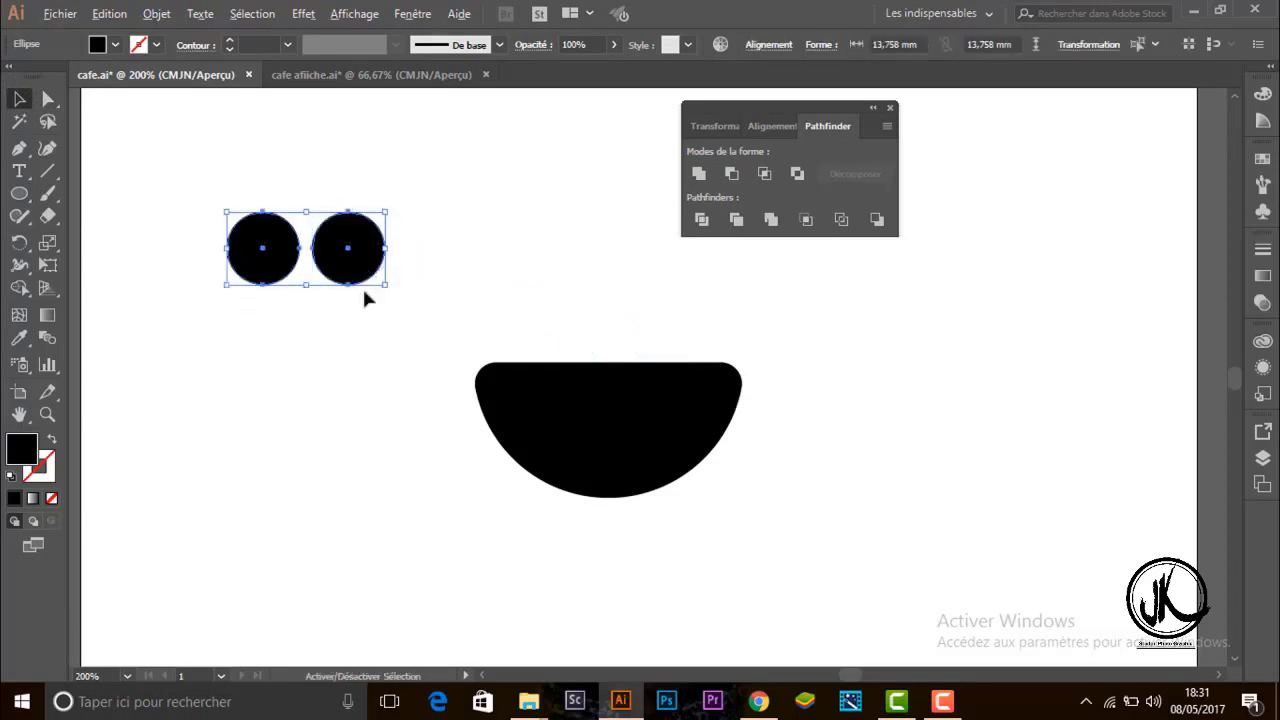
mouse_move(386, 284)
left_mouse_down()
mouse_move(660, 395)
mouse_move(724, 439)
left_mouse_up()
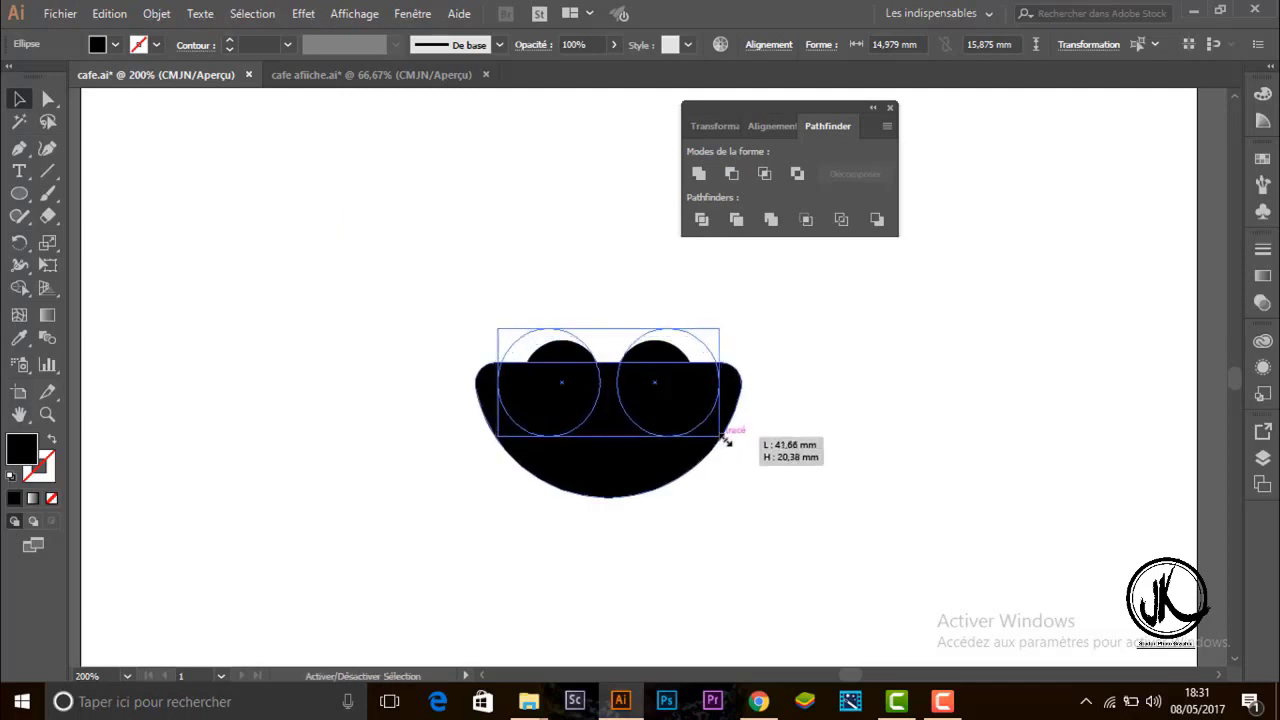
left_click_drag(724, 439, 724, 428)
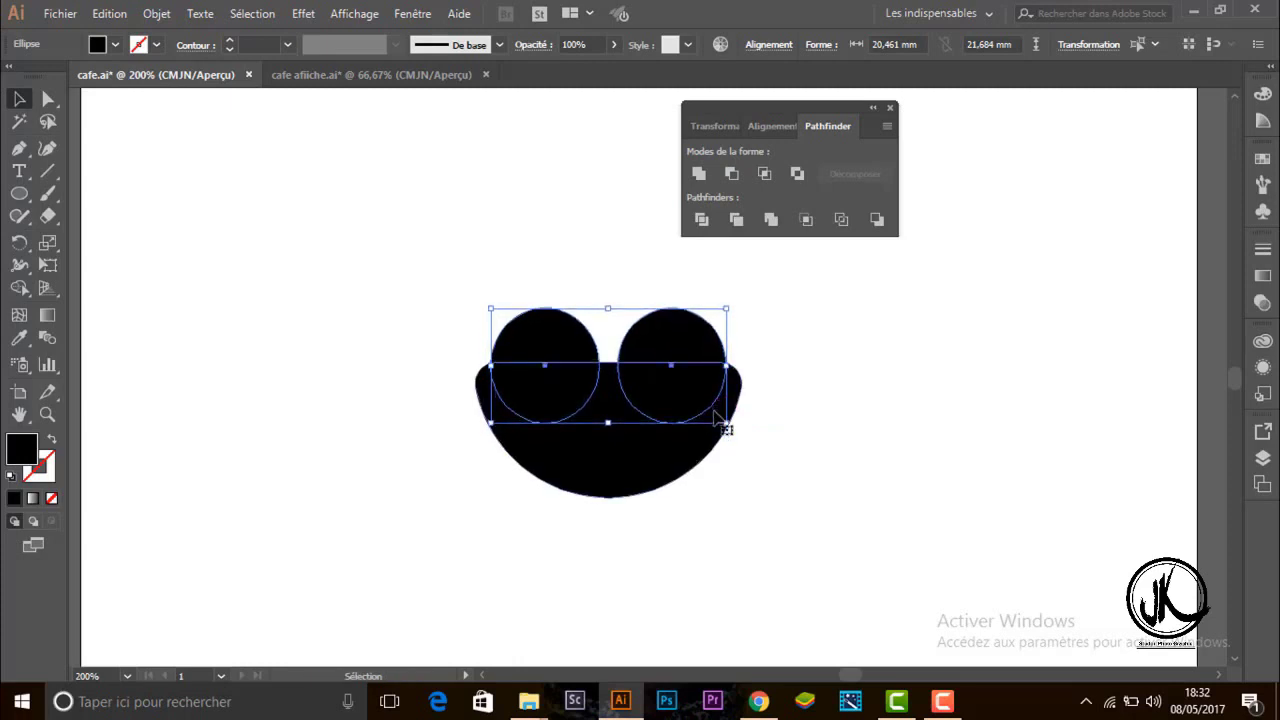
Subtract both circles from the half-circle with Minus Front, leaving three raised tips.
left_click(844, 349)
left_click_drag(844, 354, 571, 406)
left_click(731, 174)
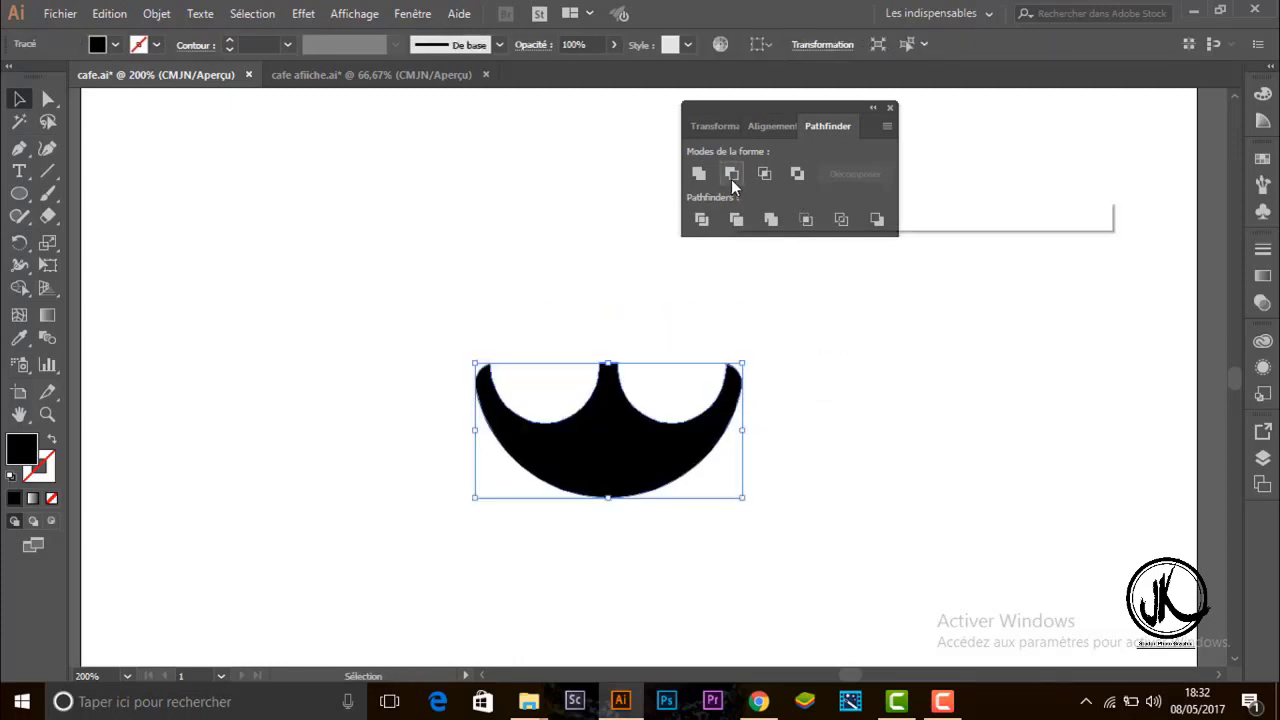
left_click(751, 366)
Undo the scoop subtraction to bring back the separate circles and half-circle.
left_click(731, 390)
left_click(49, 99)
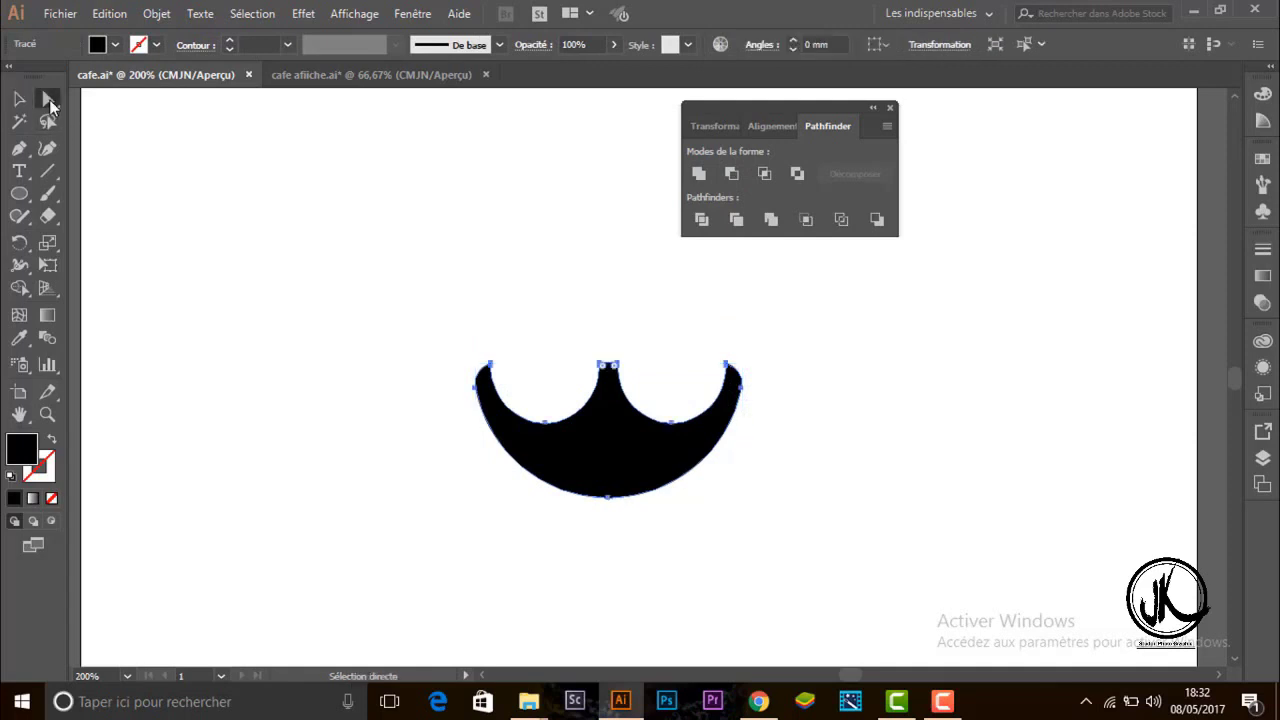
left_click_drag(607, 373, 608, 366)
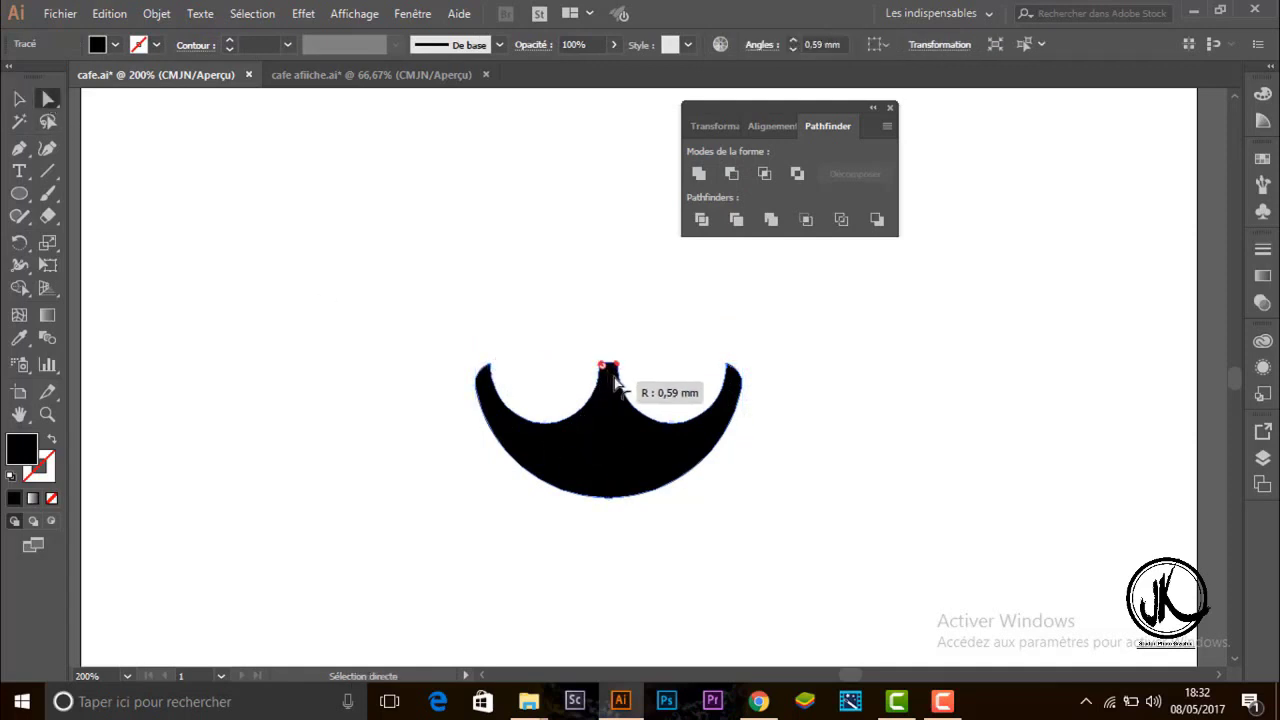
left_click(574, 289)
left_click_drag(472, 354, 511, 401)
key("ctrl+z")
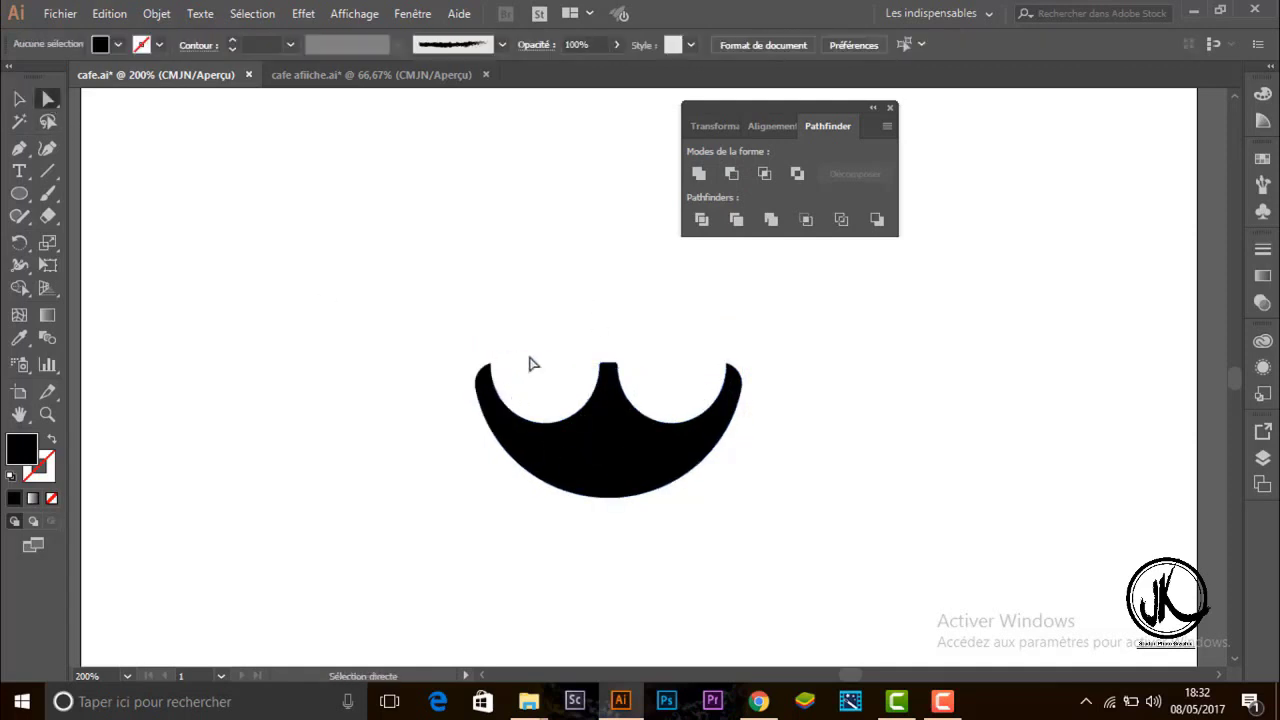
key("ctrl+z")
key("ctrl+z")
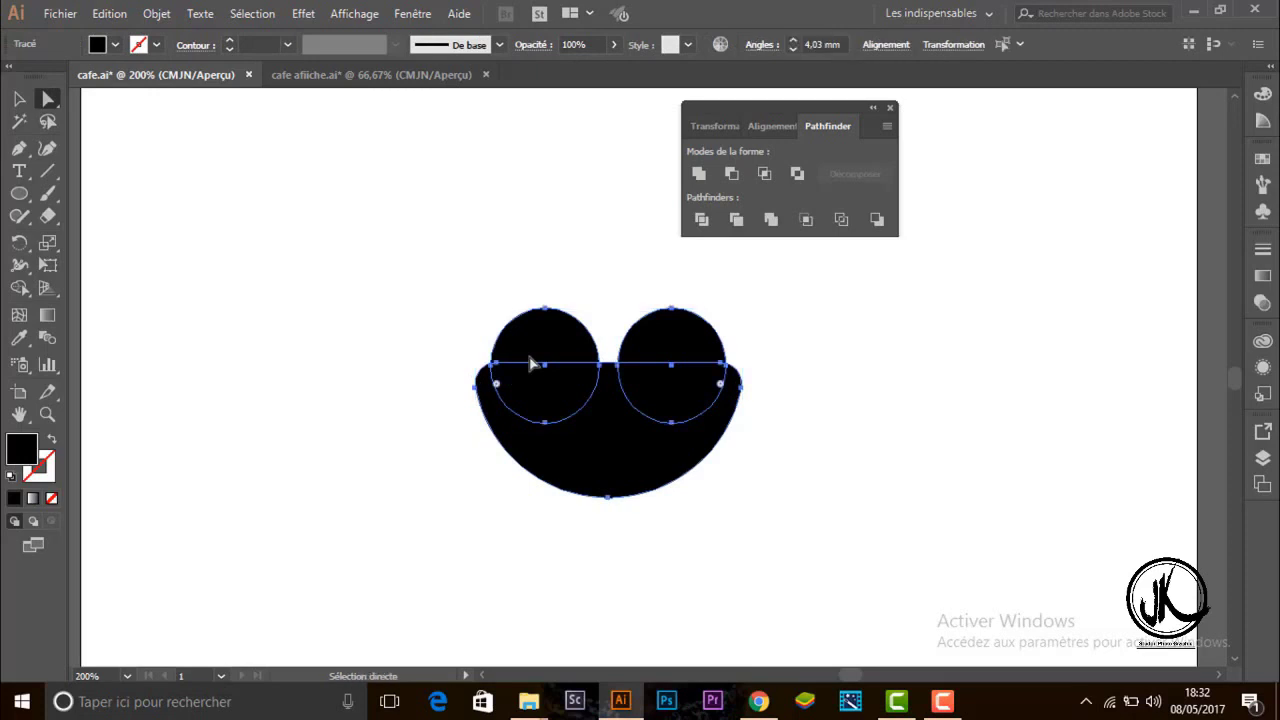
Round the half-circle's top corners to 1,95 mm and subtract the circles from it again.
left_click(525, 352)
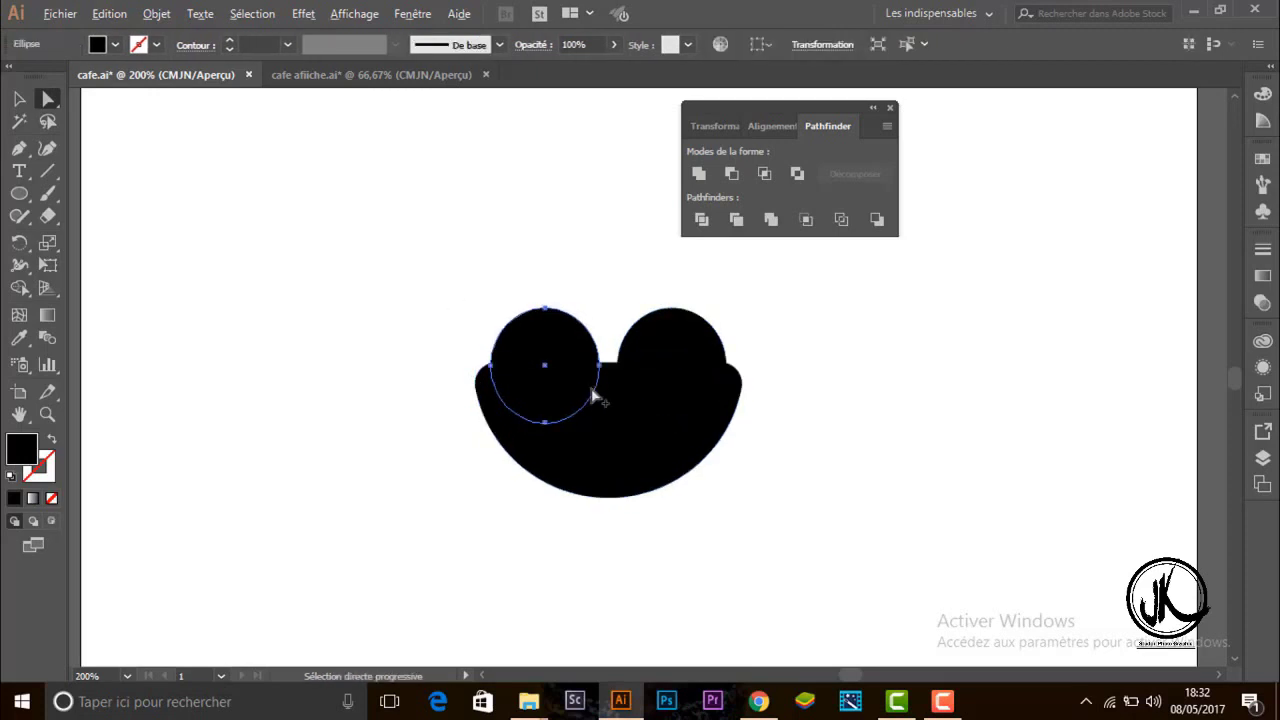
left_click(616, 424)
mouse_move(492, 378)
left_mouse_down()
mouse_move(509, 400)
mouse_move(483, 376)
left_mouse_up()
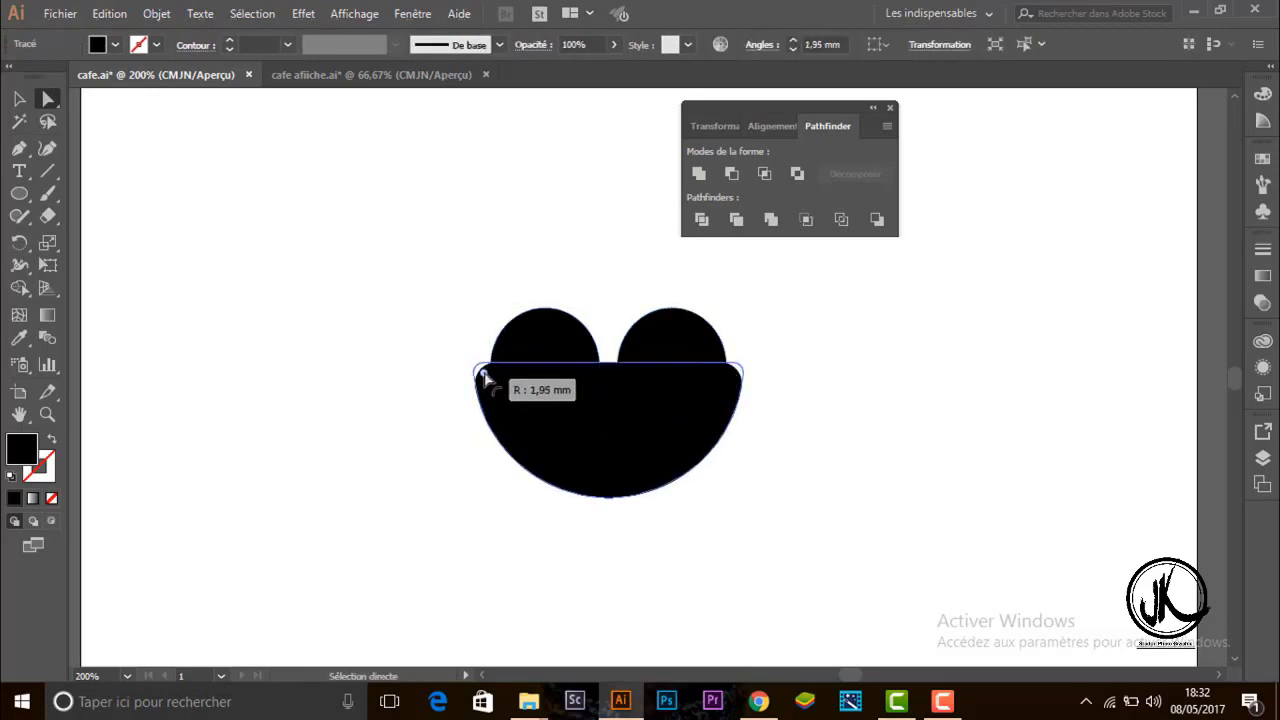
left_click_drag(486, 305, 694, 500)
left_click(733, 173)
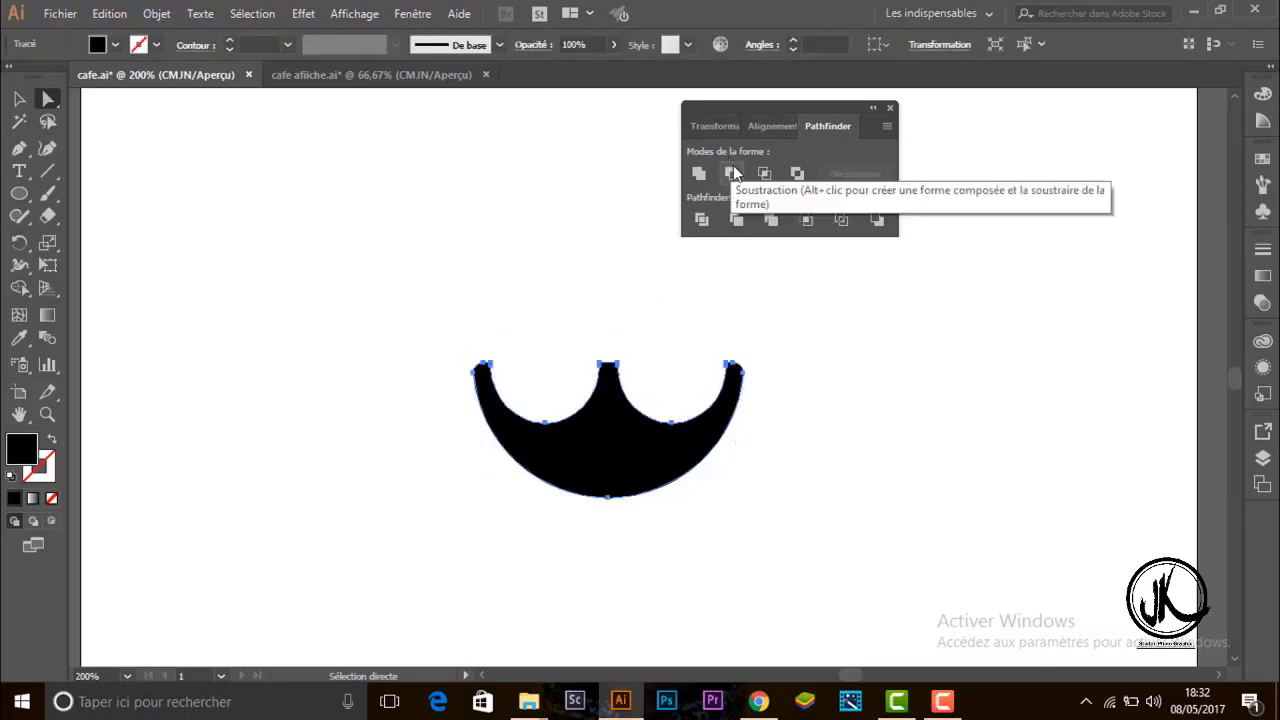
left_click(722, 290)
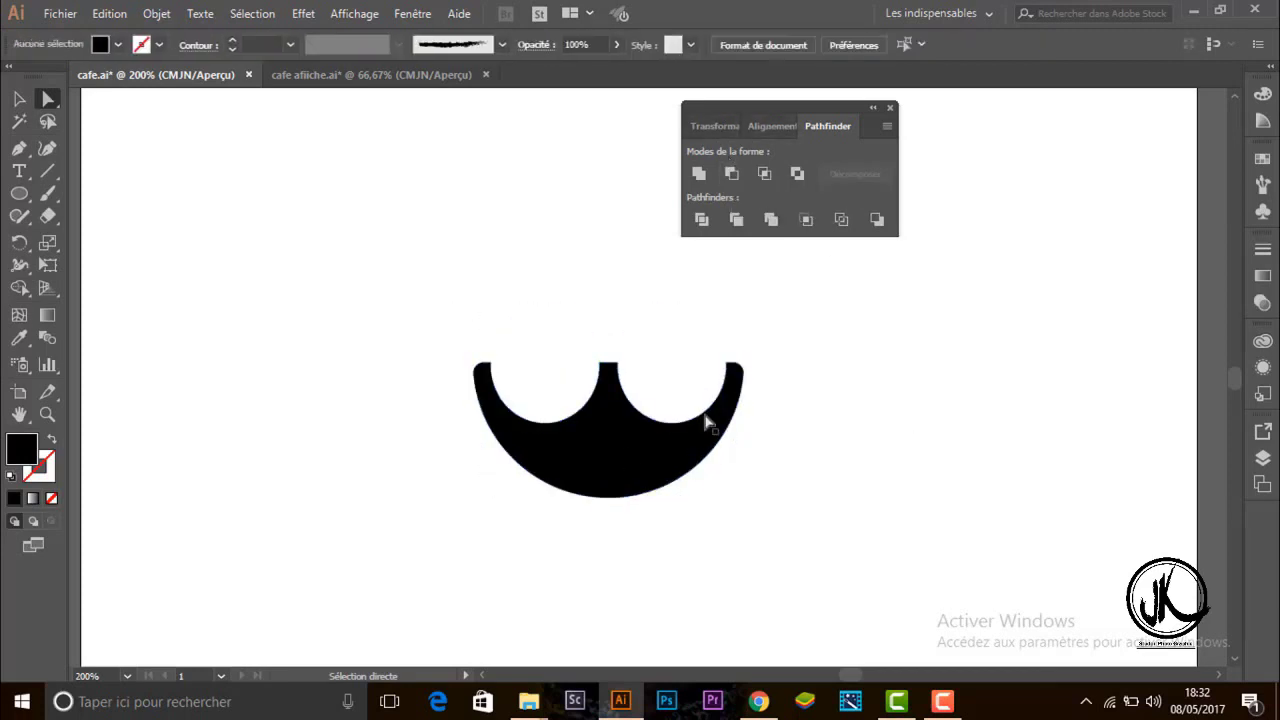
left_click(47, 414)
Zoom in on the upper-left tip and round its inner corner.
left_click_drag(517, 380, 882, 272)
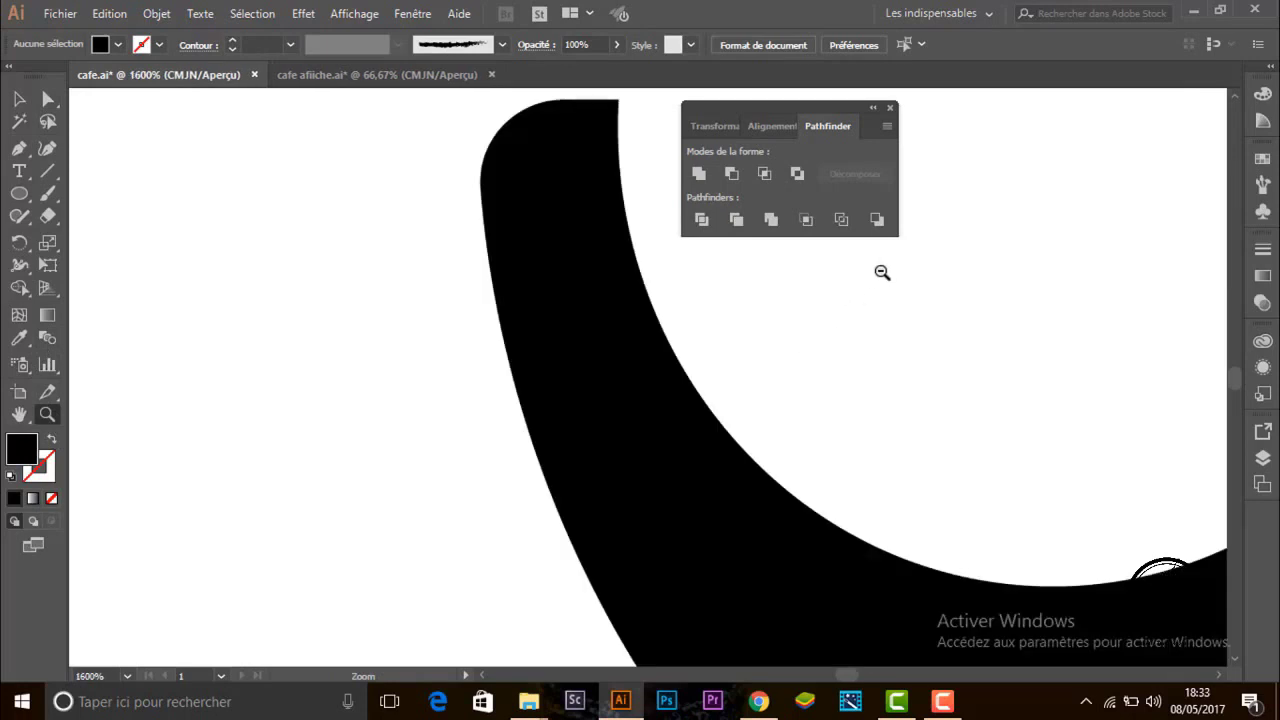
left_click(882, 272, "alt")
left_click(47, 98)
left_click(391, 266)
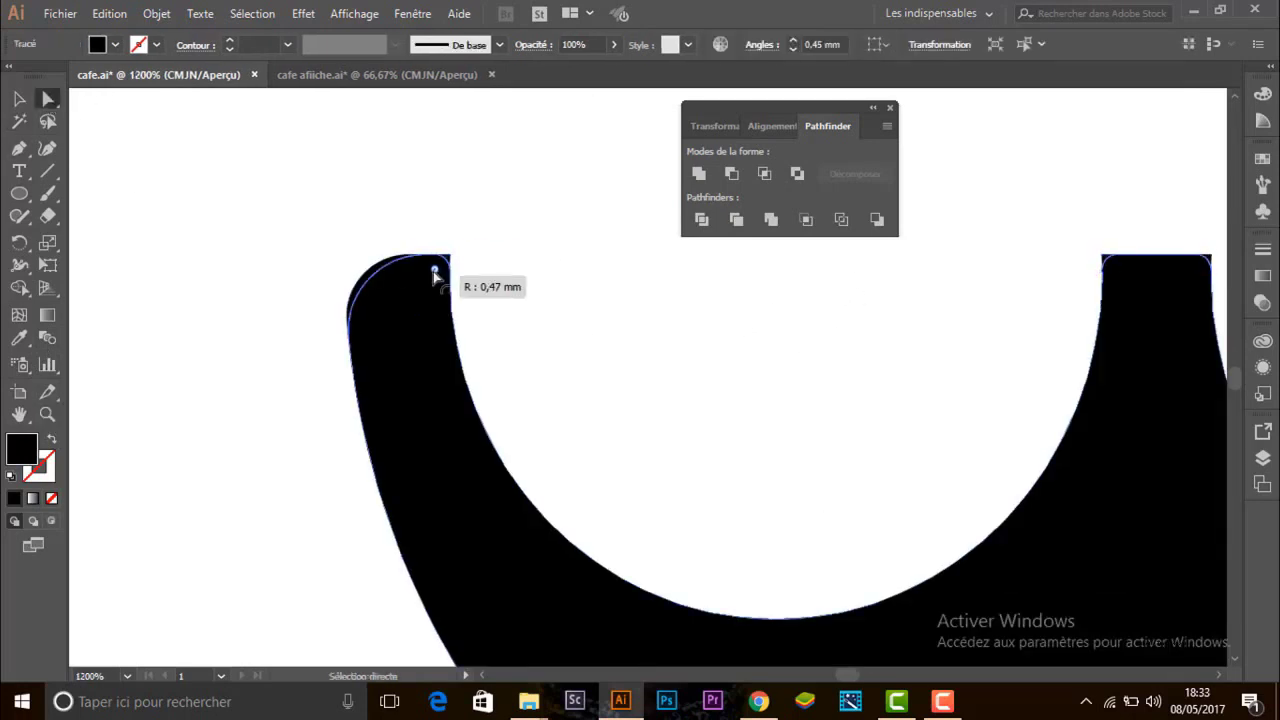
left_click_drag(435, 276, 414, 290)
Round the right tip's corner and the middle tip's corners to 0,59 mm, then zoom back out.
left_click_drag(849, 678, 855, 683)
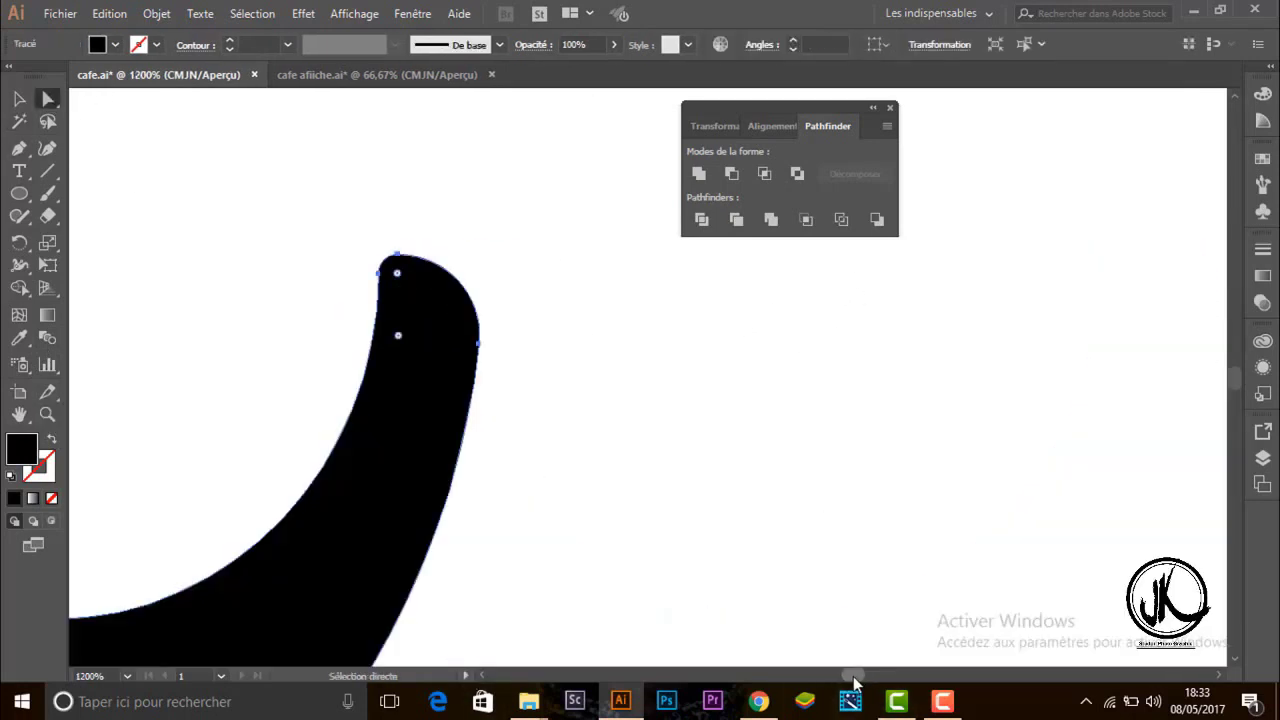
left_click_drag(401, 346, 389, 346)
left_click_drag(397, 272, 416, 298)
left_click(47, 414)
left_click(400, 388, "alt")
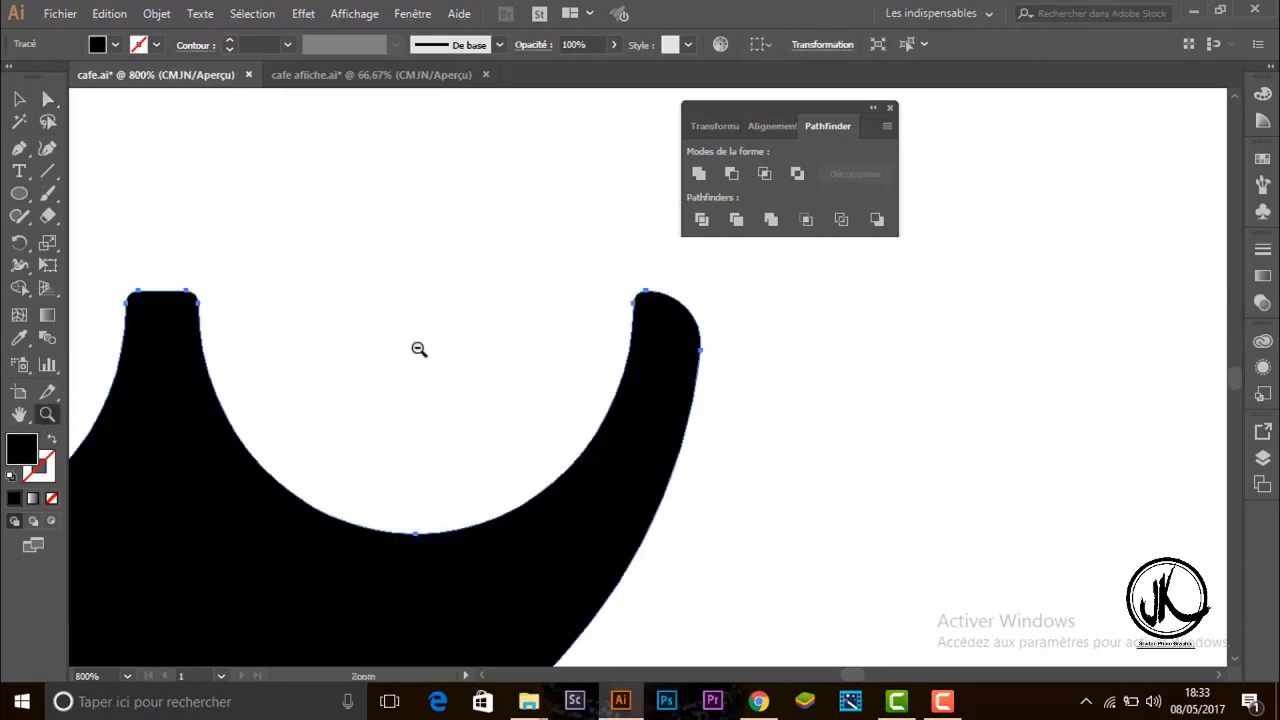
left_click(420, 350, "alt")
left_click(530, 363, "alt")
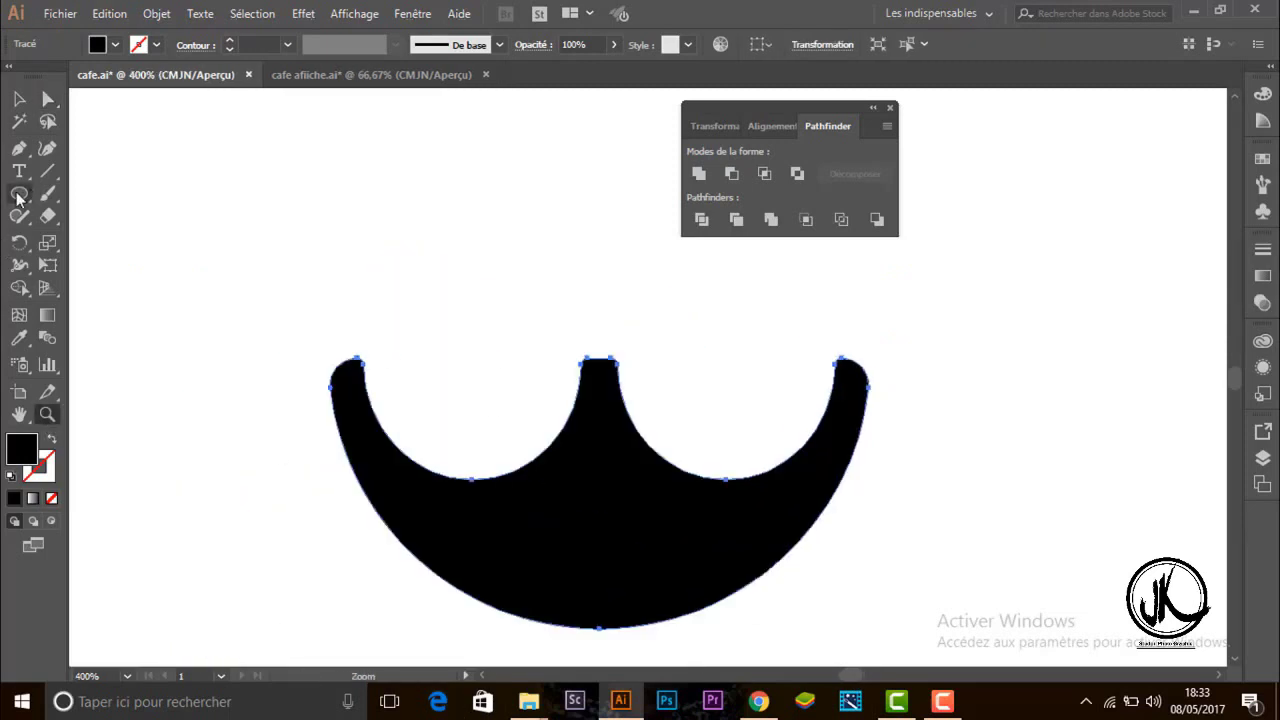
Draw a new circle and cut away its top half with a rectangle using Minus Front.
left_click_drag(233, 231, 333, 323)
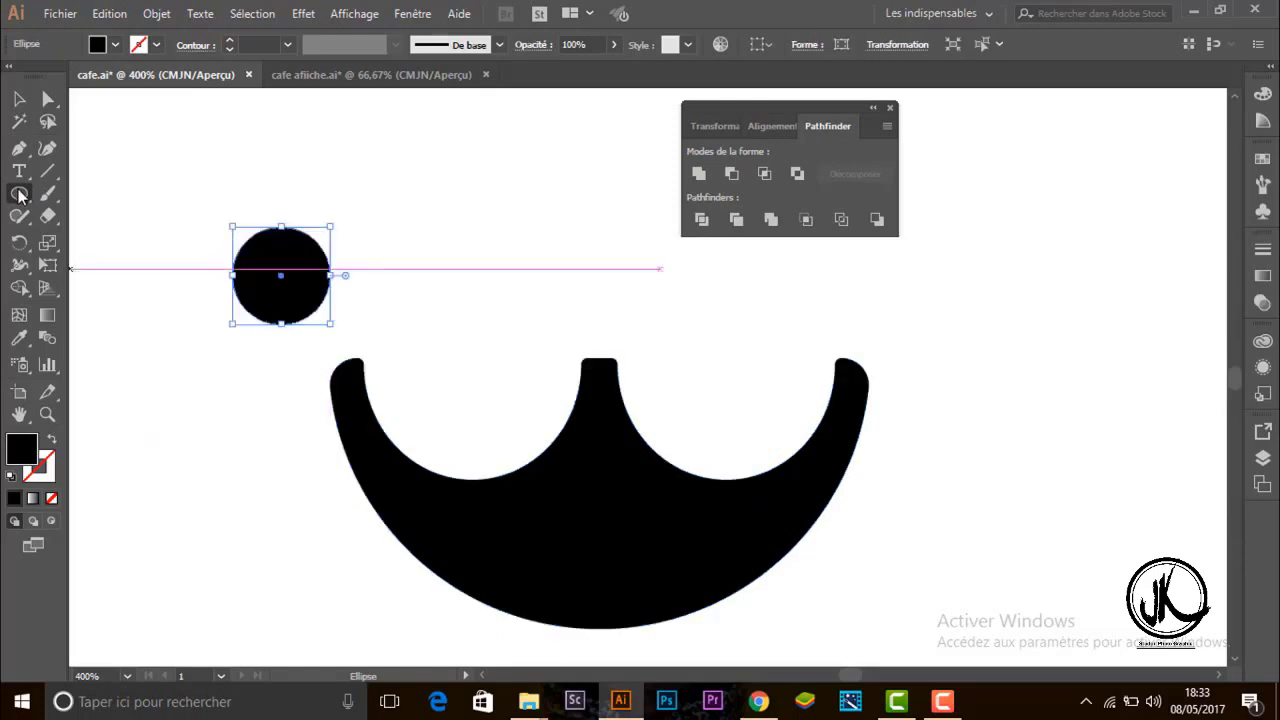
left_click_drag(19, 193, 62, 205)
left_click_drag(203, 211, 357, 275)
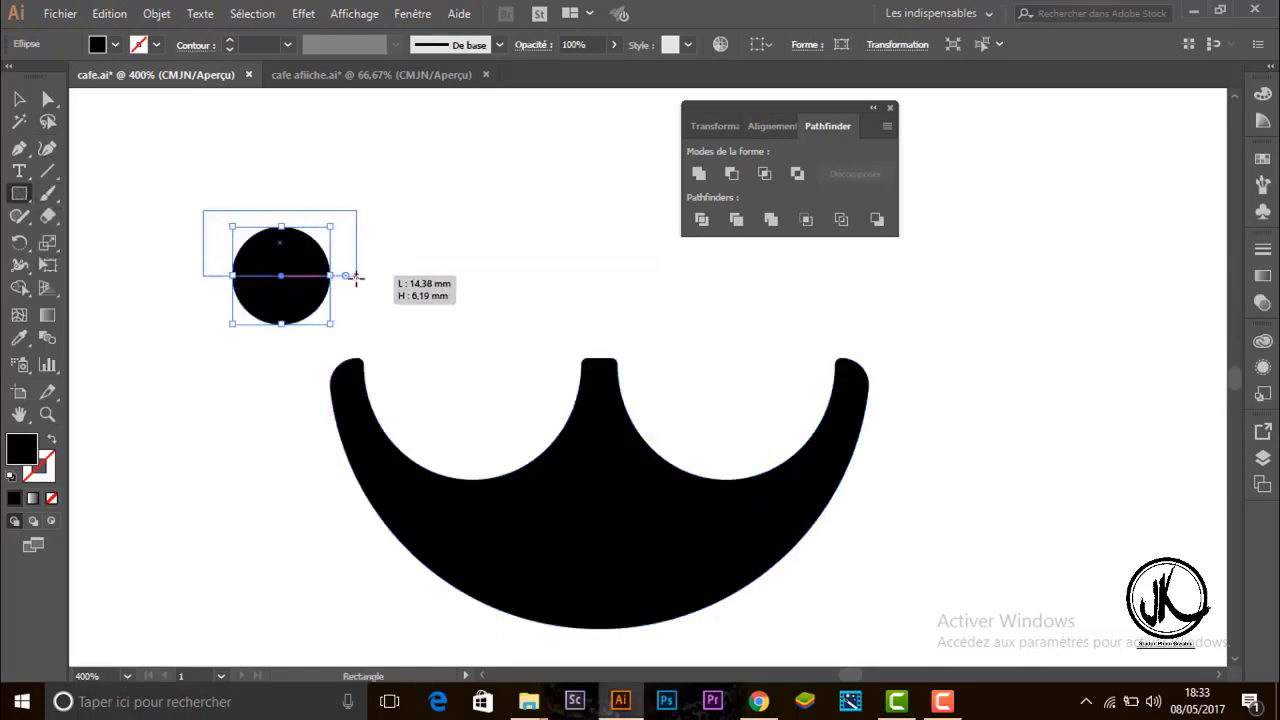
left_click(19, 98)
left_click_drag(258, 320, 367, 329)
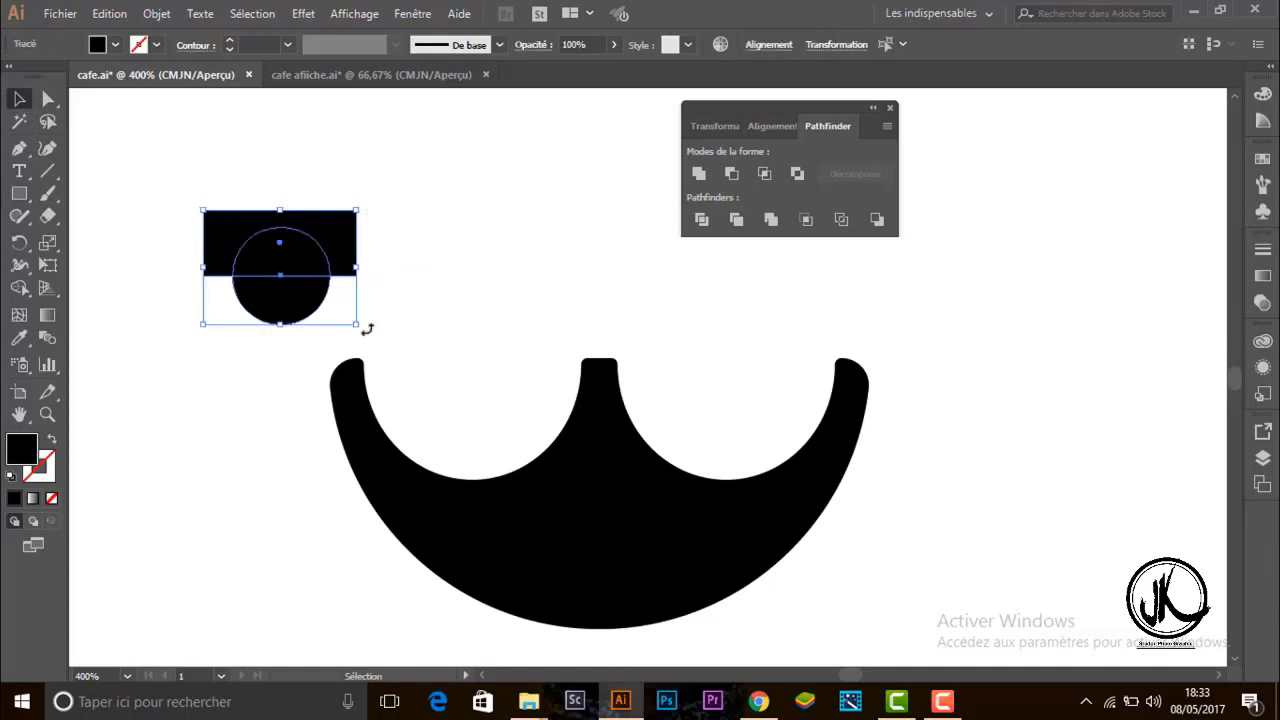
left_click(732, 174)
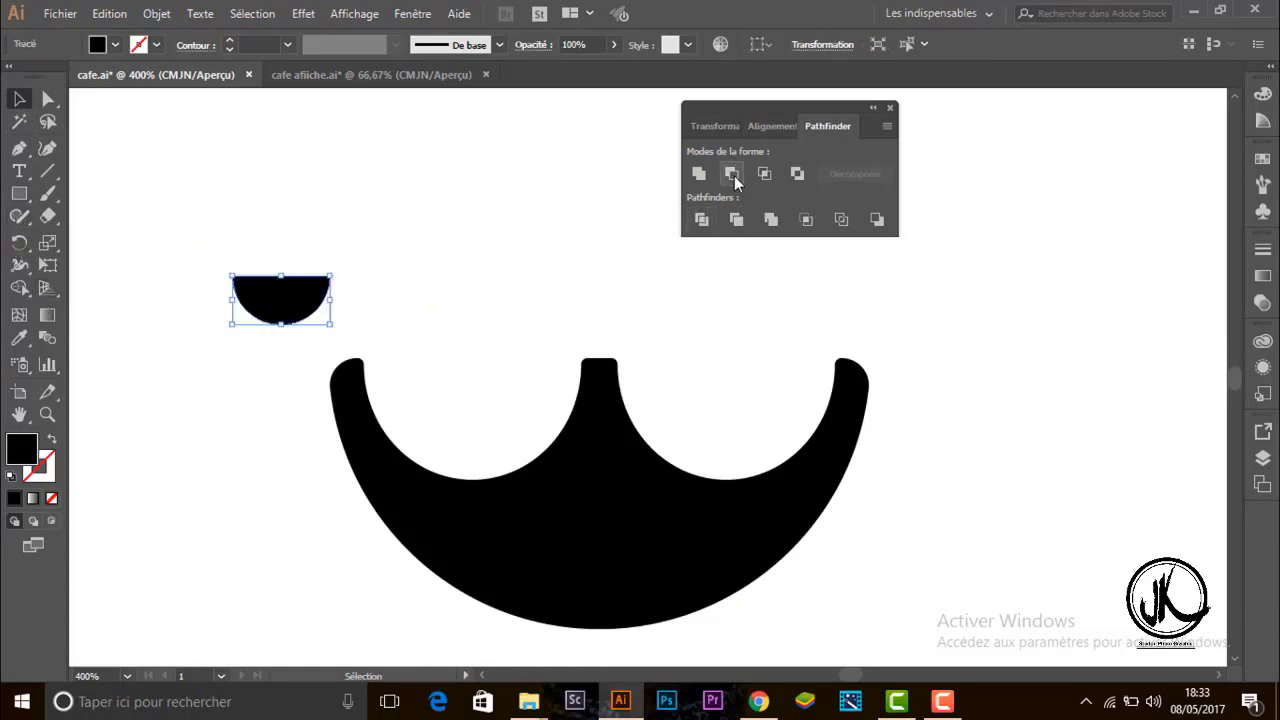
Round the half-circle's corners and position it as a cap on the crown's centre prong.
left_click(48, 98)
left_click_drag(306, 290, 378, 324)
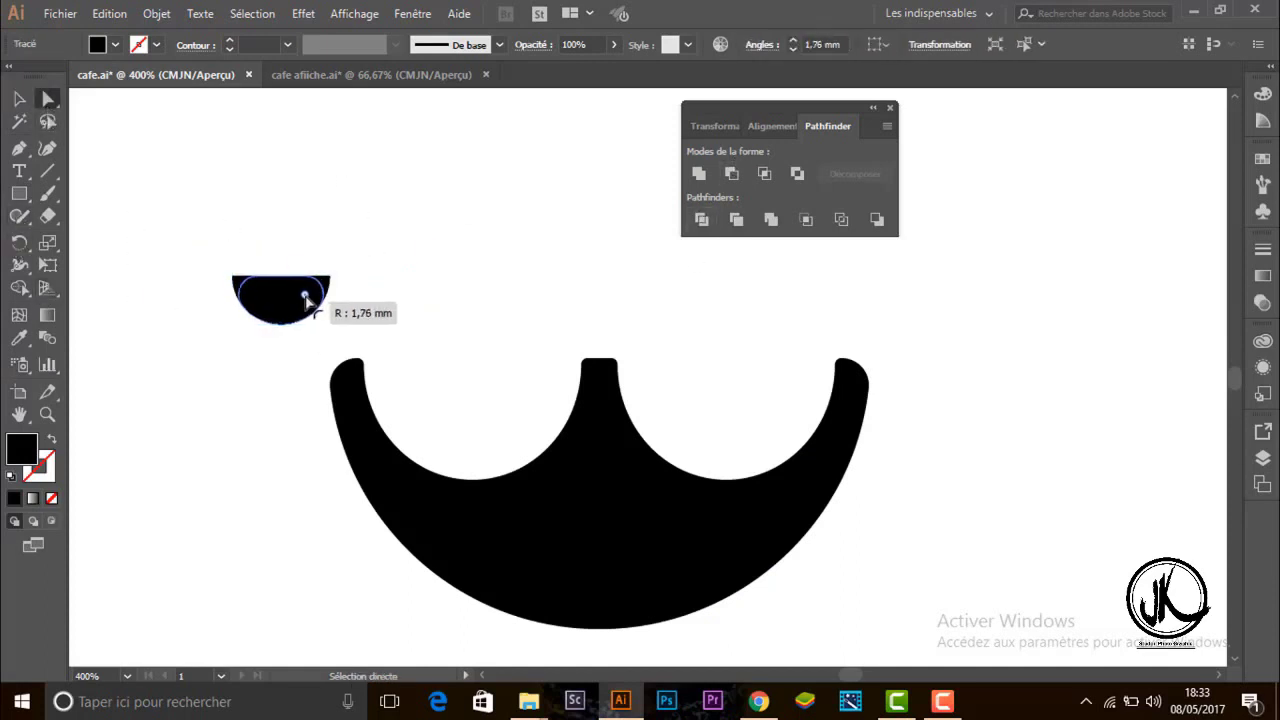
left_click_drag(263, 294, 581, 343)
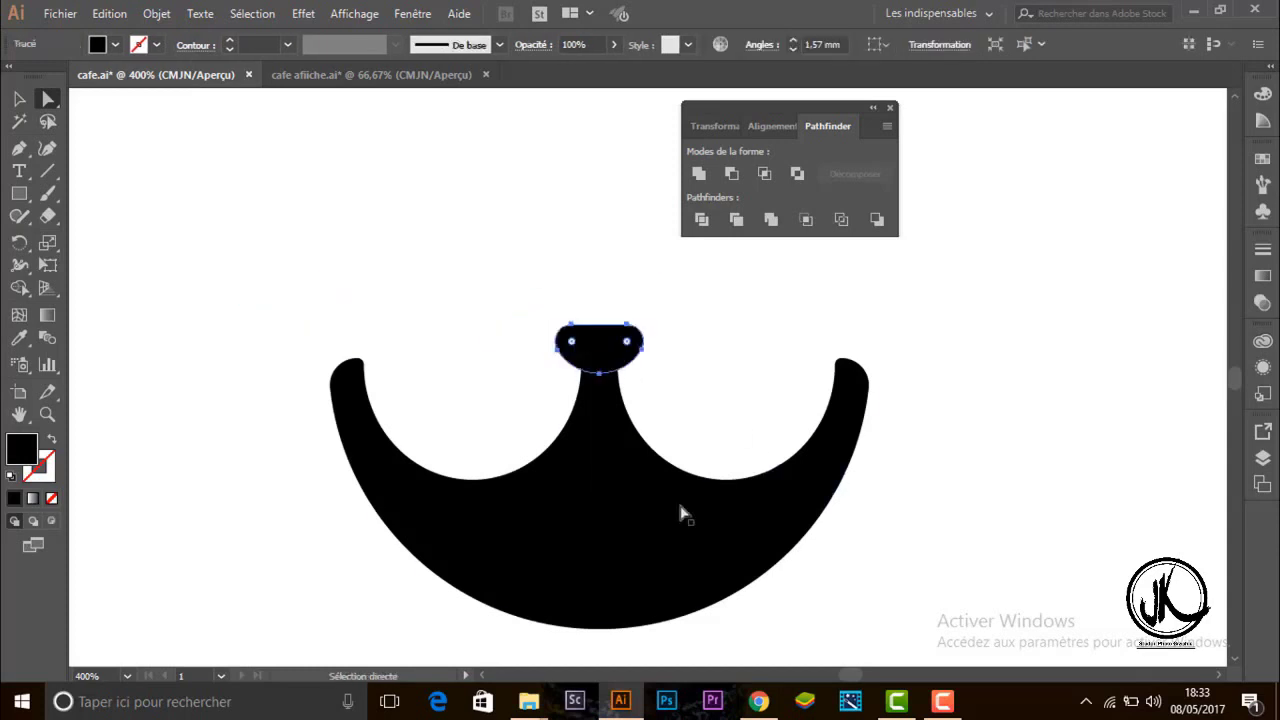
left_click(626, 326)
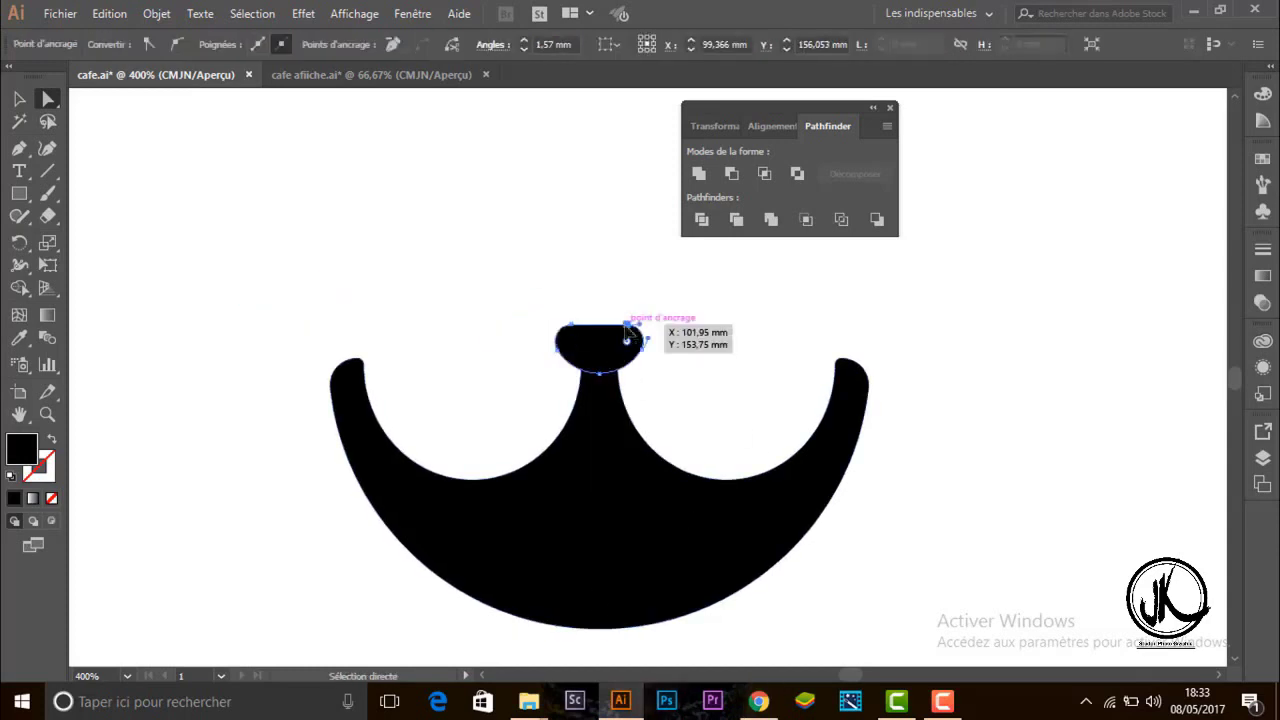
left_click_drag(626, 328, 645, 333)
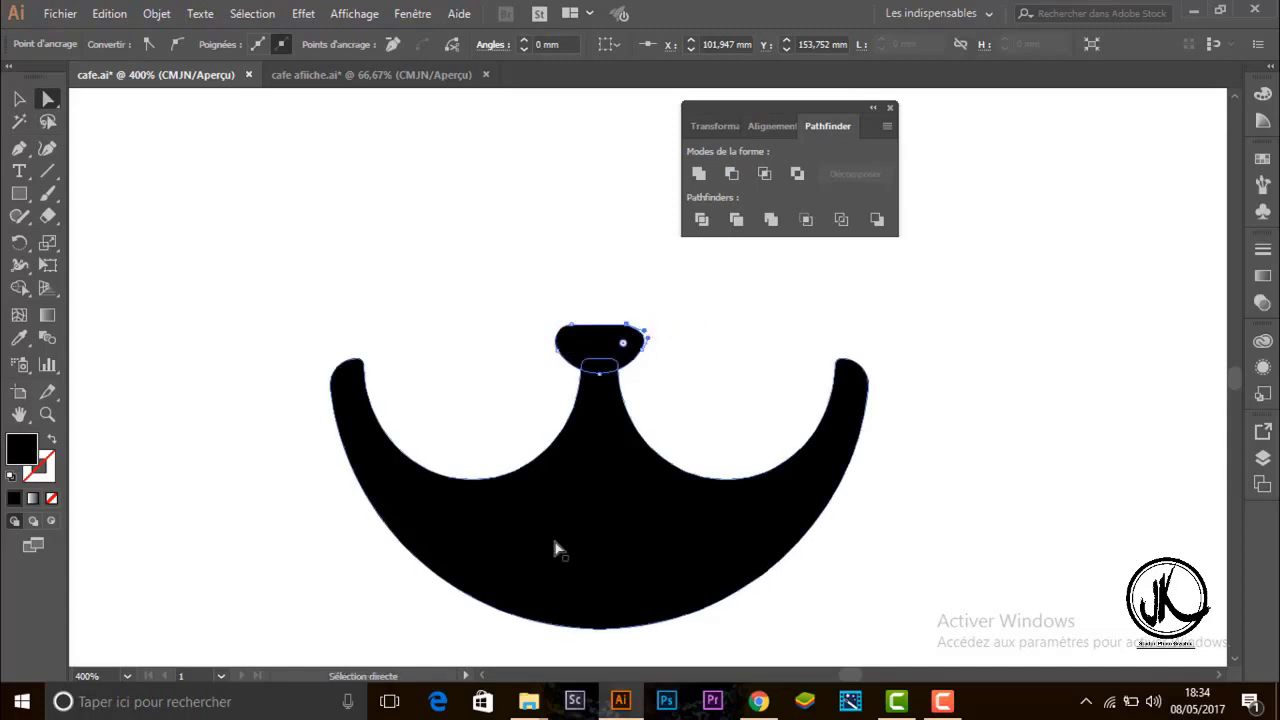
left_click(19, 98)
left_click_drag(601, 376, 601, 363)
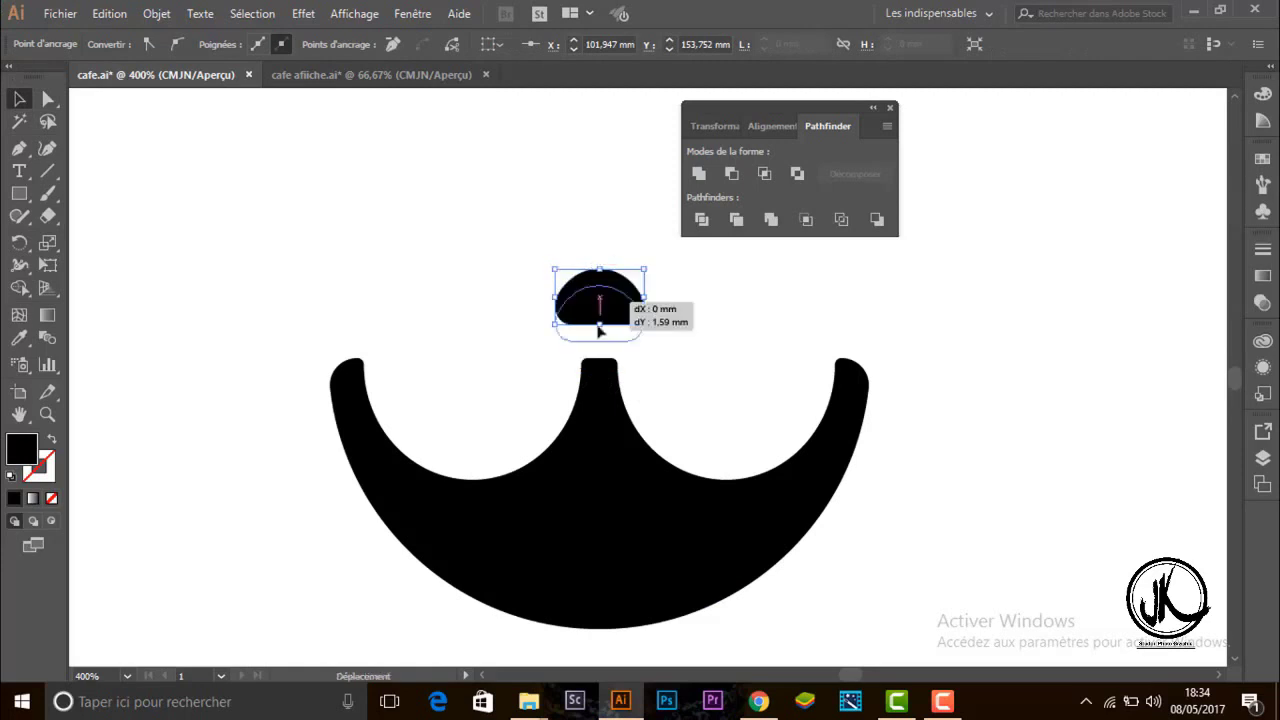
key("ctrl+z")
key("ctrl+z")
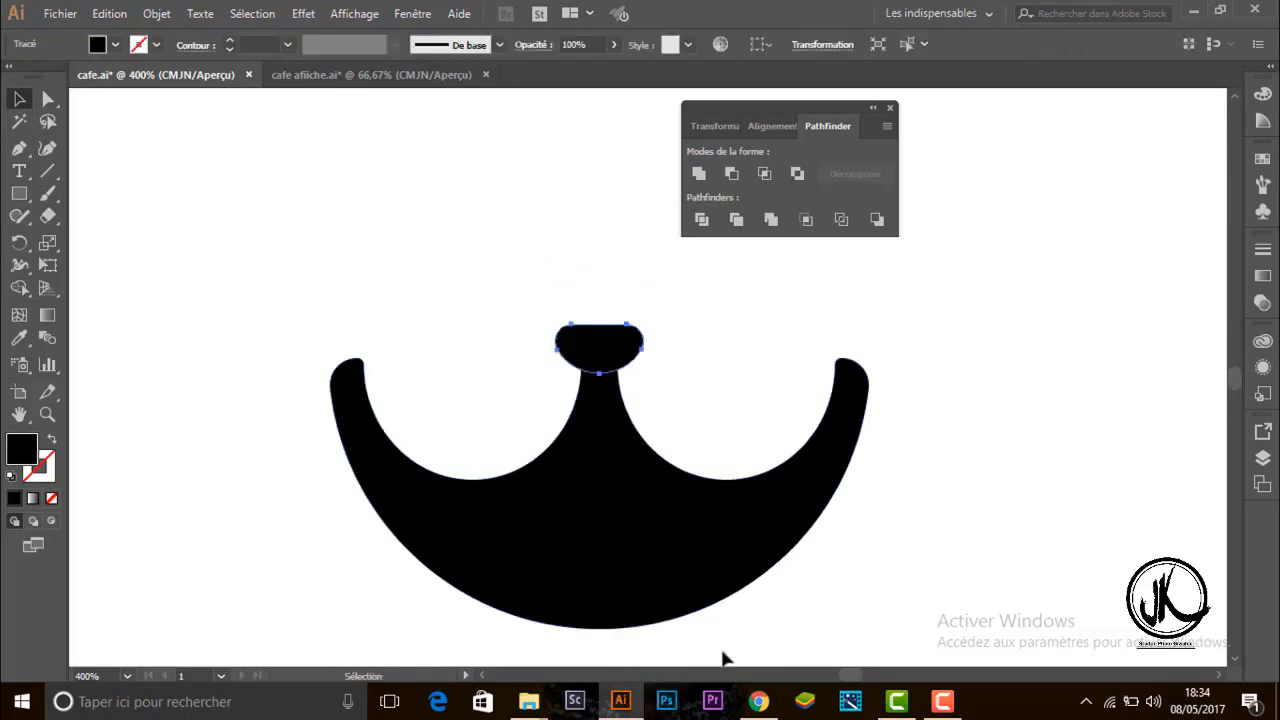
Alt-drag a copy of the cap over it and merge them with Pathfinder Unite, then undo two steps.
left_click(462, 297)
left_click_drag(597, 347, 645, 378)
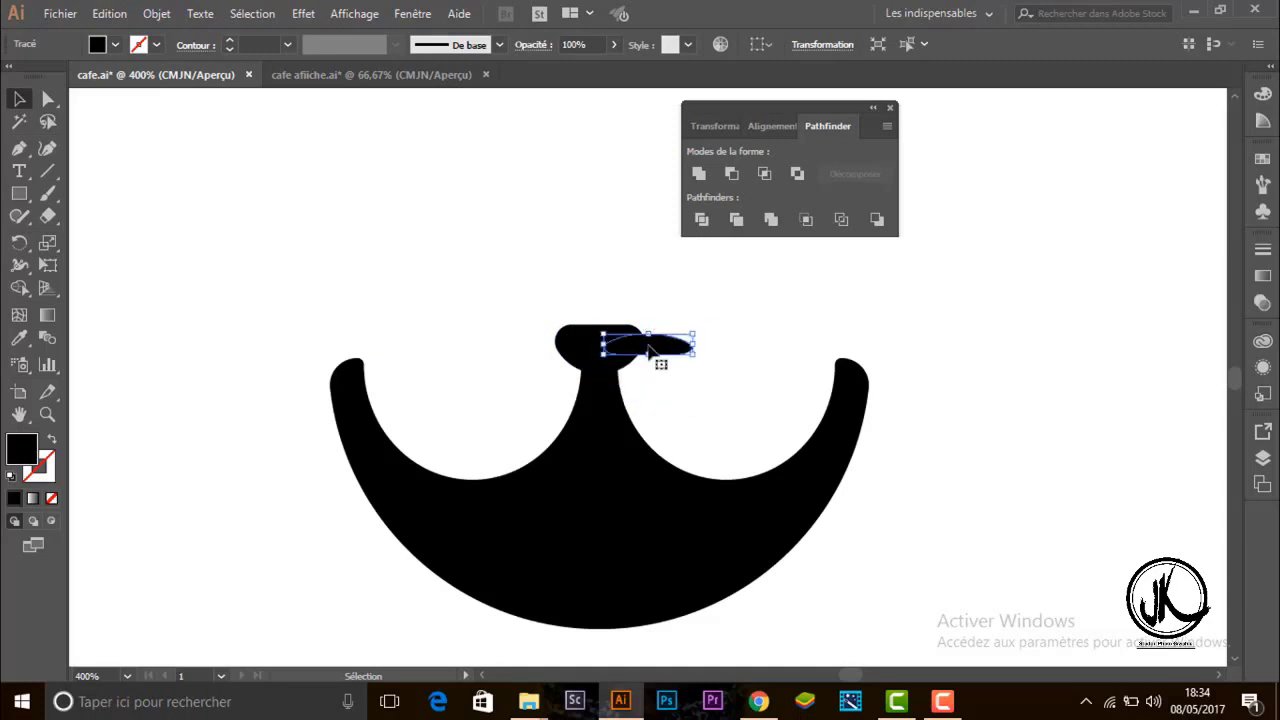
mouse_move(645, 378)
left_mouse_down()
mouse_move(652, 343)
mouse_move(602, 327)
mouse_move(601, 313)
left_mouse_up()
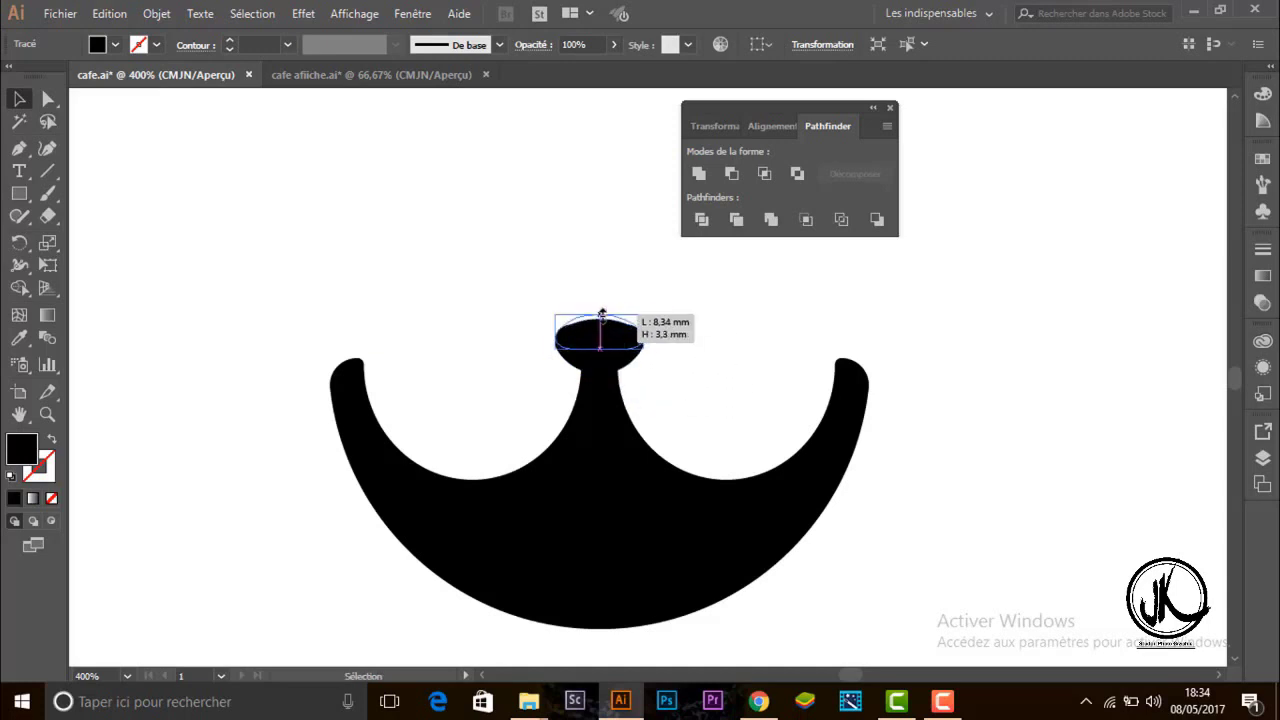
left_click(699, 172)
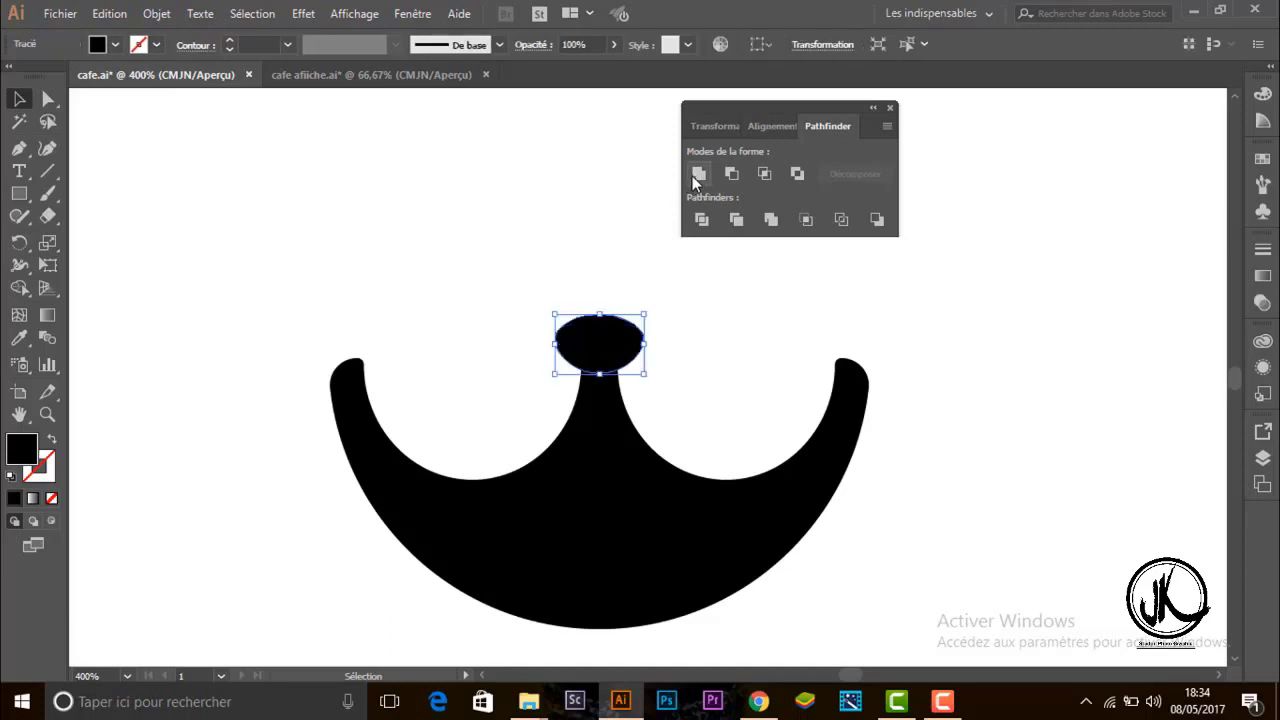
left_click(693, 320)
key("ctrl+z")
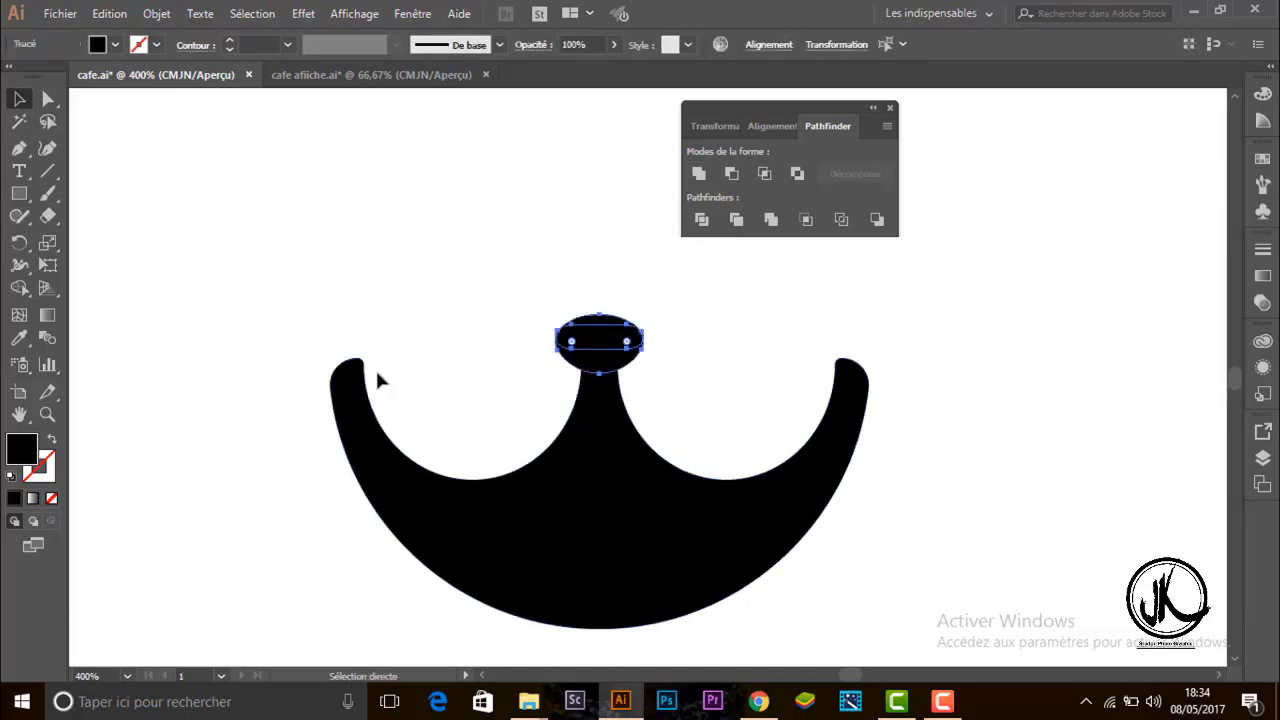
key("ctrl+z")
Zoom in on the cap, then reposition the cap ellipse and stretch its bottom edge downward.
key("z")
left_click(669, 361)
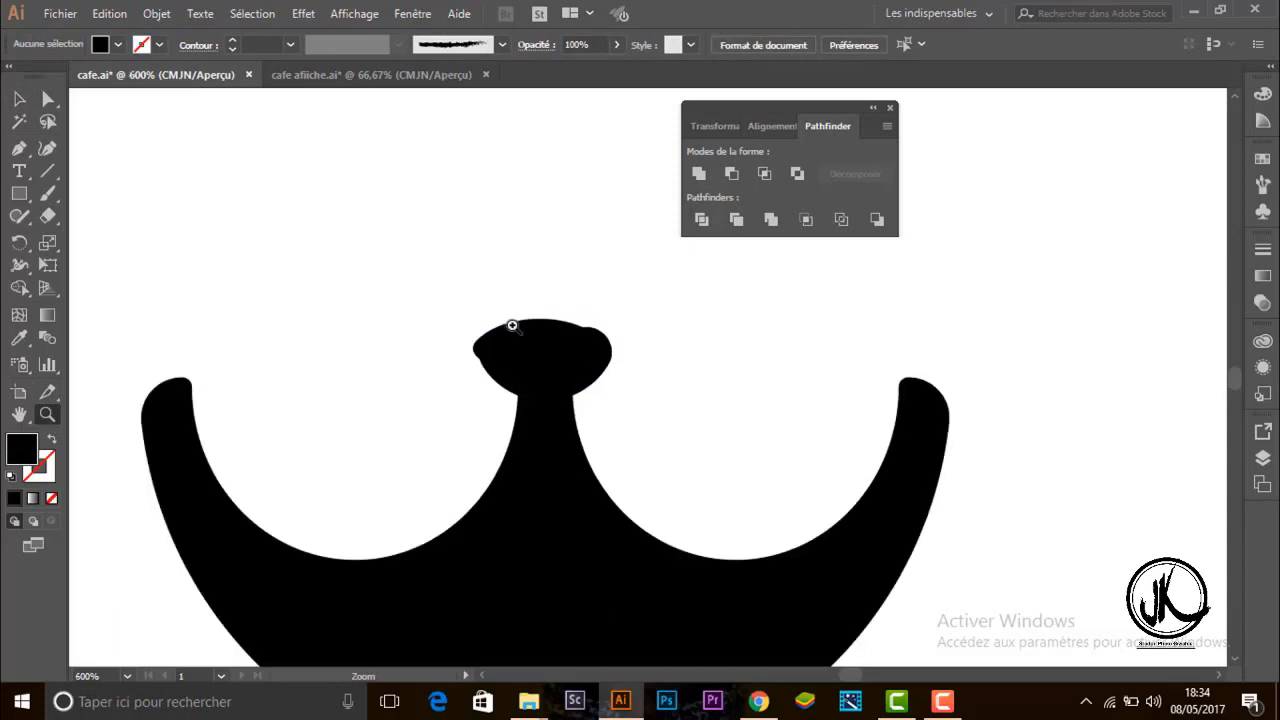
left_click_drag(705, 415, 713, 401)
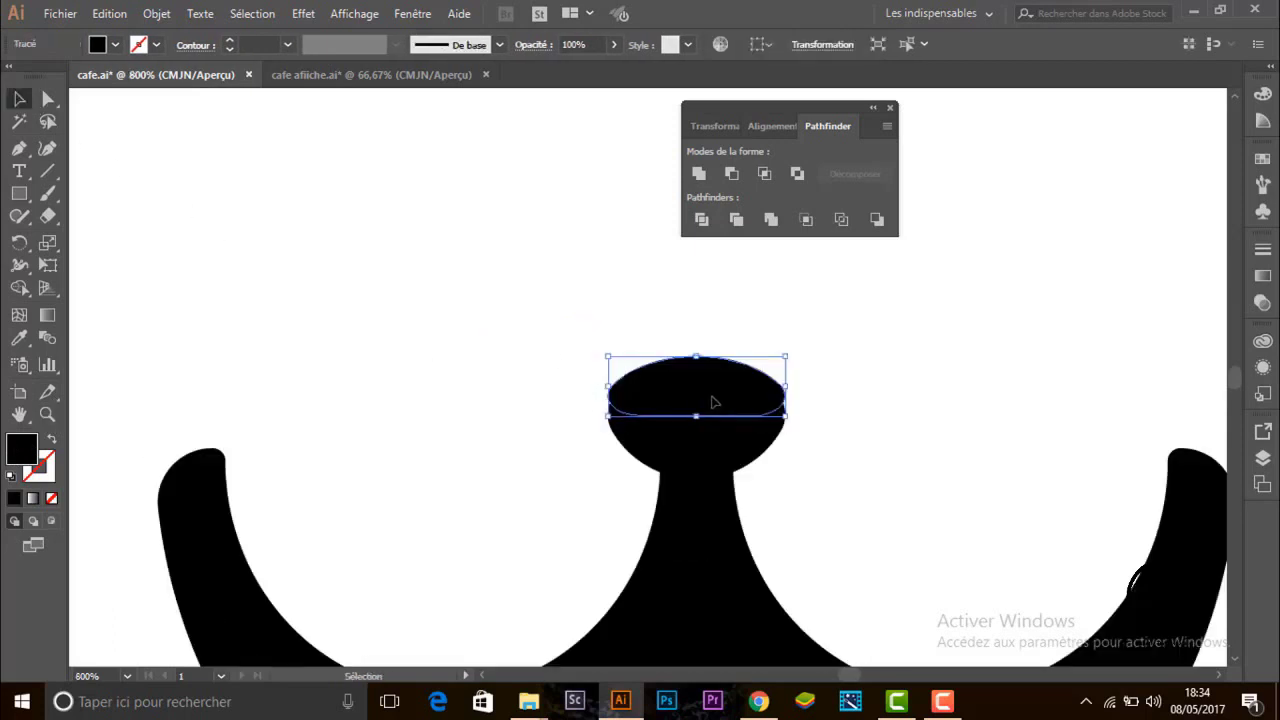
left_click_drag(849, 380, 671, 406)
left_click_drag(743, 375, 743, 383)
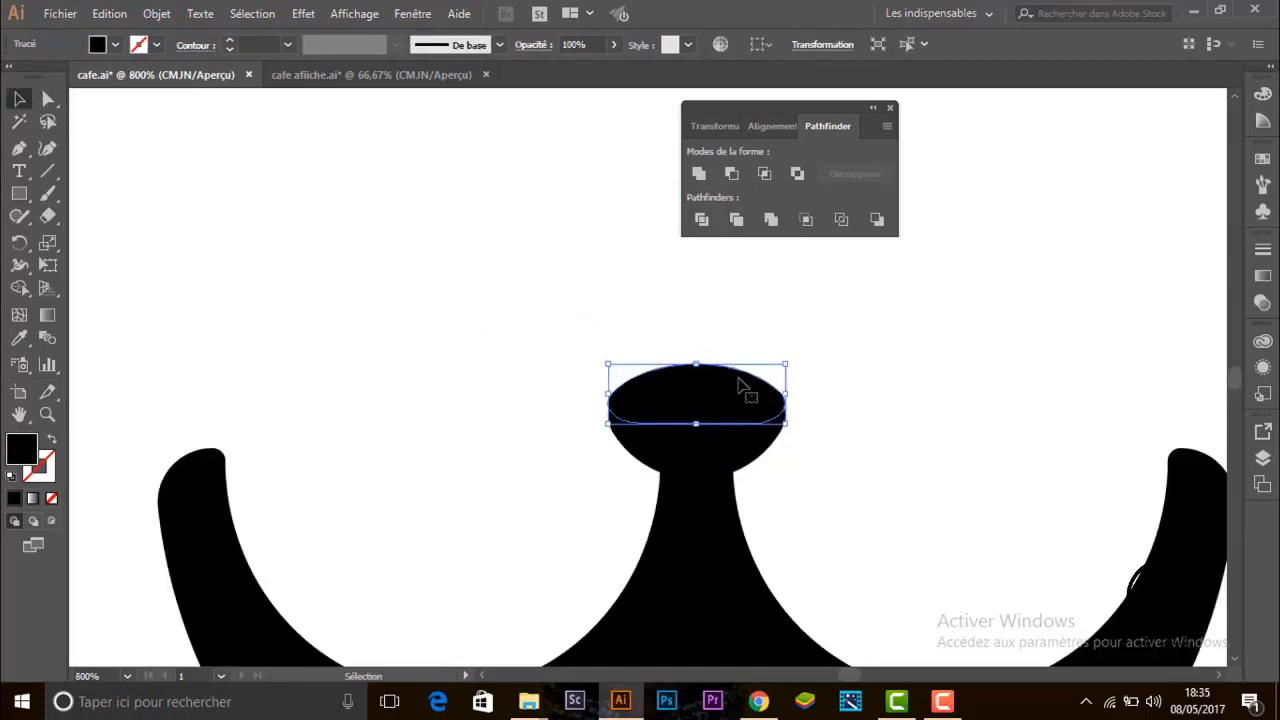
left_click(863, 380)
left_click(757, 400)
left_click_drag(696, 424, 737, 404)
left_click(921, 415)
left_click(700, 420)
left_click(852, 424)
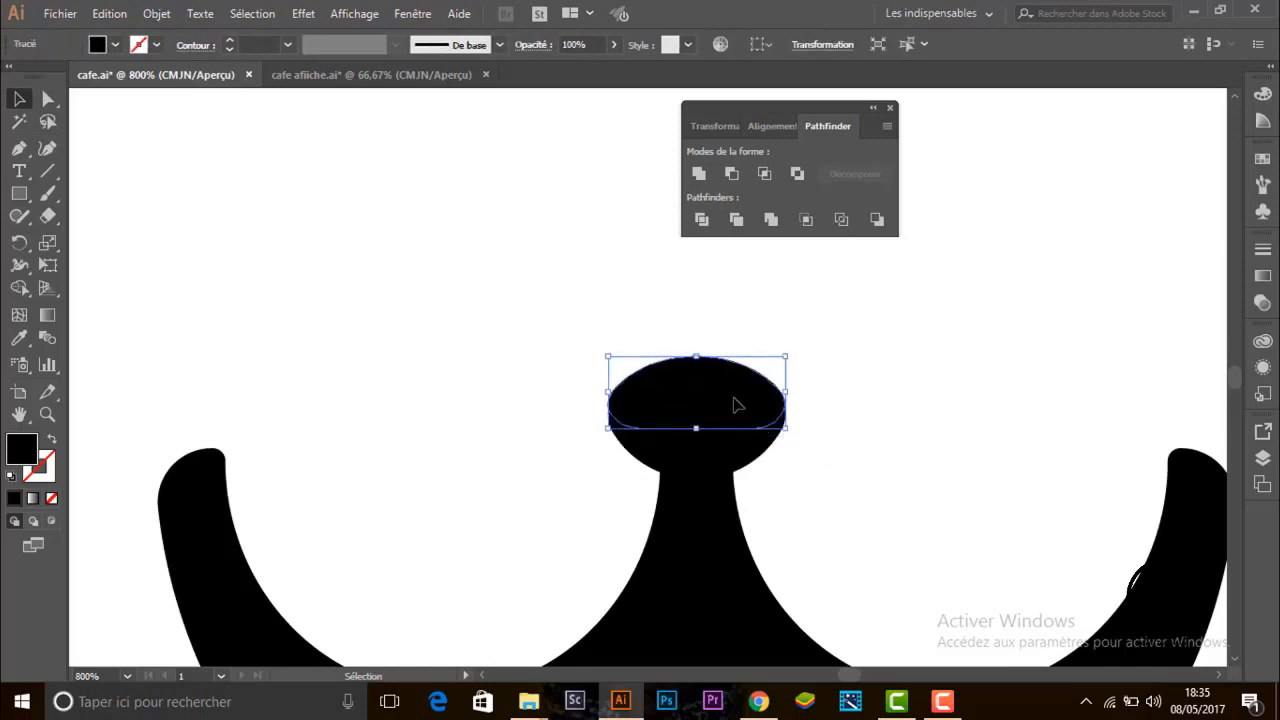
Merge the small and large cap ellipses into one shape.
left_click(837, 376)
left_click(683, 415)
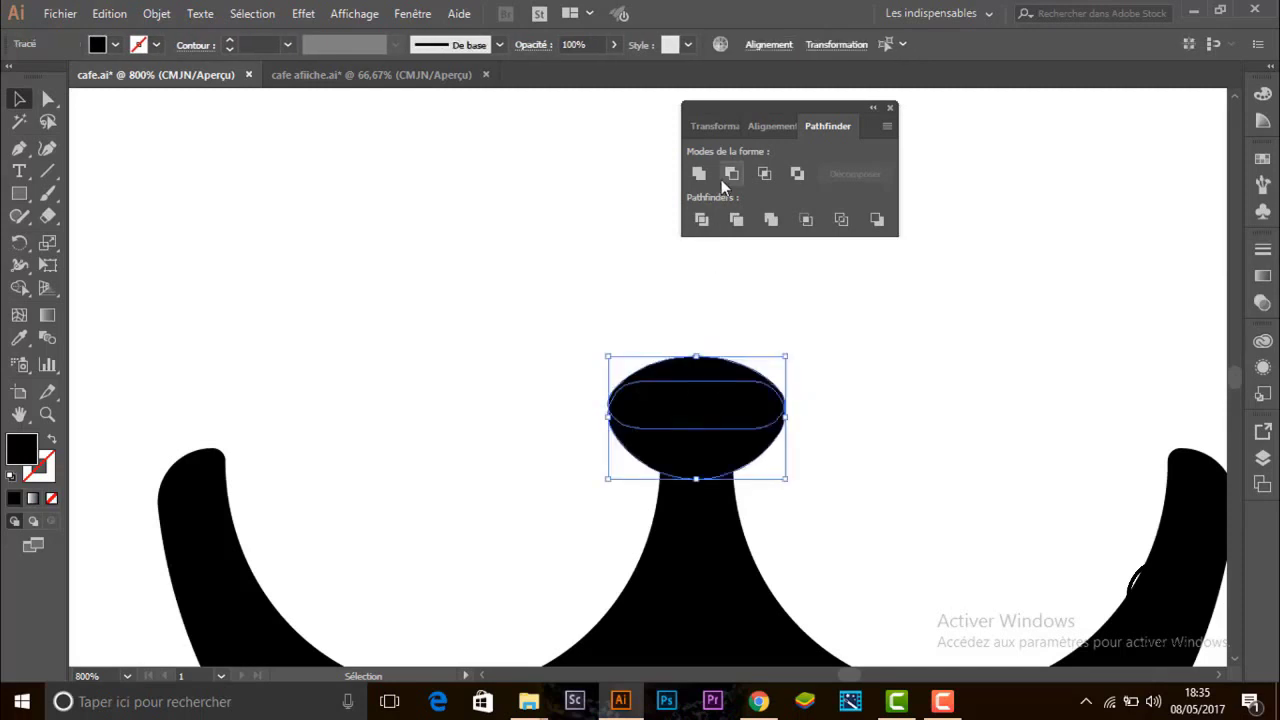
left_click(731, 174)
left_click(815, 410)
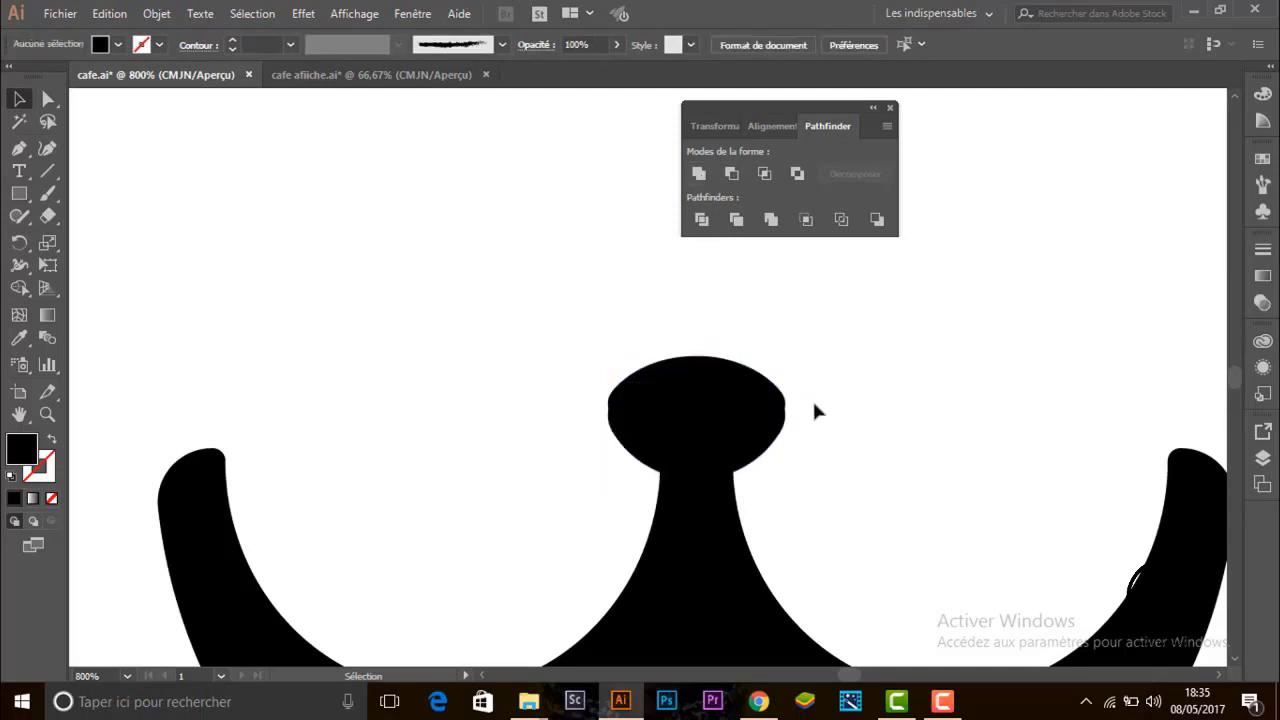
left_click(752, 430)
left_click(466, 453)
Reshape the cap's lower-right curve and the inner curve's lower-left anchor with Direct Selection.
left_click(675, 440)
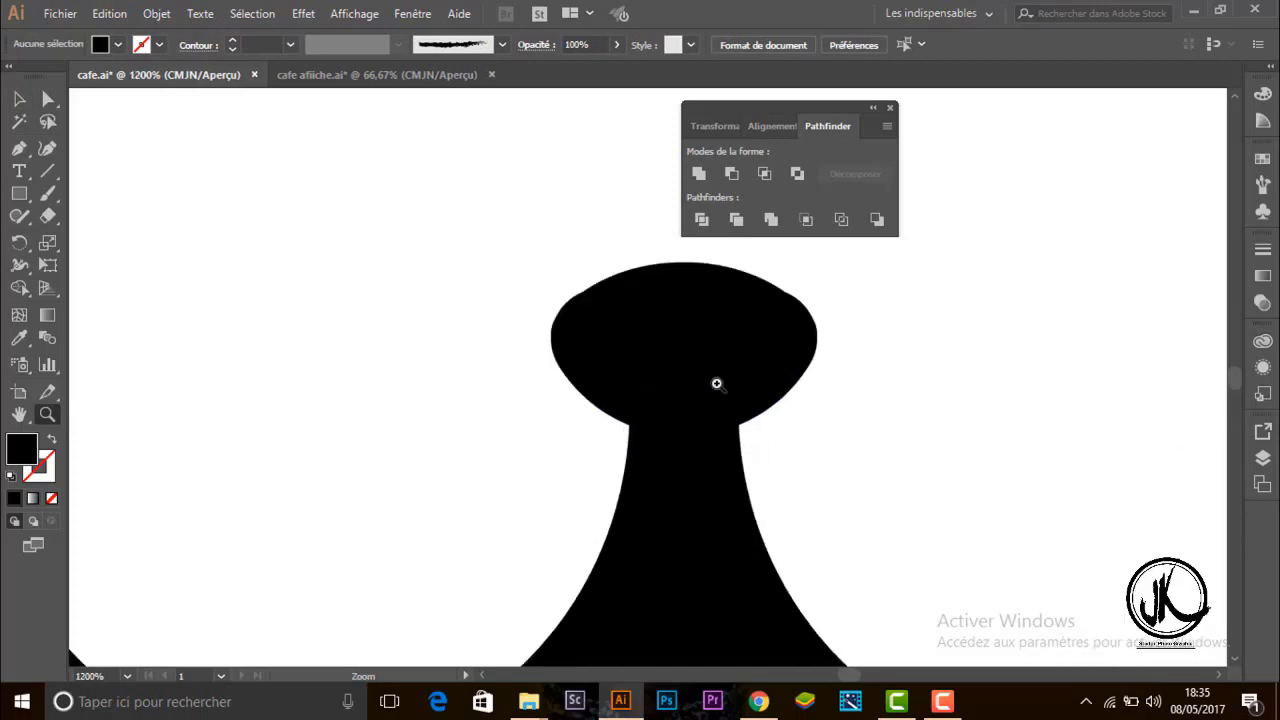
left_click(663, 309)
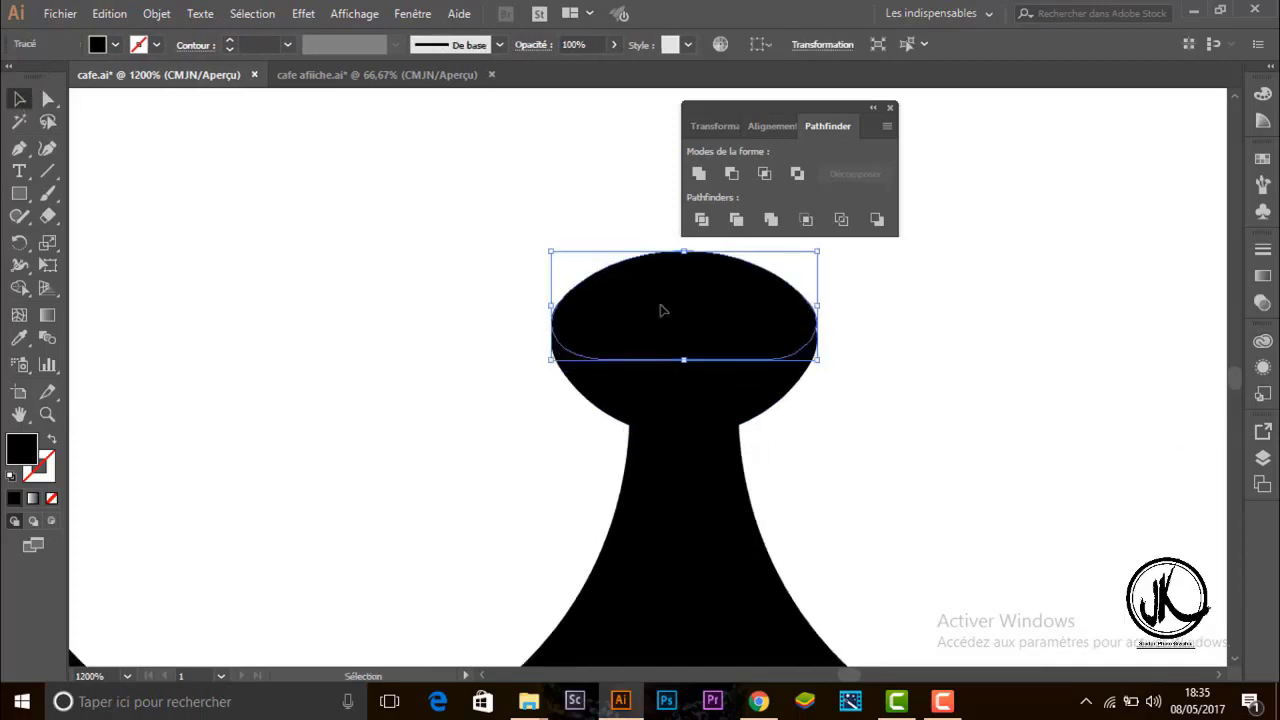
left_click(48, 98)
mouse_move(766, 358)
left_mouse_down()
mouse_move(838, 346)
mouse_move(790, 362)
mouse_move(778, 381)
left_mouse_up()
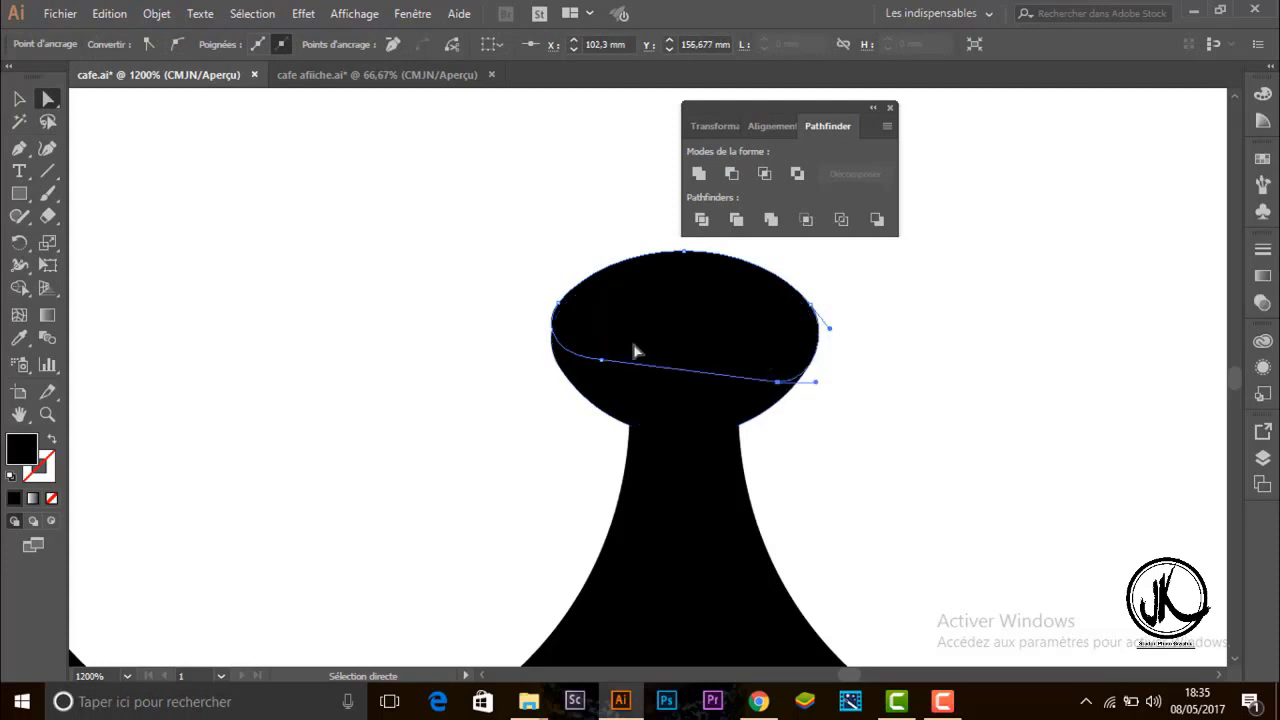
left_click_drag(603, 365, 604, 366)
left_click(311, 455)
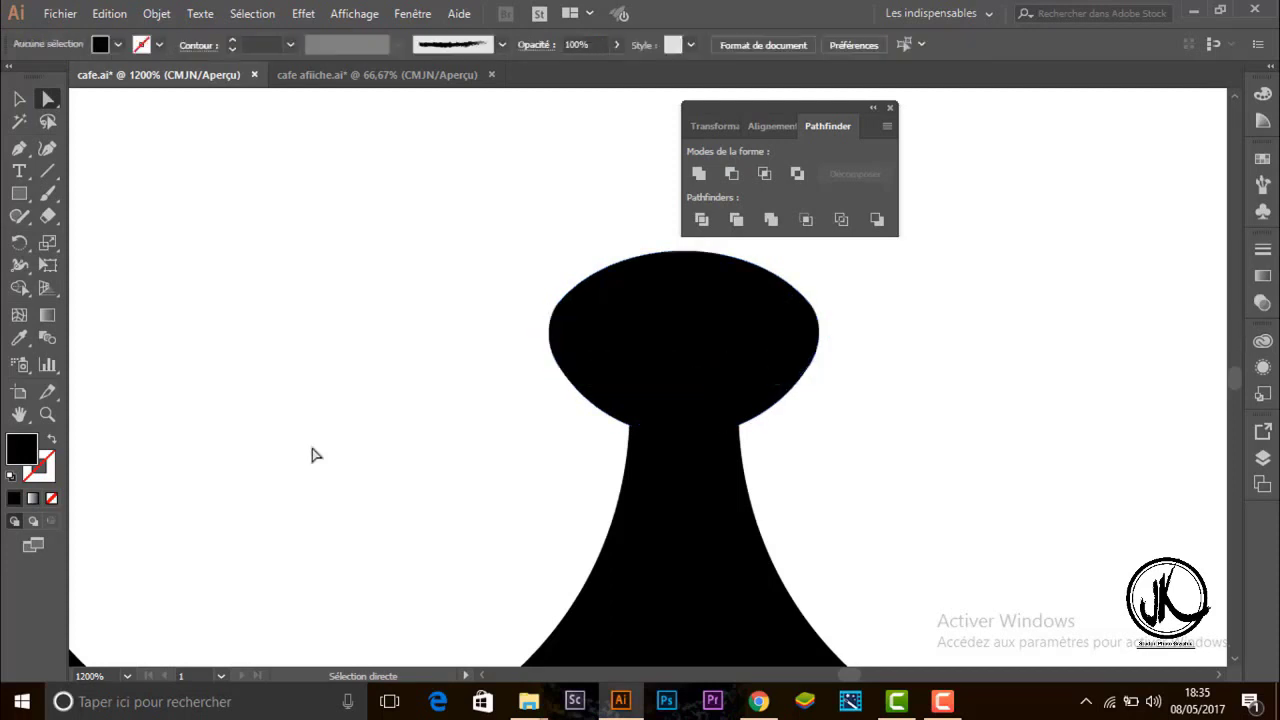
Unite the cap and its inner path into one smooth knob and zoom out to the whole crown.
left_click_drag(488, 224, 648, 410)
left_click(731, 173)
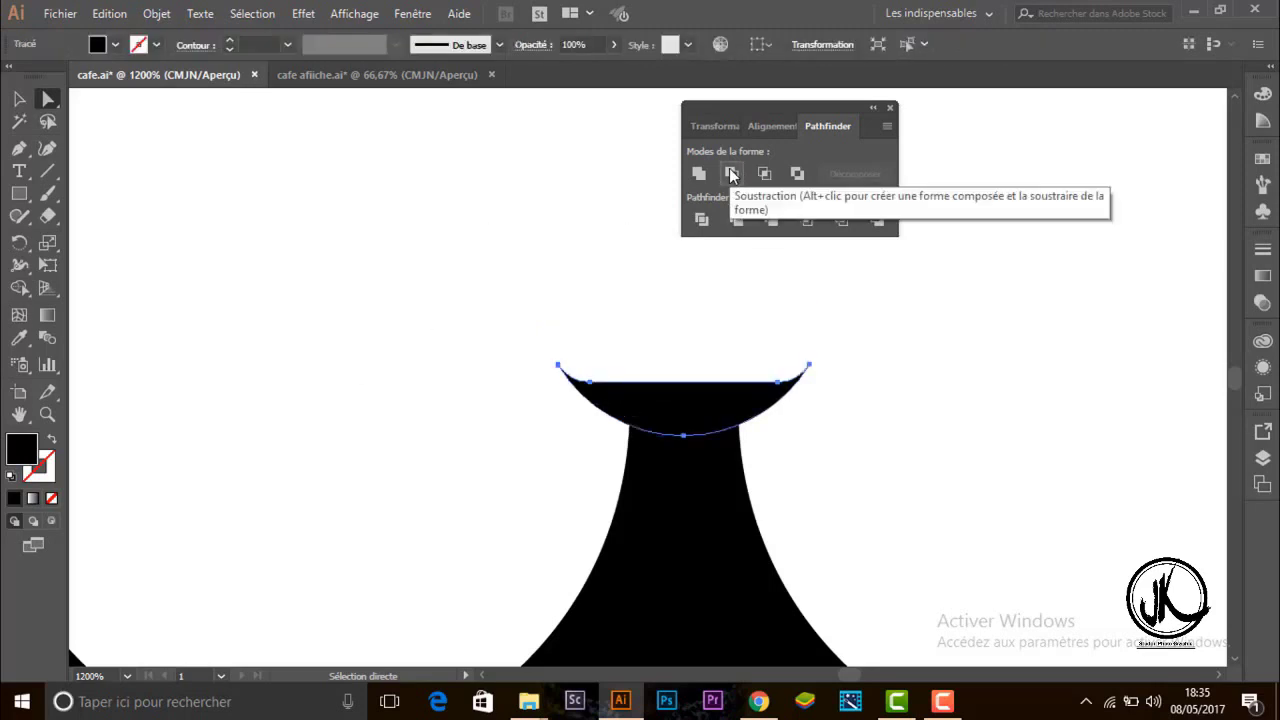
key("ctrl+z")
left_click(698, 173)
key("z")
left_click(571, 377, "alt")
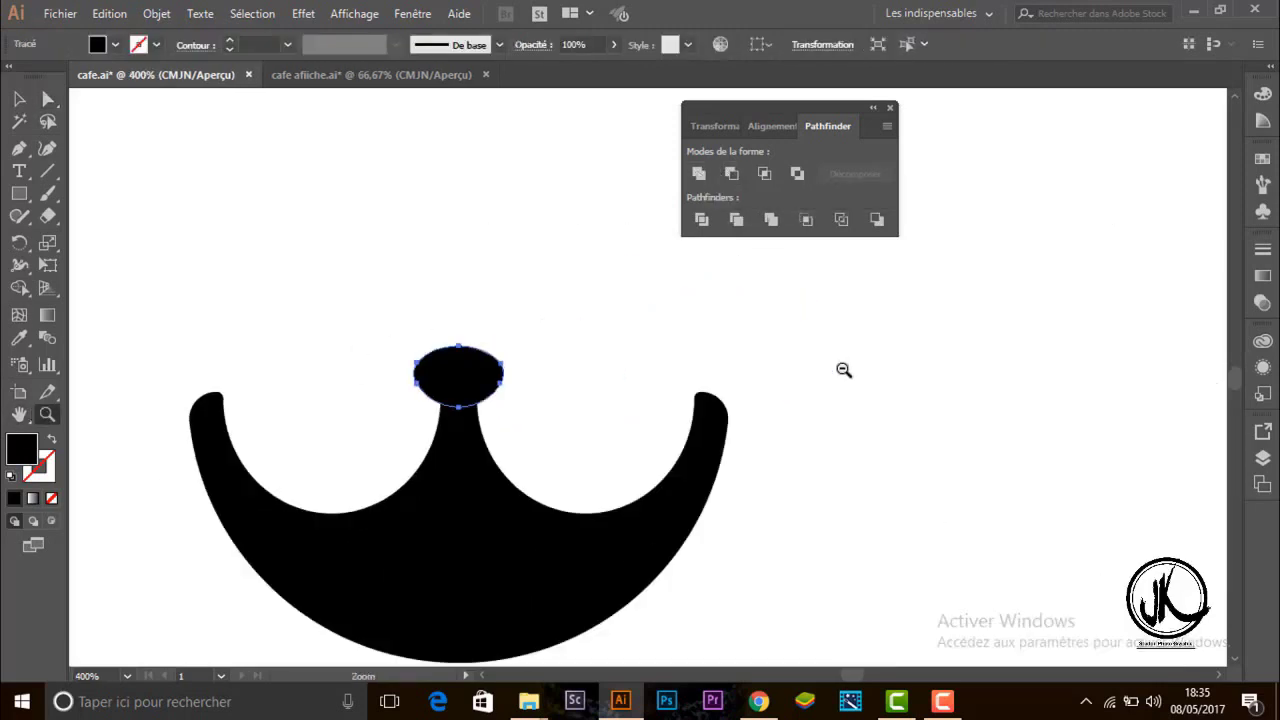
left_click(652, 366, "alt")
Zoom in beside the centre prong and draw a small black whisker dot.
left_click_drag(20, 203, 86, 231)
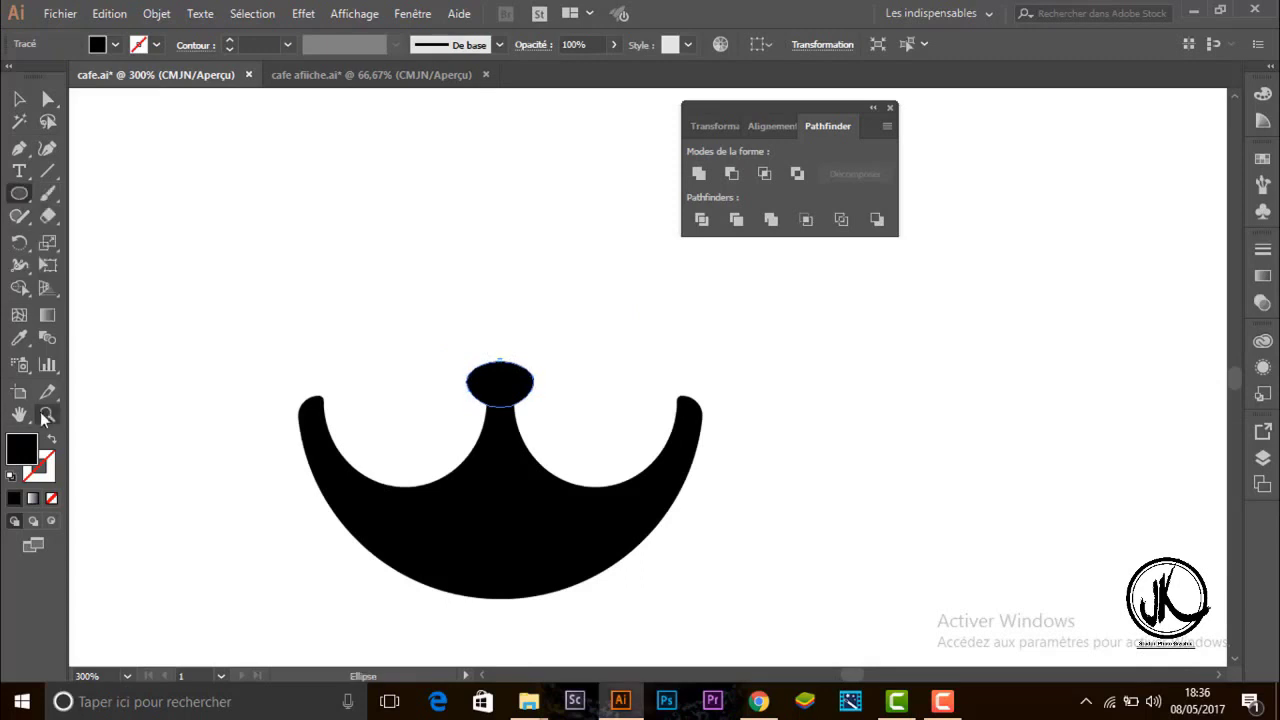
left_click(704, 400)
left_click(653, 309)
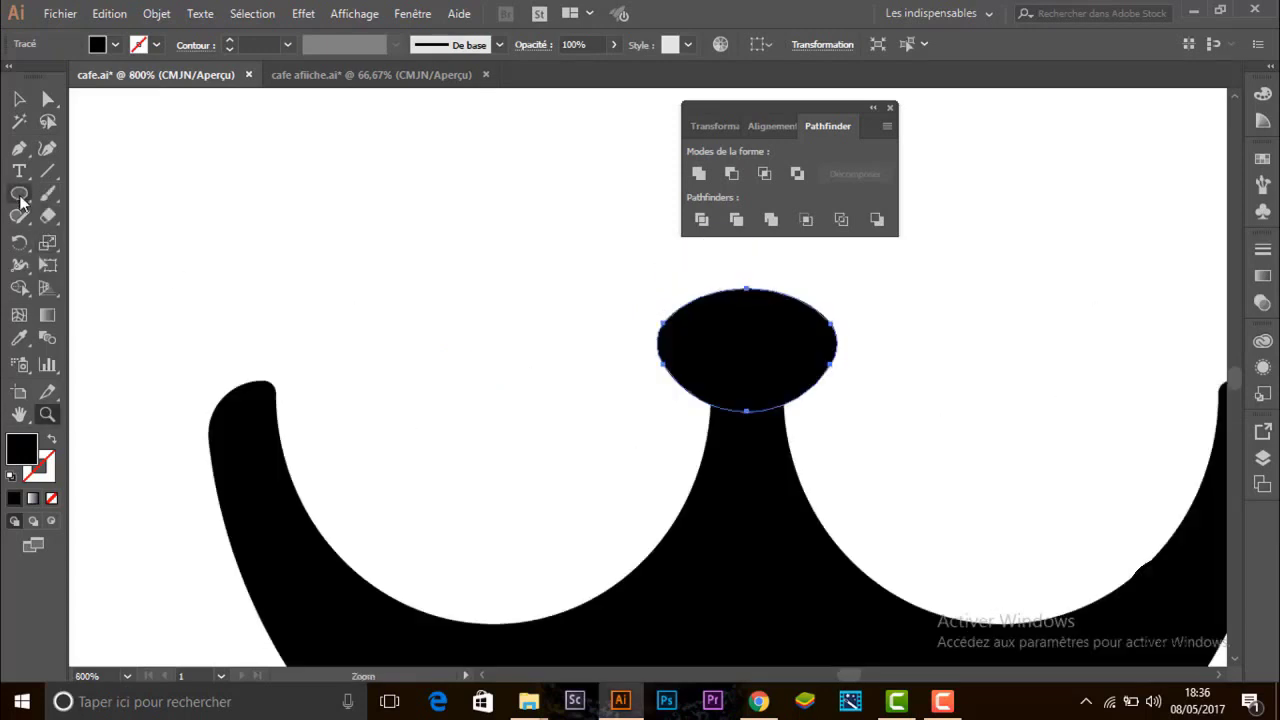
left_click_drag(399, 456, 421, 477)
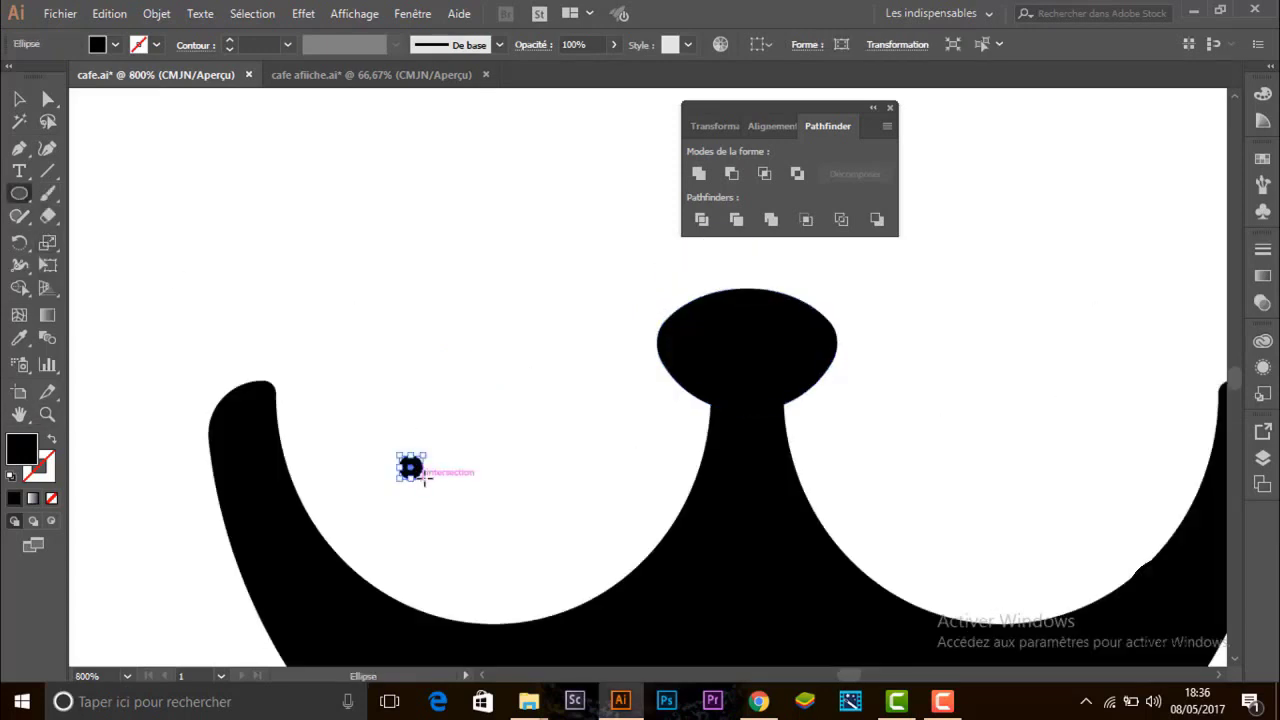
key("Delete")
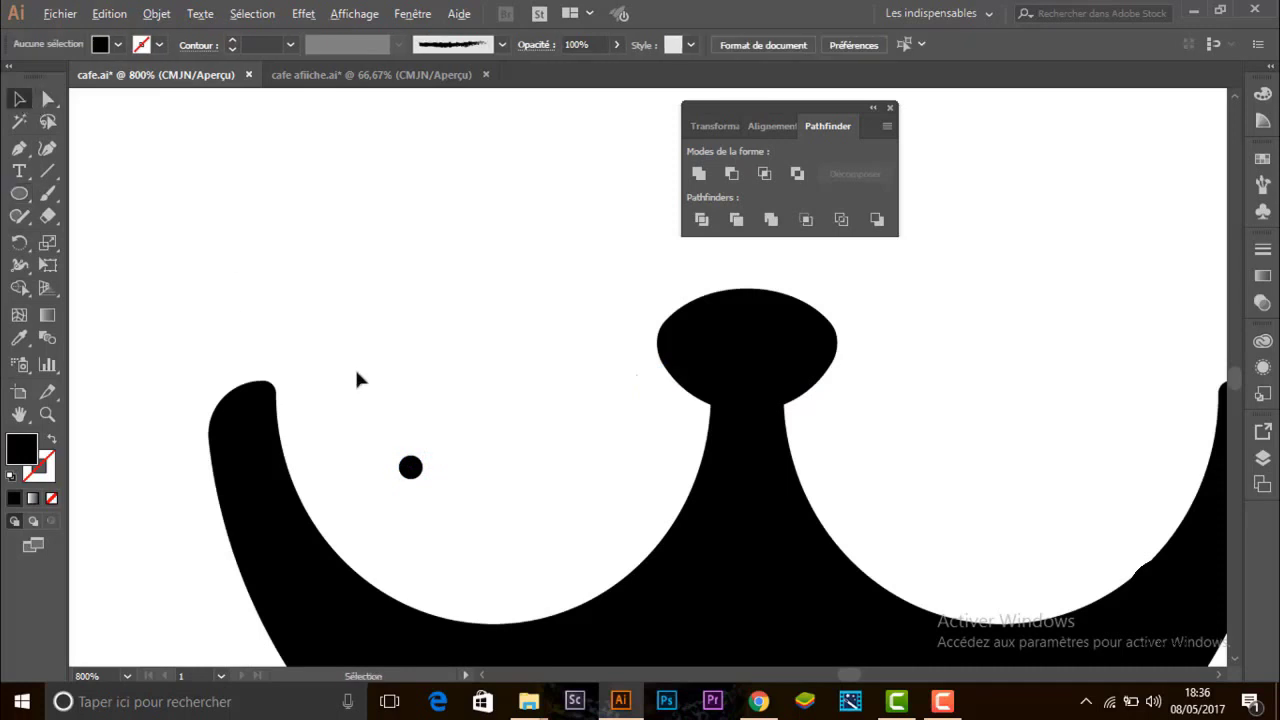
left_click(410, 467)
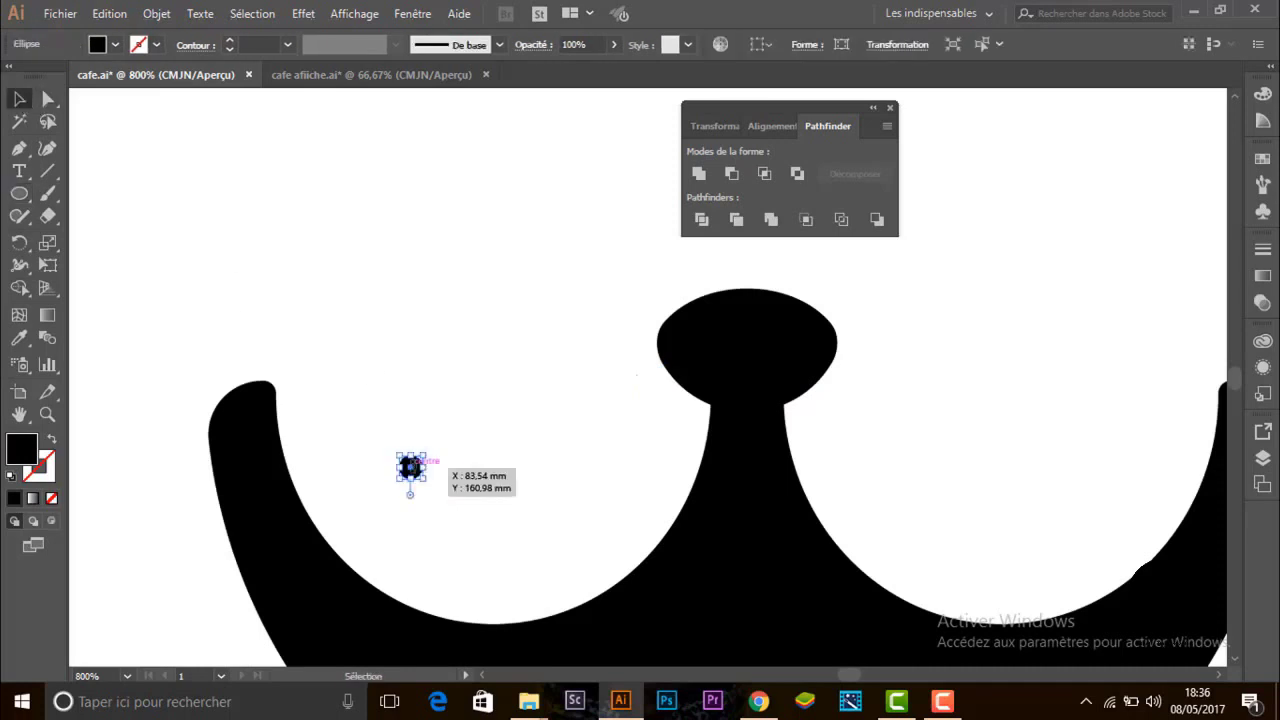
key("z")
left_click(500, 452)
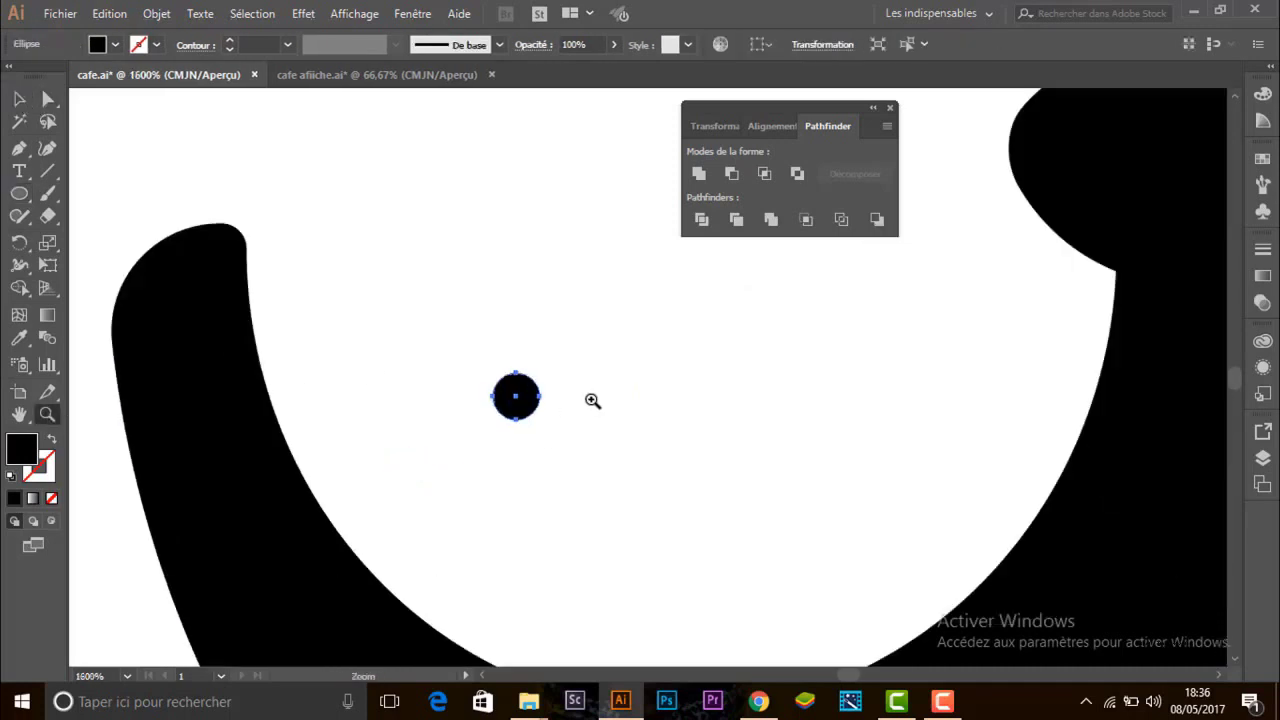
Duplicate the dot into a cluster of three, nudging the top dot upward.
left_click(16, 92)
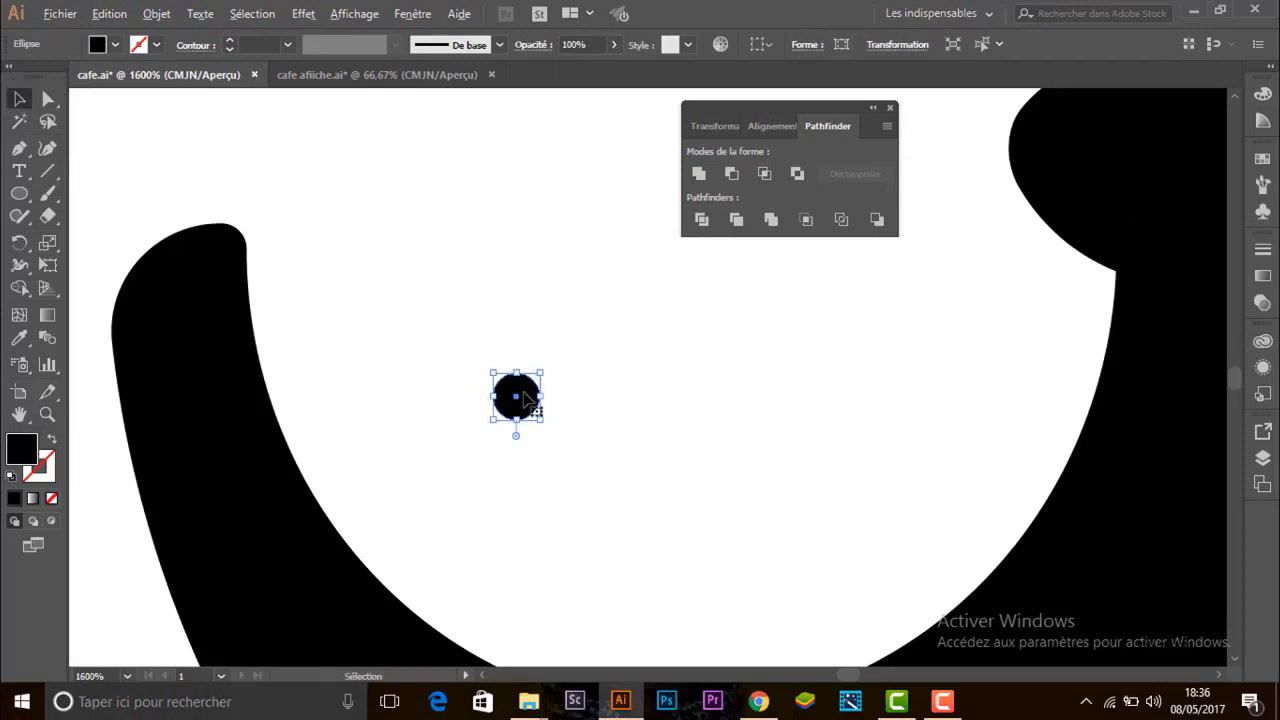
mouse_move(524, 398)
left_mouse_down()
mouse_move(624, 398)
mouse_move(573, 325)
mouse_move(568, 397)
mouse_move(572, 345)
mouse_move(567, 357)
left_mouse_up()
key("Delete")
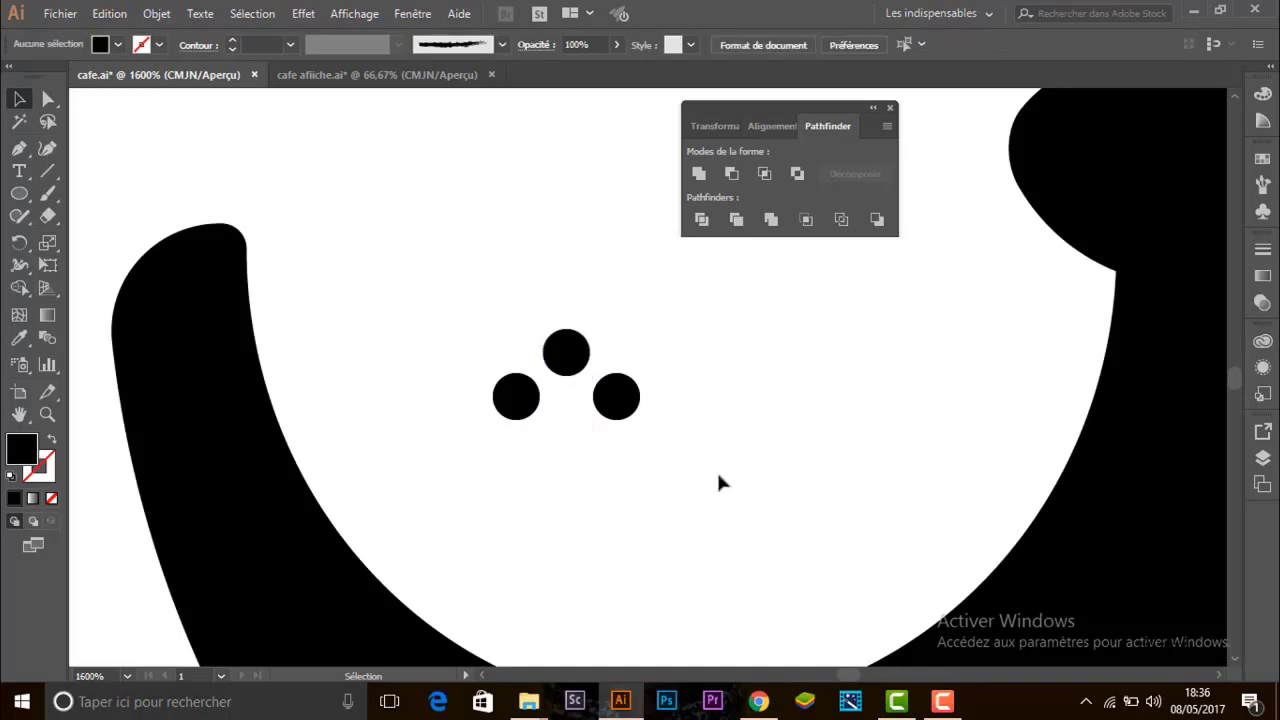
left_click(760, 701)
left_click(760, 701)
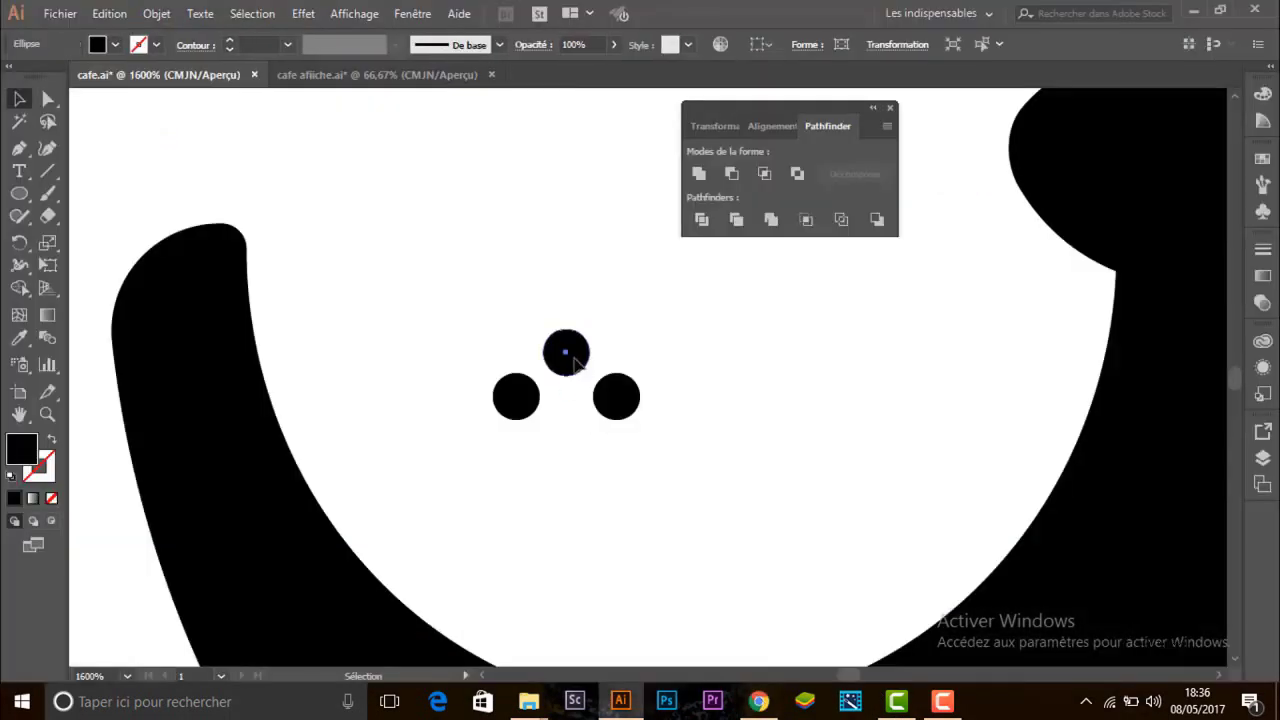
key("Up")
key("Up")
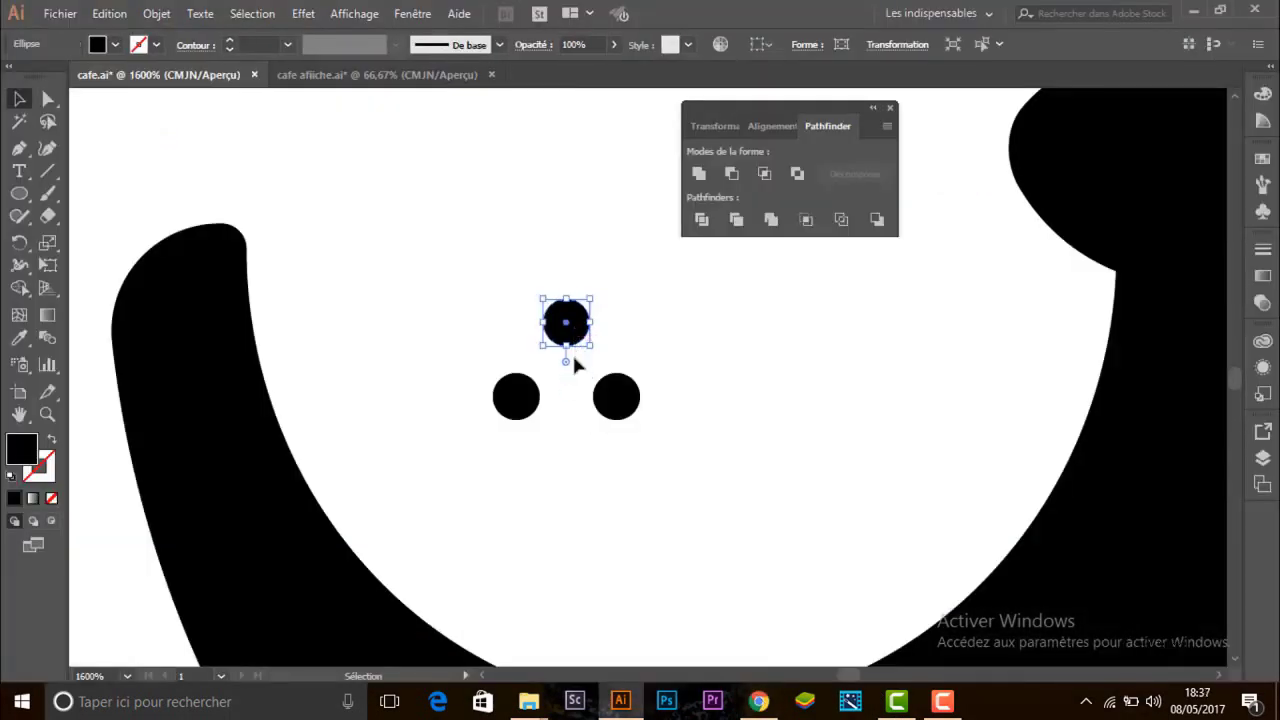
Enlarge the three dots together and zoom out to show the muzzle.
left_click(575, 363)
left_click_drag(458, 441, 460, 440)
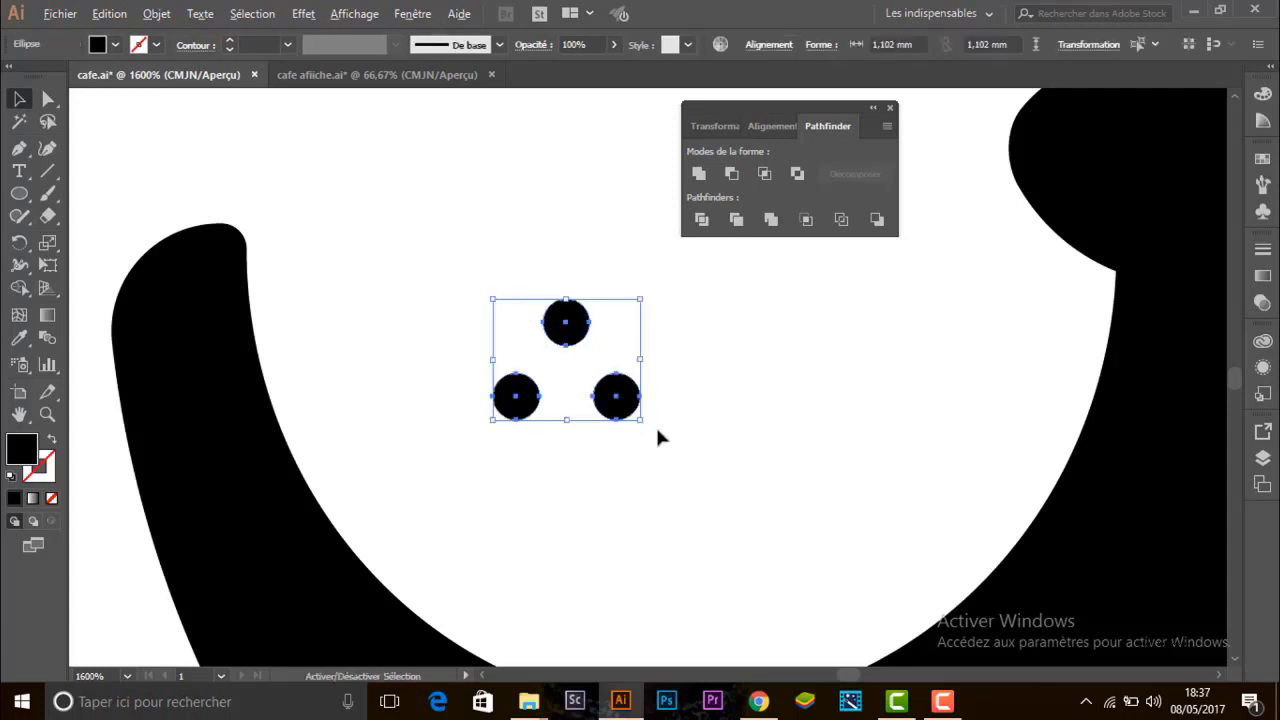
left_click_drag(640, 444, 743, 472)
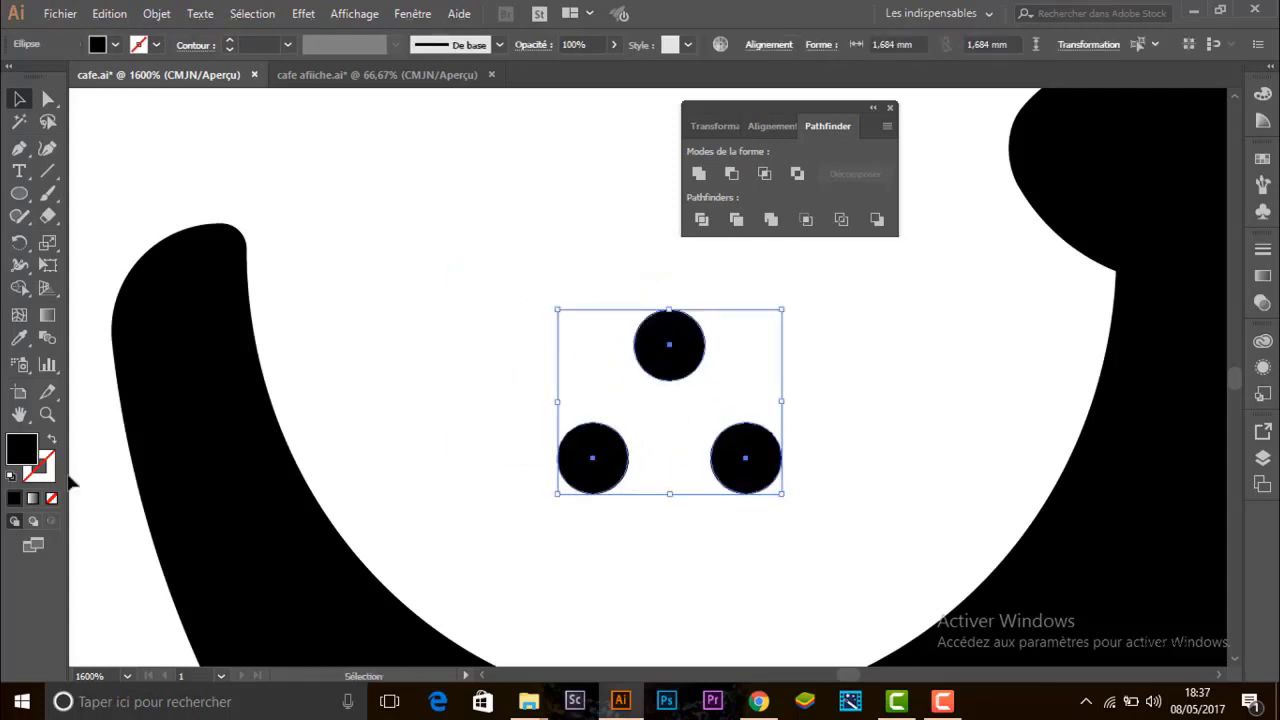
left_click(47, 414)
left_click(1058, 376, "alt")
left_click(559, 329, "alt")
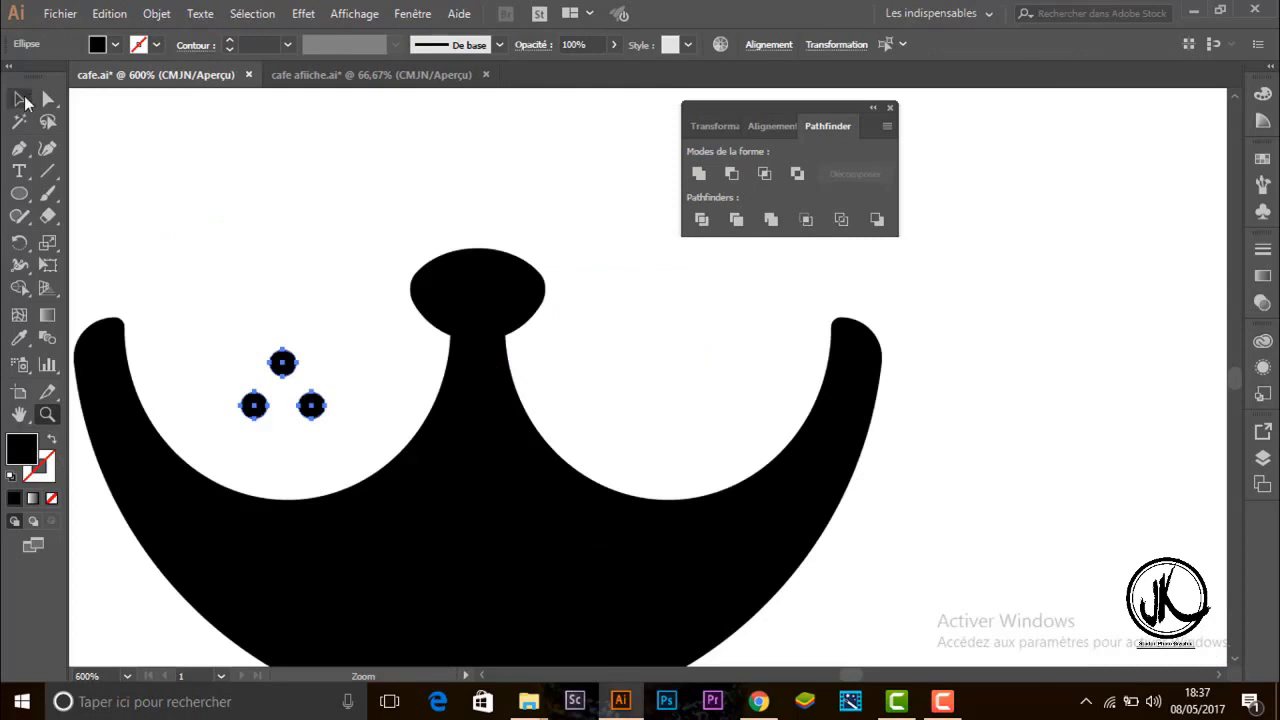
Alt-drag a copy of the three dots to the nose's right side and zoom out to 300%.
left_click(20, 99)
left_click_drag(311, 405, 705, 406)
left_click(144, 378)
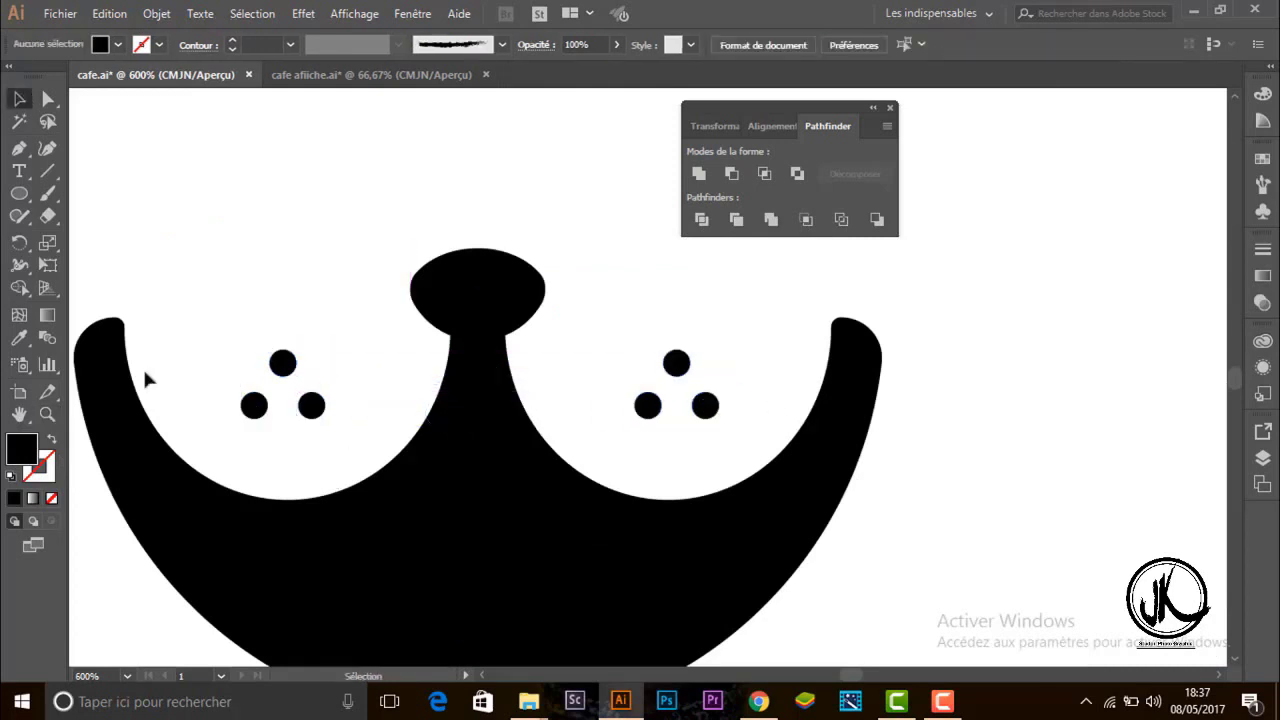
left_click(44, 418)
left_click(666, 357, "alt")
left_click(668, 359, "alt")
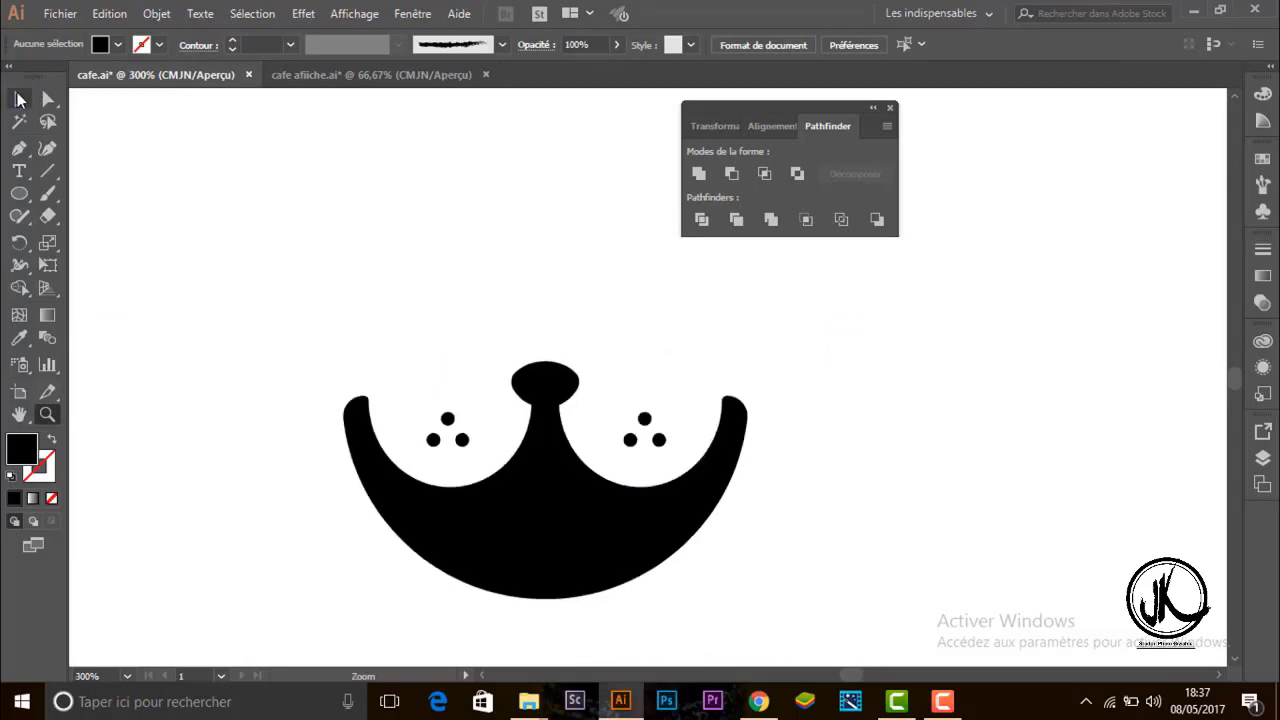
Widen the dog's nose ellipse by dragging its handle.
left_click(533, 390)
mouse_move(578, 384)
left_mouse_down()
mouse_move(591, 384)
mouse_move(548, 354)
left_mouse_up()
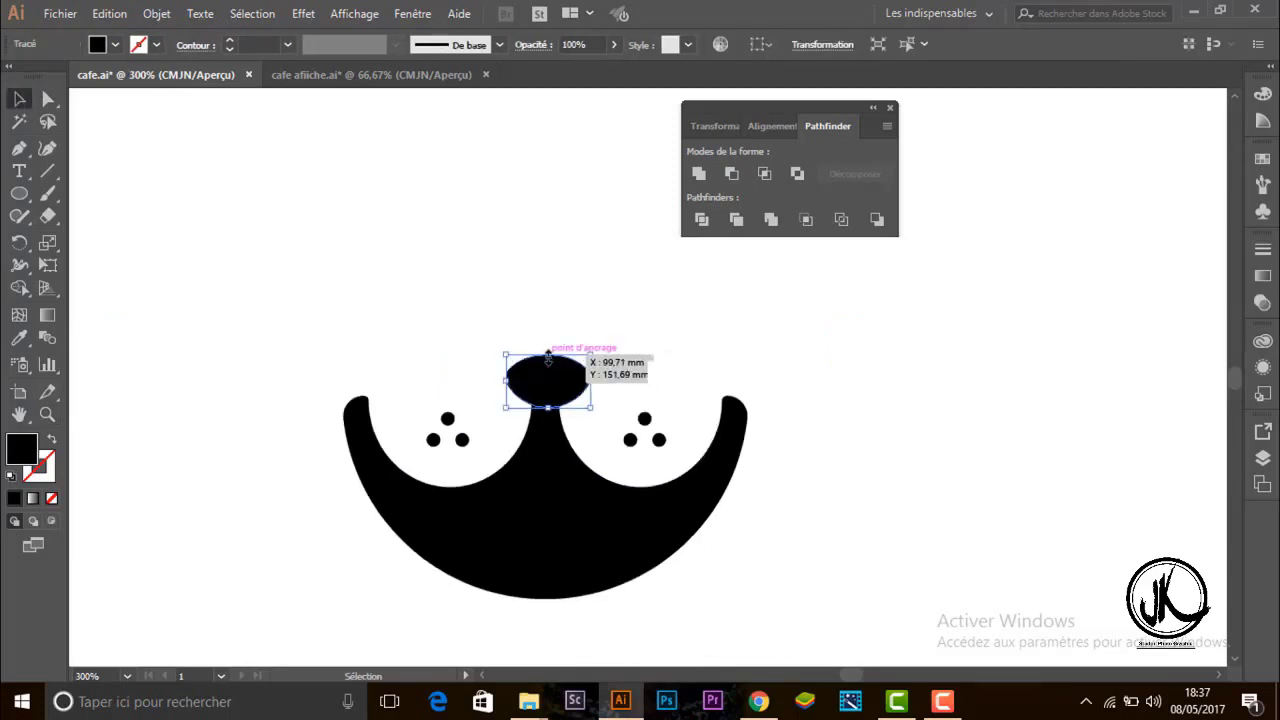
left_click(572, 305)
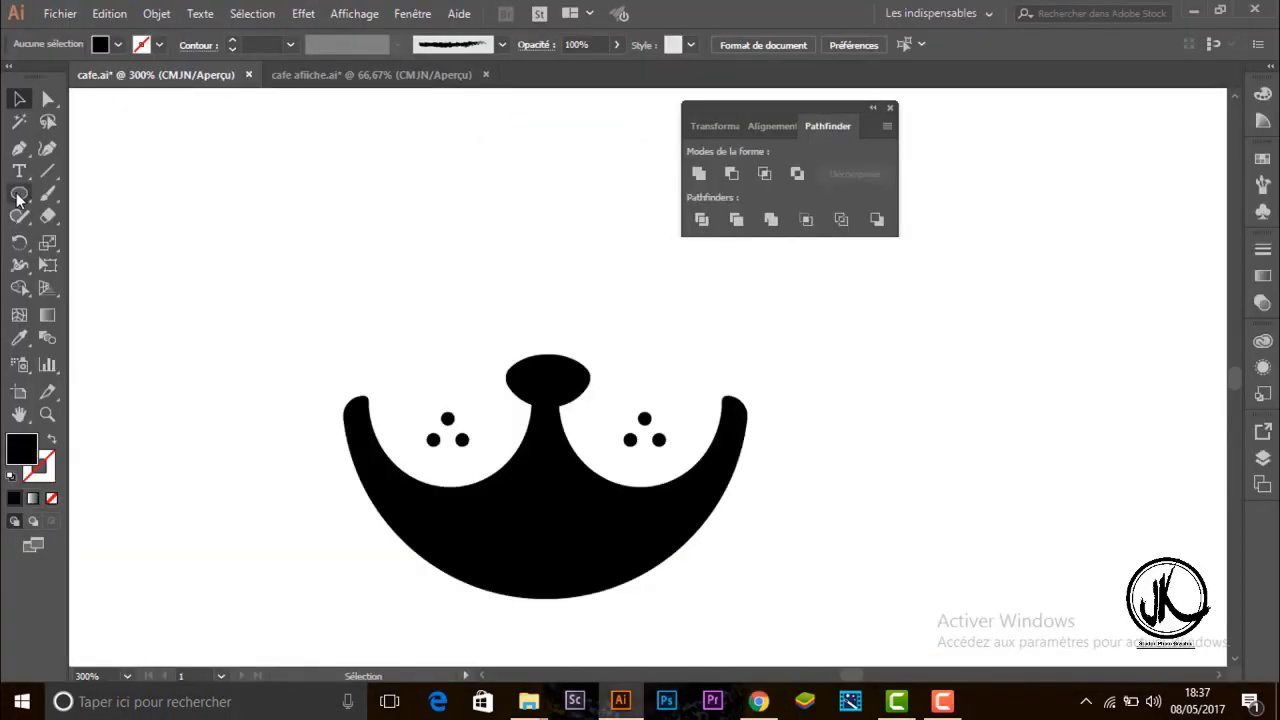
Draw a tall rounded-rectangle bar beside the face and zoom in on it.
mouse_move(17, 199)
left_mouse_down()
mouse_move(91, 237)
mouse_move(87, 213)
mouse_move(178, 394)
left_mouse_up()
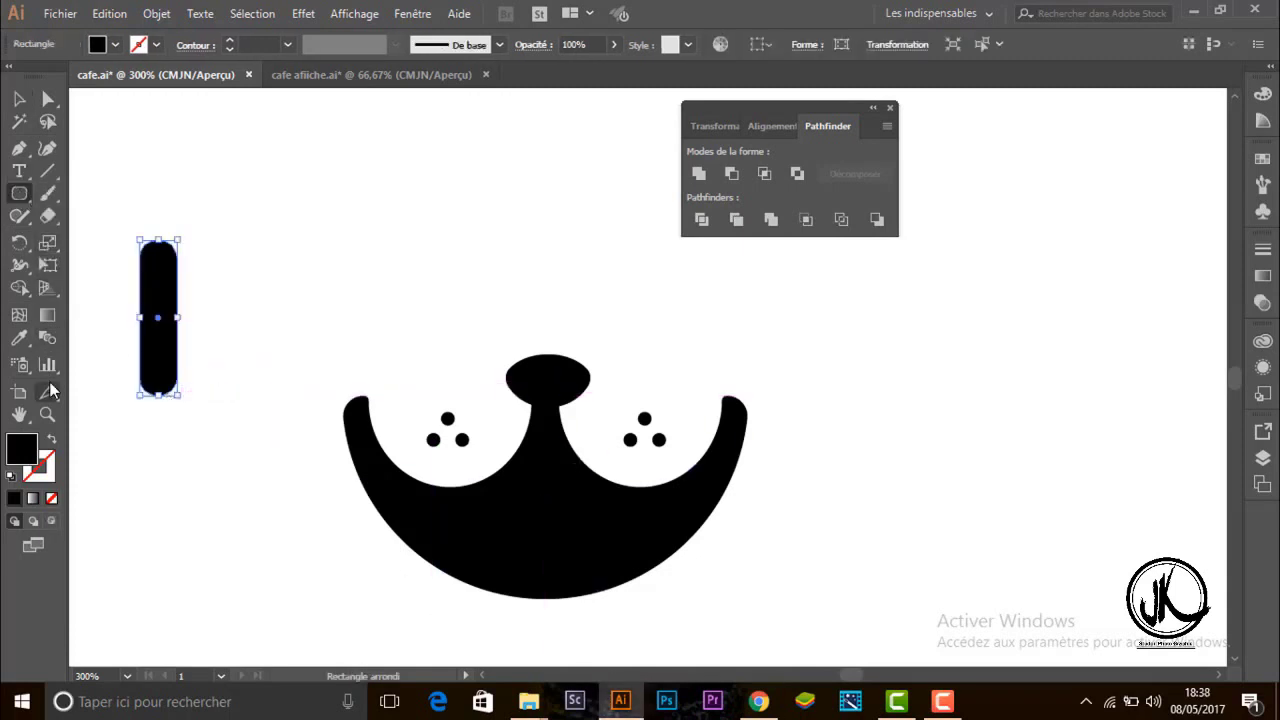
left_click(47, 414)
left_click(186, 254)
left_click(650, 398)
left_click(648, 393)
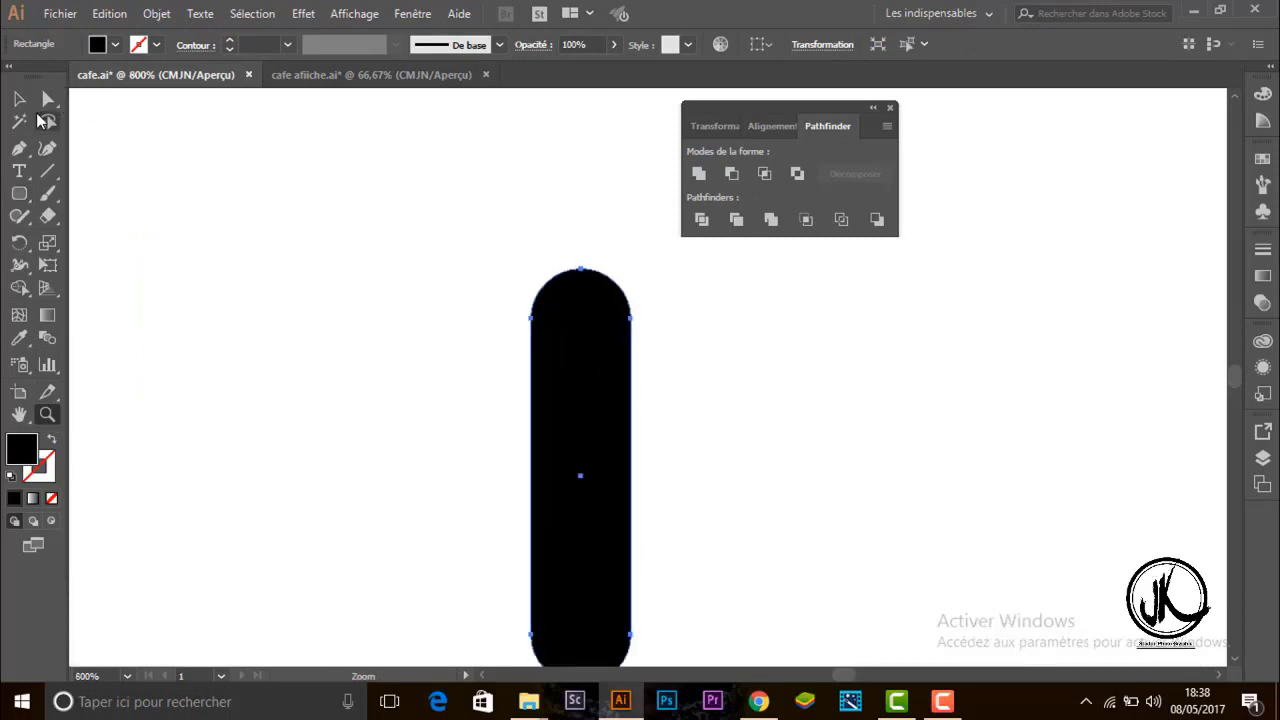
Delete the bar's top anchor to flatten its cap, then zoom back out.
left_click(47, 98)
left_click(626, 312)
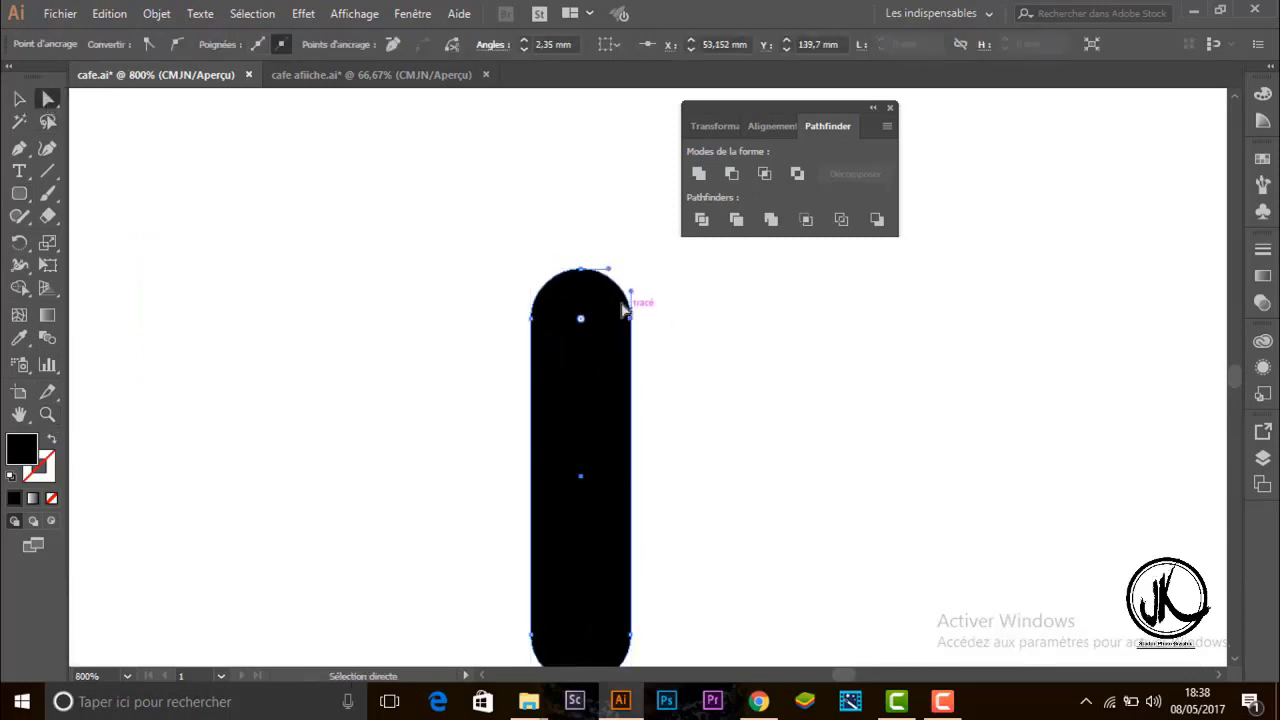
left_click_drag(626, 325, 628, 322)
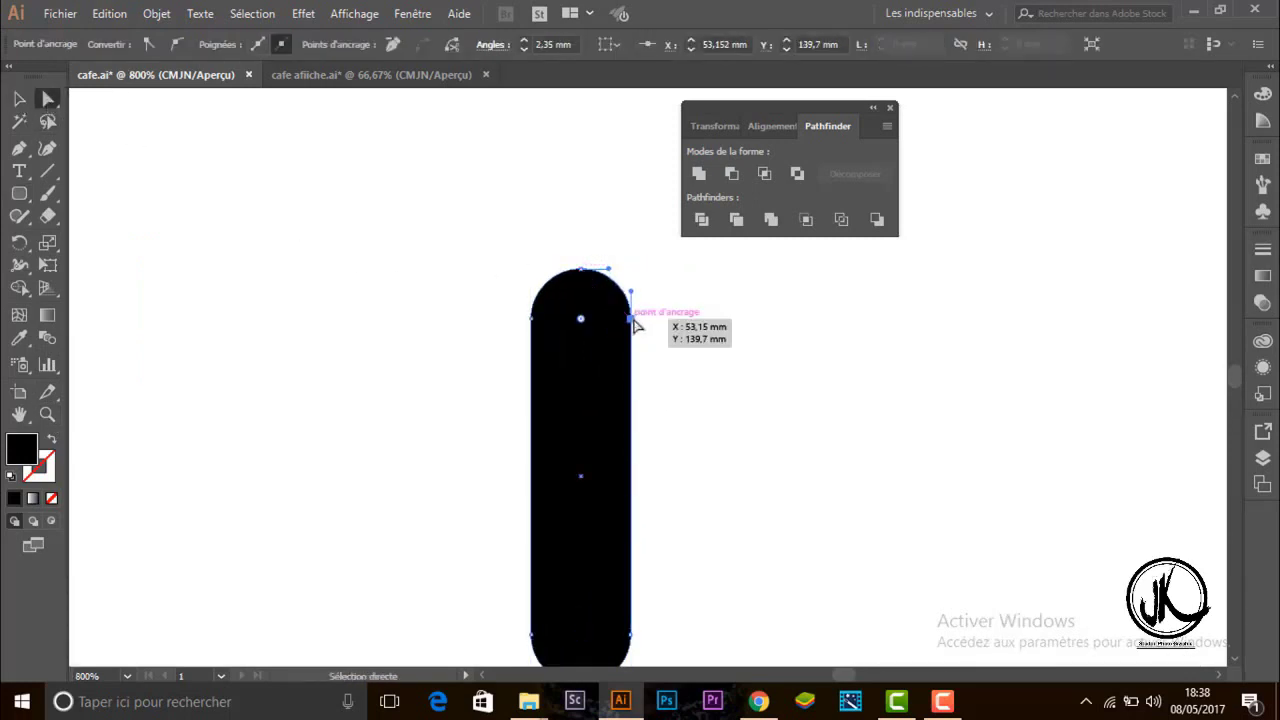
key("Delete")
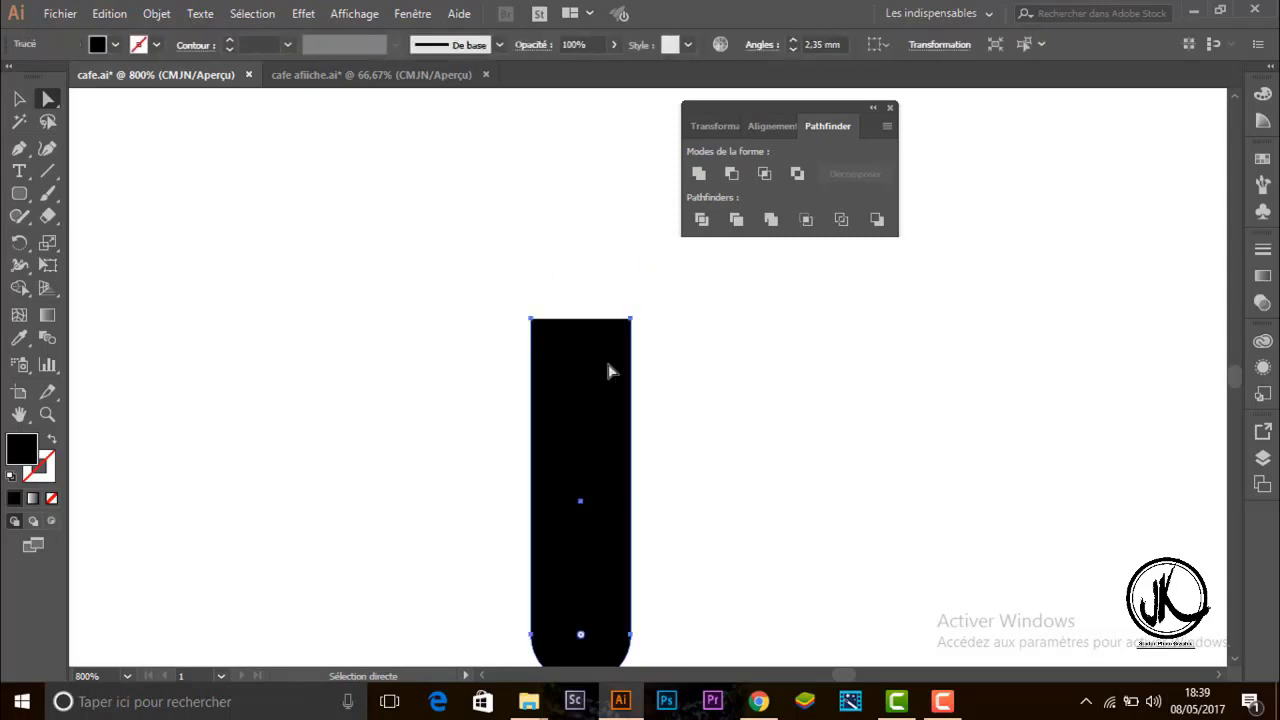
left_click(47, 414)
left_click(983, 486, "alt")
Fill the bar with red and move it onto the muzzle below the nose.
left_click(550, 343, "alt")
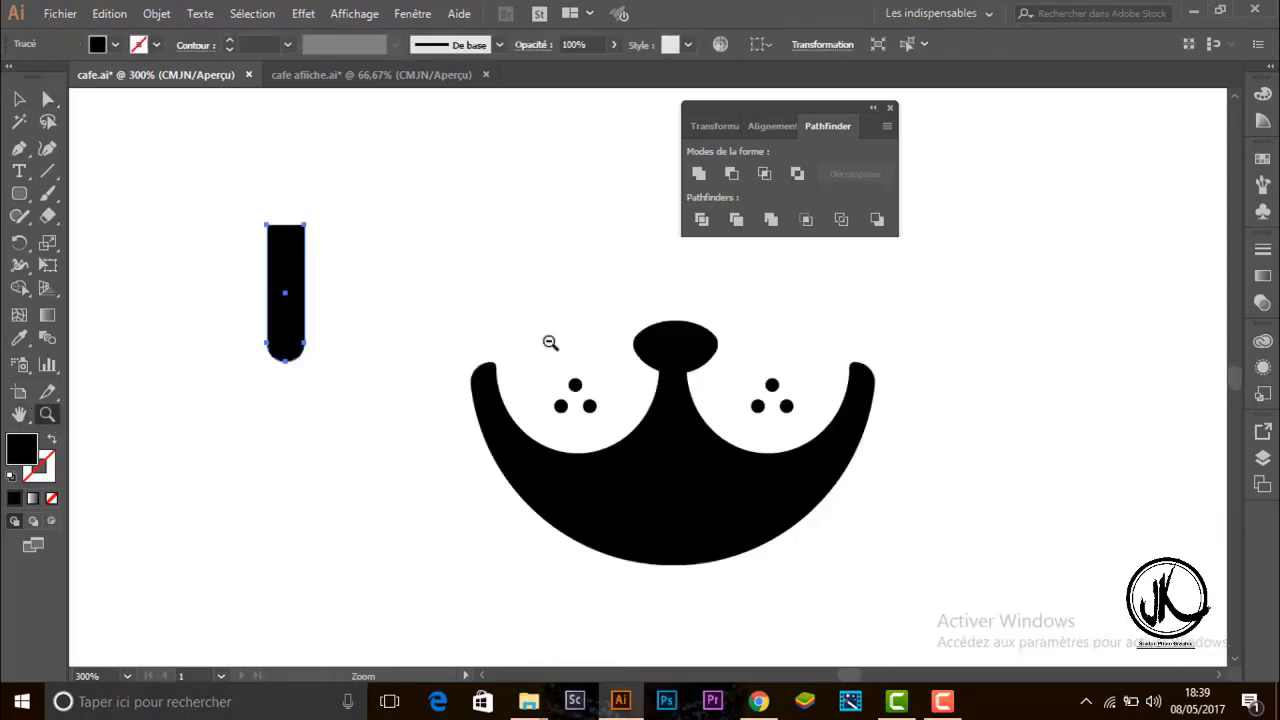
left_click(20, 100)
left_click(115, 44)
left_click(64, 76)
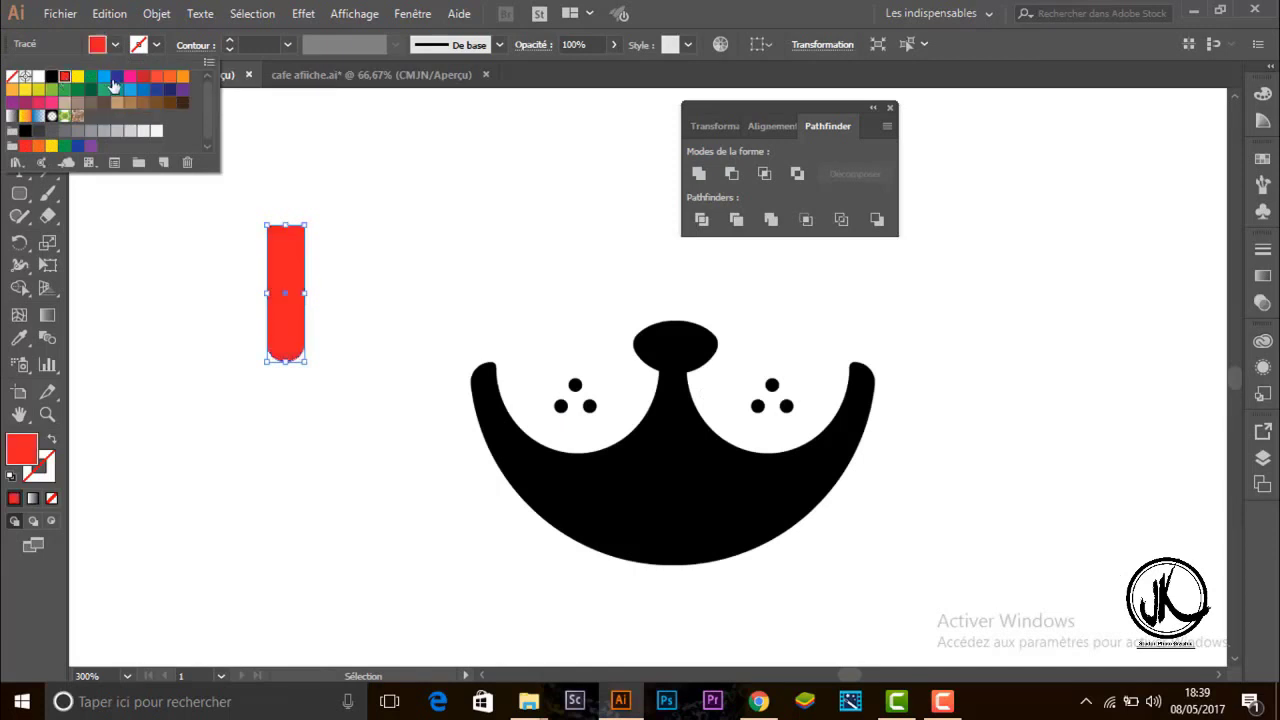
left_click(143, 76)
left_click_drag(281, 258, 671, 490)
left_click(797, 628)
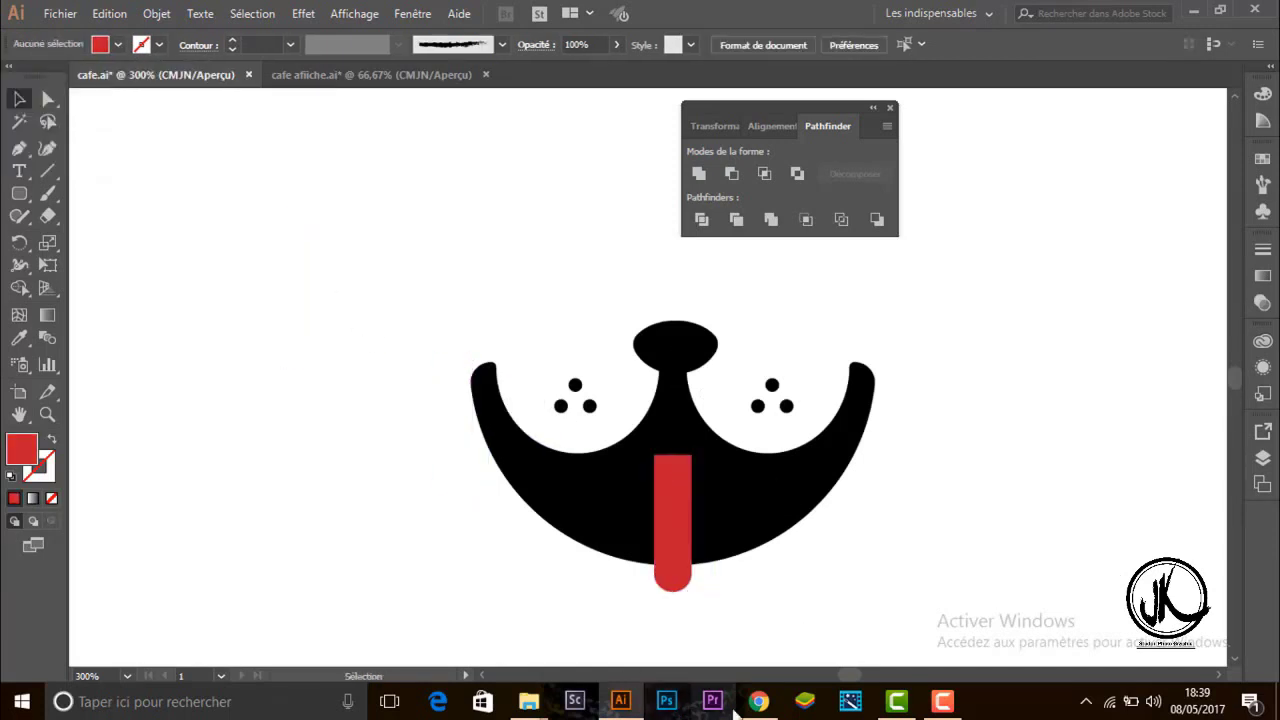
Give the red bar a black 10 pt outline.
left_click(660, 518)
left_click(156, 44)
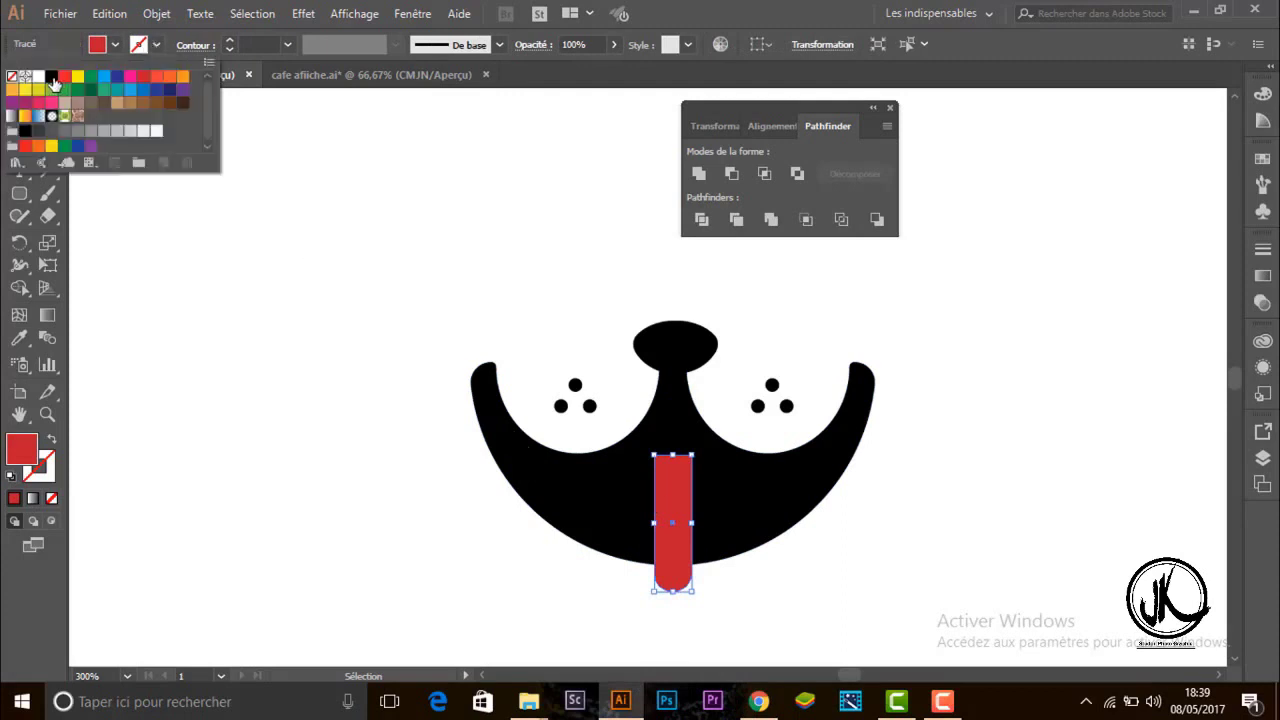
left_click(51, 76)
left_click(287, 44)
left_click(323, 306)
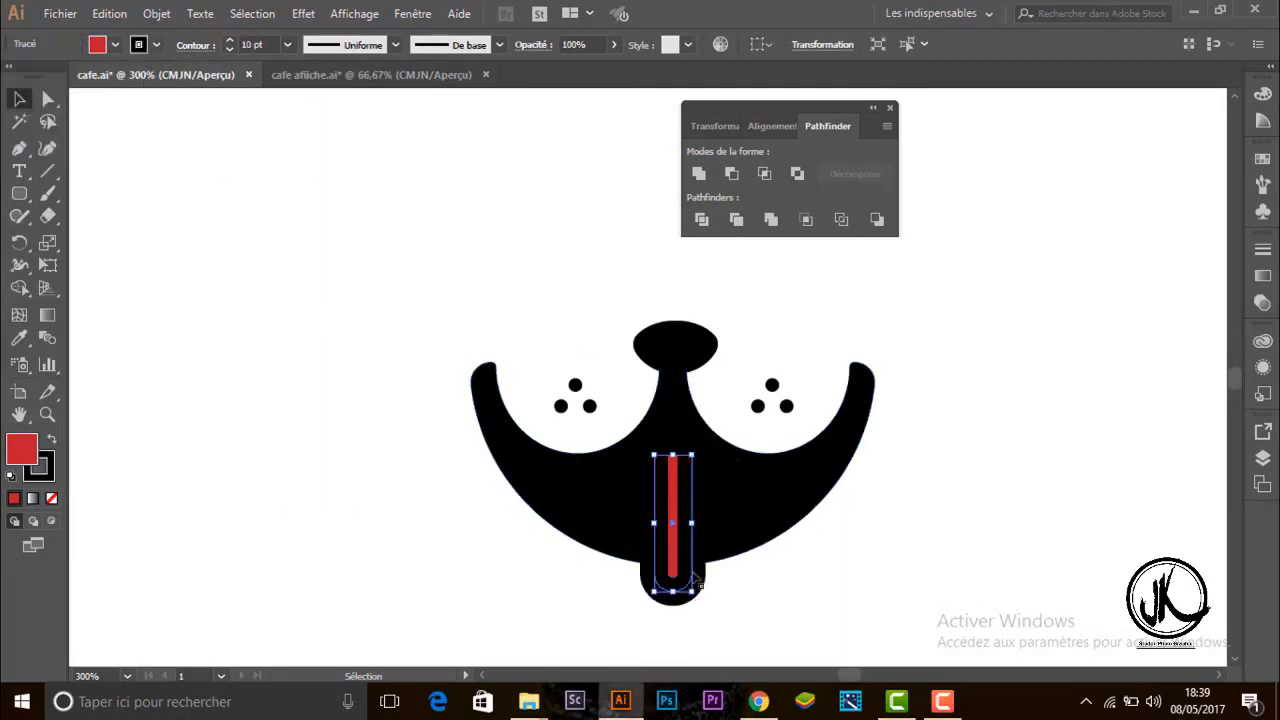
Scale the tongue wider and taller, then raise its bottom slightly.
mouse_move(690, 522)
left_mouse_down()
mouse_move(711, 522)
mouse_move(669, 533)
mouse_move(668, 550)
mouse_move(642, 546)
mouse_move(675, 547)
left_mouse_up()
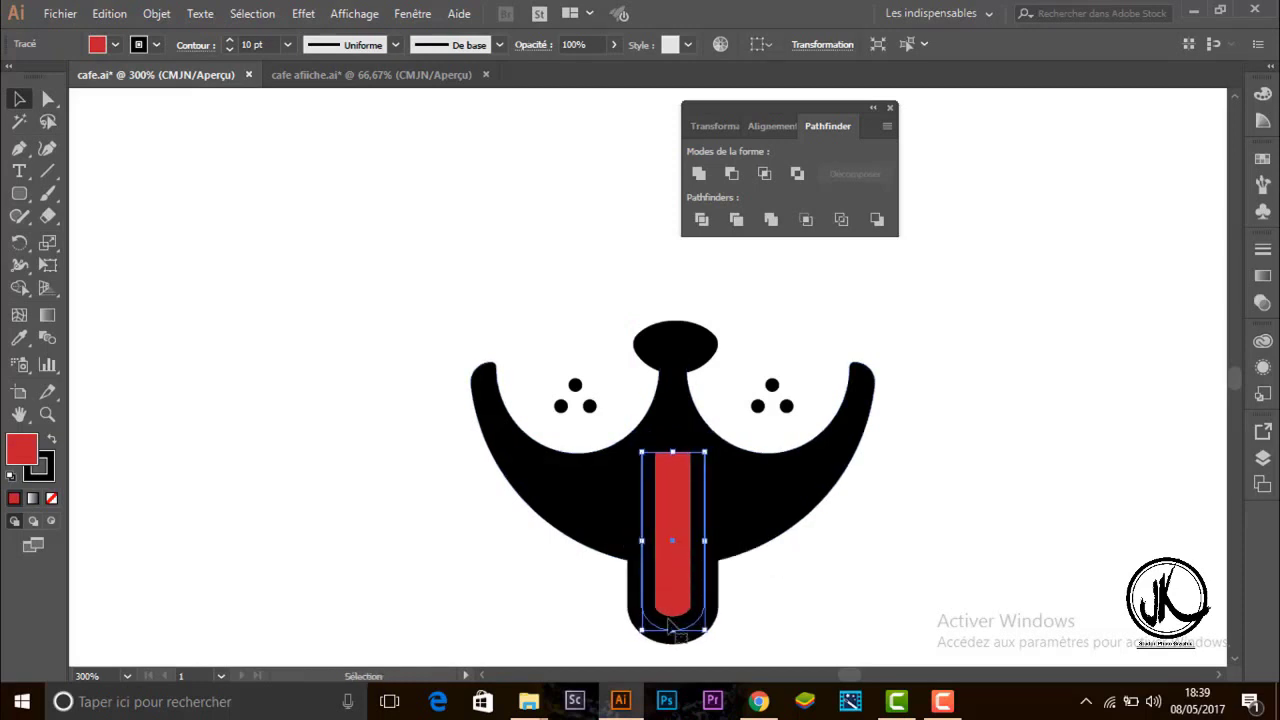
left_click_drag(673, 630, 673, 613)
left_click(803, 595)
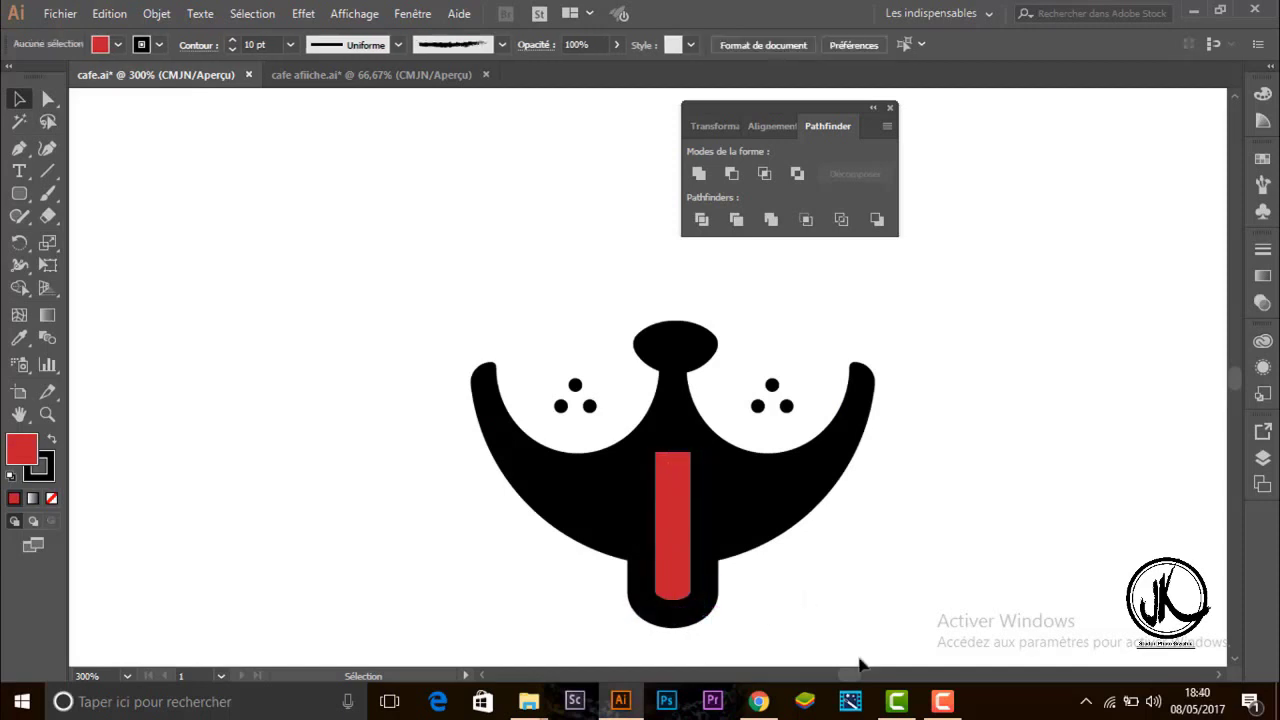
Draw a thin rounded bar with no outline and an orange-red fill.
left_click_drag(665, 535, 713, 533)
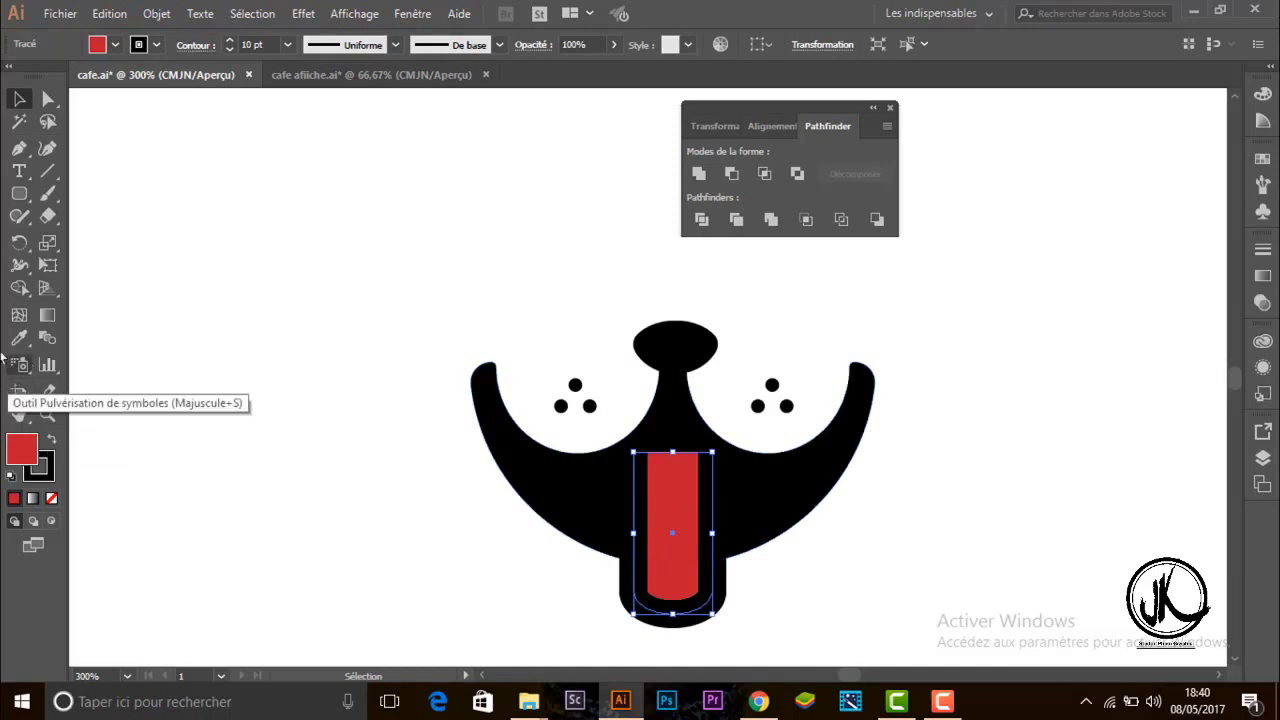
left_click(19, 193)
left_click_drag(225, 271, 237, 406)
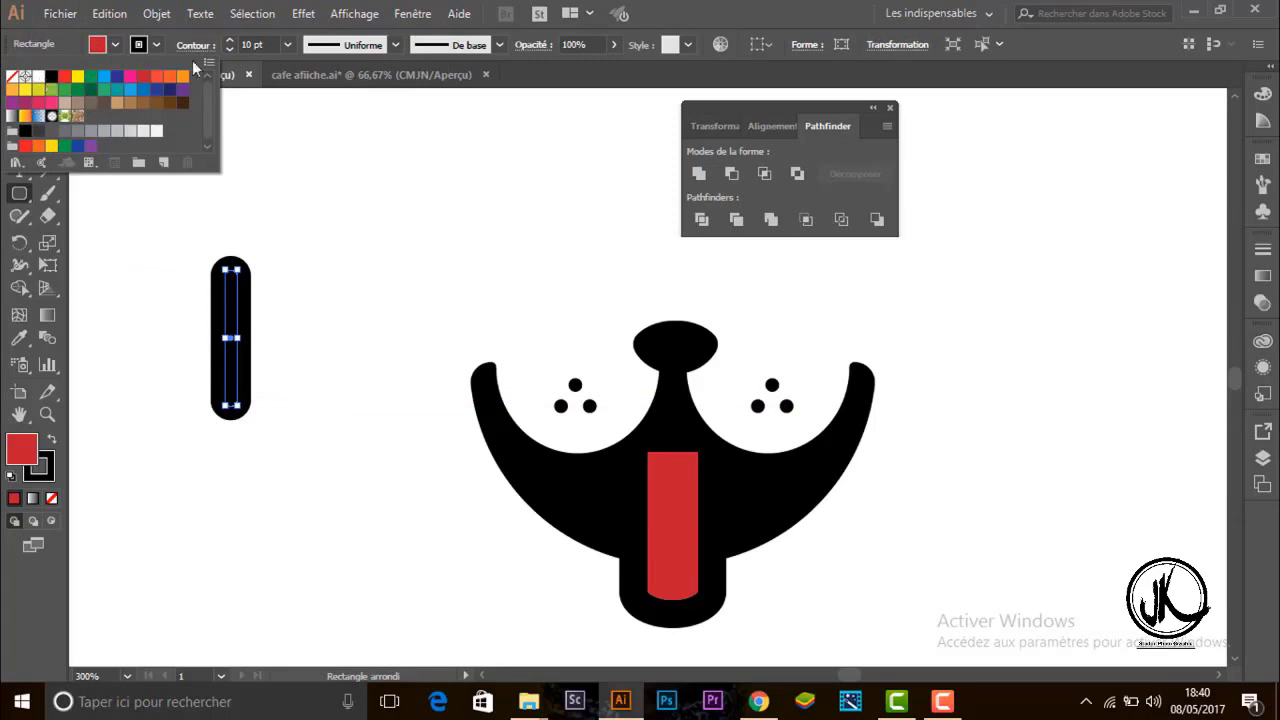
left_click(157, 44)
left_click(157, 44)
left_click(13, 76)
left_click(115, 44)
left_click(115, 44)
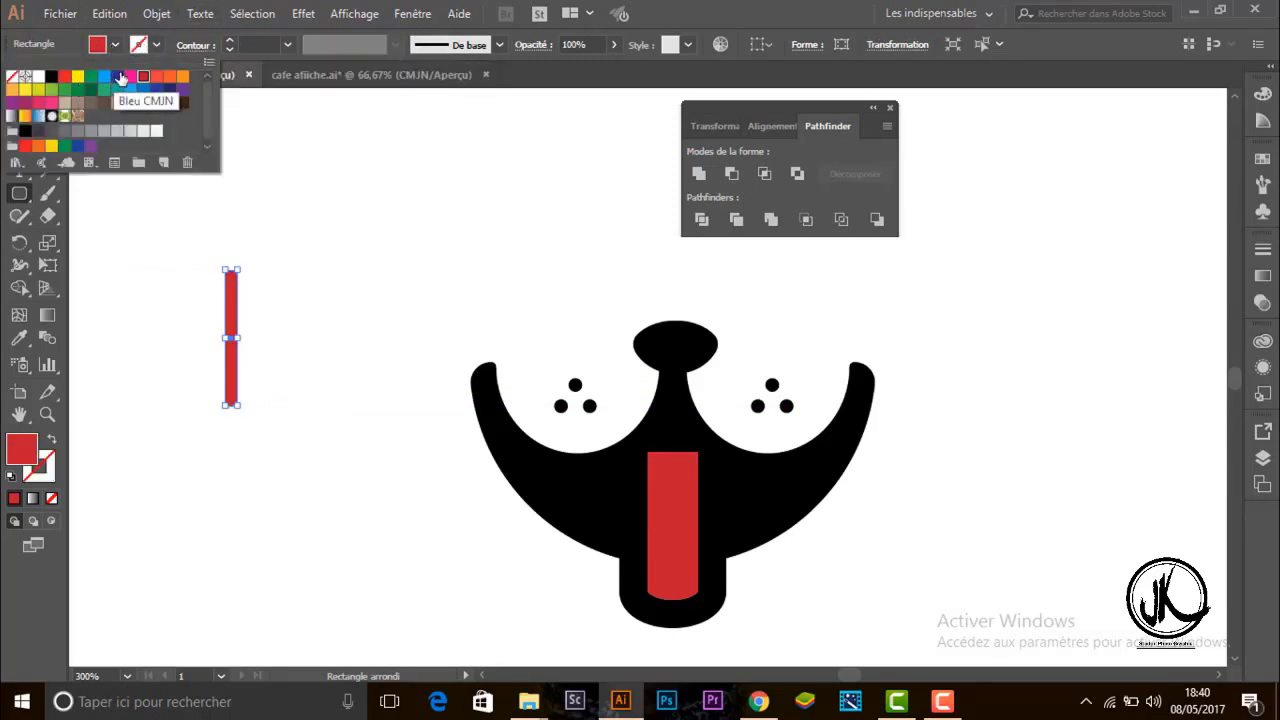
left_click(156, 76)
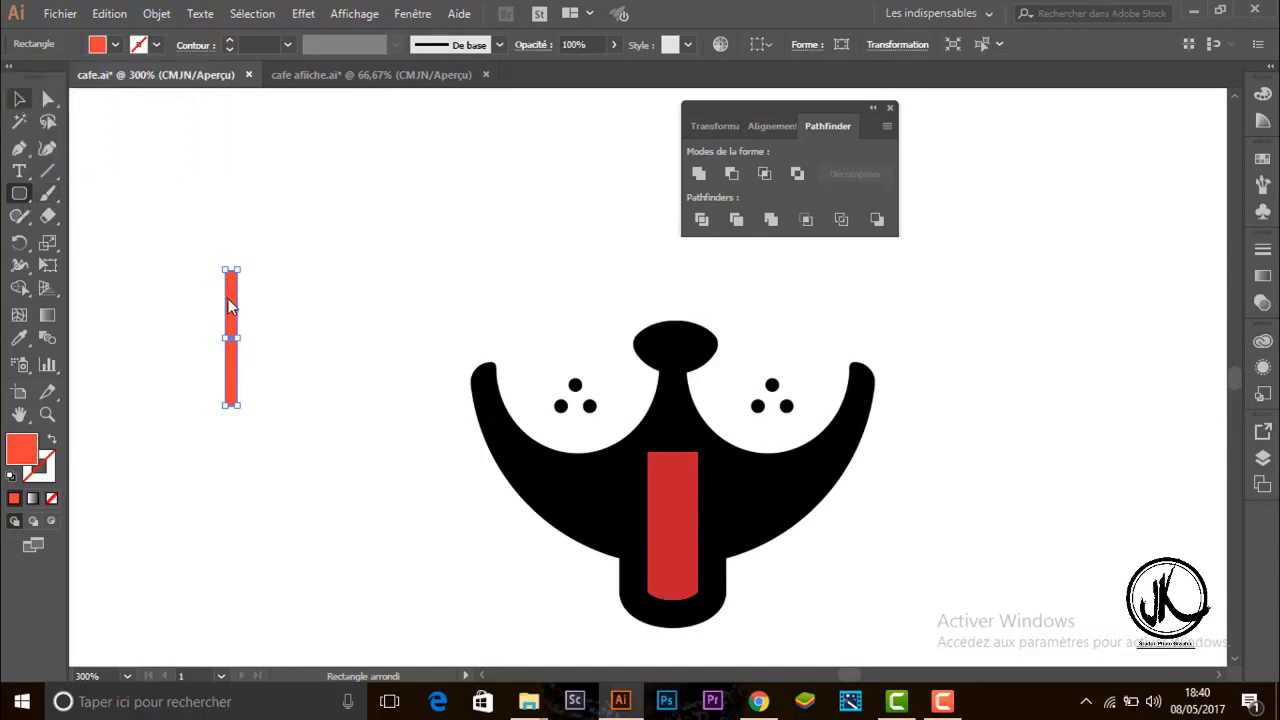
Move the thin bar onto the tongue's centre and fill it black.
key("v")
mouse_move(229, 306)
left_mouse_down()
mouse_move(669, 493)
mouse_move(675, 482)
left_mouse_up()
left_click(858, 572)
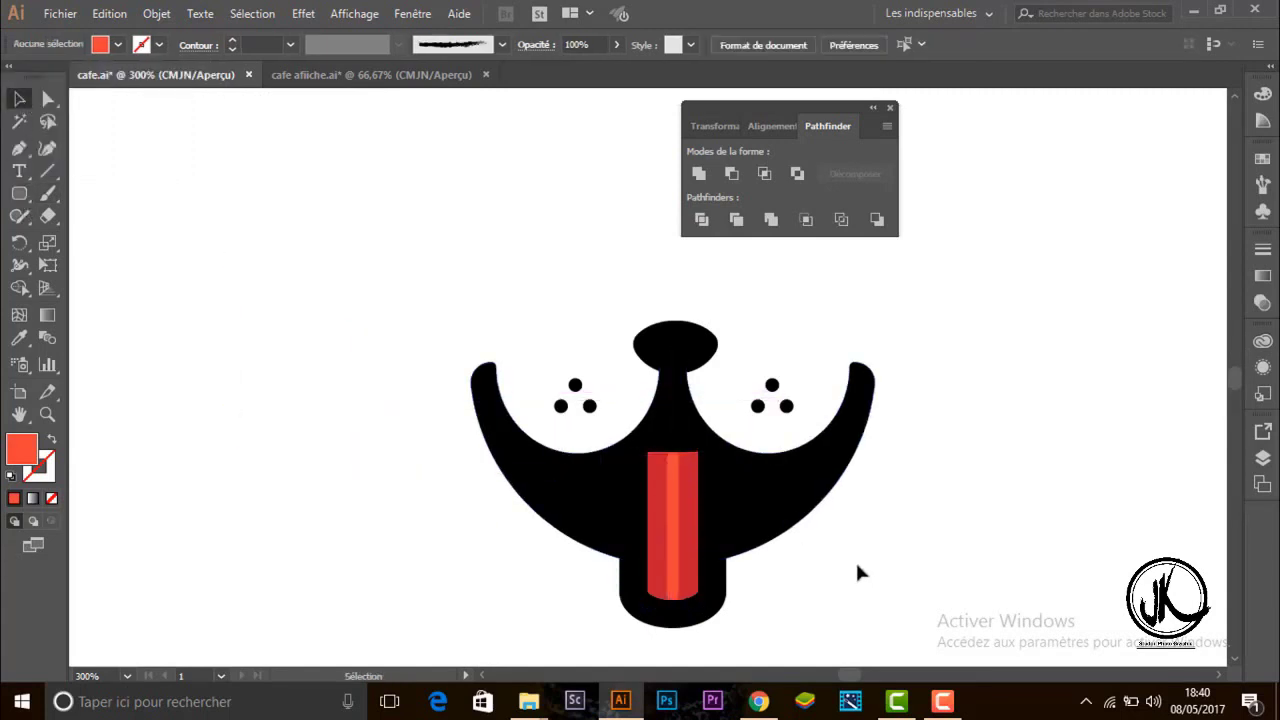
left_click(672, 525)
left_click(115, 44)
left_click(50, 77)
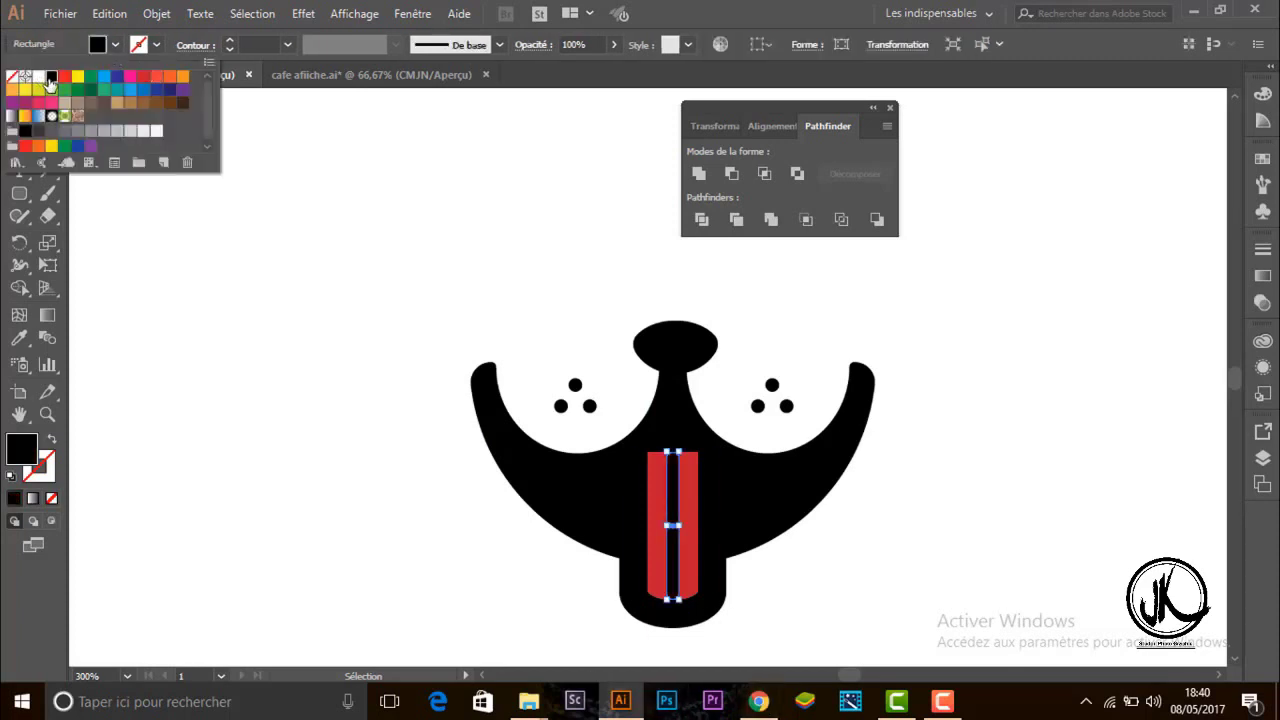
left_click(686, 450)
Raise the stripe's top edge and shorten it from the bottom.
mouse_move(676, 452)
left_mouse_down()
mouse_move(674, 344)
mouse_move(674, 442)
left_mouse_up()
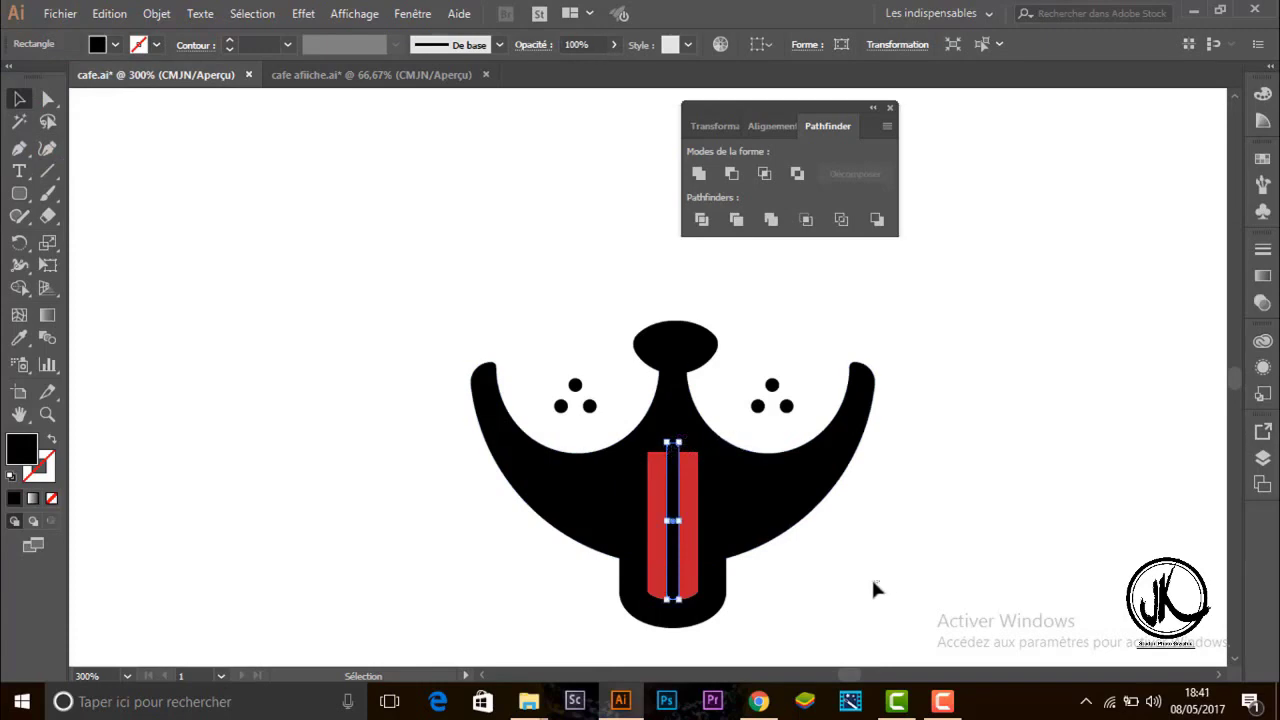
left_click(860, 585)
left_click(672, 556)
left_click(786, 611)
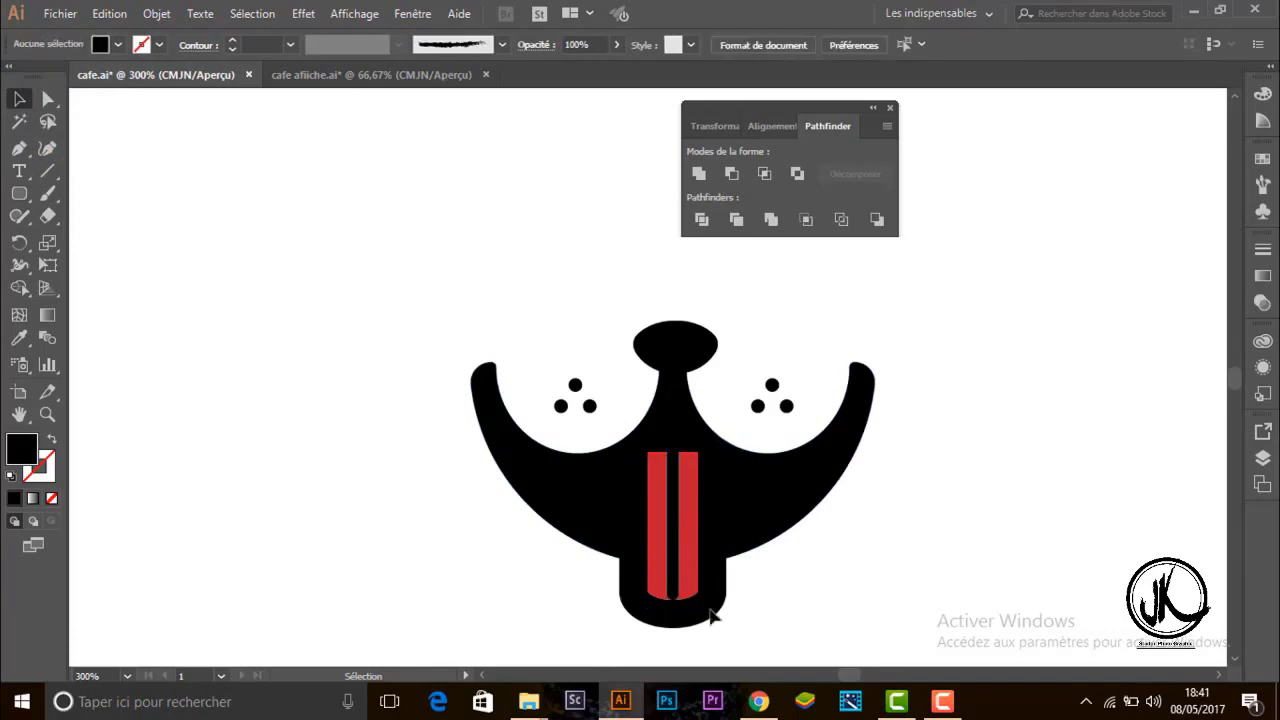
left_click(672, 540)
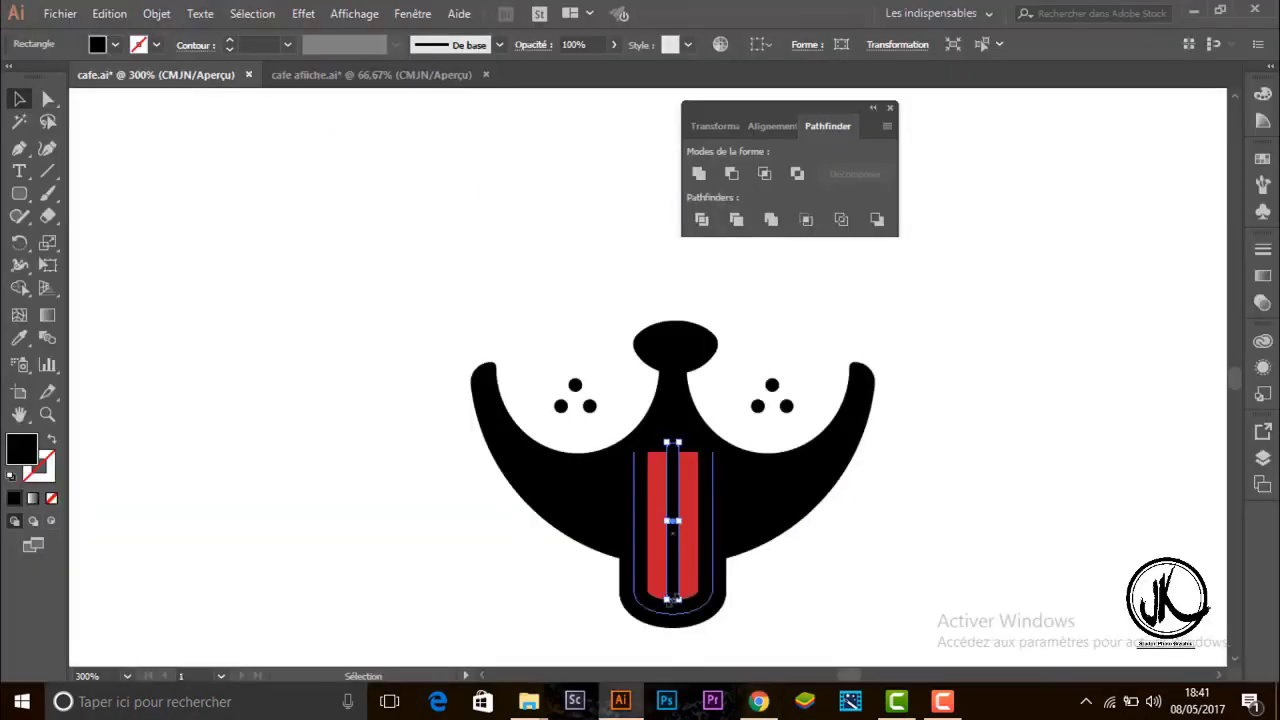
left_click_drag(678, 597, 670, 566)
left_click(926, 631)
Draw the left eye circle with a white fill and black outline.
scroll(1235, 94, "up", 1)
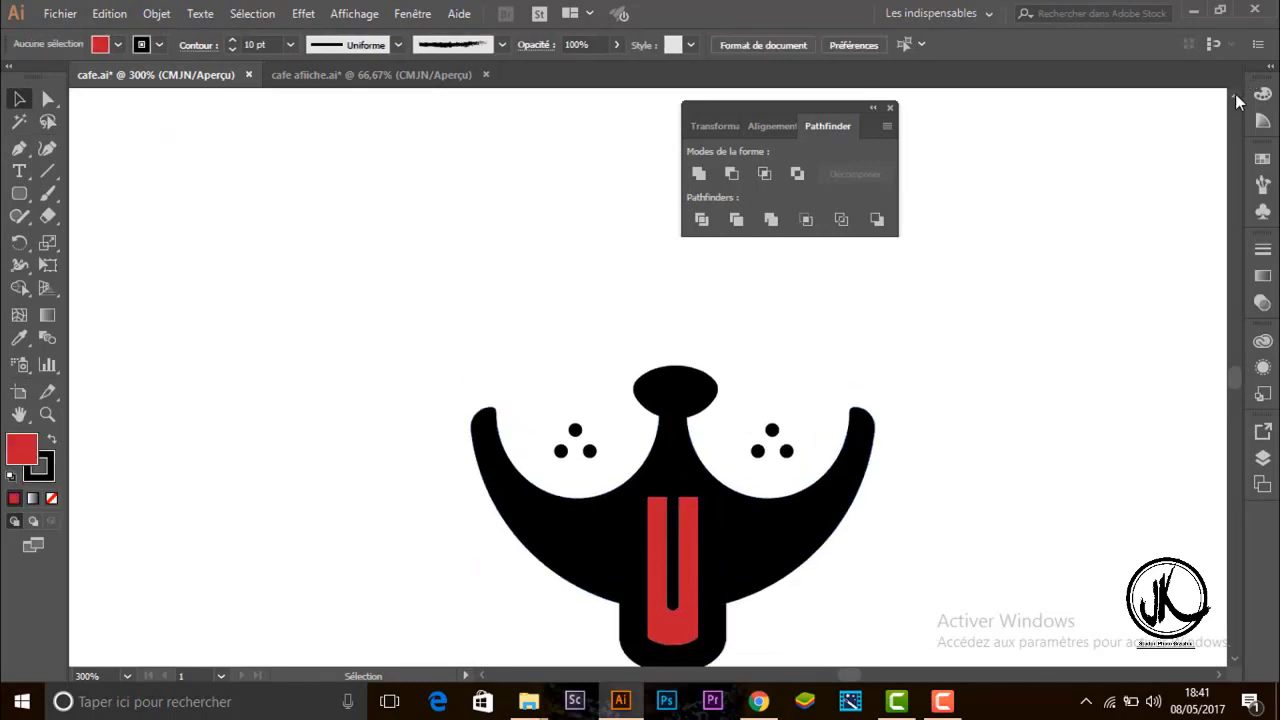
scroll(1235, 94, "up", 2)
left_click(21, 194)
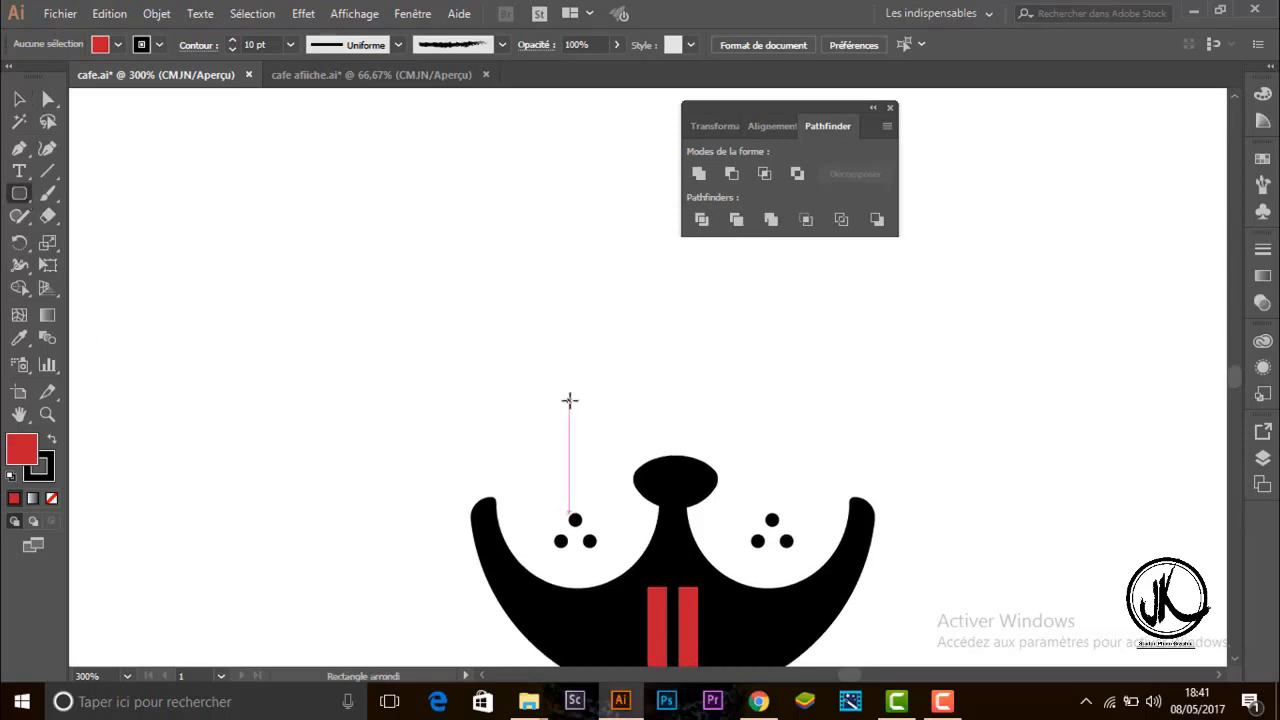
left_click_drag(534, 385, 561, 399)
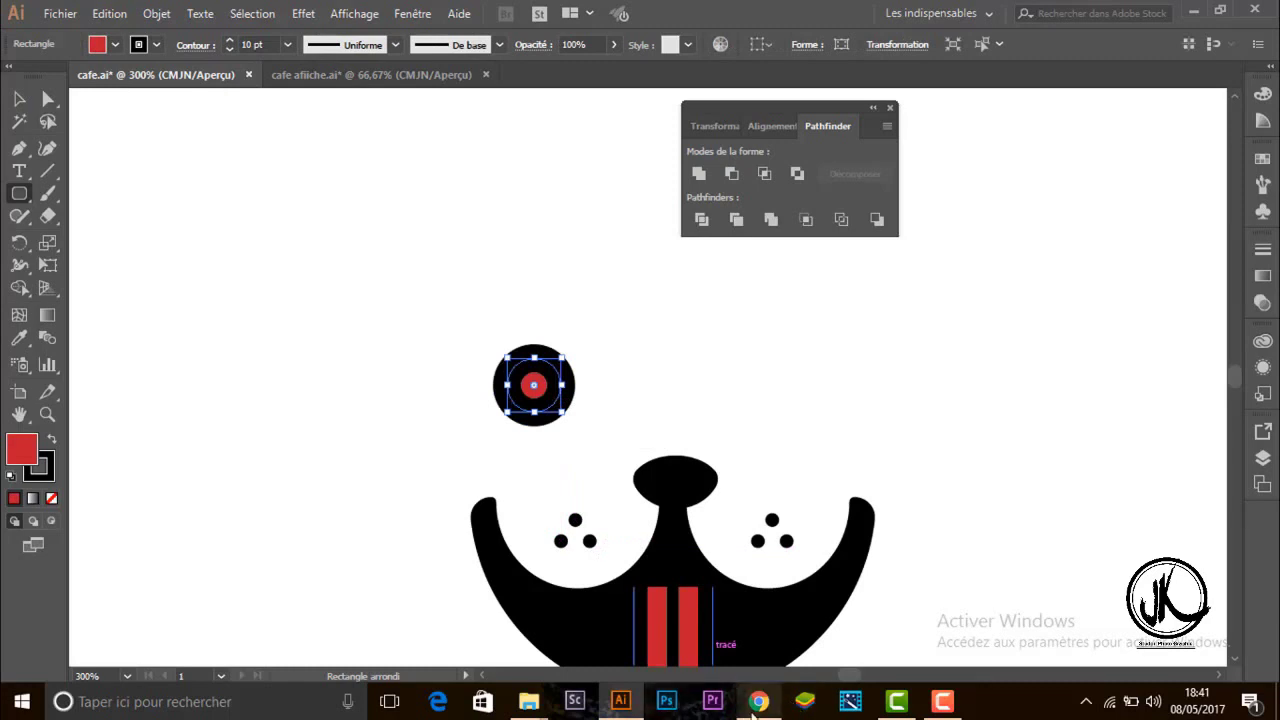
left_click(18, 100)
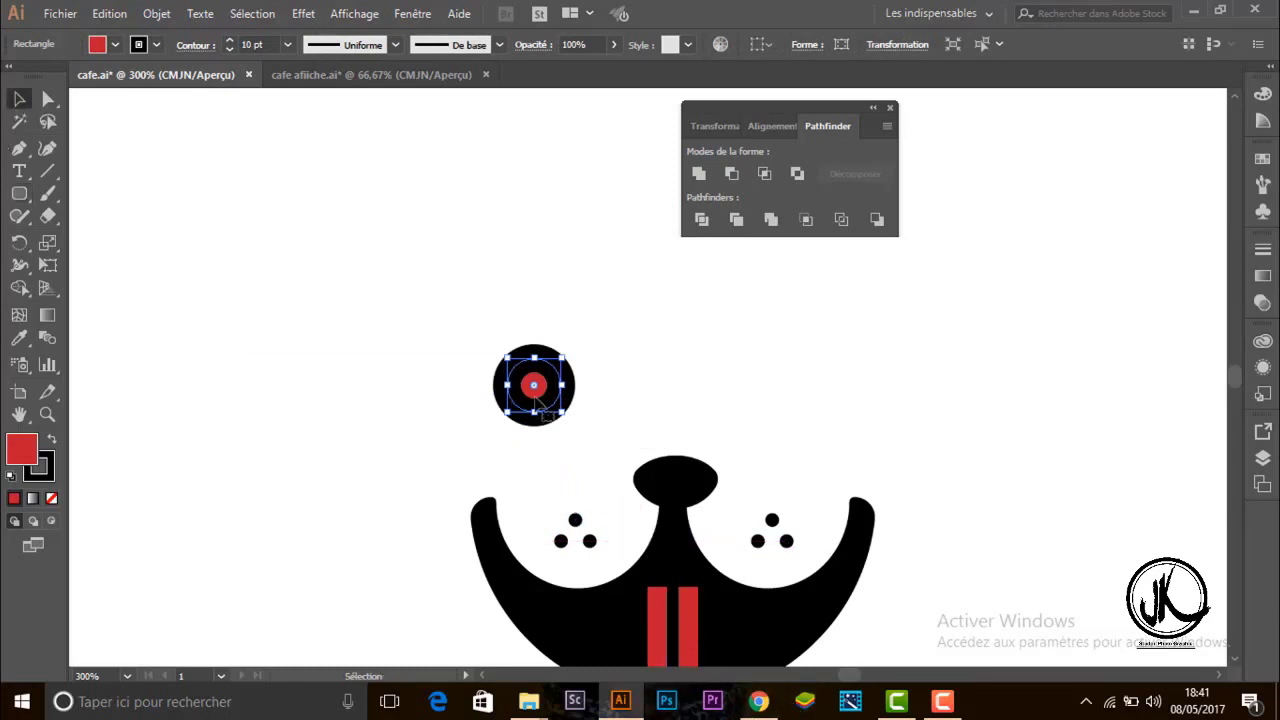
left_click(156, 44)
left_click(38, 77)
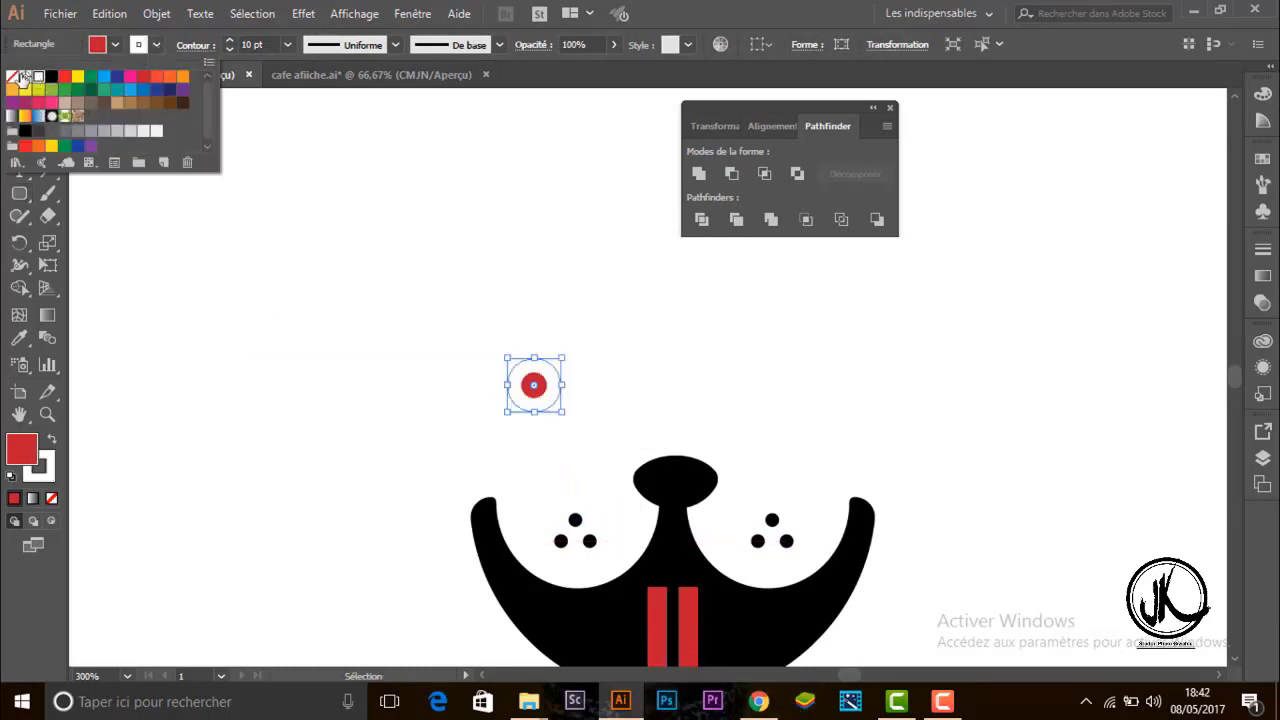
left_click(51, 77)
left_click(113, 44)
left_click(38, 77)
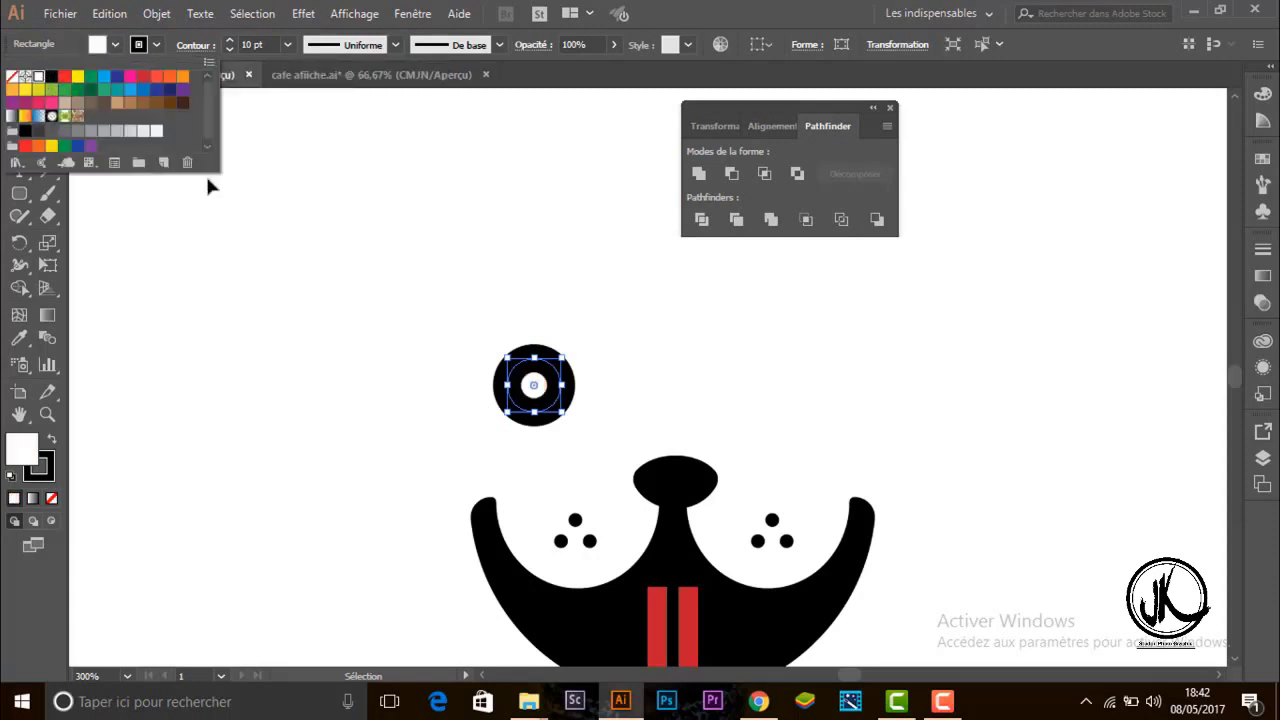
Draw the right eye as a solid black circle with no outline.
left_click(19, 193)
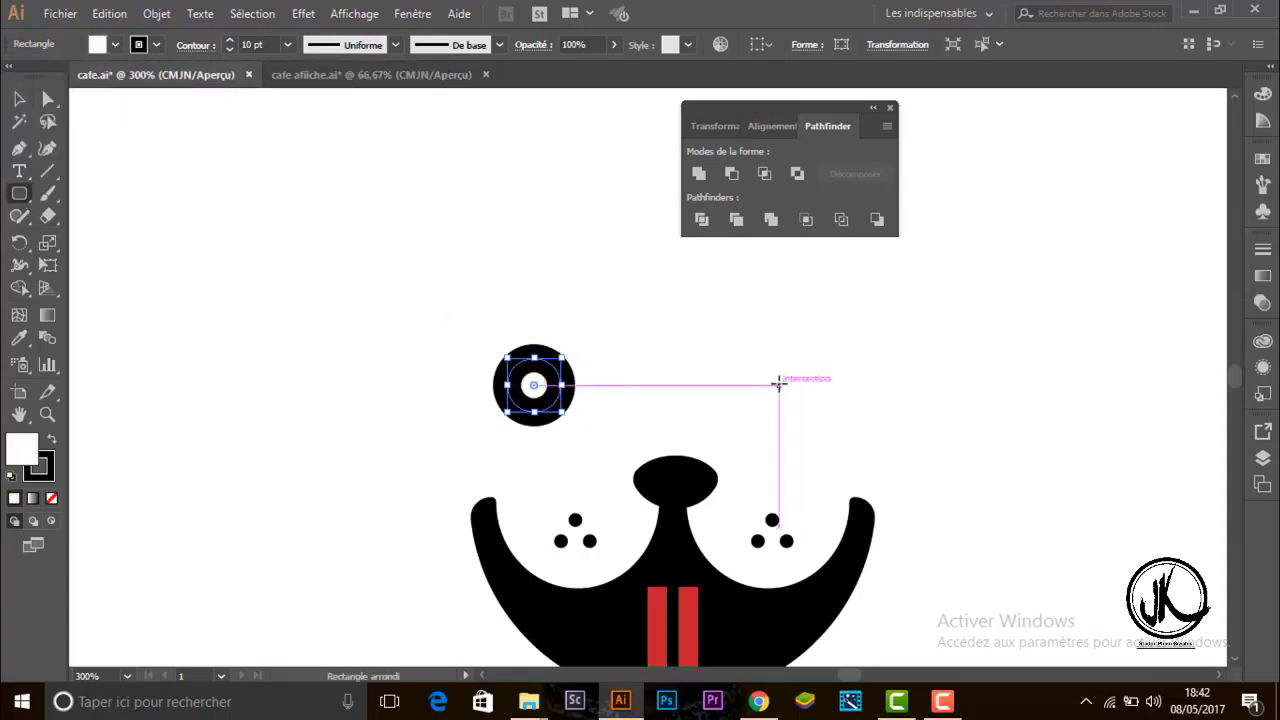
left_click_drag(779, 383, 814, 420)
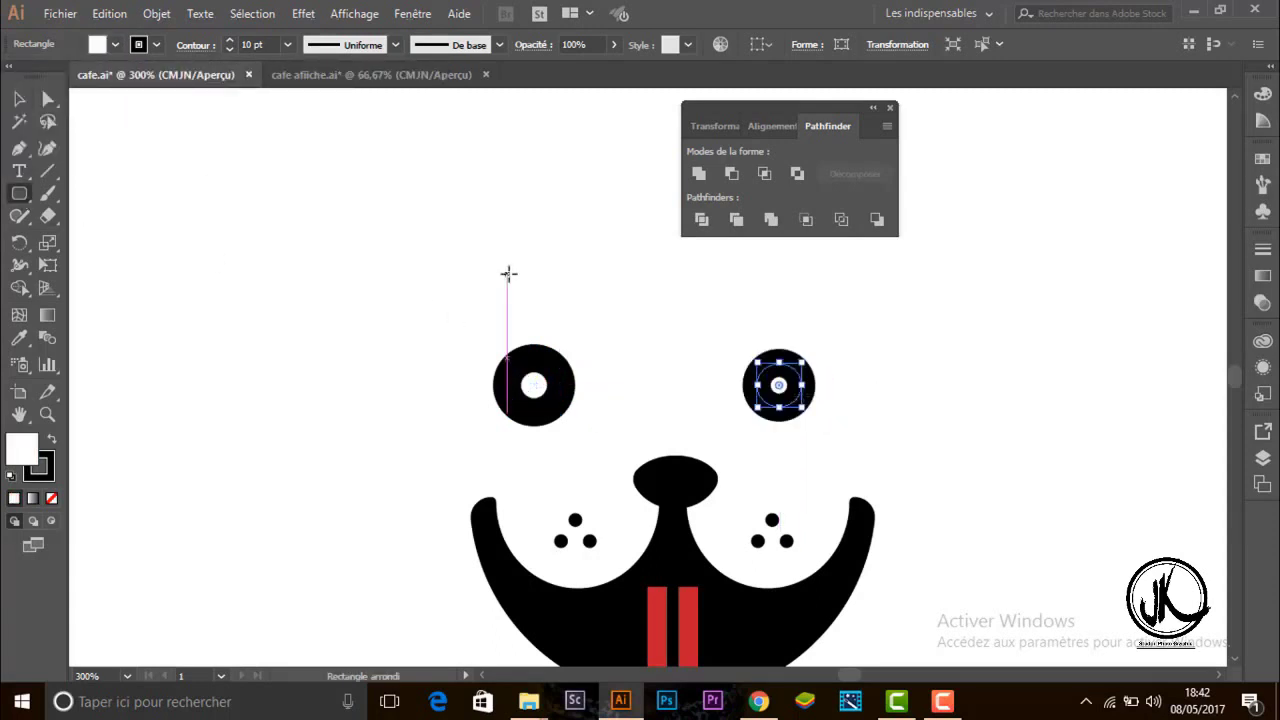
left_click(51, 439)
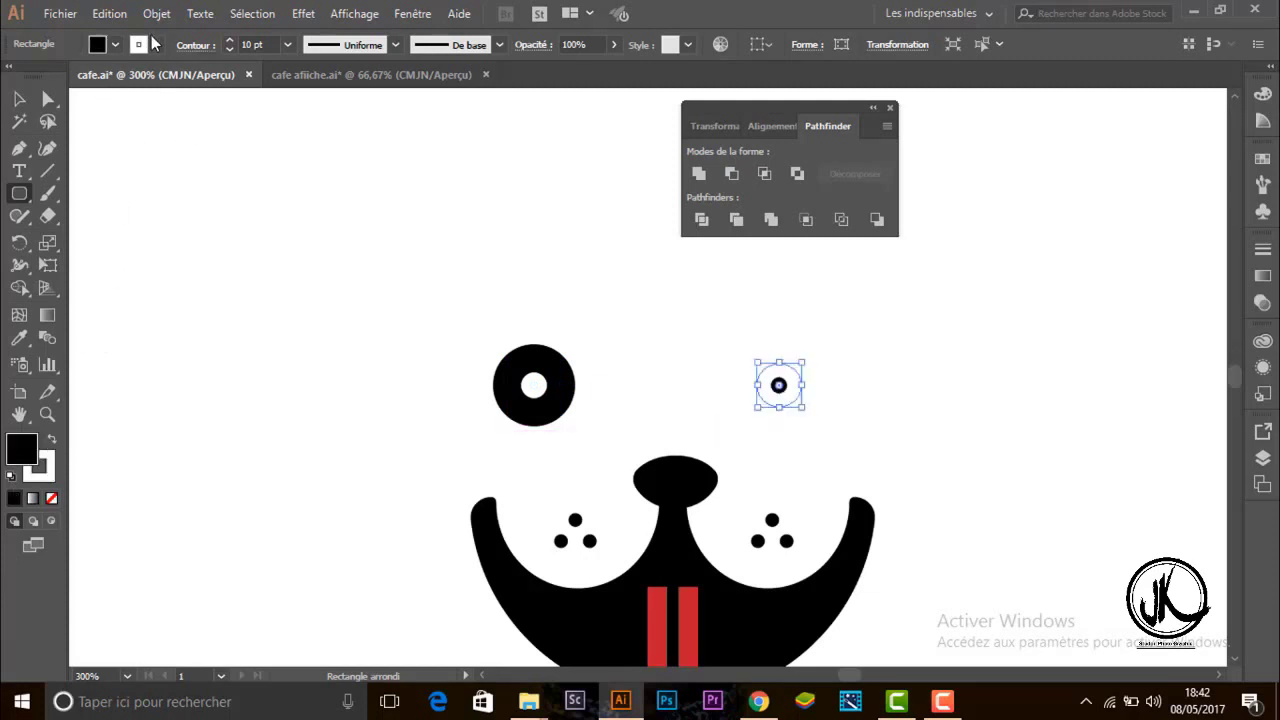
left_click(153, 42)
left_click(13, 86)
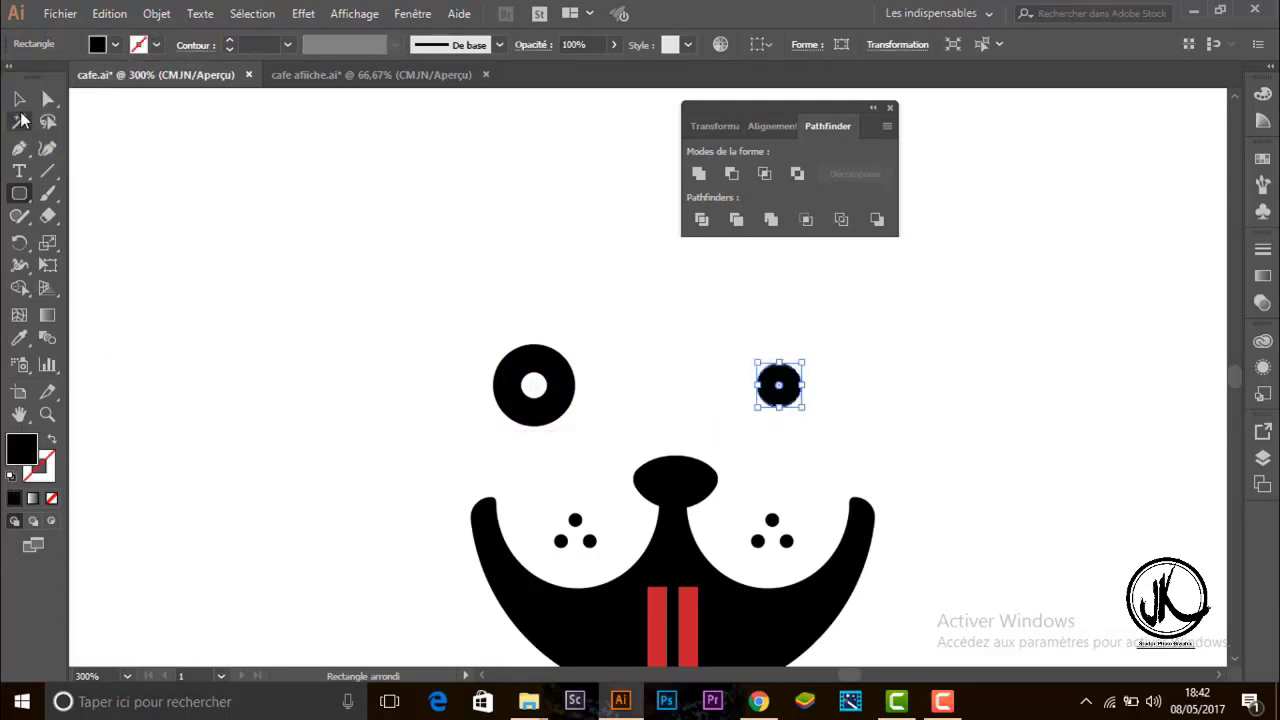
Nudge the two eyes slightly toward each other.
left_click(19, 98)
left_click(178, 238)
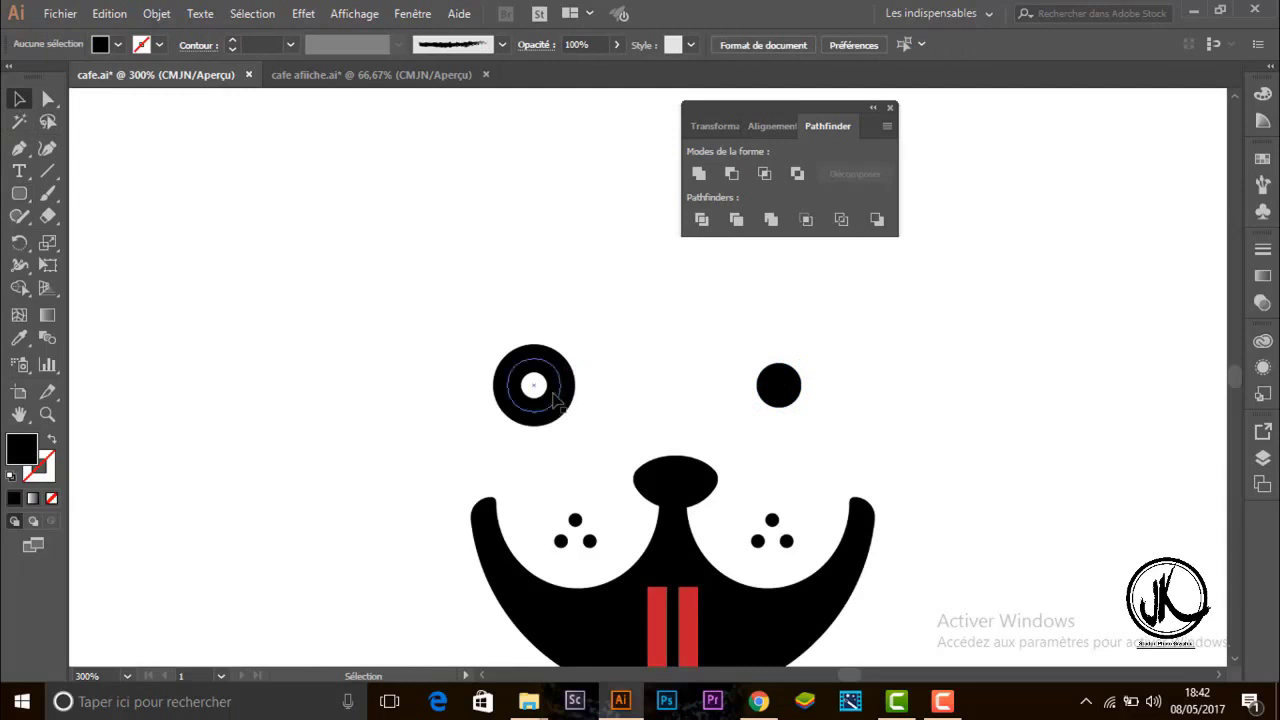
left_click_drag(530, 400, 545, 400)
left_click_drag(778, 400, 771, 400)
left_click(868, 417)
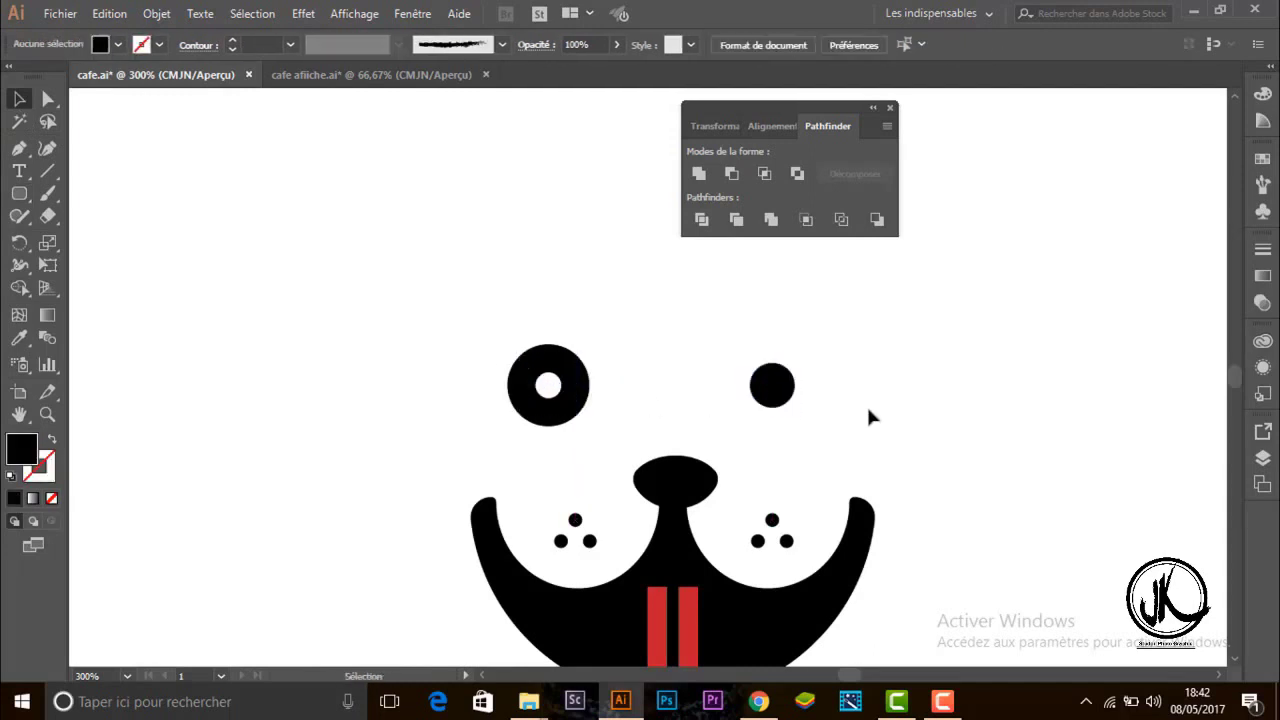
scroll(1236, 100, "up", 3)
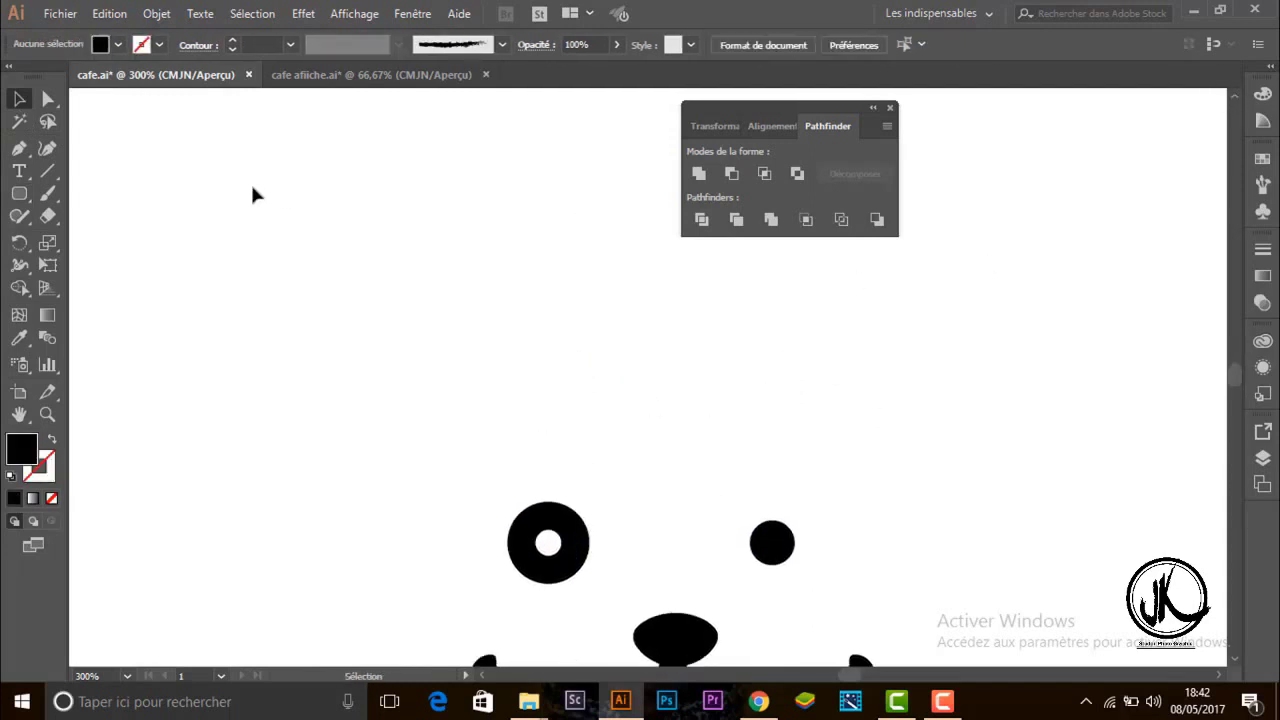
Draw a black rounded bar at 600% zoom and make its ends fully rounded.
key("m")
left_click_drag(482, 339, 571, 368)
key("ctrl+z")
key("ctrl+plus")
key("ctrl+plus")
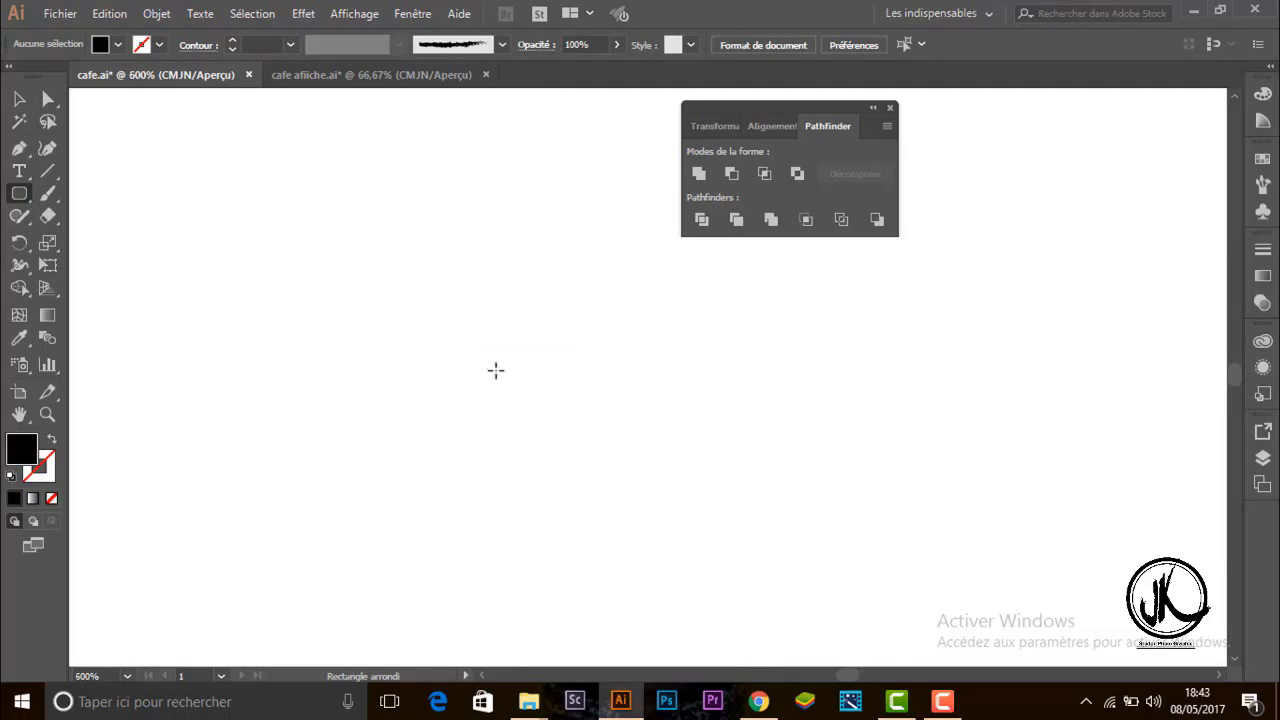
left_click_drag(494, 368, 636, 397)
left_click(24, 99)
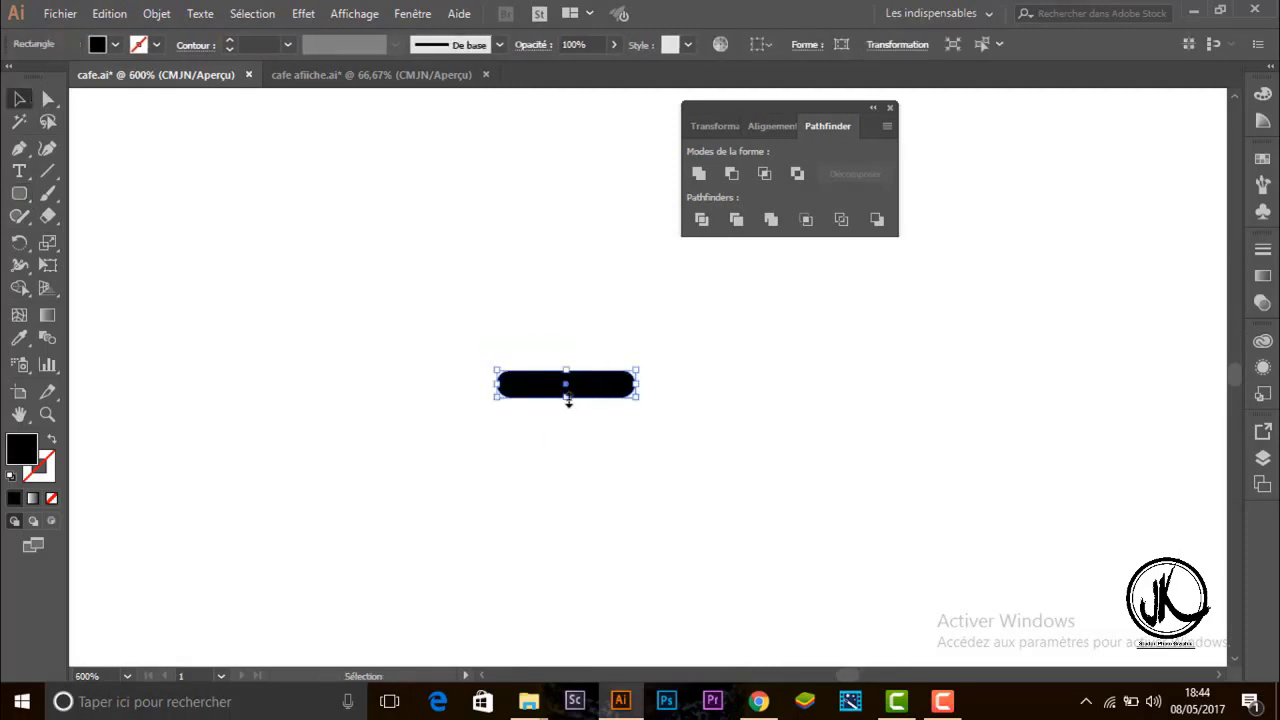
left_click(52, 99)
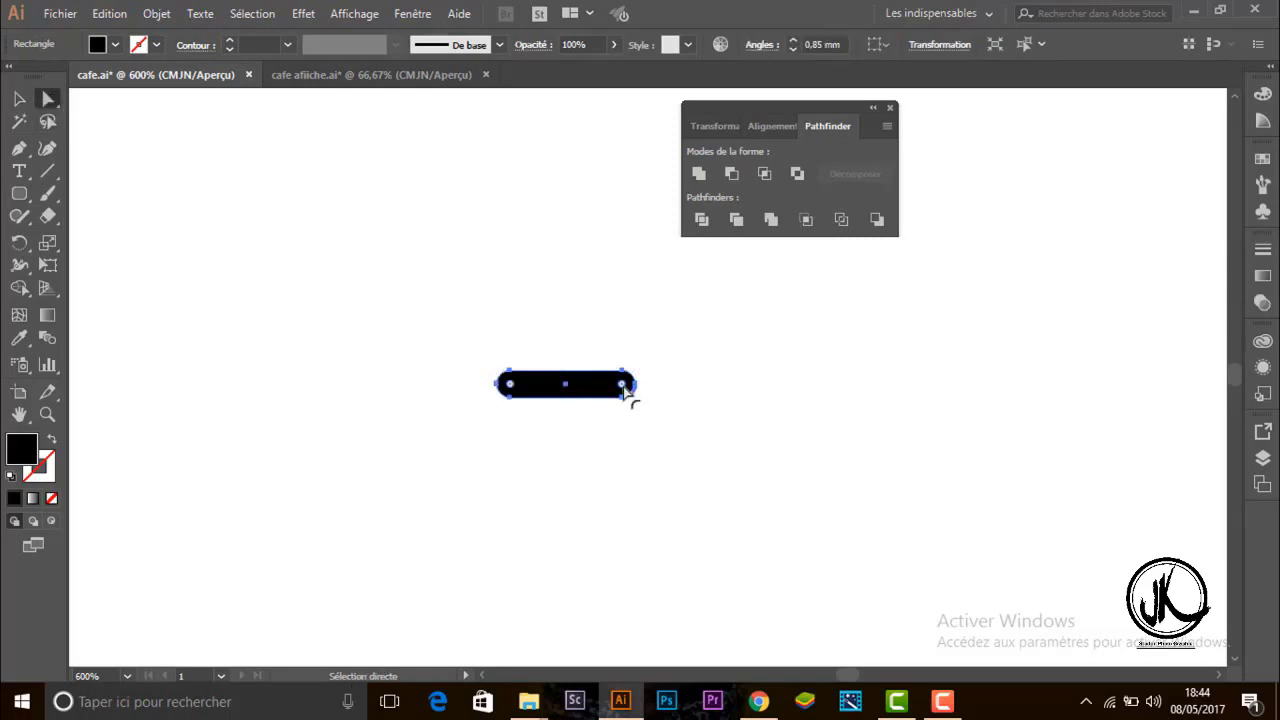
left_click_drag(624, 390, 614, 389)
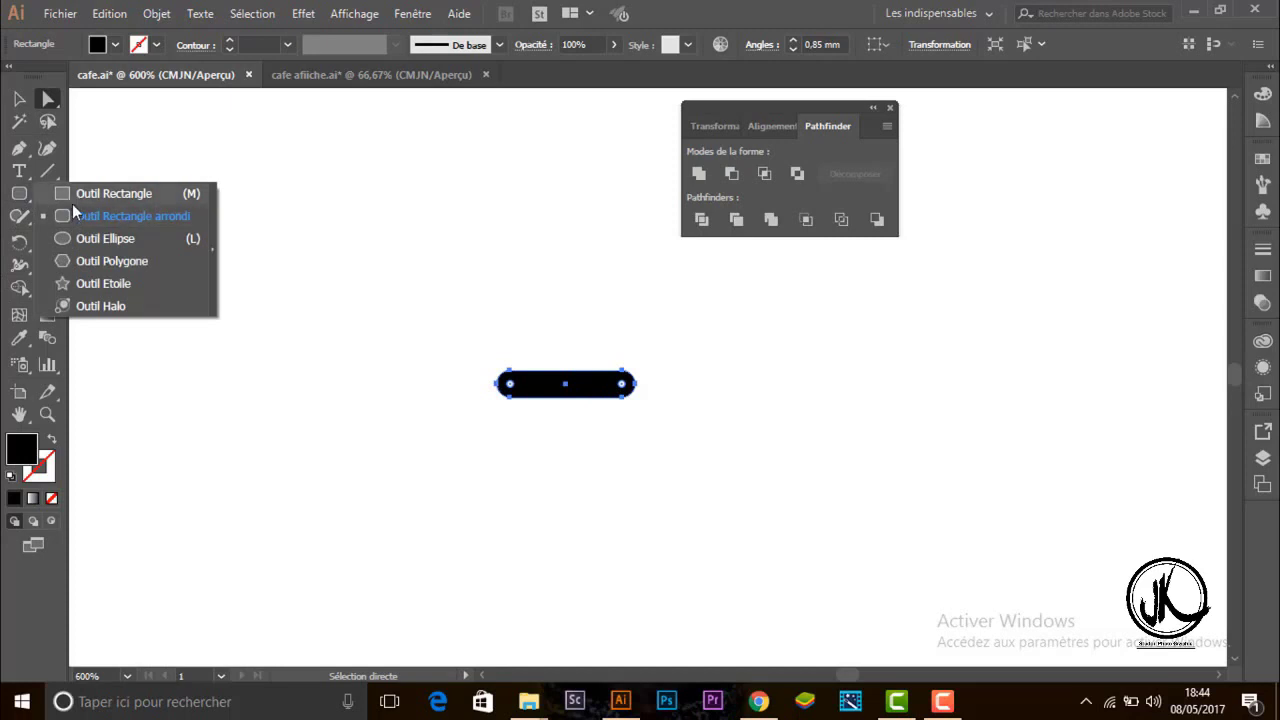
Draw an ellipse overlapping the bar's underside and widen it on both sides.
left_click_drag(19, 193, 90, 217)
left_click_drag(510, 420, 665, 485)
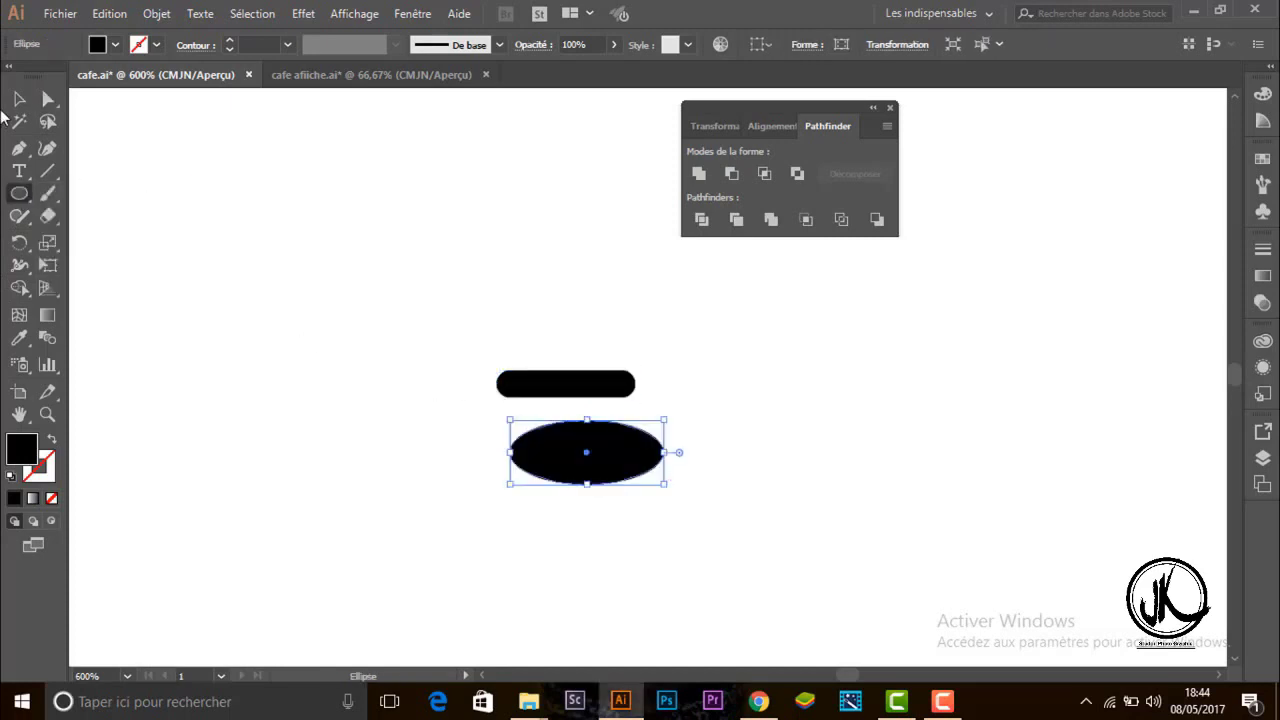
left_click(19, 98)
mouse_move(576, 478)
left_mouse_down()
mouse_move(548, 445)
mouse_move(559, 440)
left_mouse_up()
left_click_drag(640, 414, 666, 414)
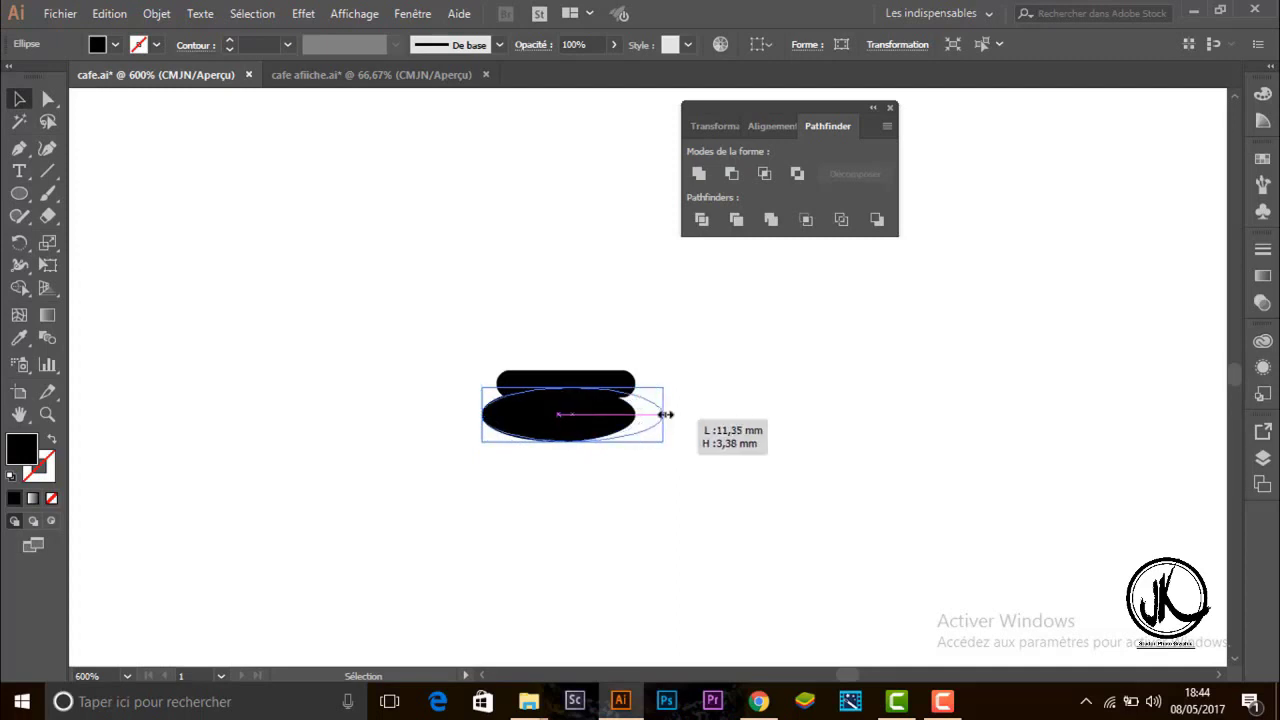
left_click_drag(484, 413, 472, 413)
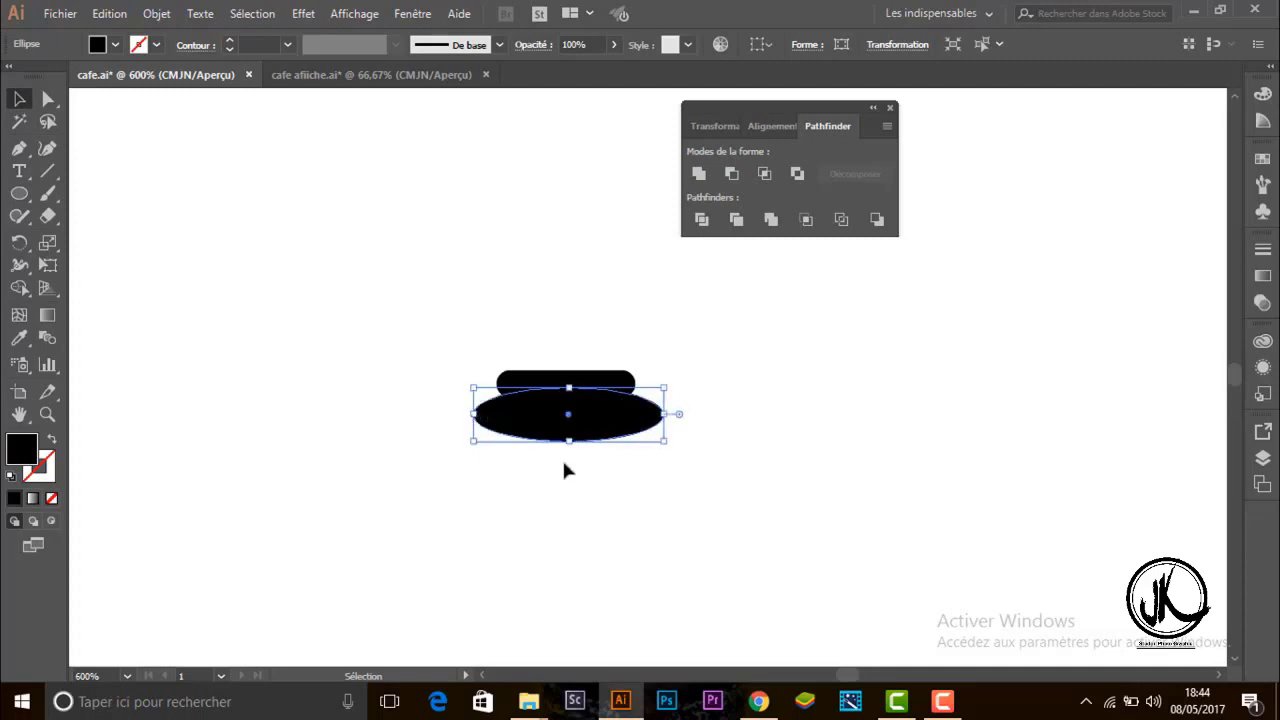
Subtract the ellipse from the bar with Pathfinder Minus Front.
left_click_drag(634, 506, 494, 371)
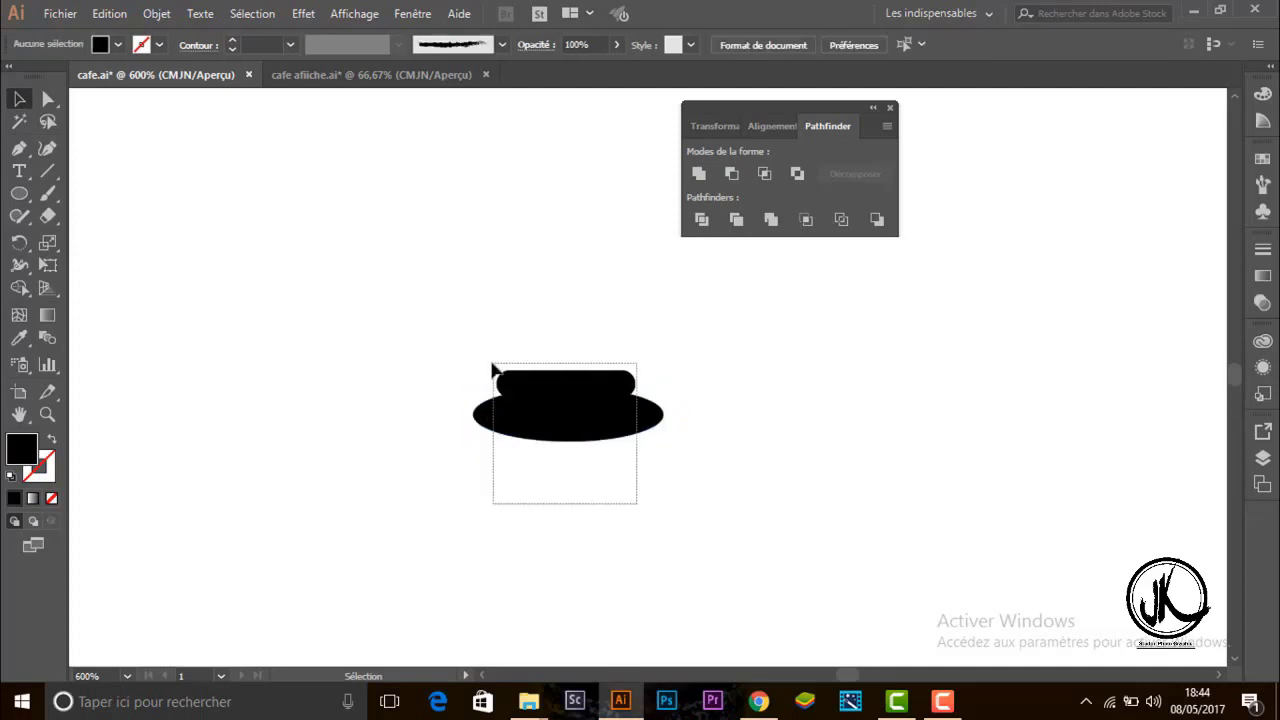
left_click(736, 219)
left_click(731, 175)
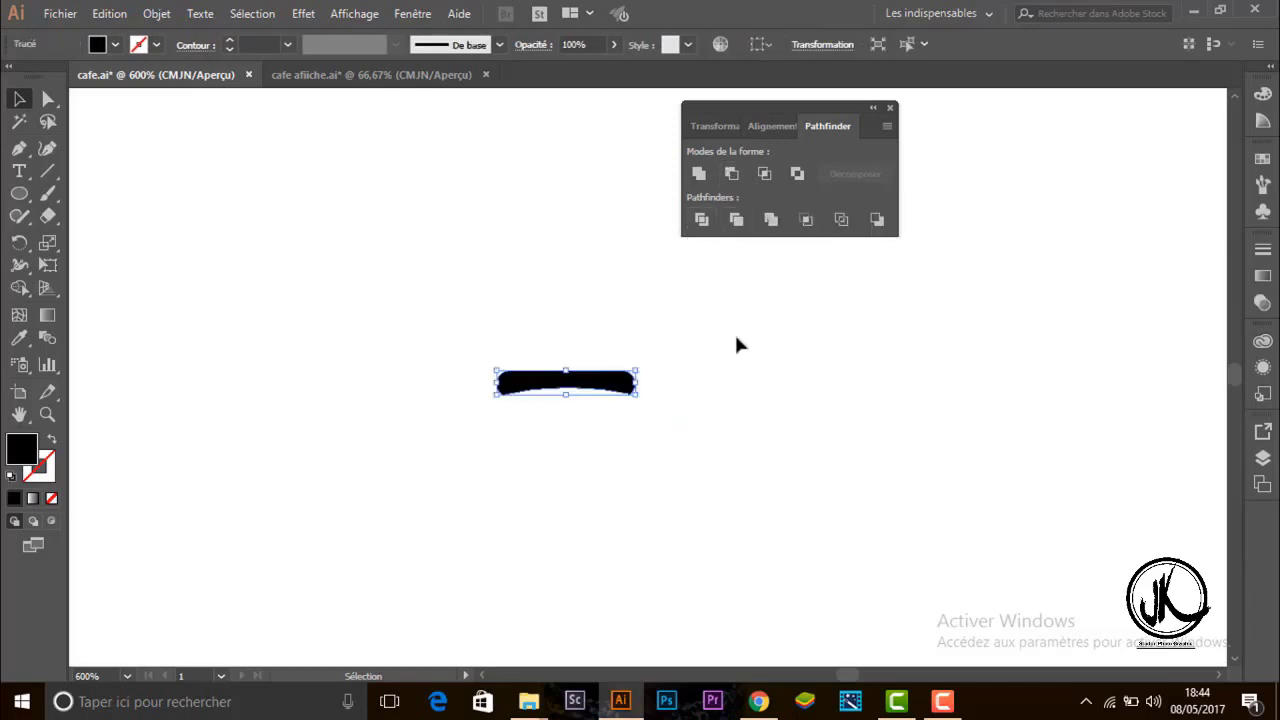
left_click(734, 333)
left_click(47, 414)
Draw a flattened ellipse over the curved bar, widened on both sides.
left_click_drag(617, 405, 699, 395)
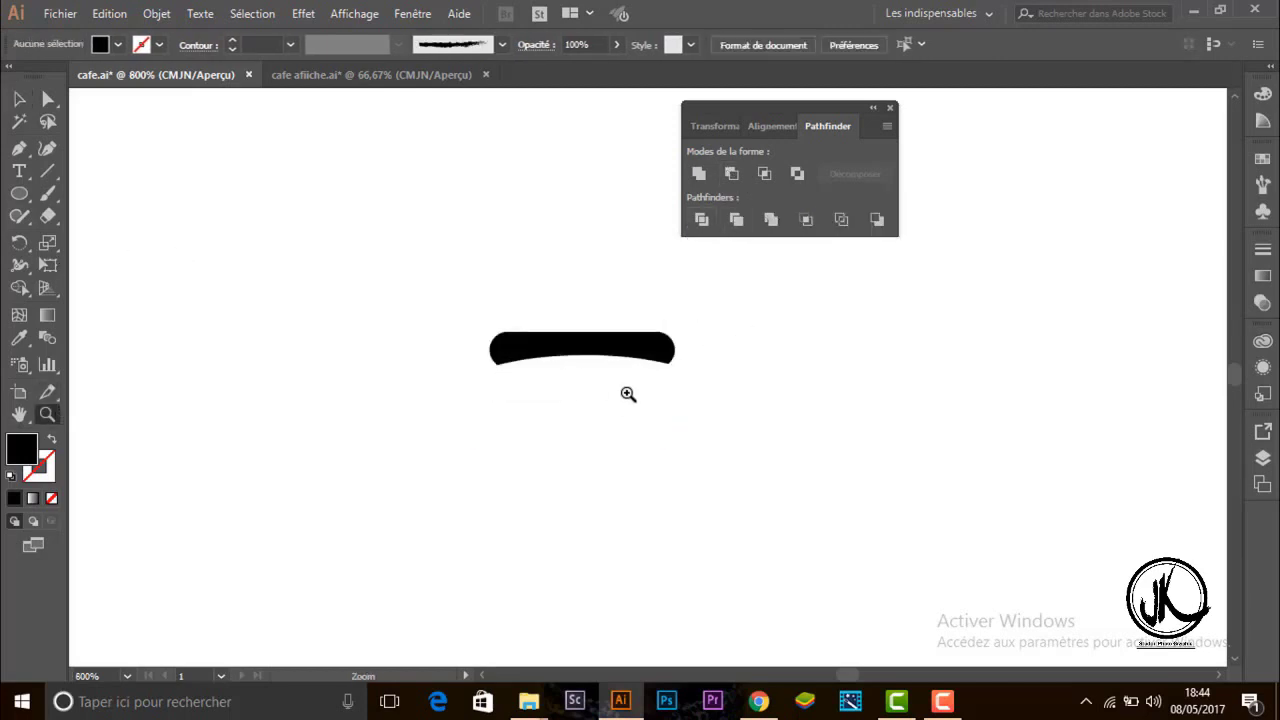
left_click(47, 98)
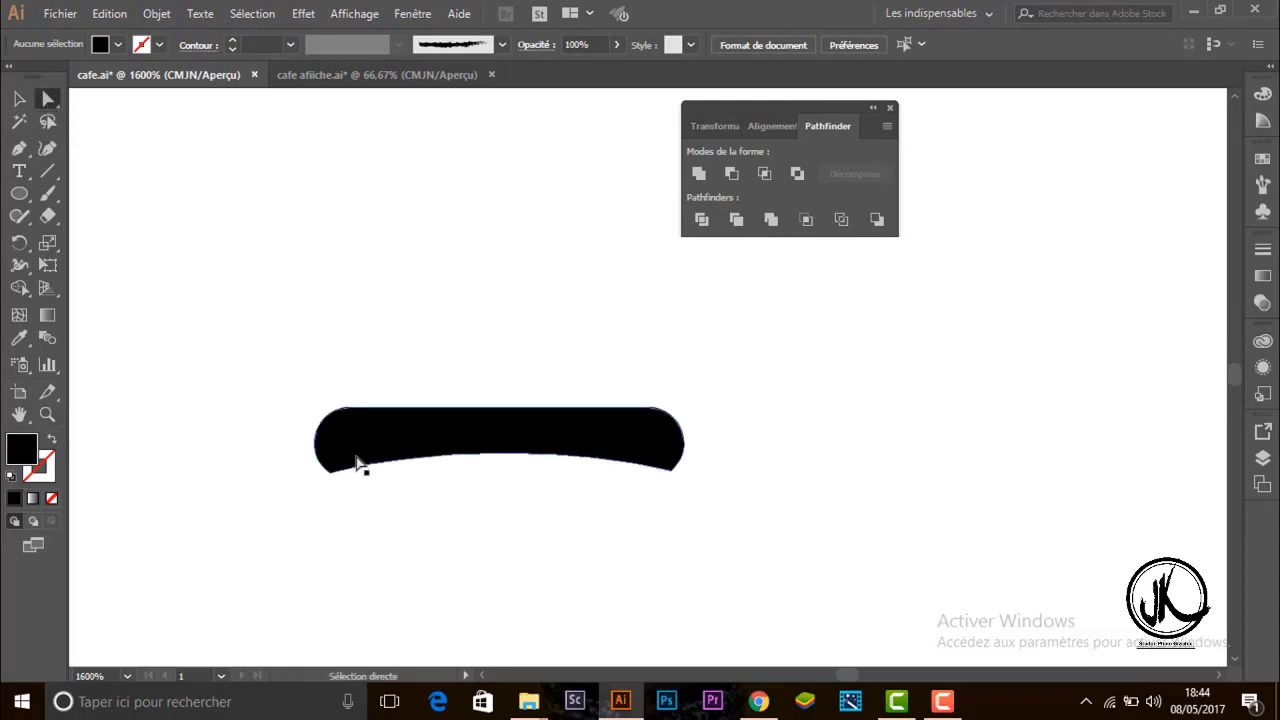
left_click(363, 460)
left_click(19, 195)
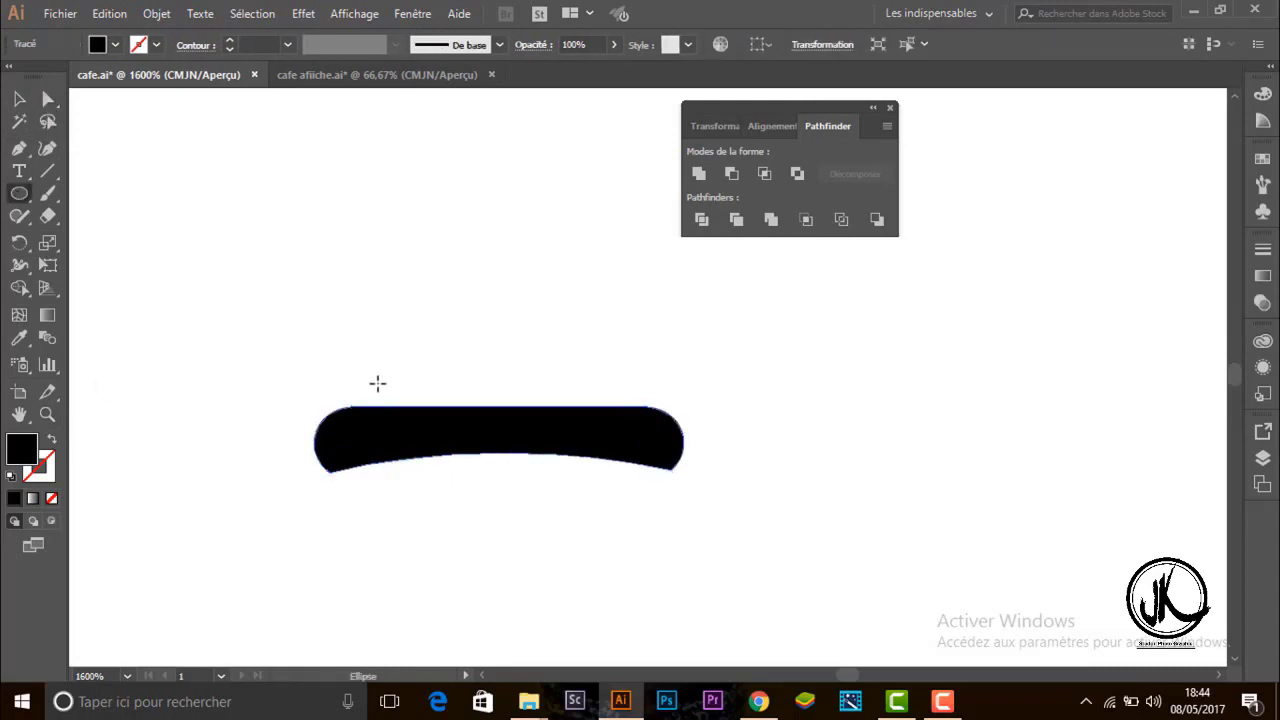
left_click_drag(371, 378, 659, 448)
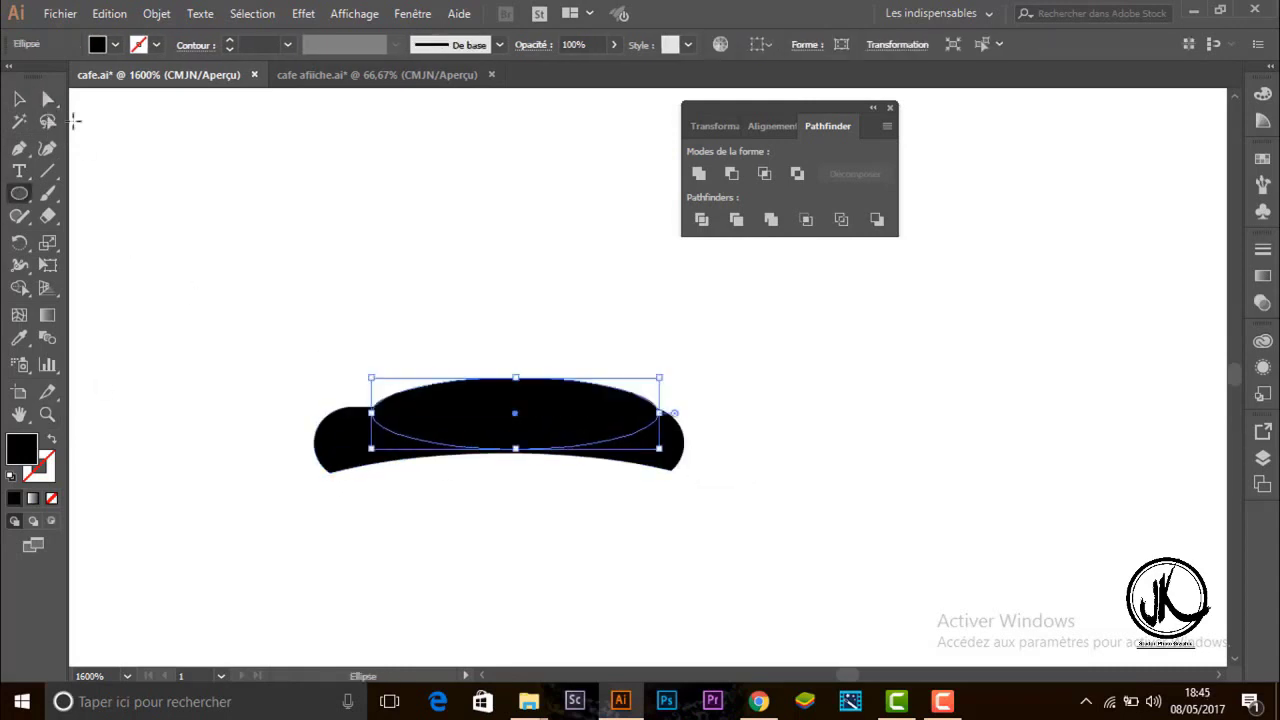
left_click(20, 98)
left_click_drag(371, 413, 331, 413)
key("Down")
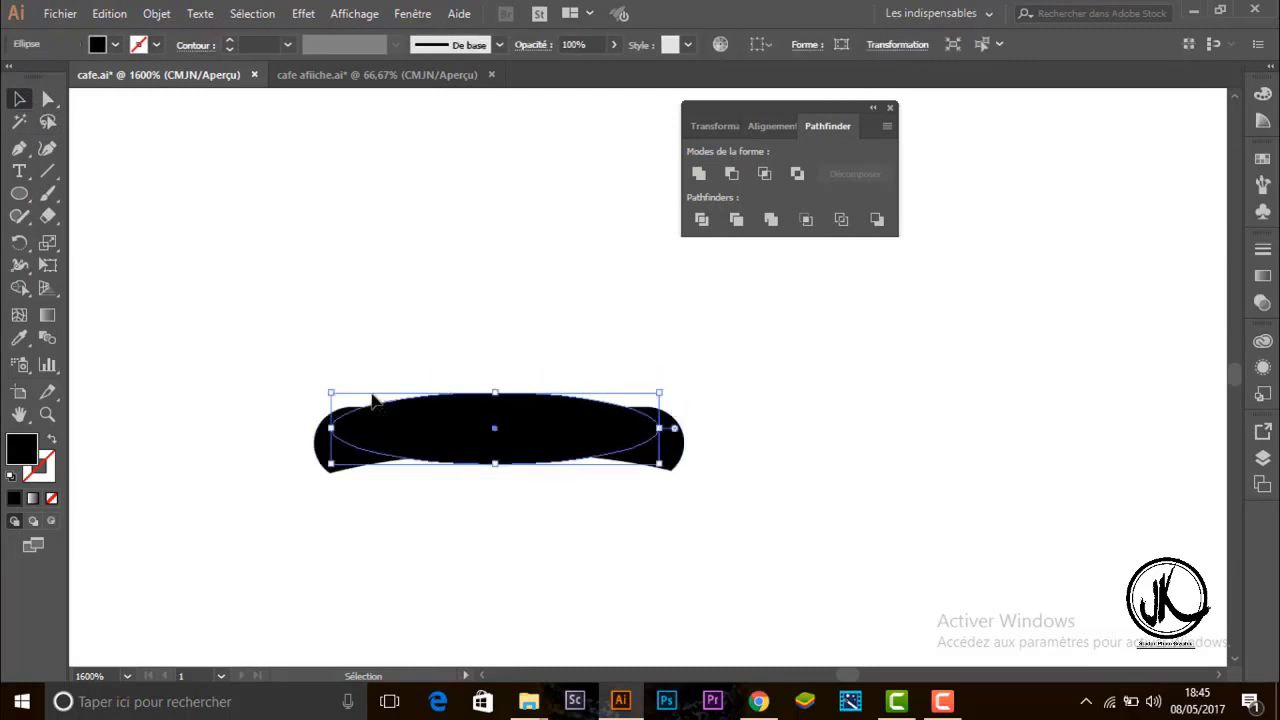
left_click_drag(495, 463, 492, 446)
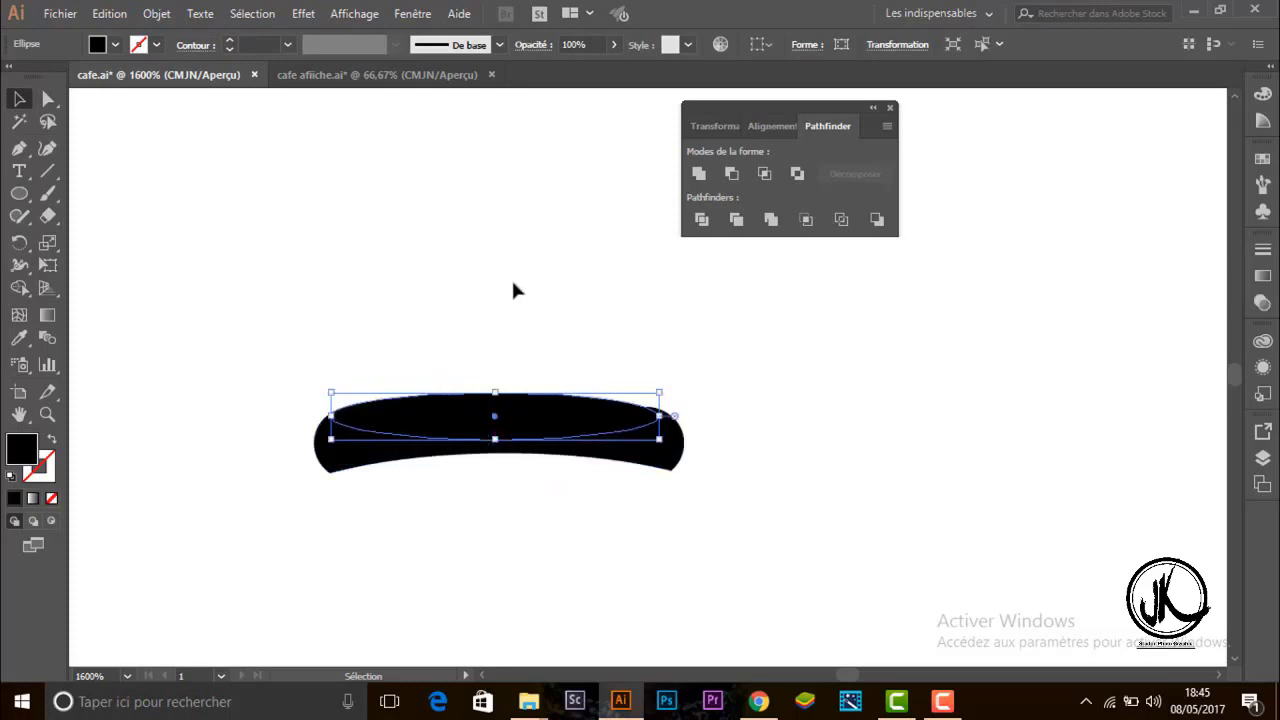
left_click_drag(659, 415, 686, 415)
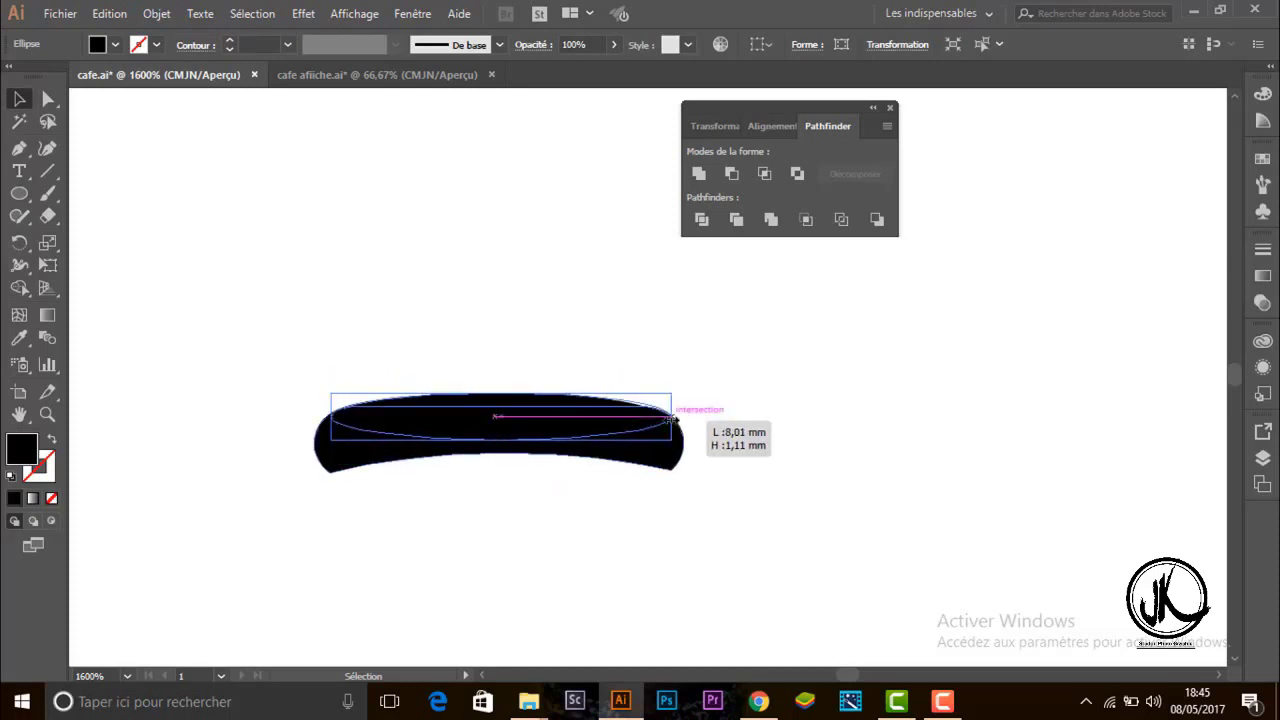
Move the ellipse slightly upward inside the bar.
left_click(738, 401)
left_click(658, 428)
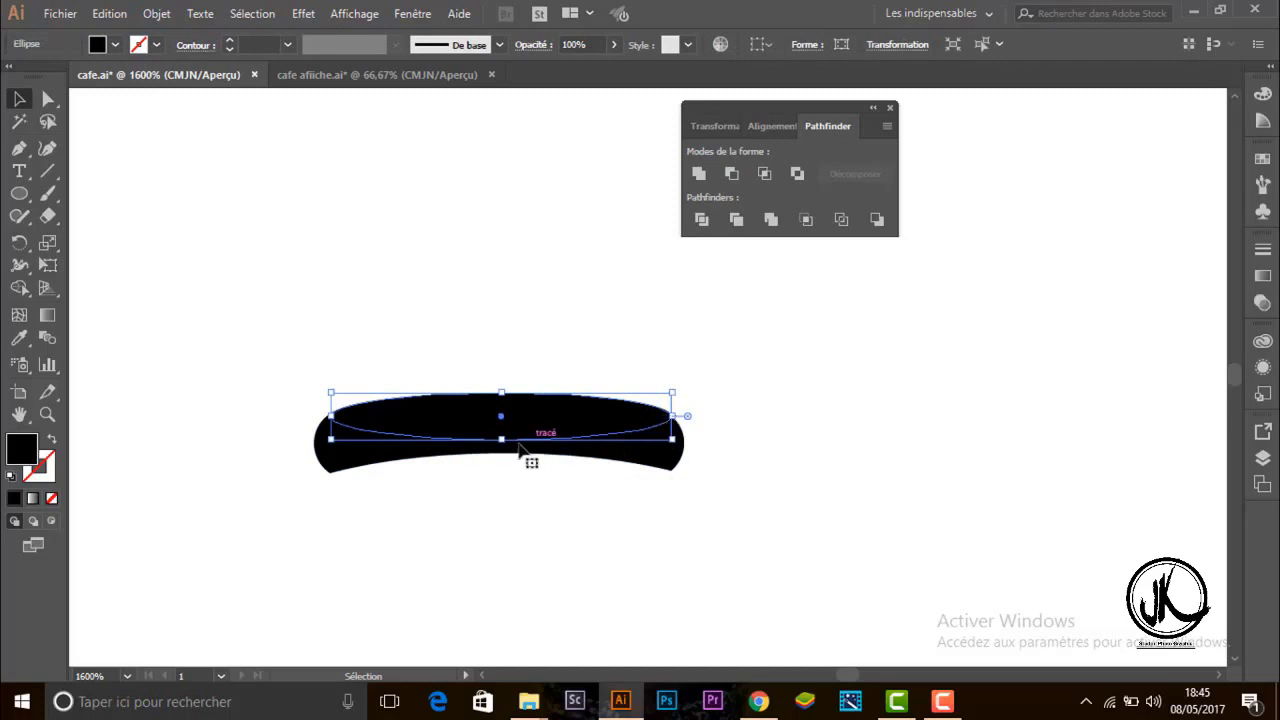
left_click_drag(519, 449, 502, 432)
left_click(736, 404)
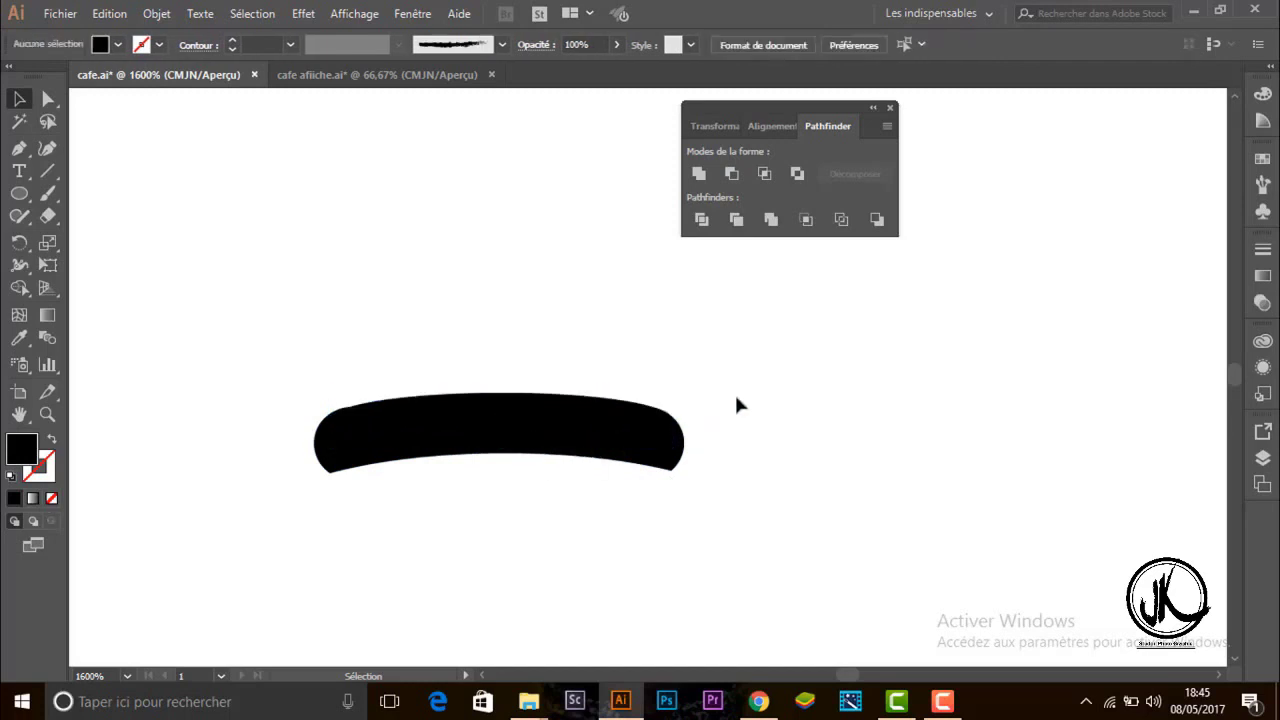
left_click(363, 420)
left_click(186, 380)
left_click(388, 424)
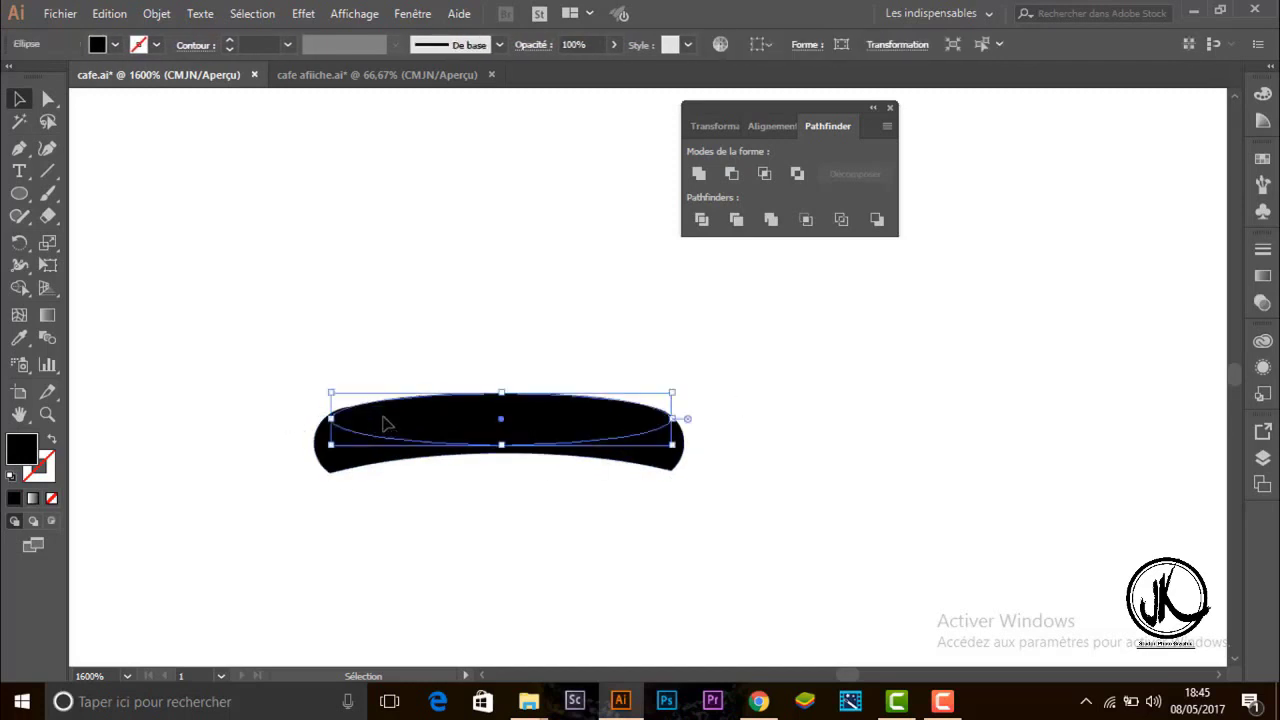
left_click(48, 100)
left_click(332, 418)
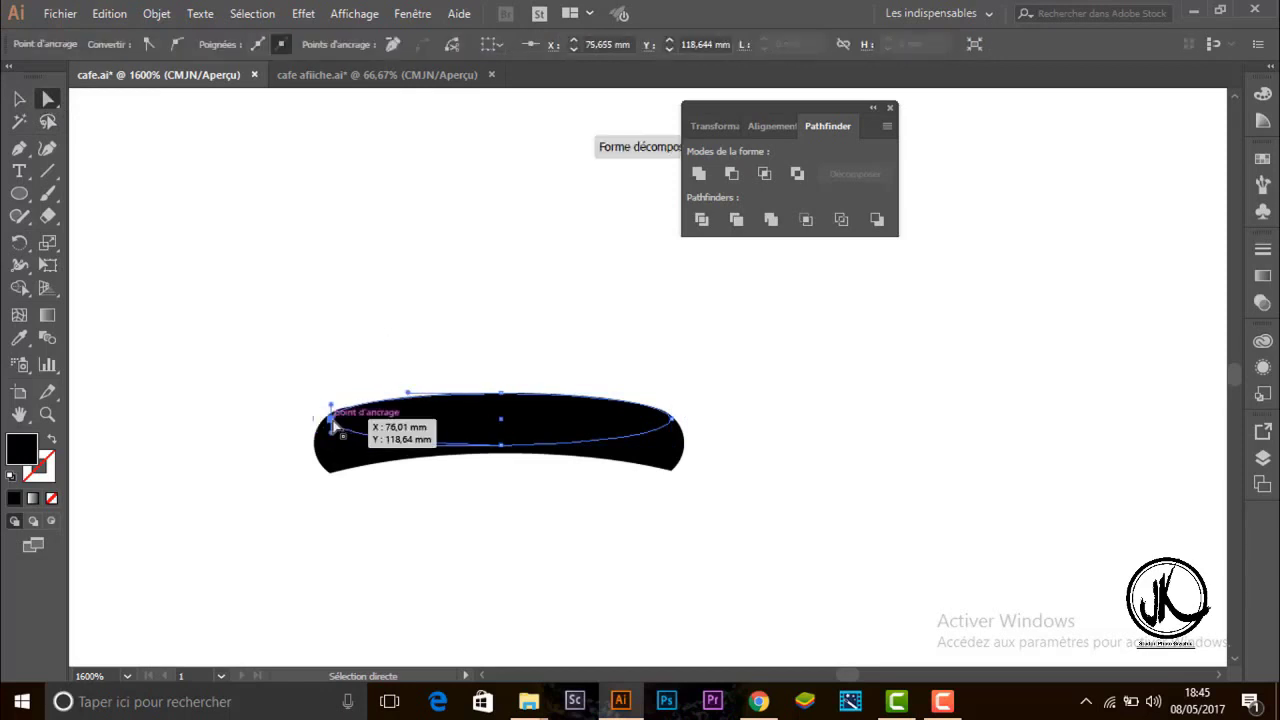
key("ctrl+shift+a")
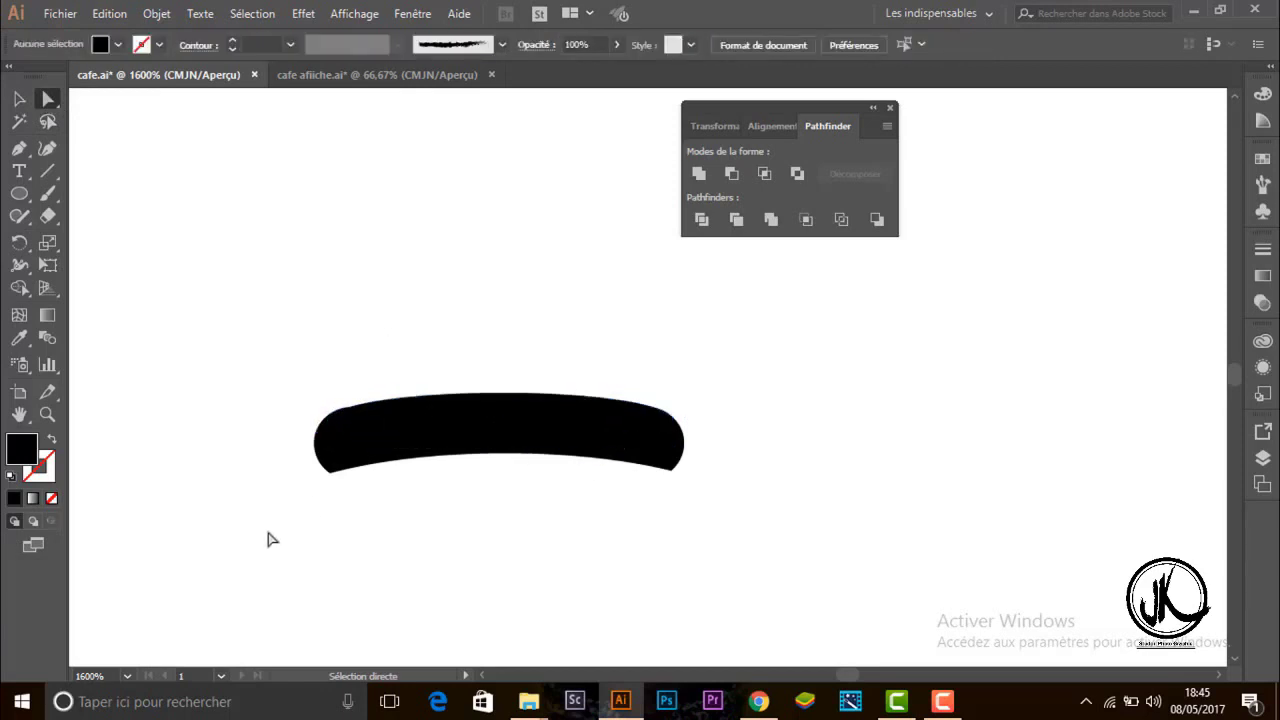
Round off the bar's bottom-right and bottom-left corner points.
left_click_drag(407, 545, 271, 417)
left_click(669, 497)
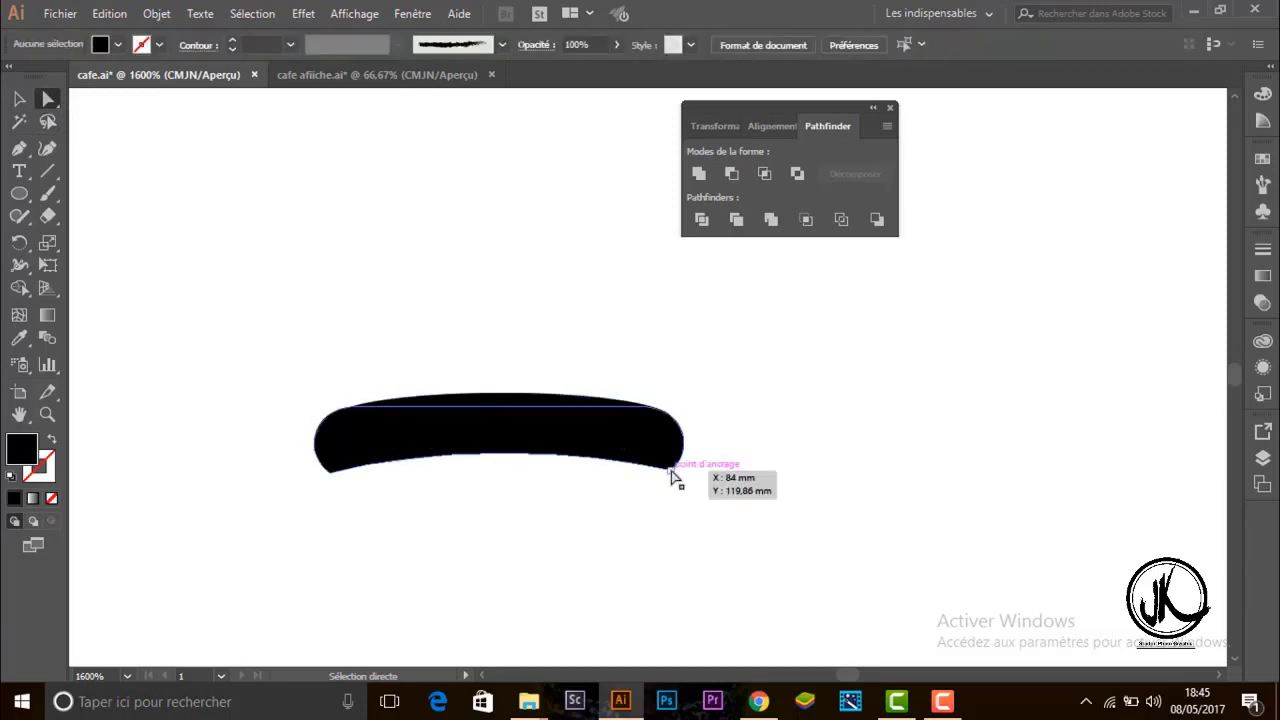
left_click(666, 457)
left_click_drag(667, 458, 663, 443)
left_click(614, 529)
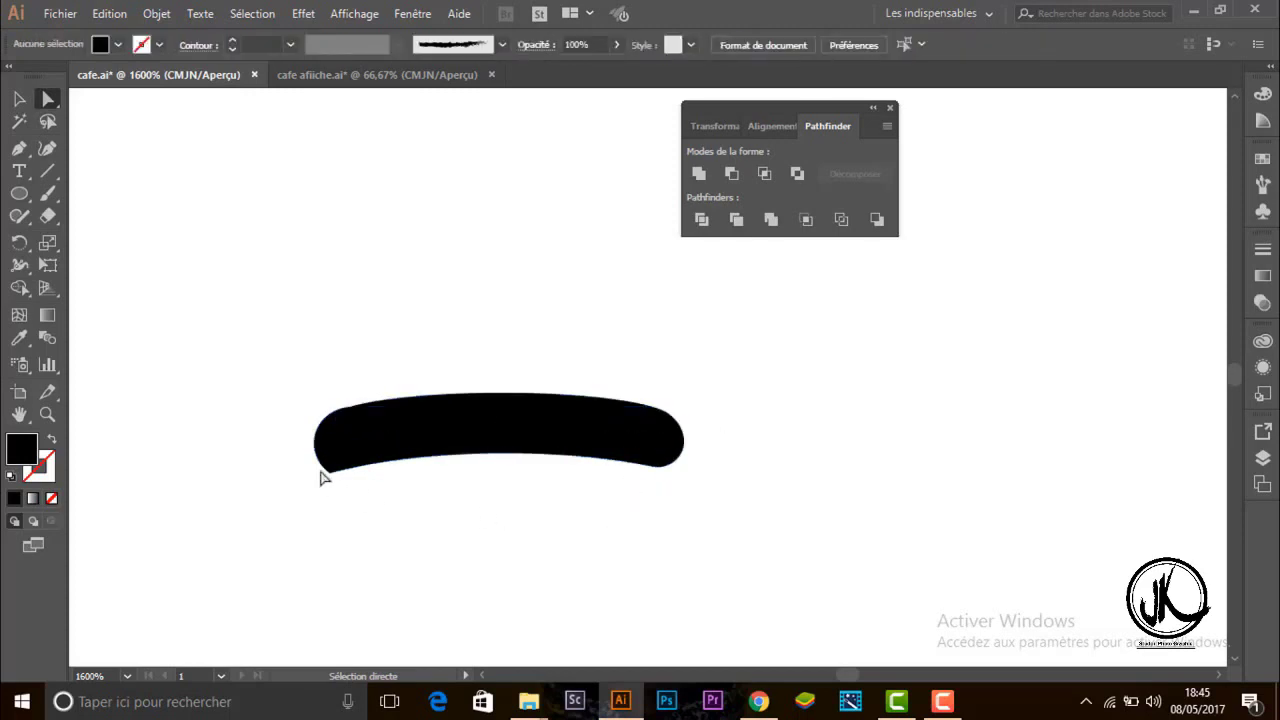
left_click(330, 468)
left_click_drag(333, 473, 330, 445)
left_click(508, 374)
Cut the ellipse out of the bar with Minus Front, then zoom out.
key("ctrl+a")
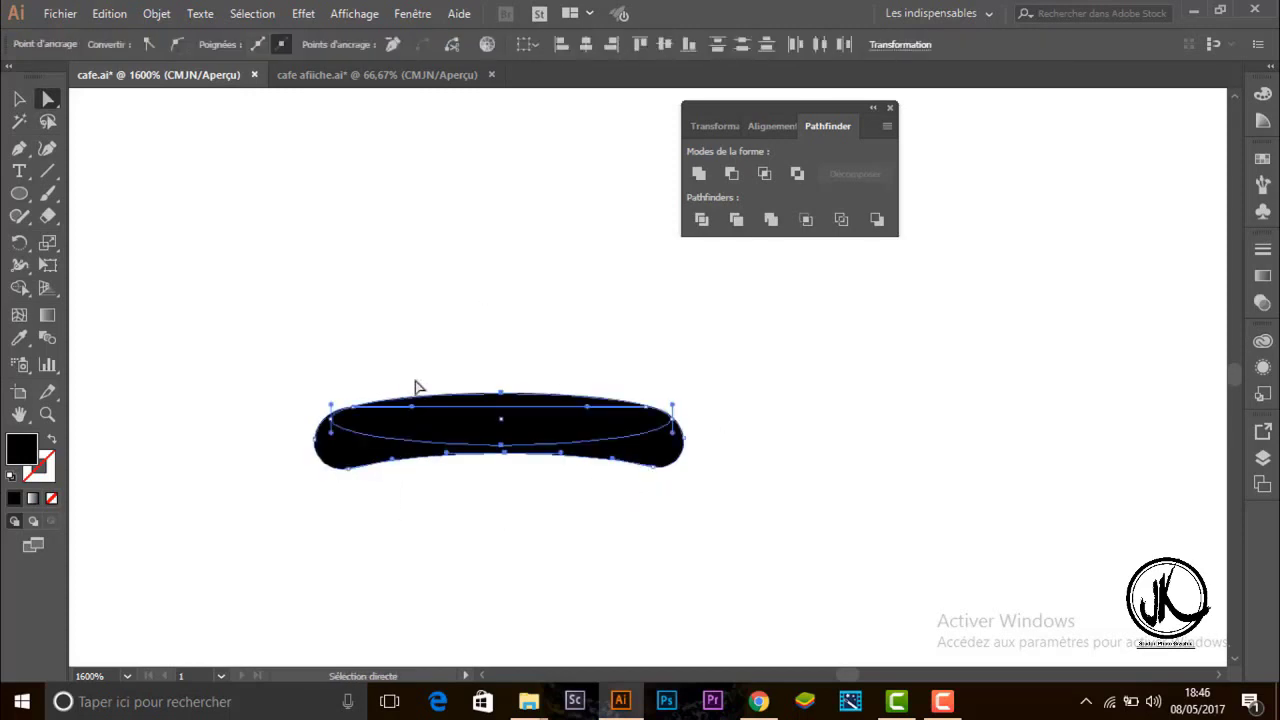
left_click(728, 176)
left_click(543, 236)
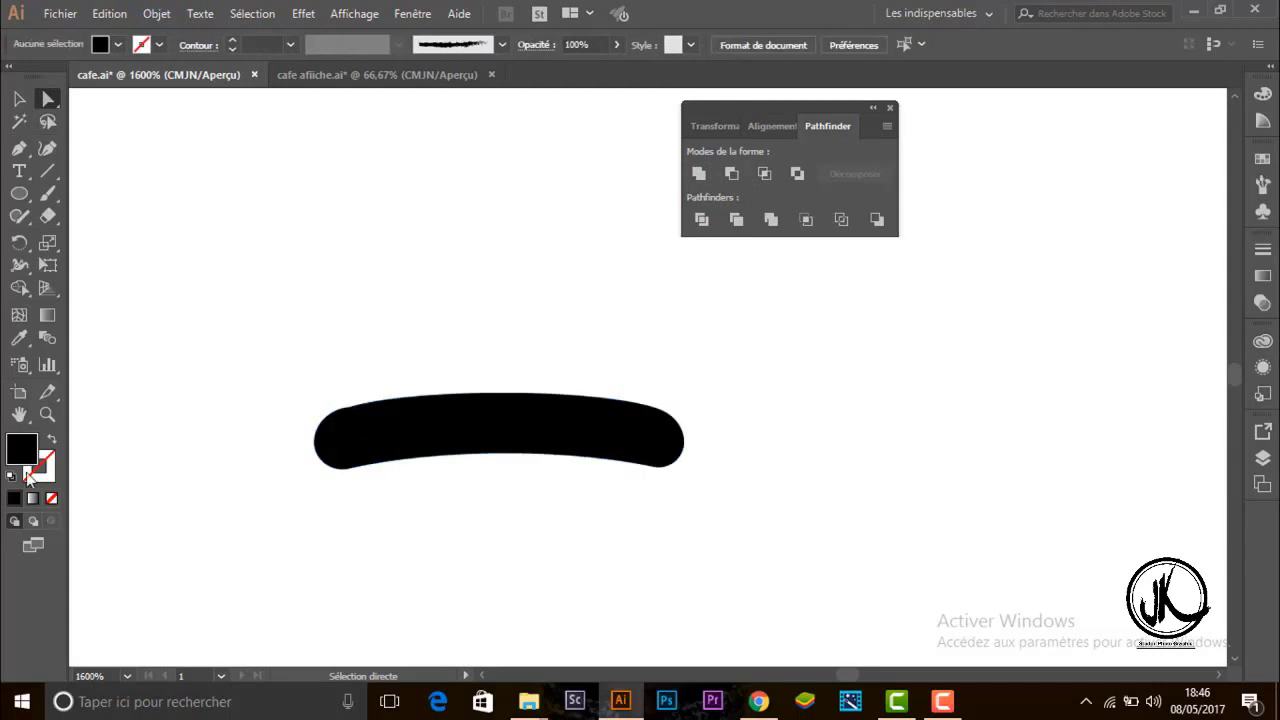
key("z")
left_click(766, 426, "alt")
left_click(755, 372, "alt")
Zoom out and drag a copy of the eyebrow down toward the right eye.
left_click(755, 372, "alt")
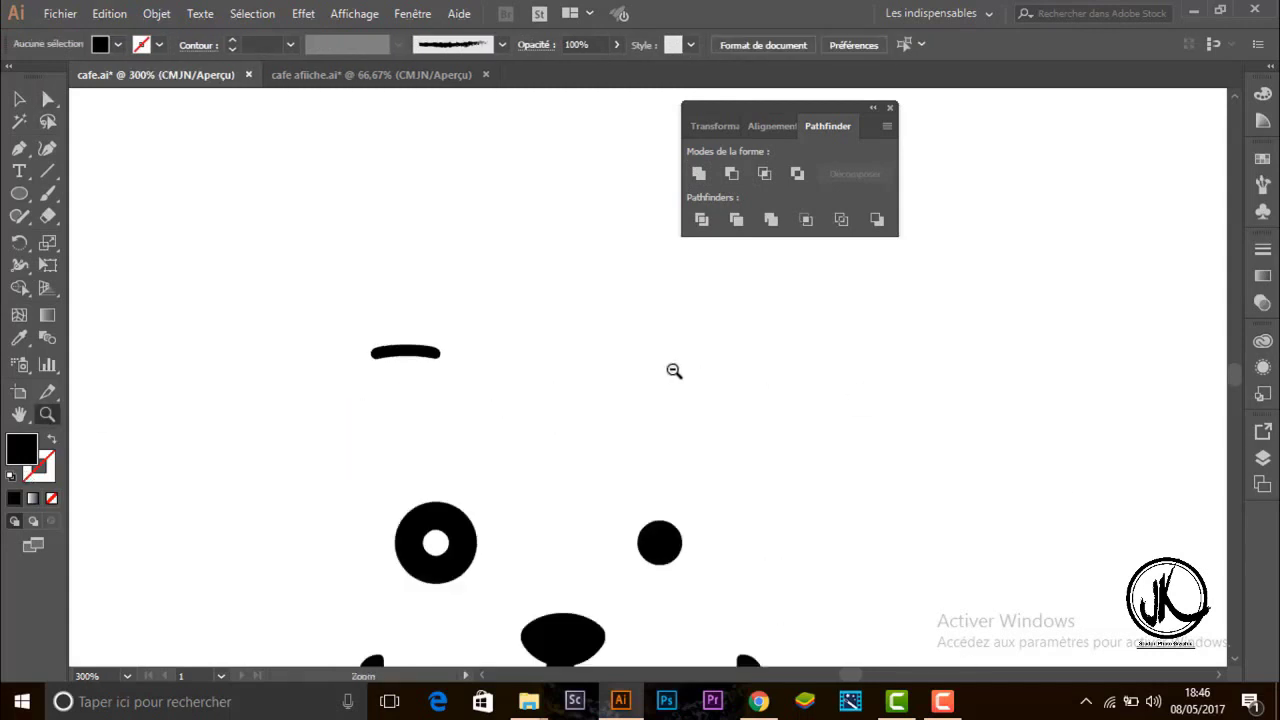
left_click(459, 374, "alt")
mouse_move(594, 379)
left_mouse_down()
mouse_move(596, 435)
mouse_move(700, 435)
mouse_move(670, 428)
mouse_move(684, 442)
mouse_move(697, 358)
mouse_move(799, 427)
mouse_move(810, 450)
left_mouse_up()
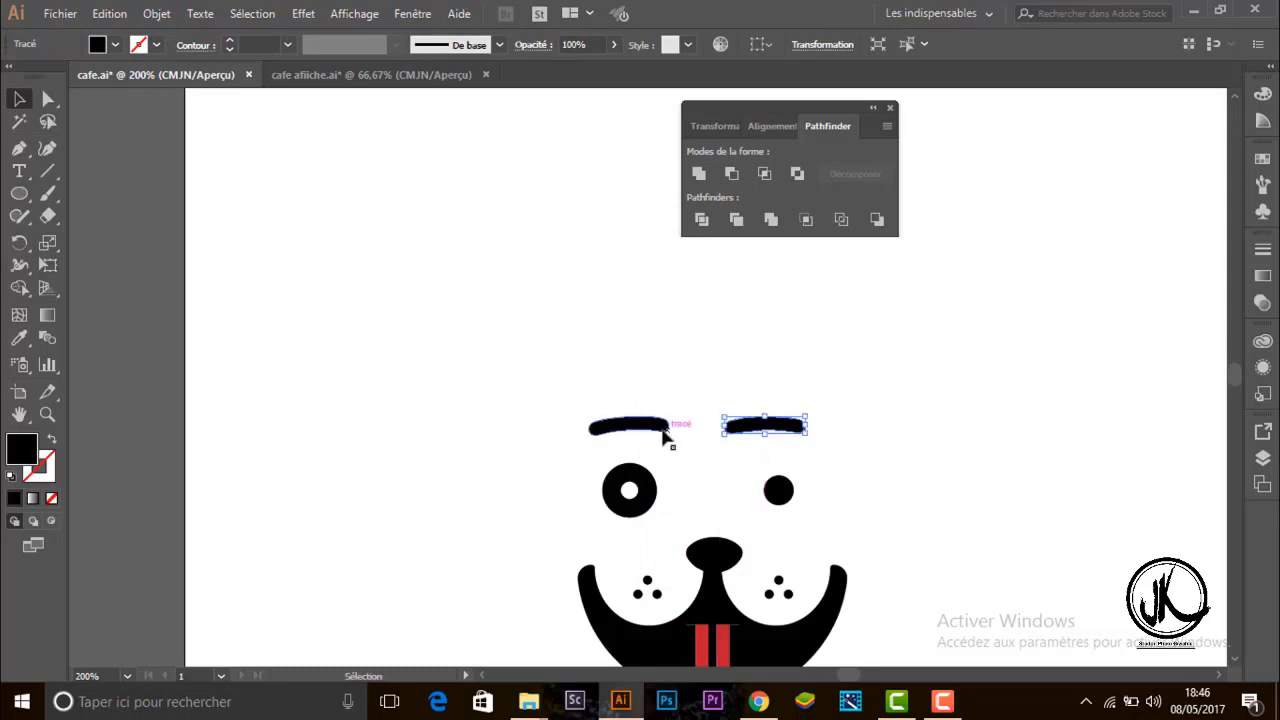
Tilt the left and right eyebrows by rotating each with its bounding box.
left_click(663, 430)
left_click_drag(677, 440, 676, 446)
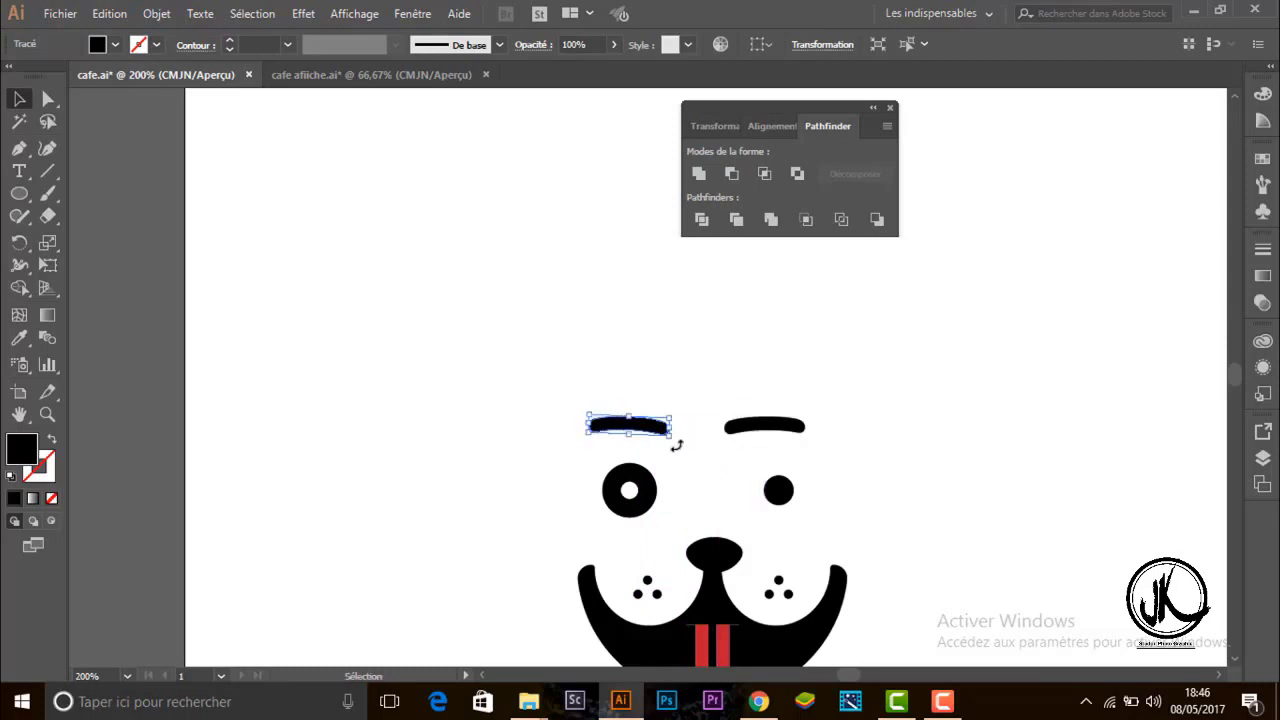
left_click(697, 494)
left_click(662, 430)
mouse_move(678, 441)
left_mouse_down()
mouse_move(658, 430)
mouse_move(627, 443)
left_mouse_up()
mouse_move(757, 420)
left_mouse_down()
mouse_move(831, 474)
mouse_move(822, 484)
left_mouse_up()
left_click(822, 458)
left_click(800, 452)
left_click(855, 487)
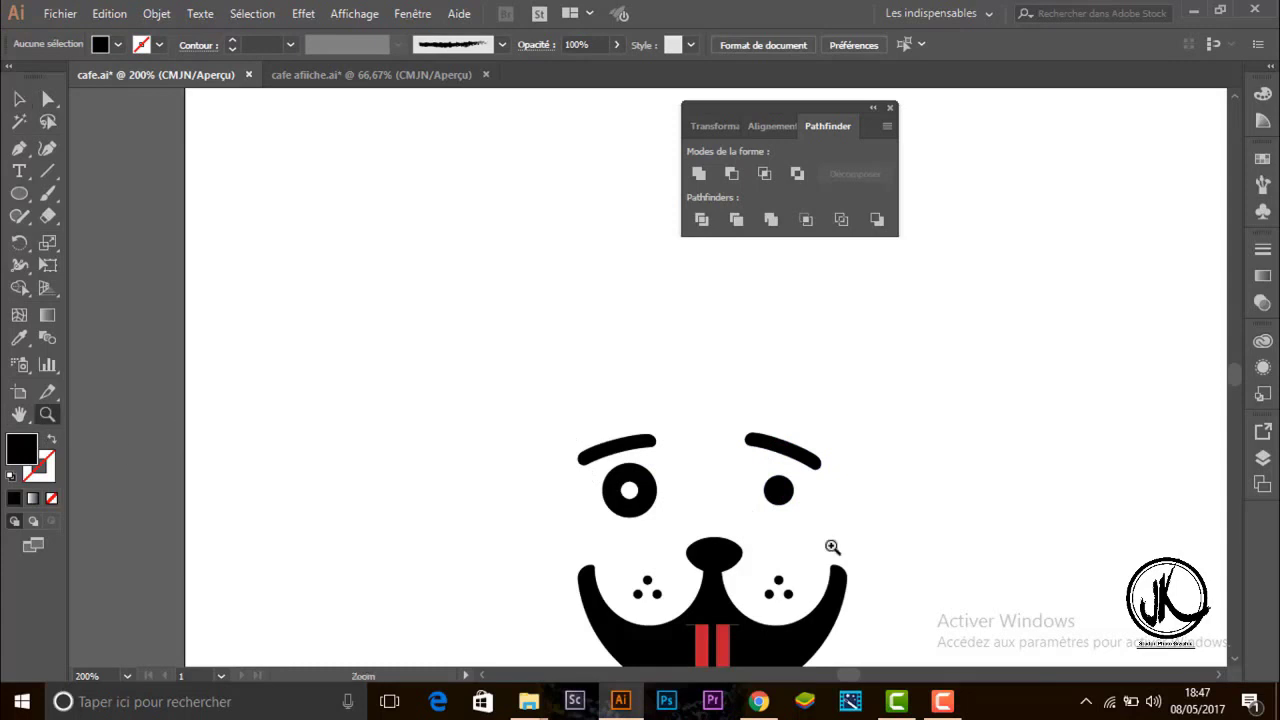
Shift both eyebrows sideways into place above the eyes with the Selection tool.
left_click(832, 547, "alt")
key("v")
left_click_drag(592, 304, 598, 302)
left_click_drag(465, 297, 482, 297)
left_click_drag(590, 300, 580, 296)
left_click(682, 330)
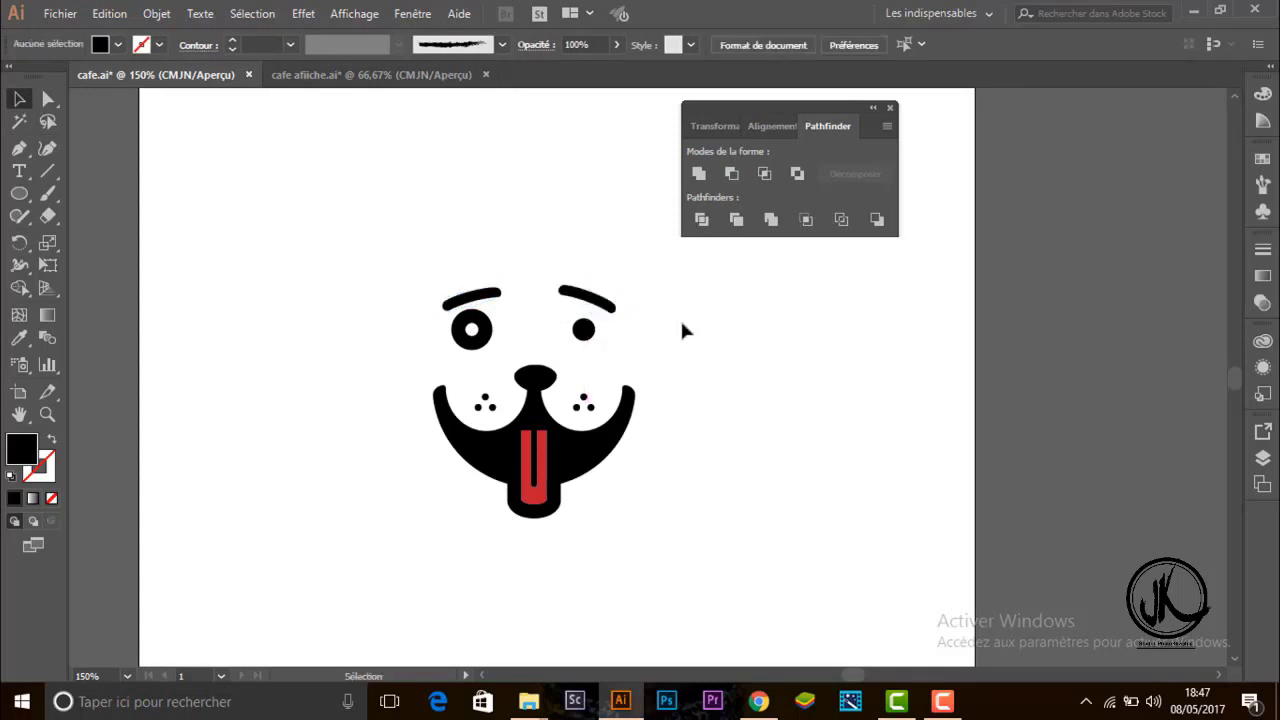
left_click(474, 302)
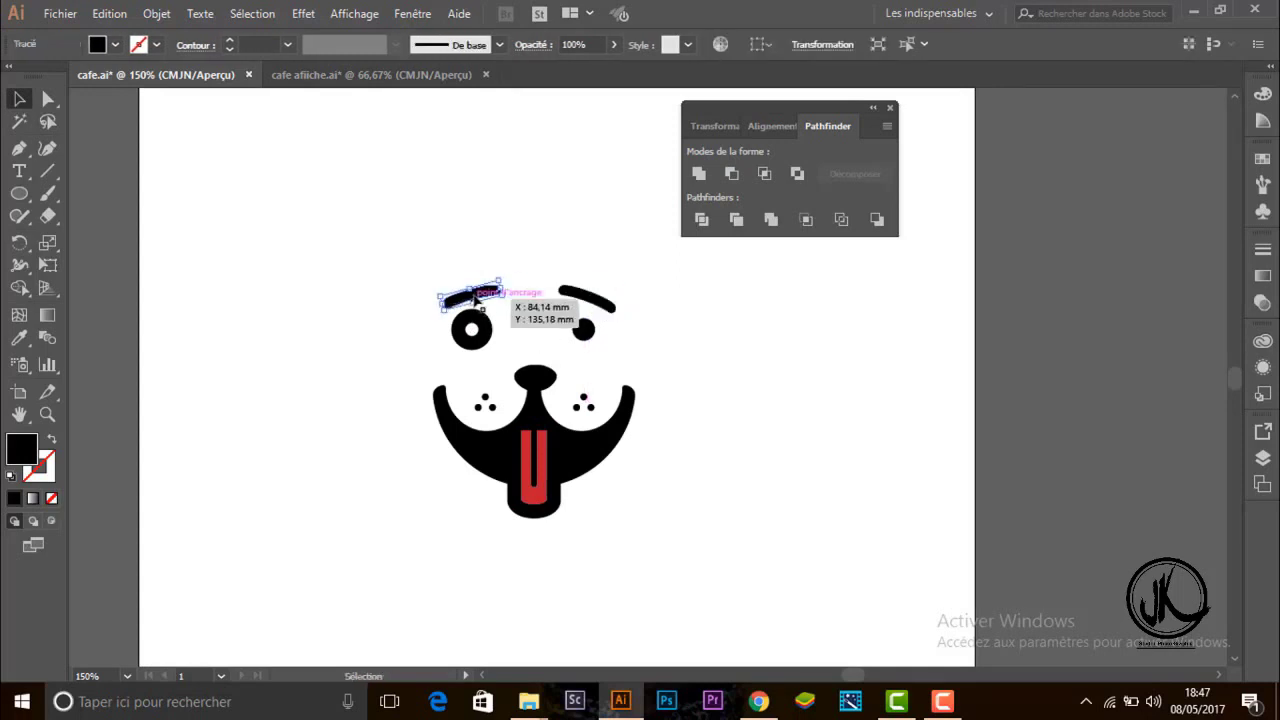
left_click(588, 262)
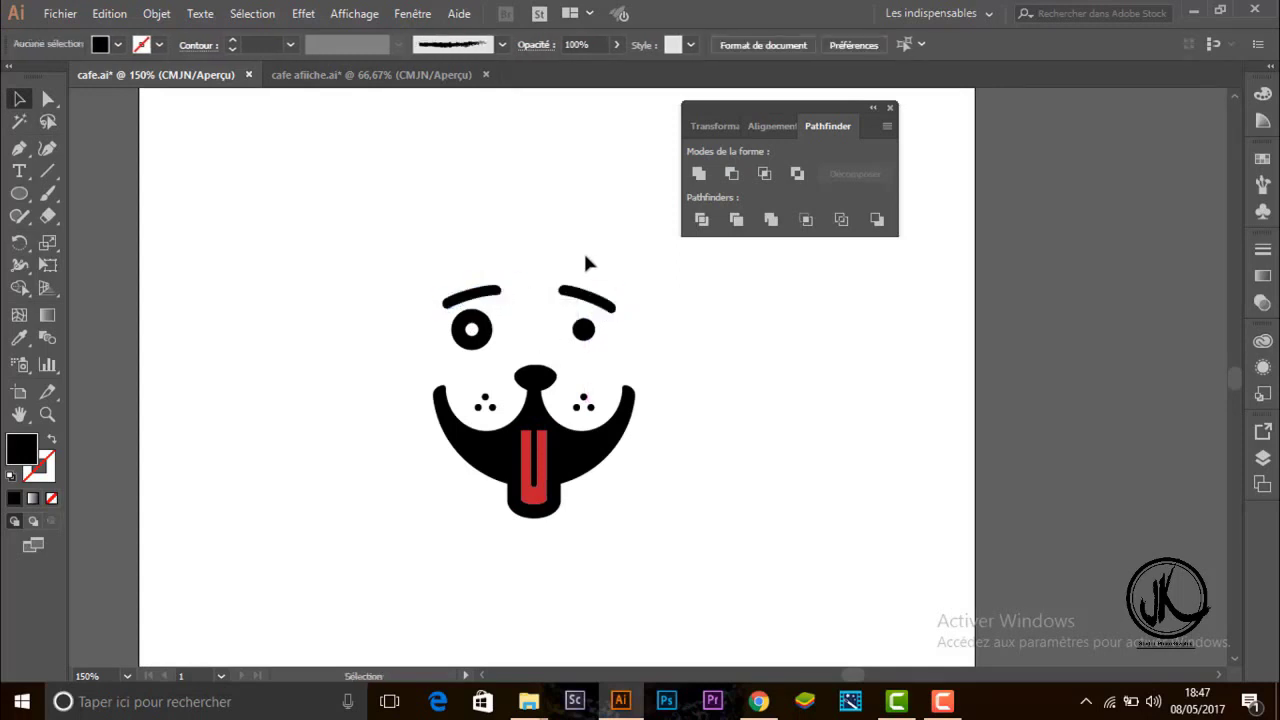
left_click(19, 194)
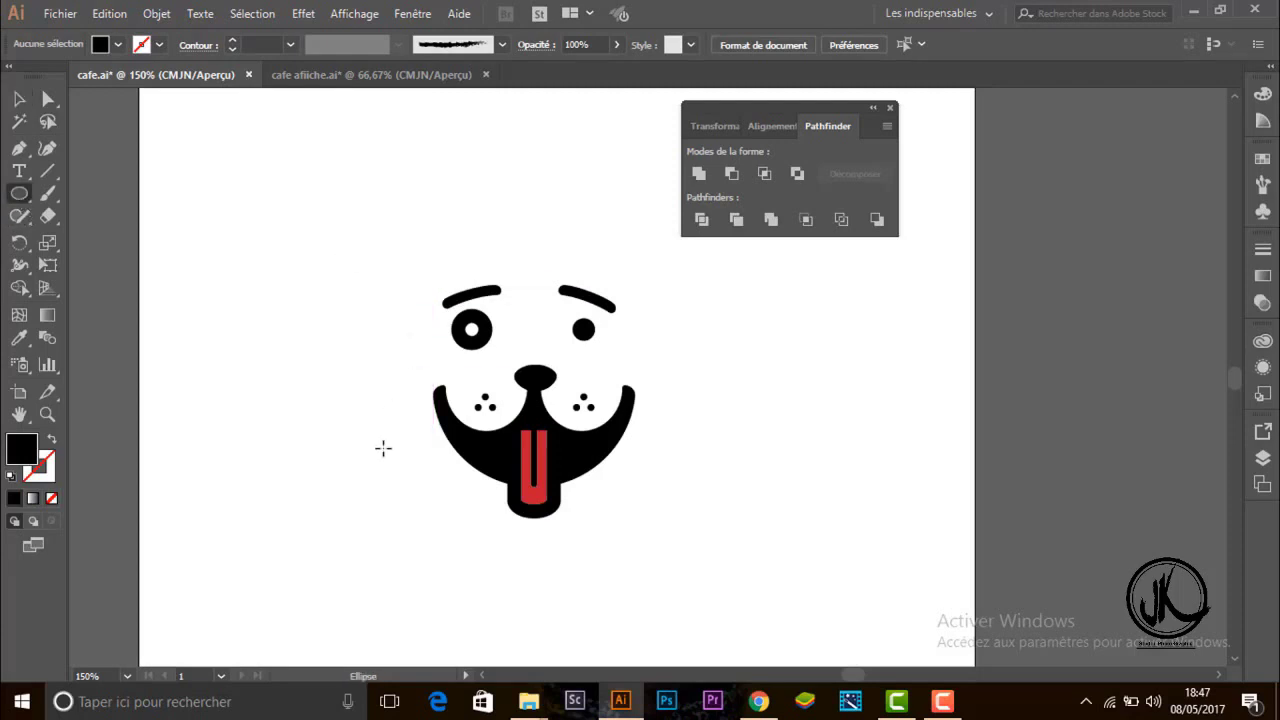
left_click(19, 193)
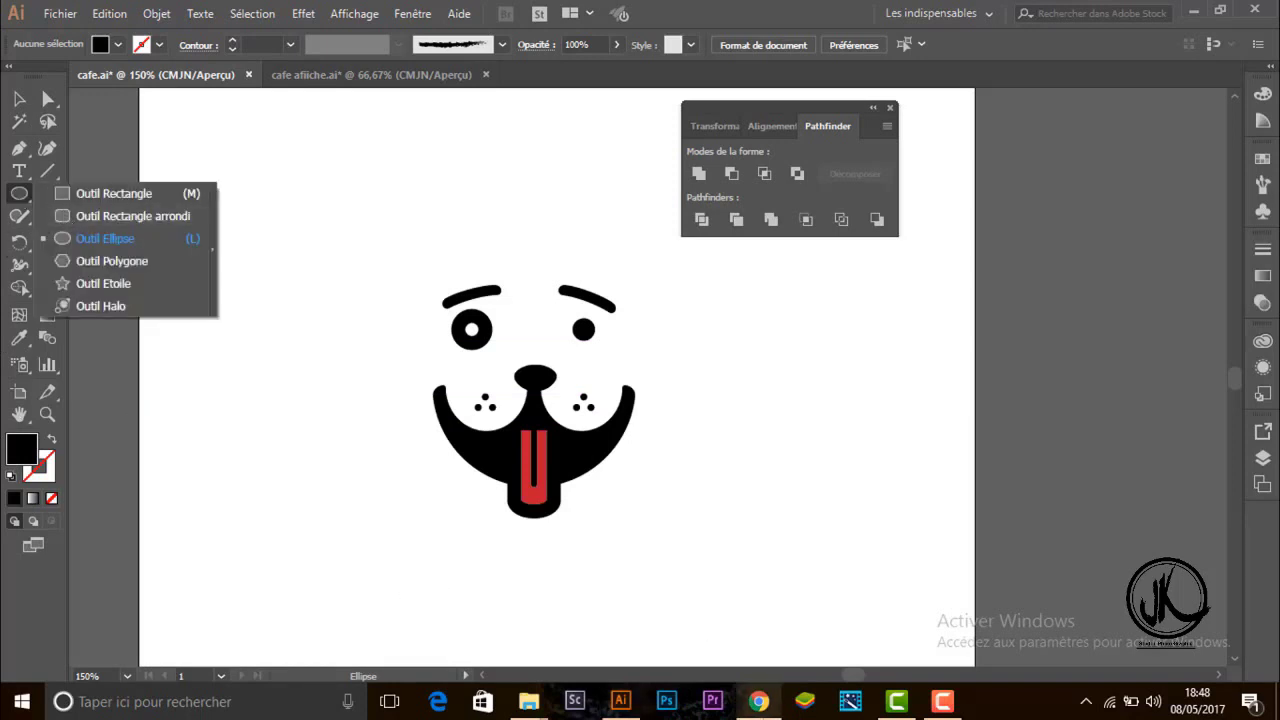
Draw a rectangle left of the face and round all four corners.
left_click(66, 195)
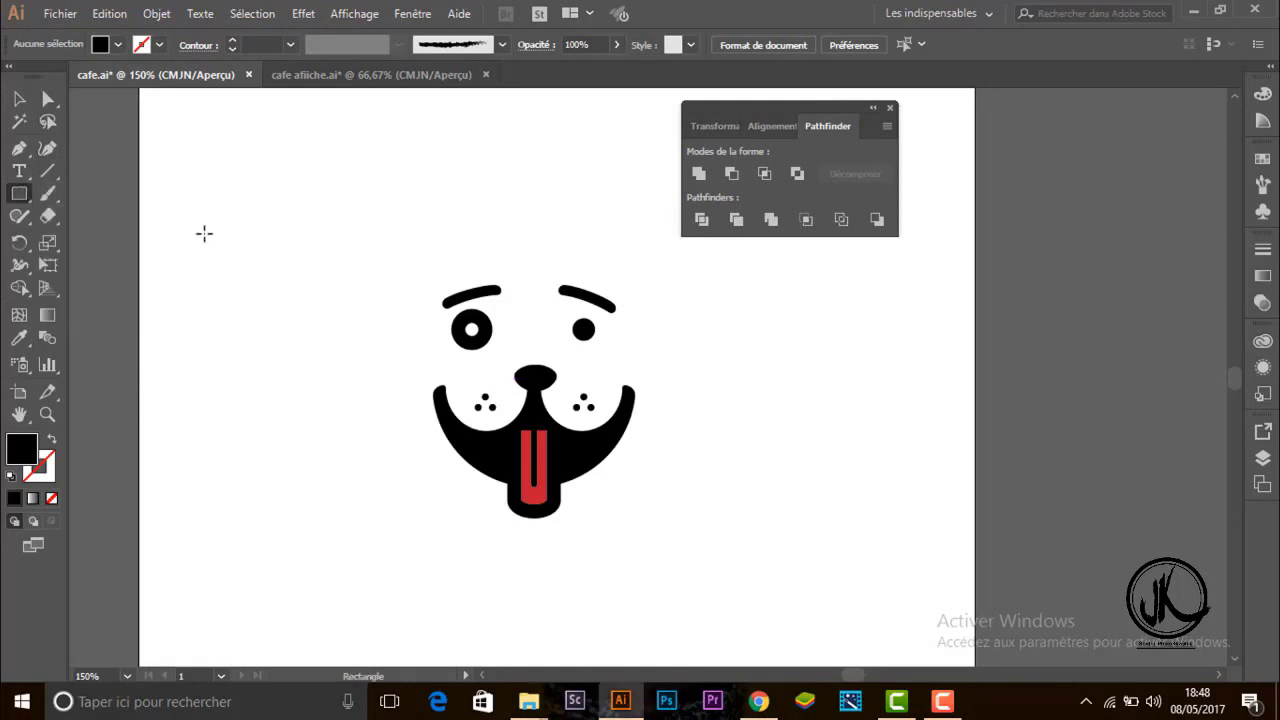
left_click_drag(206, 234, 358, 320)
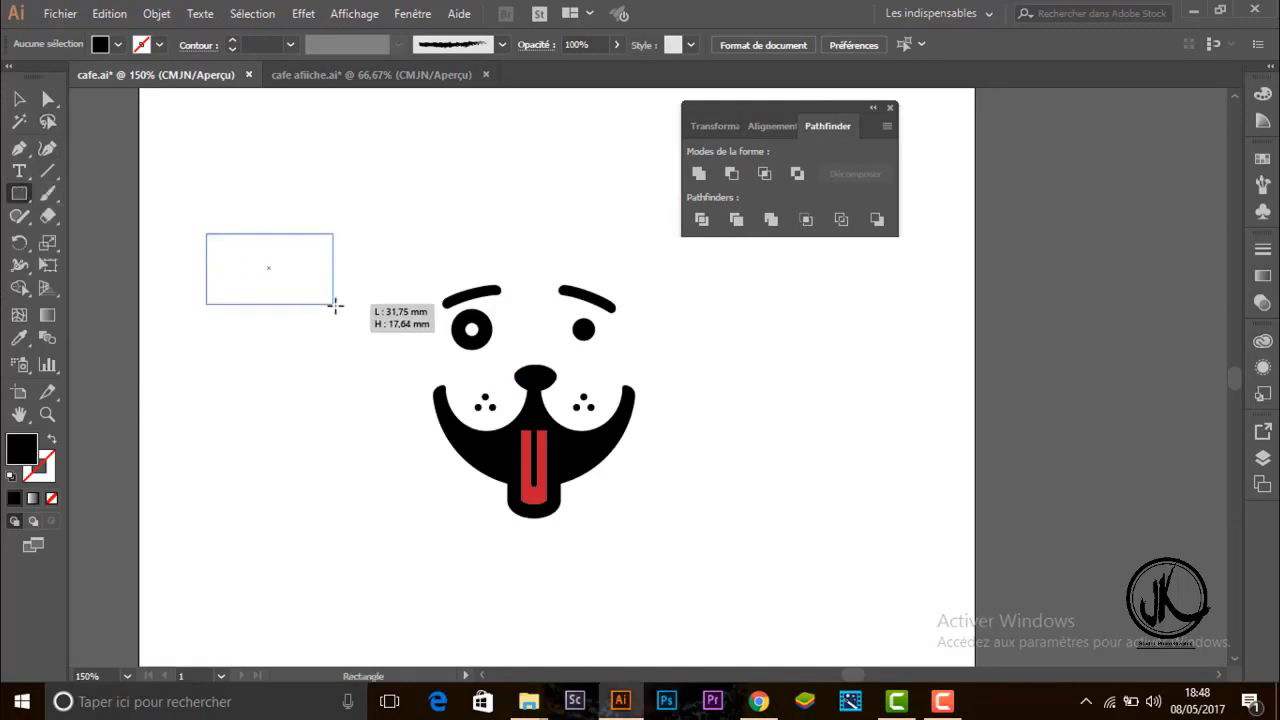
left_click(47, 414)
left_click(350, 290)
left_click(711, 357)
key("a")
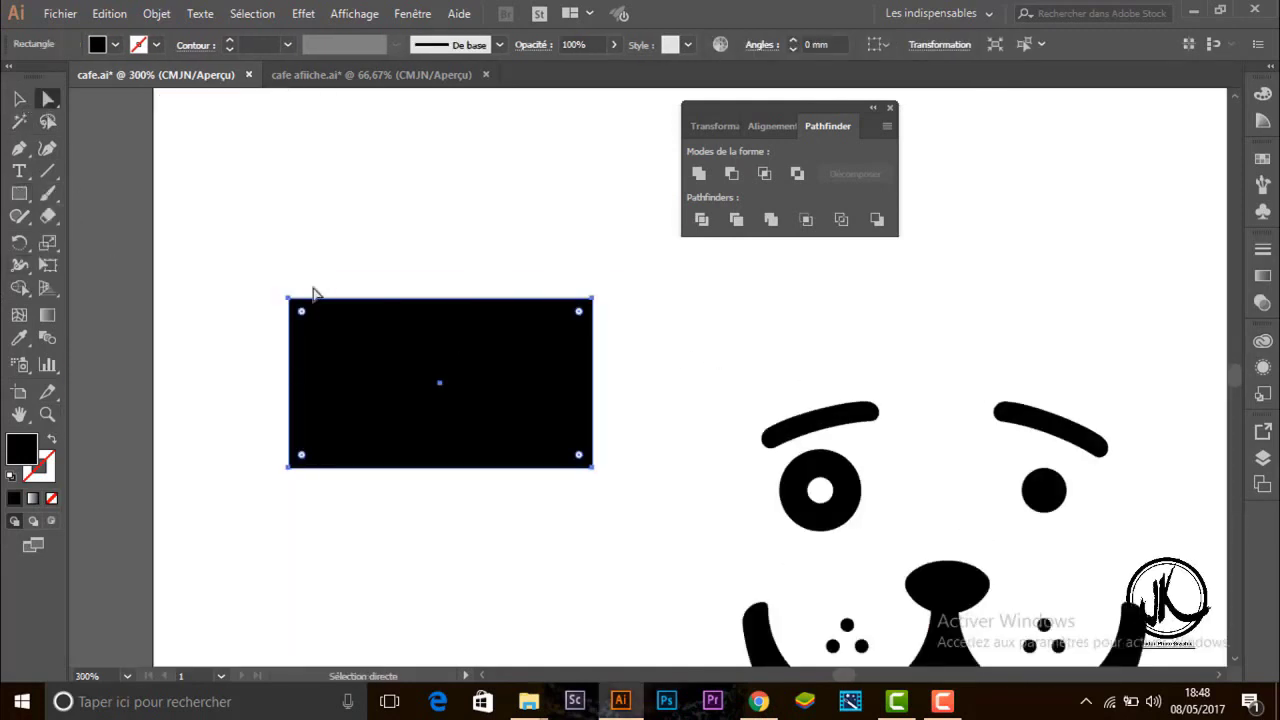
left_click_drag(298, 306, 323, 324)
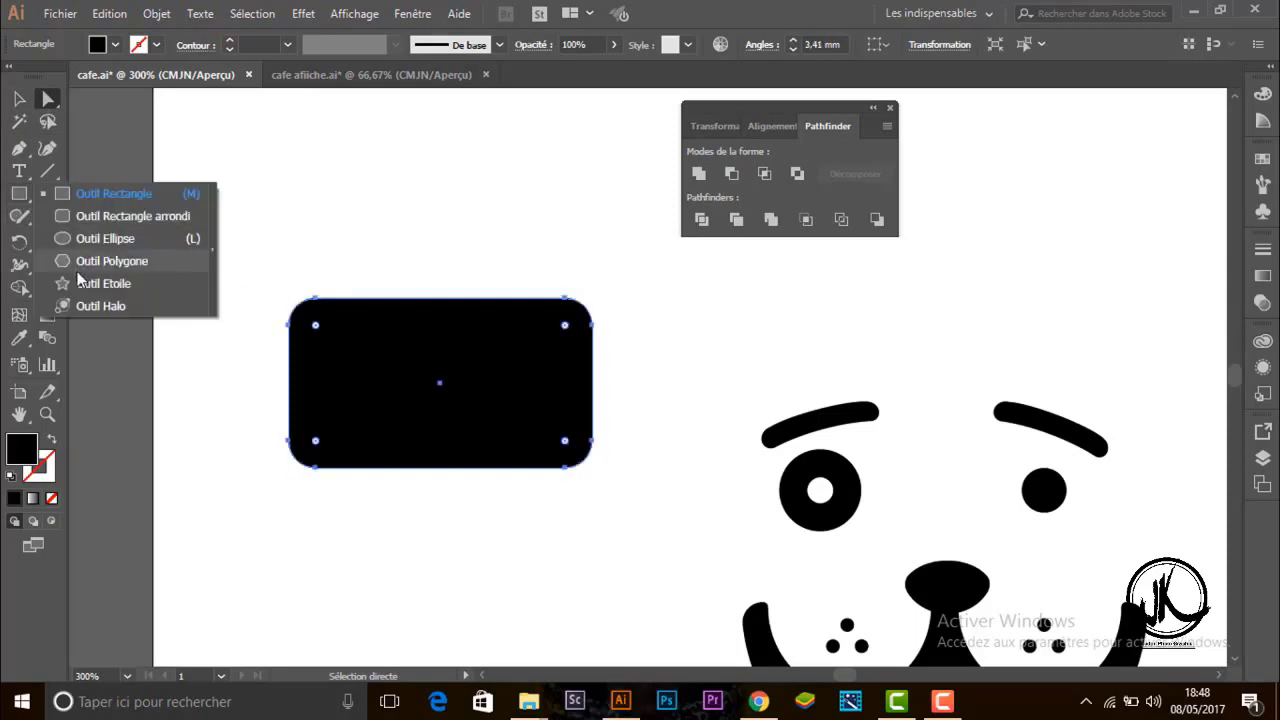
Create a 3-point star triangle and scale it across the rectangle's top half.
left_click_drag(19, 195, 163, 260)
left_click_drag(19, 193, 90, 286)
left_click(540, 383)
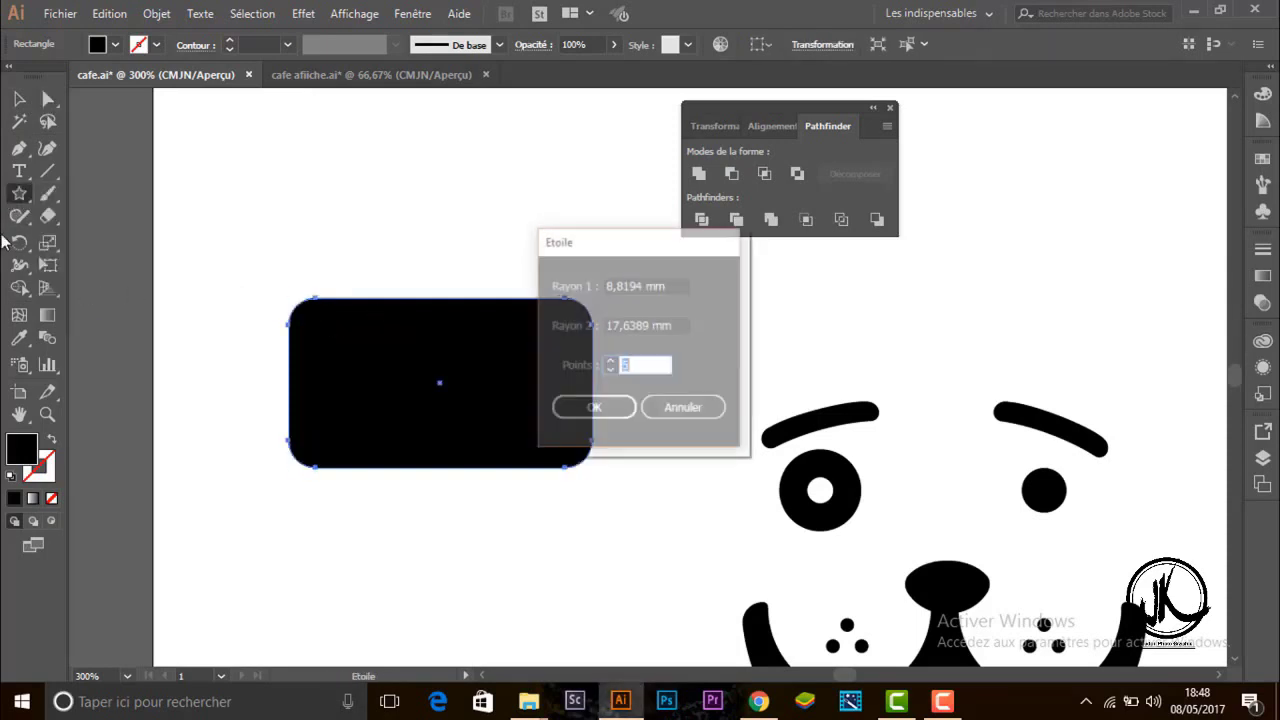
left_click(612, 409)
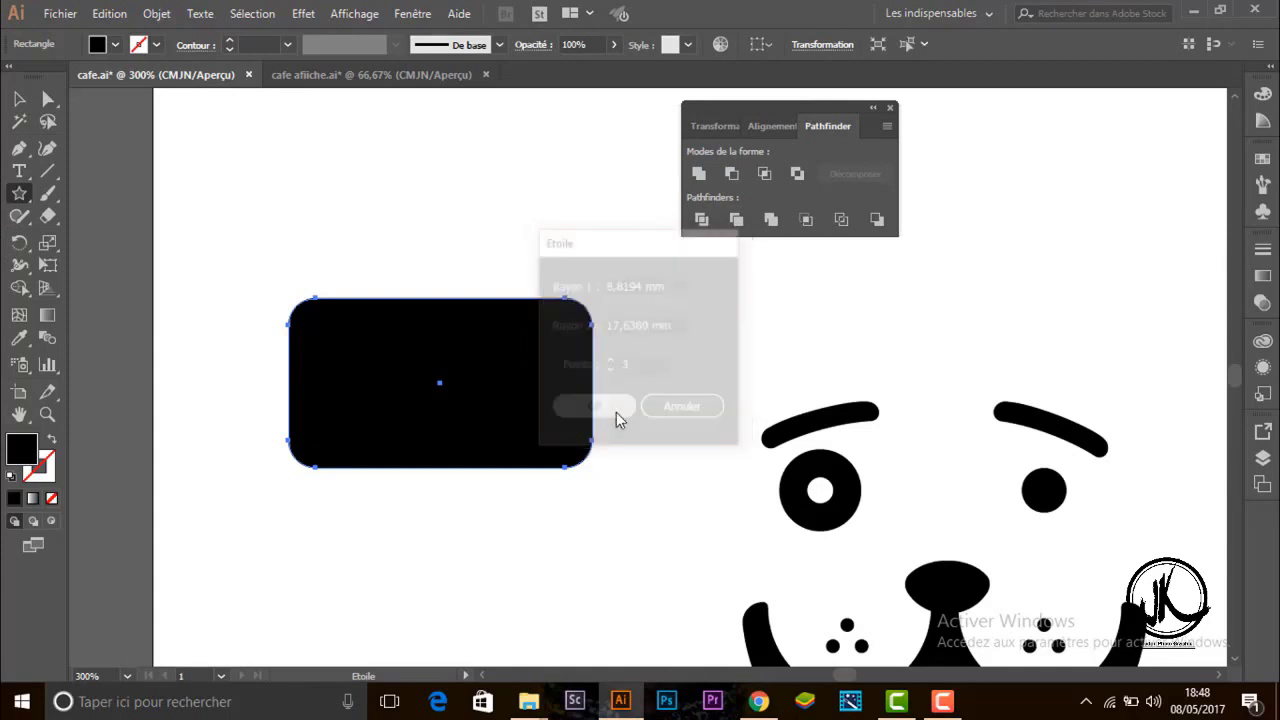
key("v")
mouse_move(138, 271)
left_mouse_down()
mouse_move(476, 293)
mouse_move(480, 358)
left_mouse_up()
left_click_drag(551, 403, 570, 403)
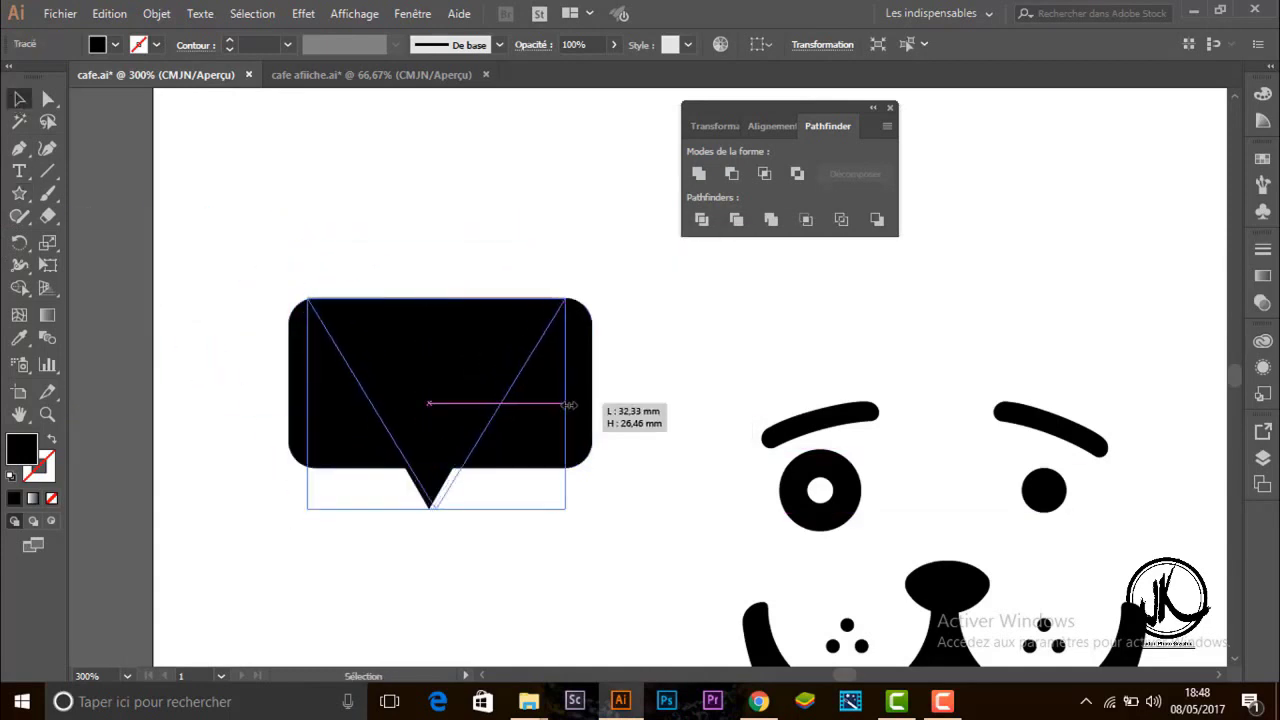
left_click_drag(438, 508, 438, 383)
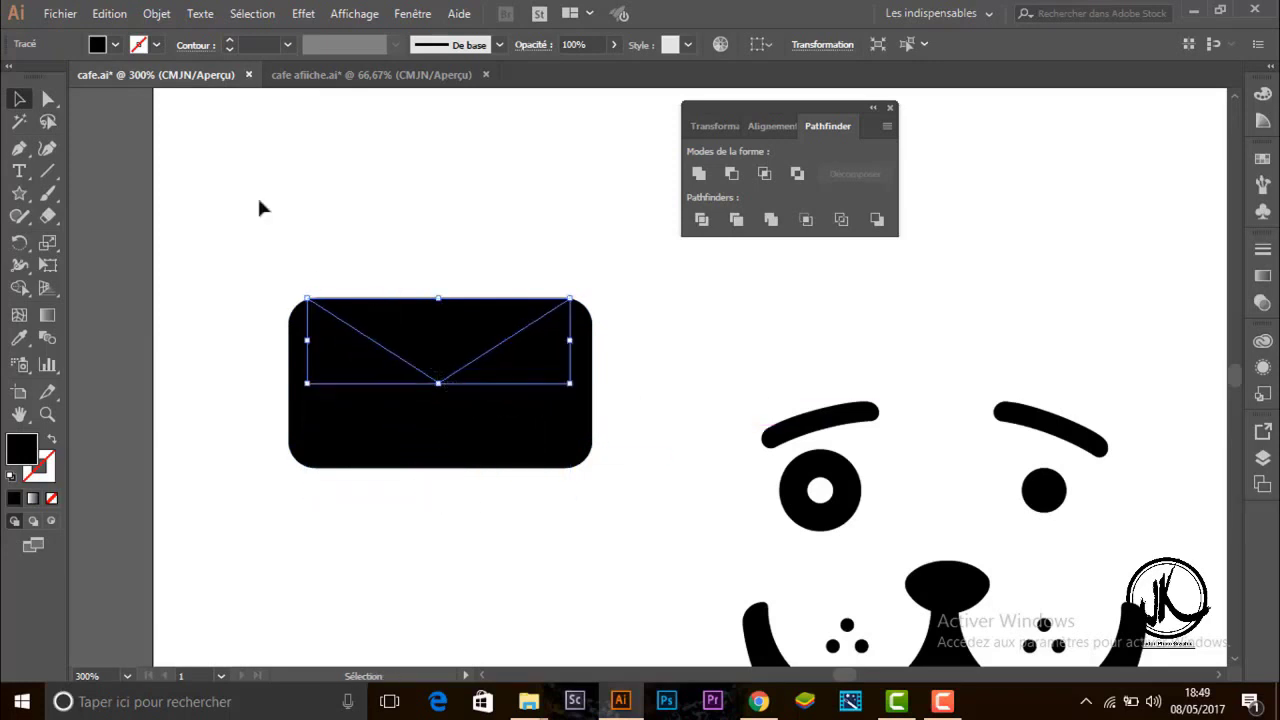
Make the triangle white-filled with no stroke.
left_click(156, 44)
left_click(38, 76)
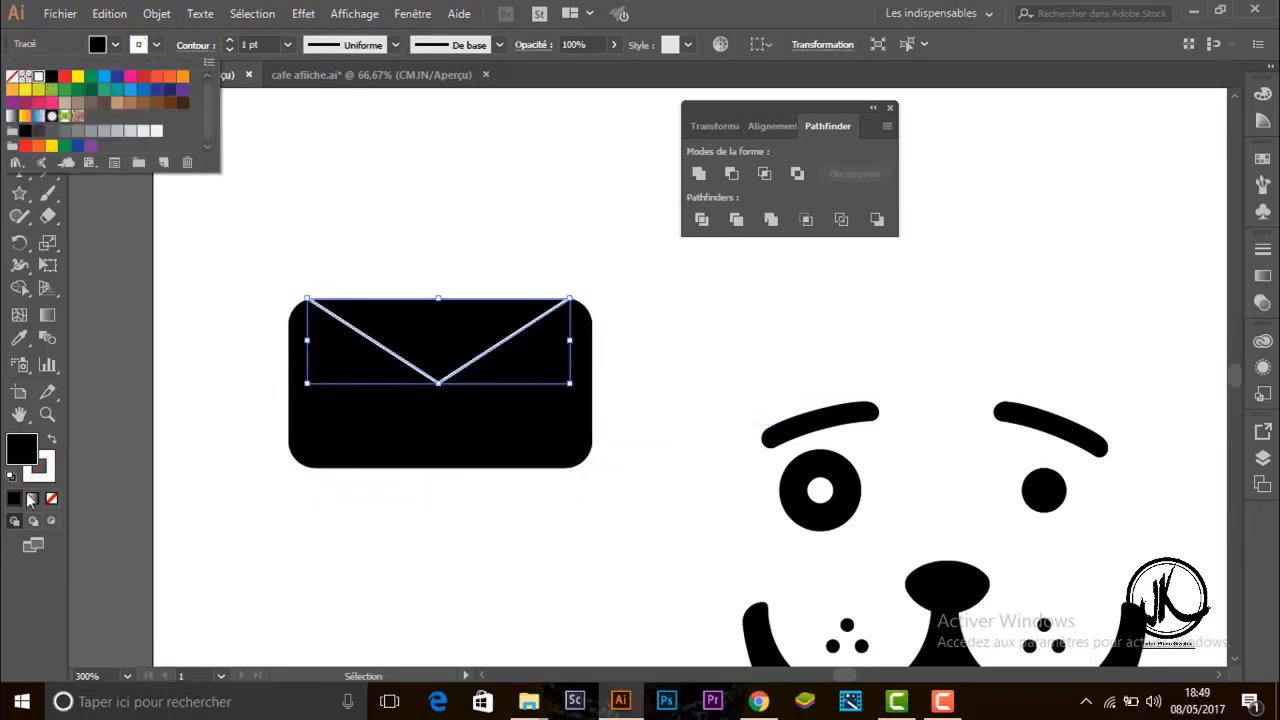
left_click(52, 444)
left_click(50, 441)
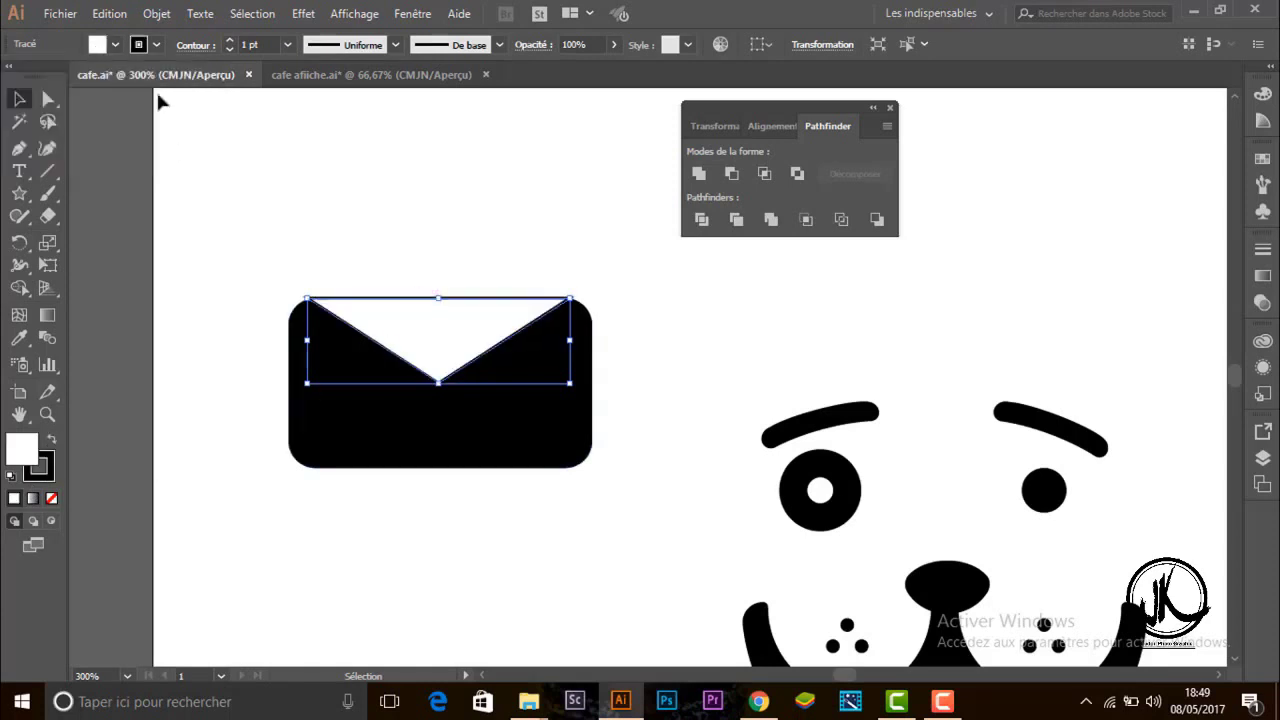
left_click(156, 46)
left_click(18, 78)
key("Escape")
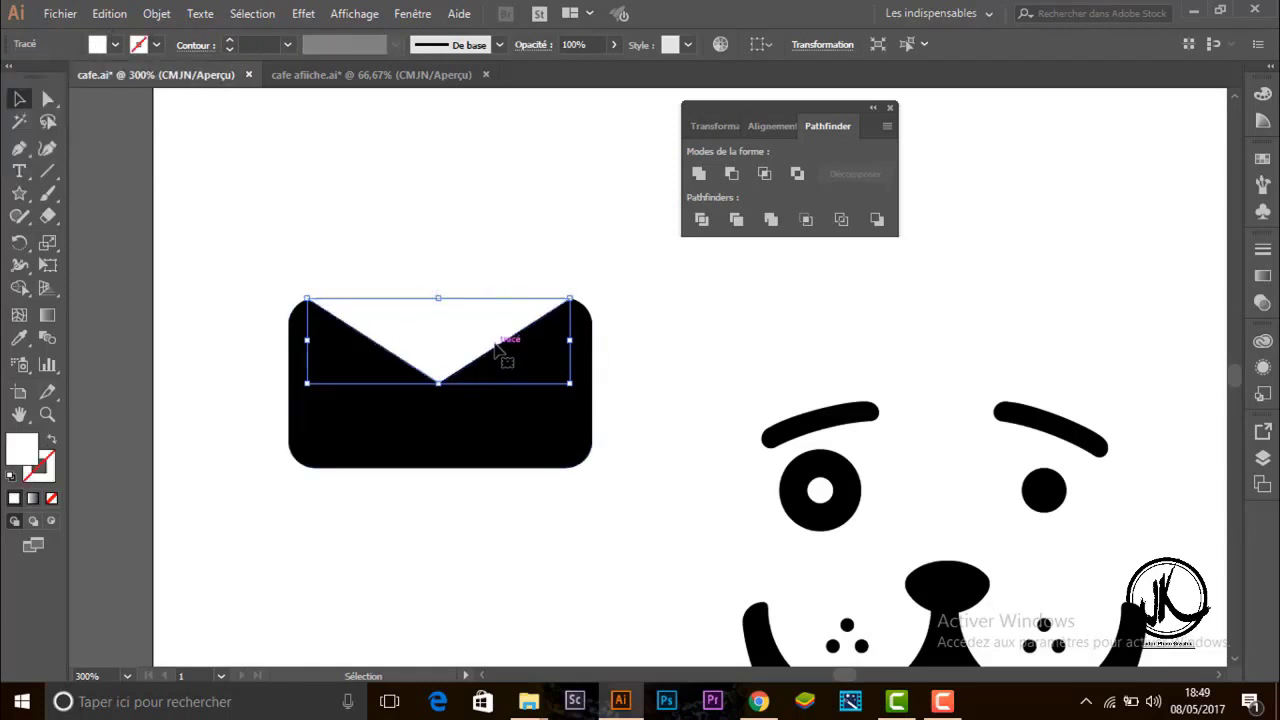
key("a")
Duplicate the triangle, reflect it horizontally, and move the copy into the rectangle's bottom half.
key("v")
left_click_drag(467, 306, 676, 343)
right_click(651, 380)
mouse_move(721, 566)
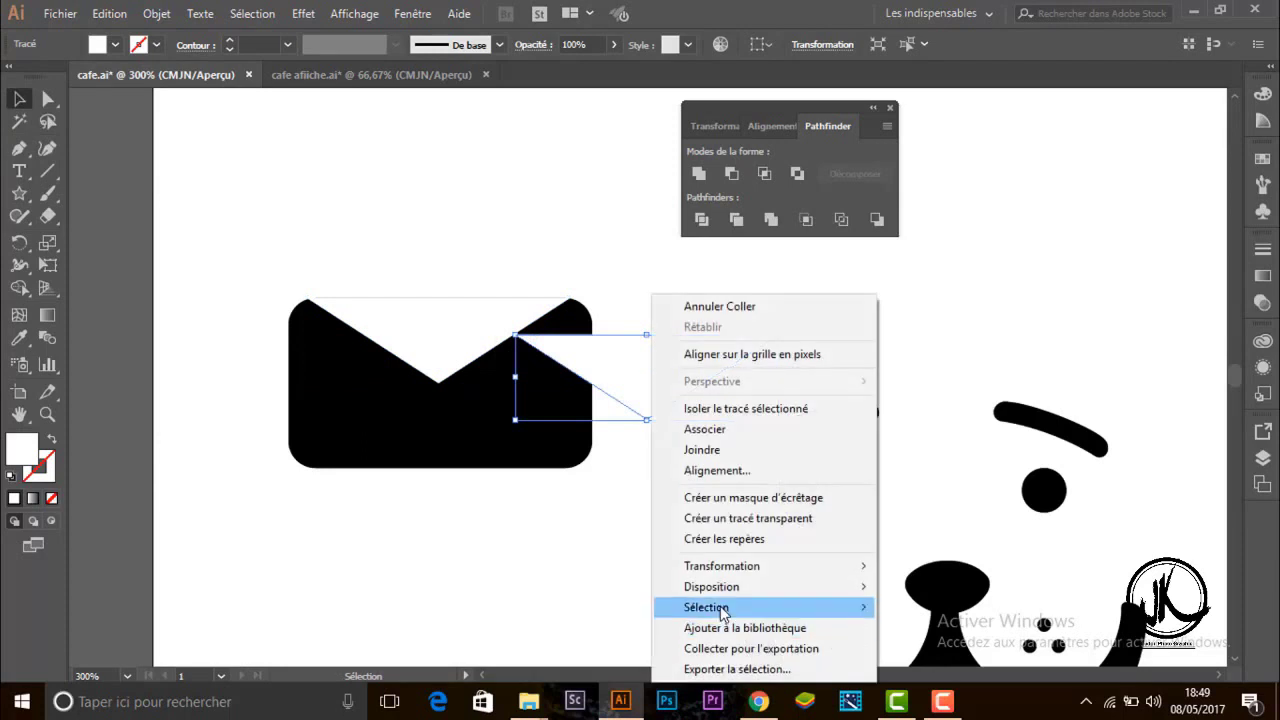
left_click(928, 472)
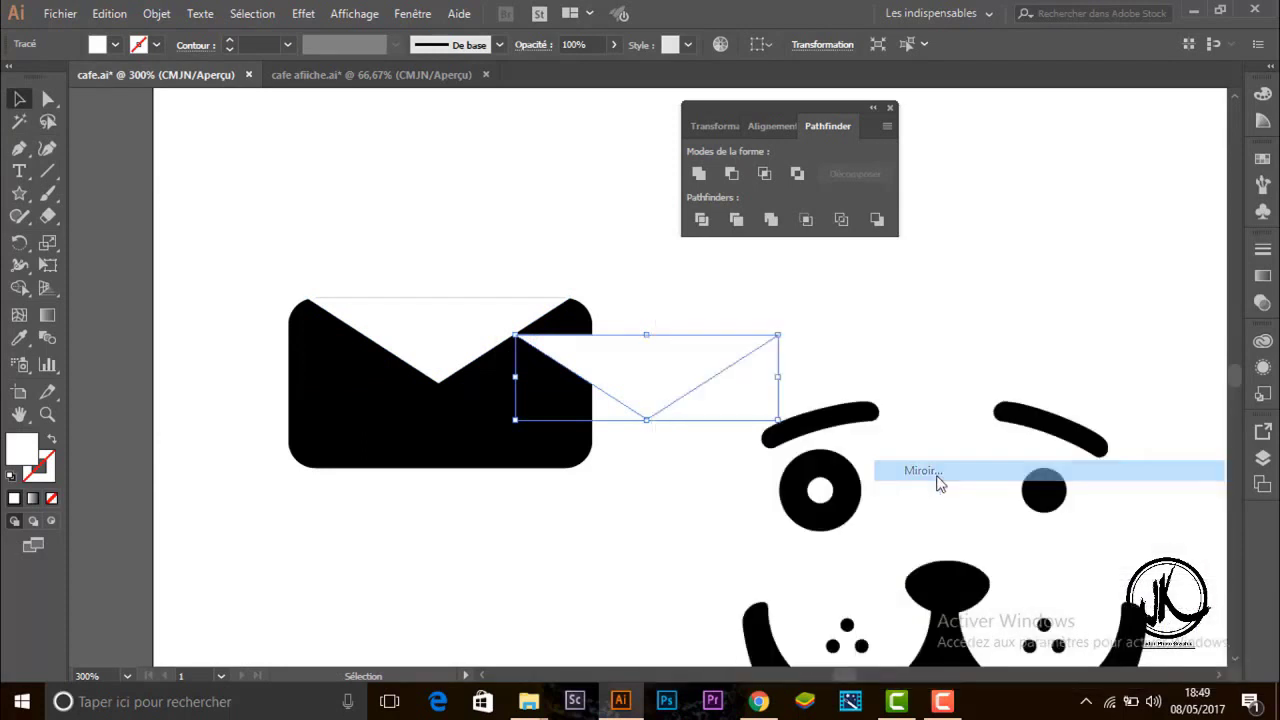
left_click_drag(539, 183, 786, 270)
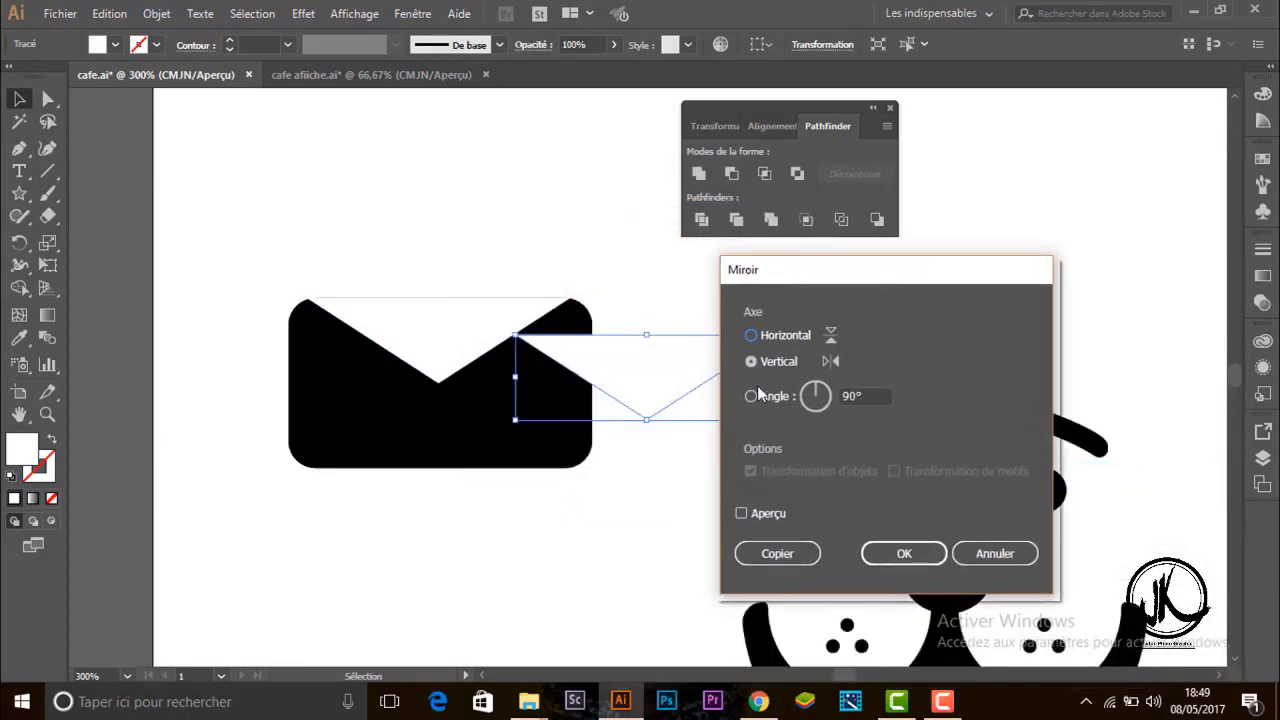
left_click(751, 335)
left_click(903, 553)
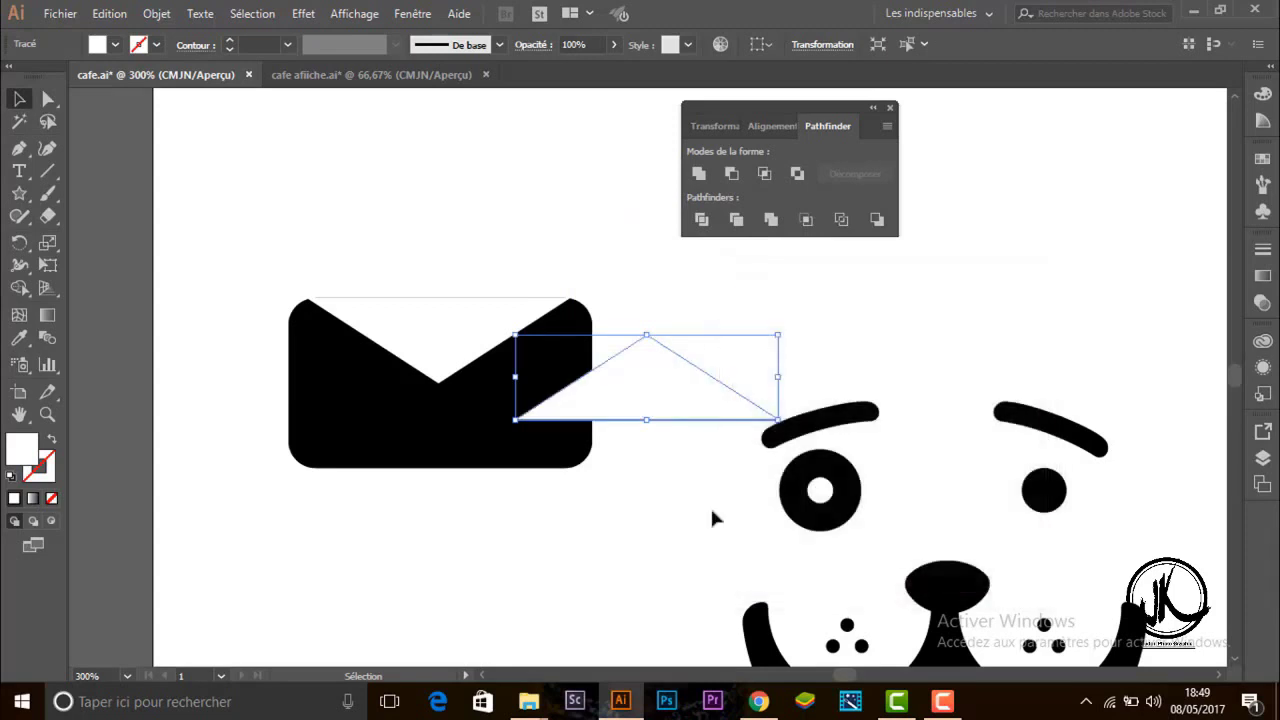
left_click_drag(670, 397, 463, 434)
left_click(482, 511)
left_click(445, 420)
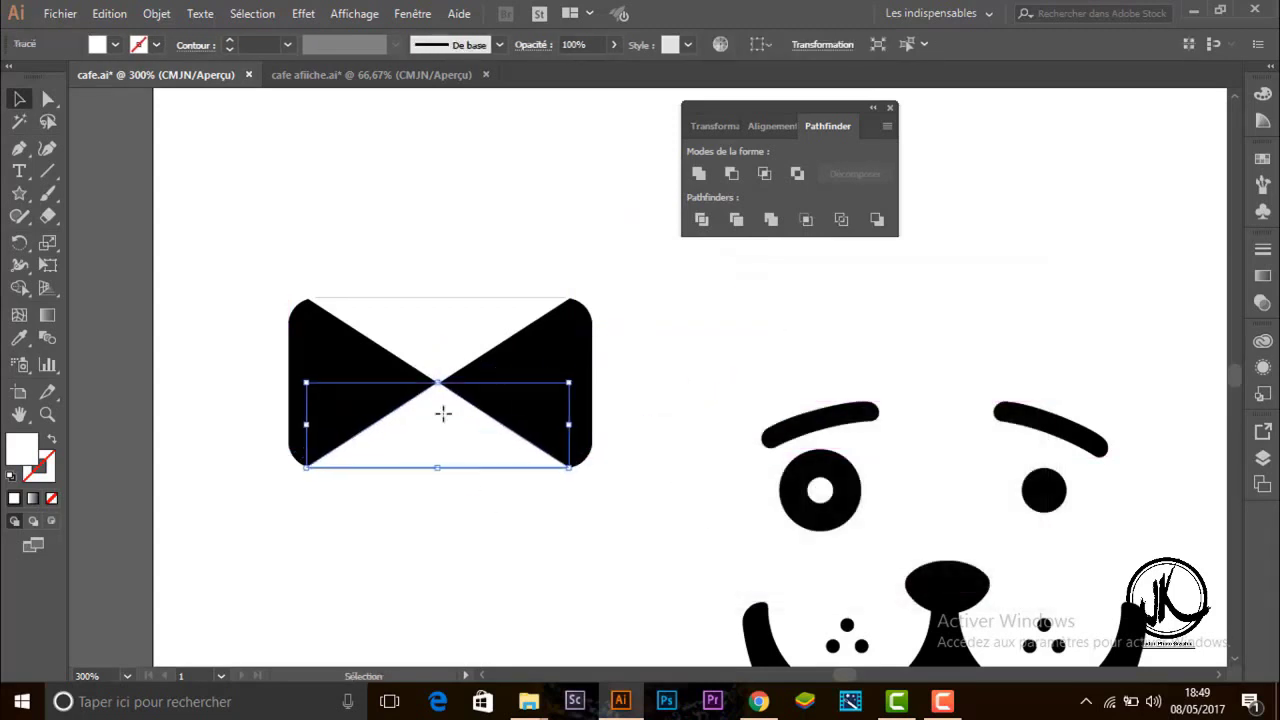
key("ctrl+shift+a")
Zoom in on the bow tie and raise and stretch the lower triangle so the tips meet.
key("z")
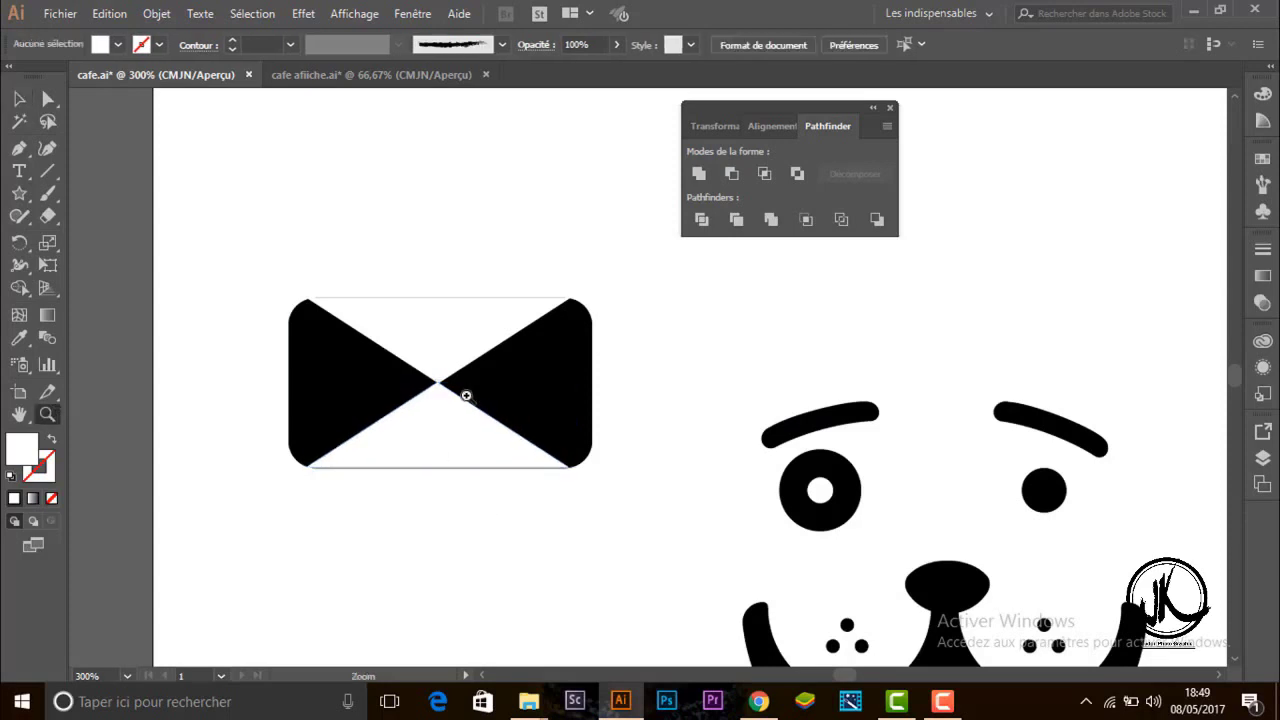
left_click(465, 396)
left_click(641, 397)
key("v")
left_click(620, 389)
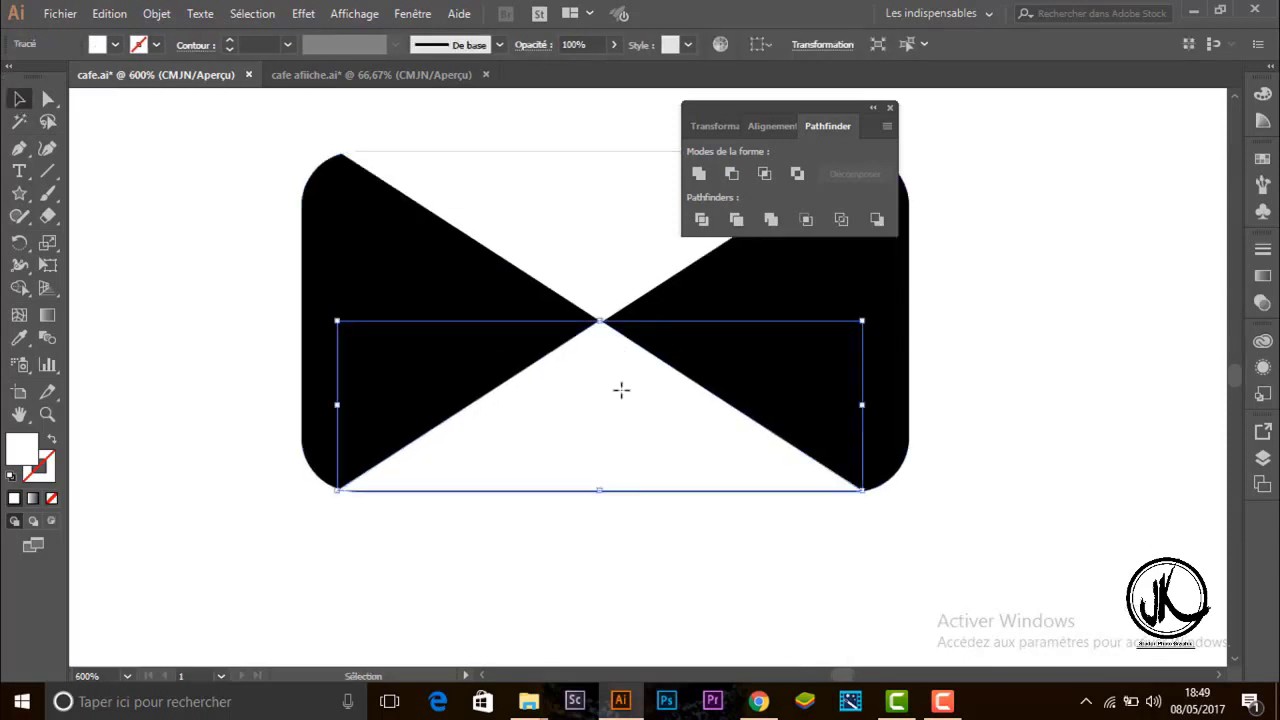
left_click_drag(604, 328, 600, 322)
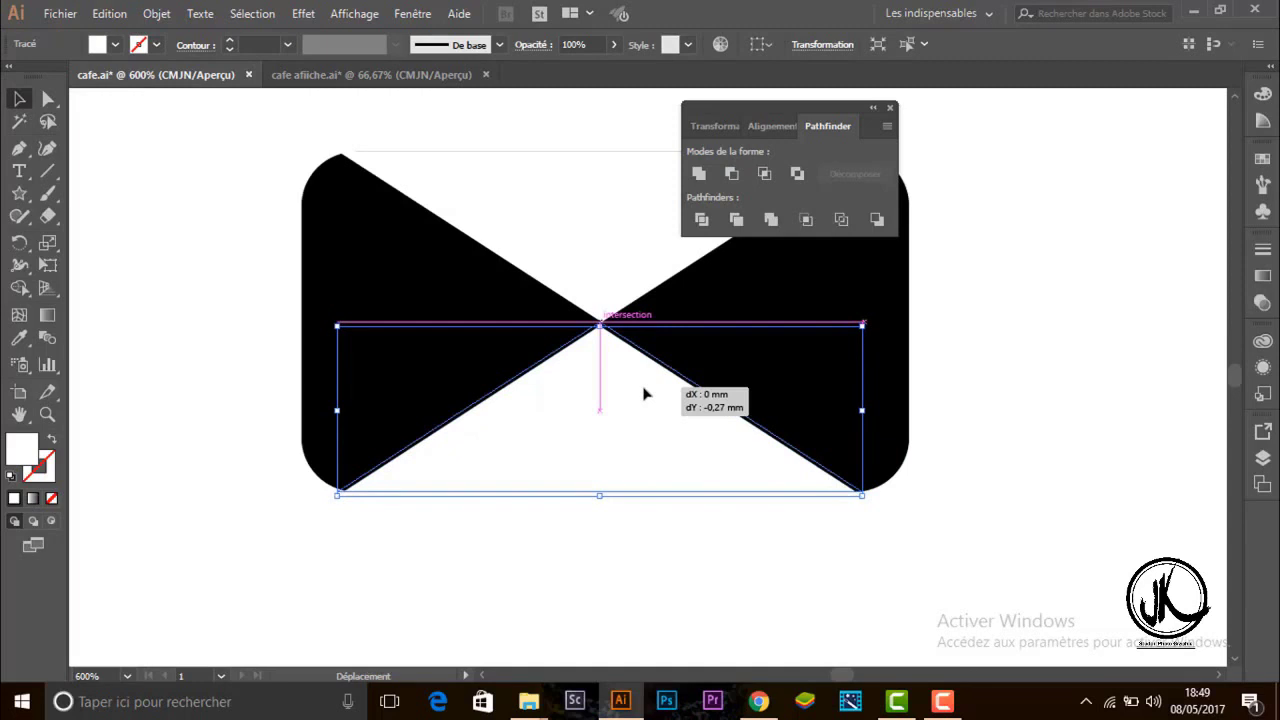
left_click(700, 558)
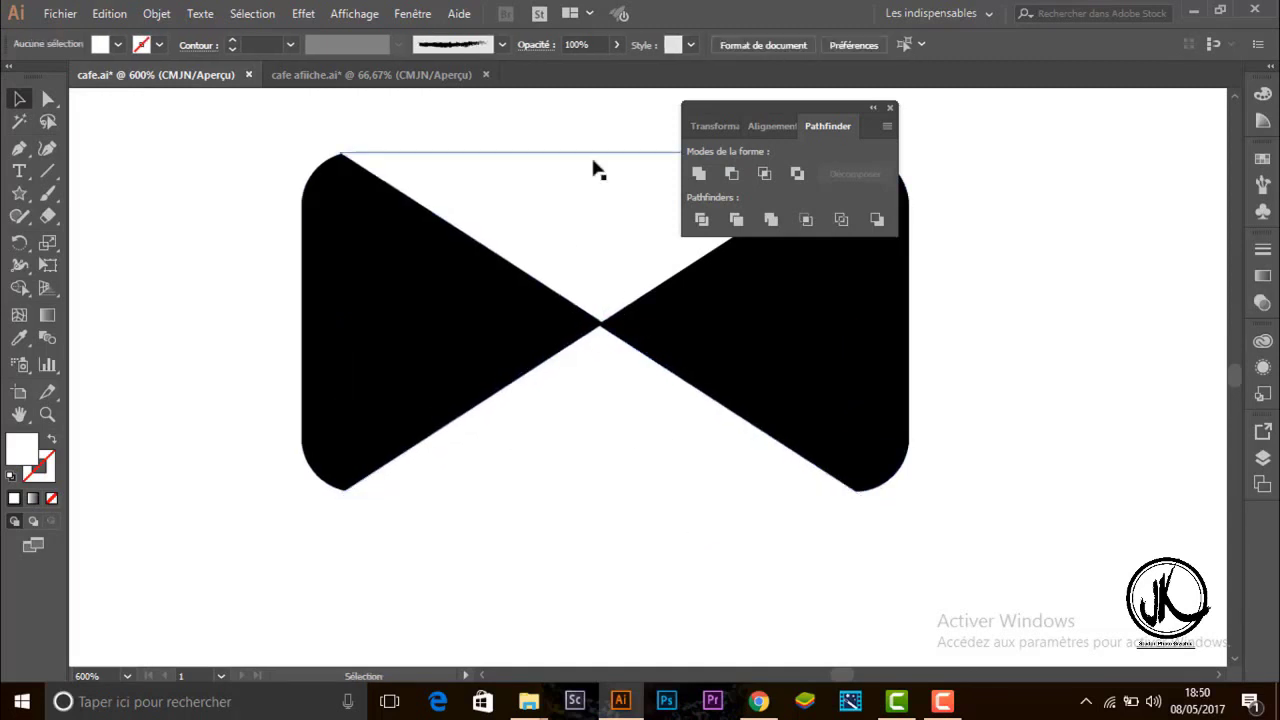
left_click_drag(595, 194, 600, 199)
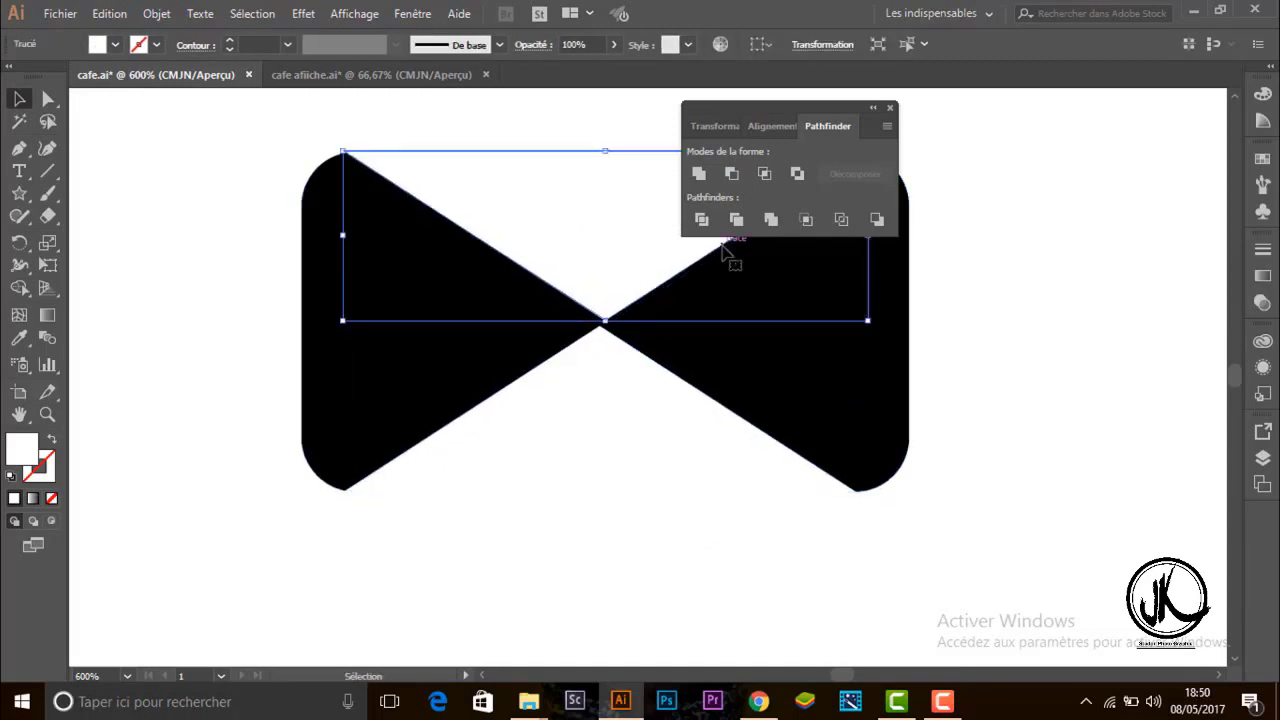
left_click(1050, 370)
left_click(680, 454)
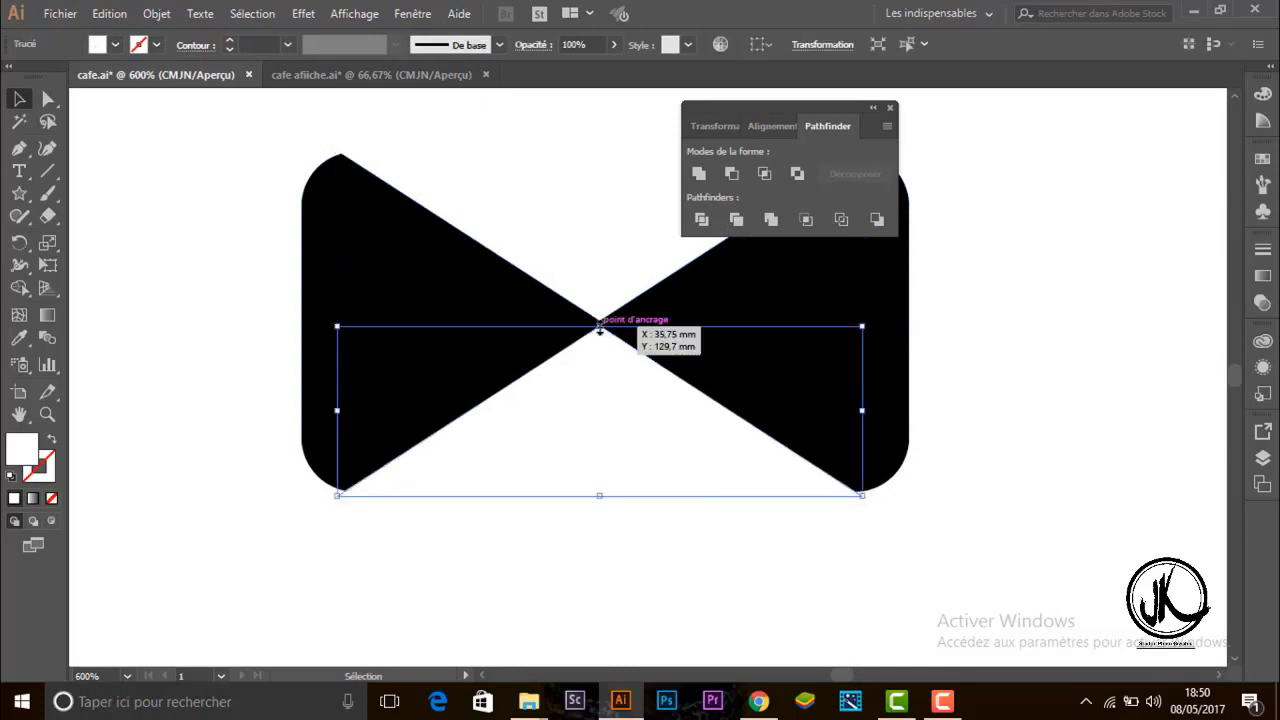
mouse_move(600, 322)
left_mouse_down()
mouse_move(600, 335)
mouse_move(600, 309)
left_mouse_up()
Snap the lower triangle's tip to the bow tie's centre, nudging it with arrow keys.
left_click(600, 300)
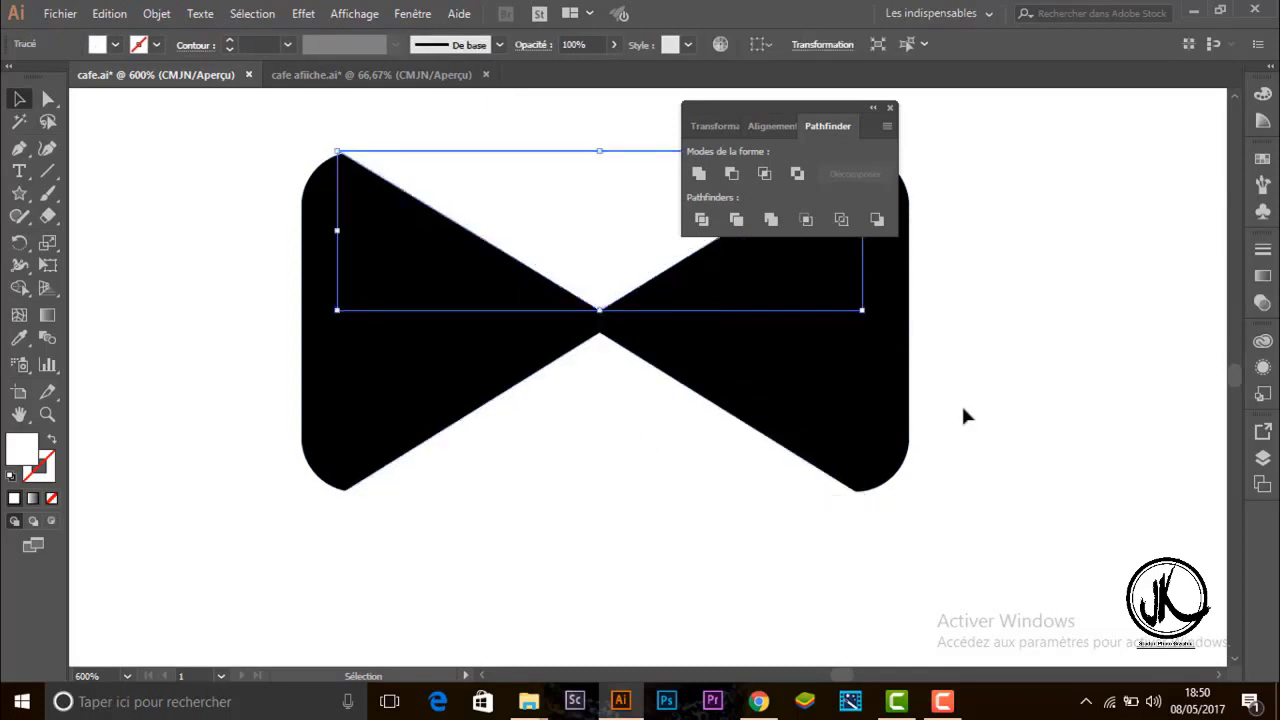
left_click(964, 403)
mouse_move(903, 532)
left_mouse_down()
mouse_move(302, 250)
mouse_move(298, 200)
left_mouse_up()
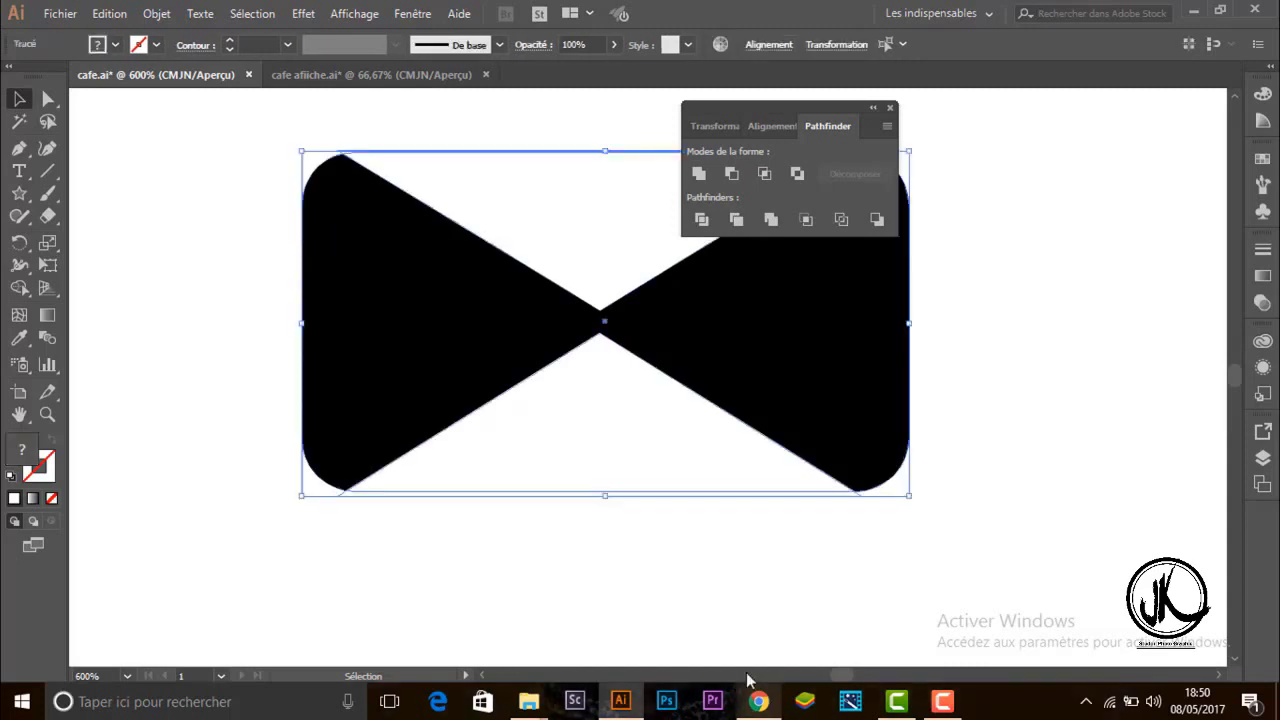
left_click(968, 373)
key("ctrl+a")
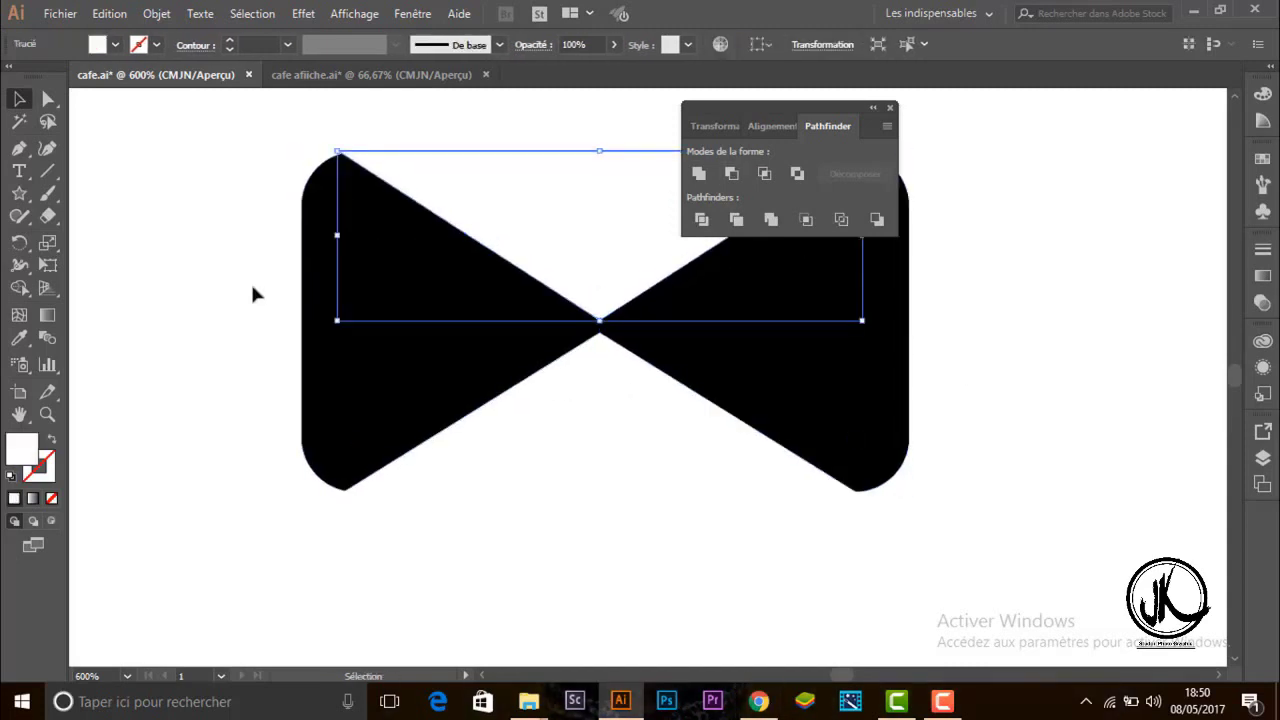
left_click(597, 344)
left_click_drag(603, 338, 606, 350)
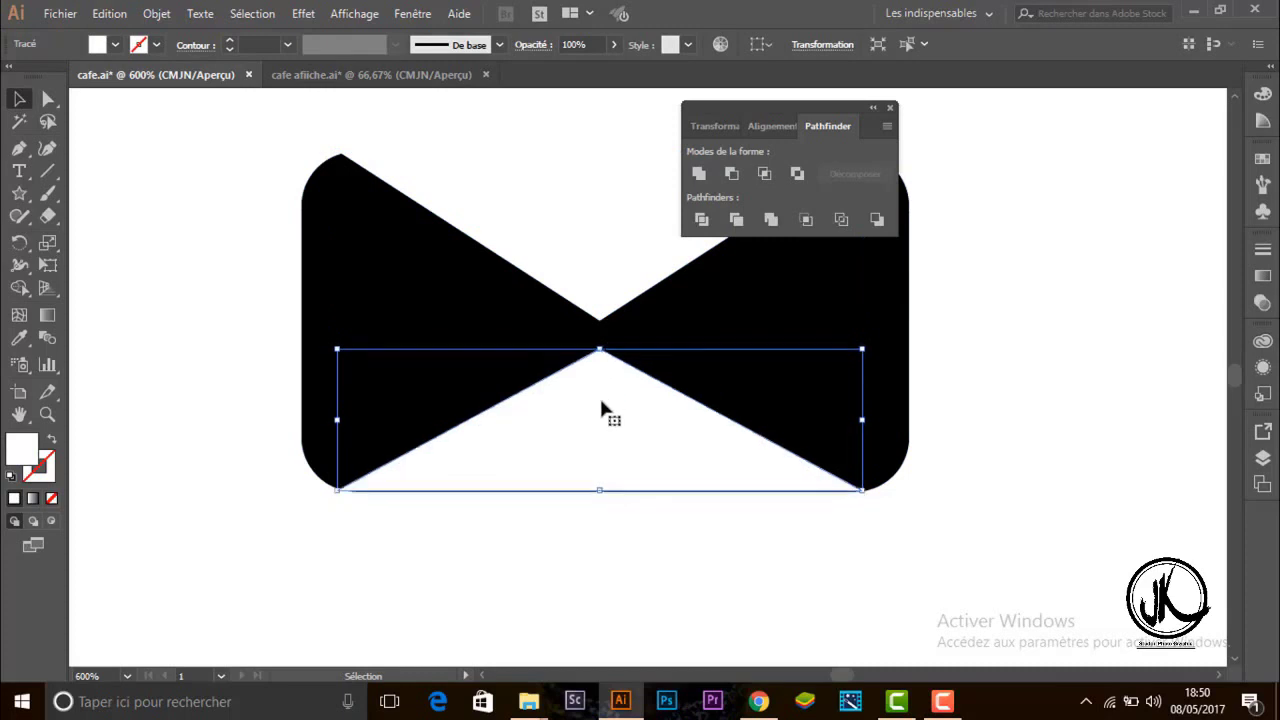
key("Right")
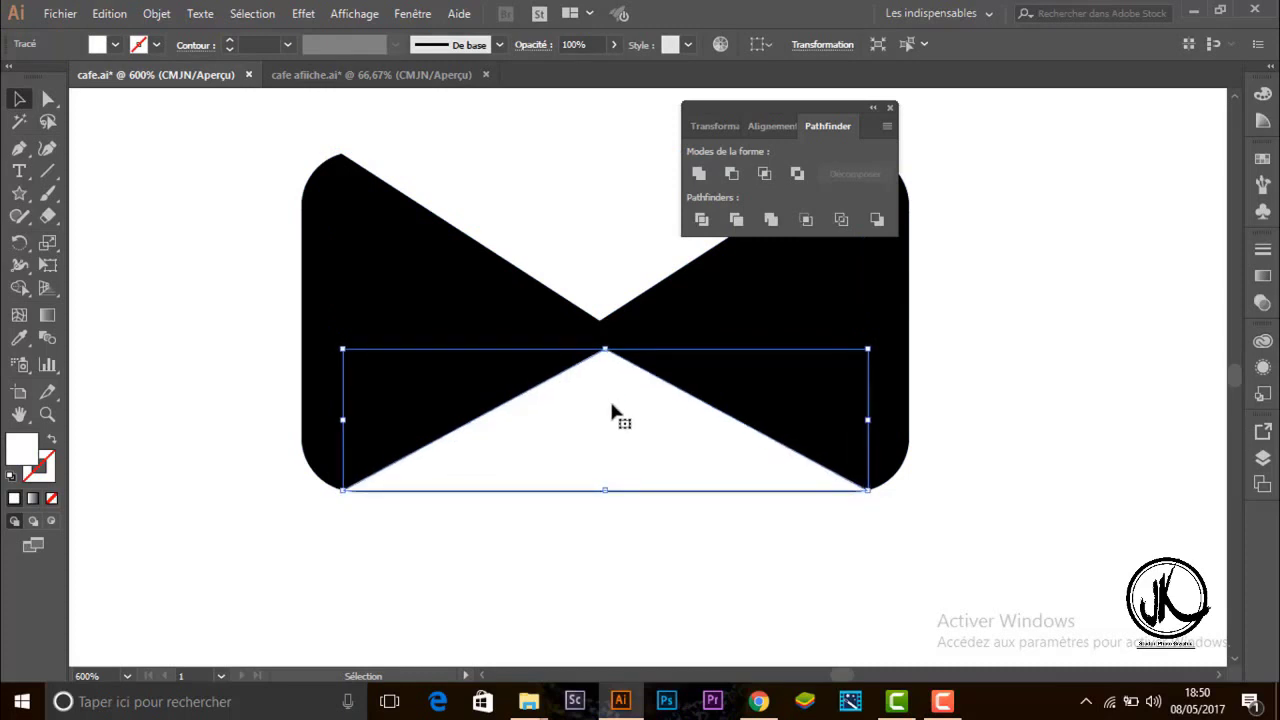
key("Left")
left_click(928, 491)
left_click(484, 474)
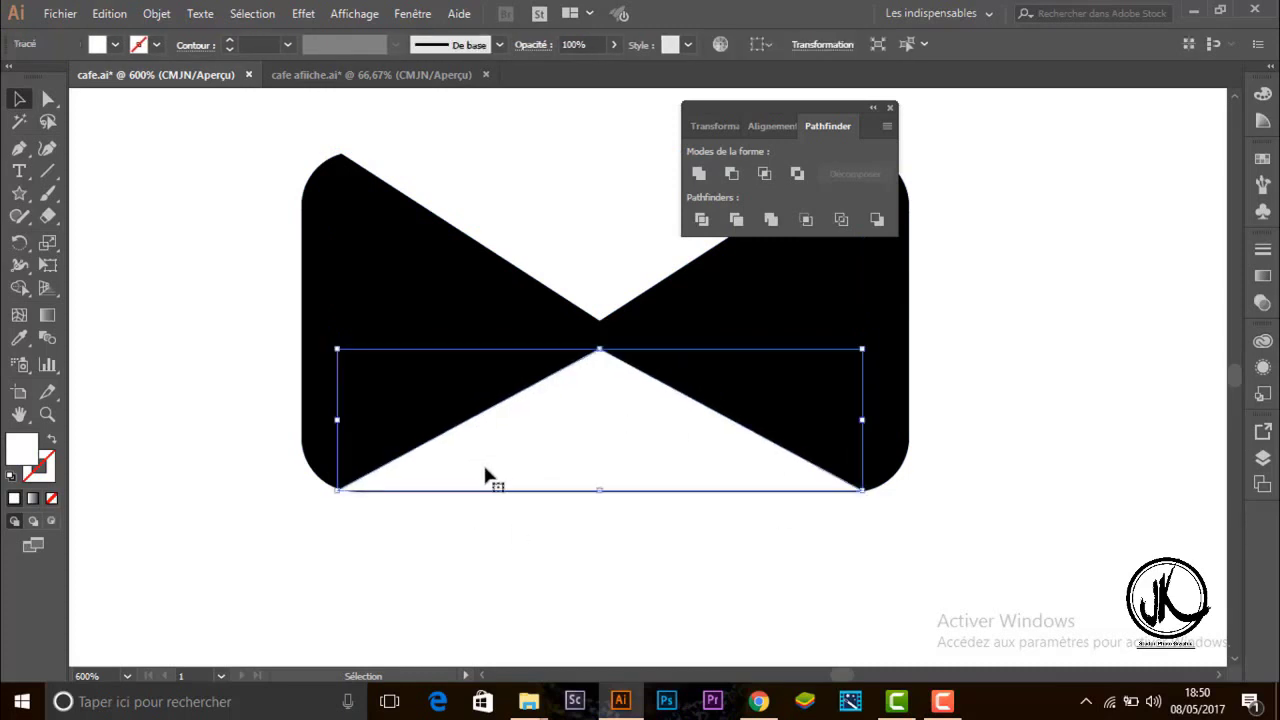
double_click(484, 474)
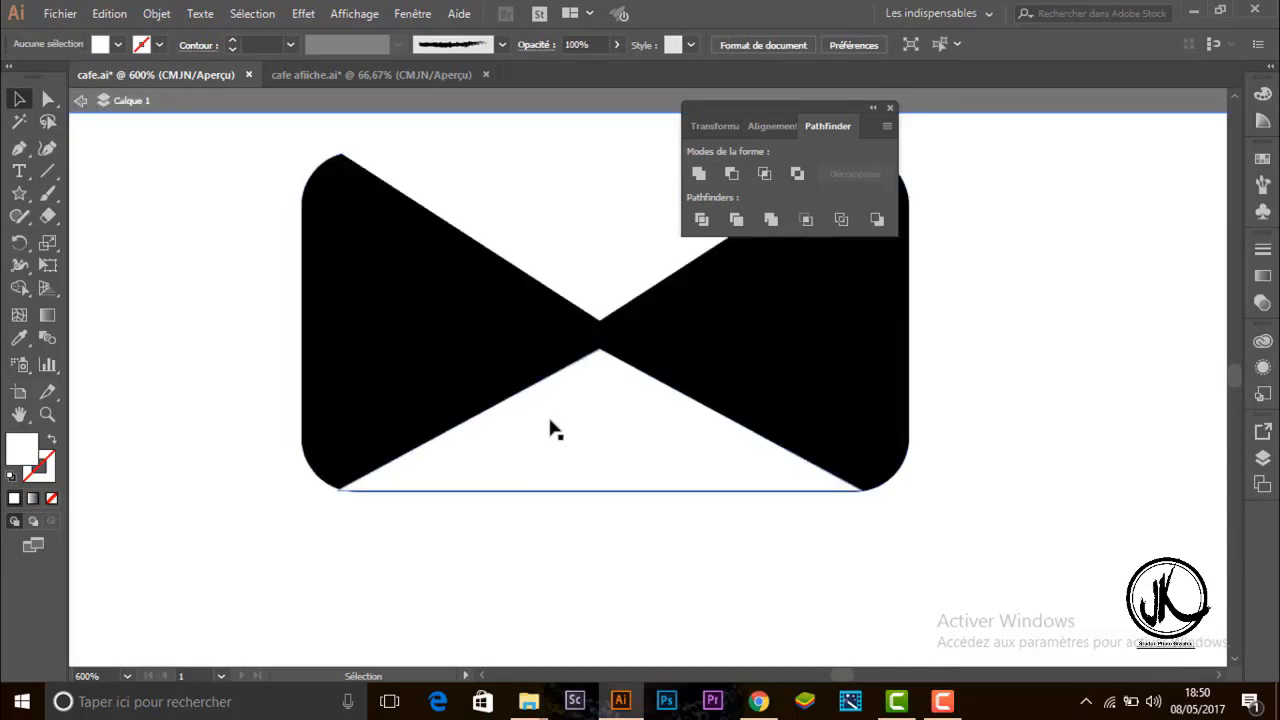
Place a triangle copy in the top notch and adjust both tips to narrow the knot.
left_click_drag(550, 428, 605, 295)
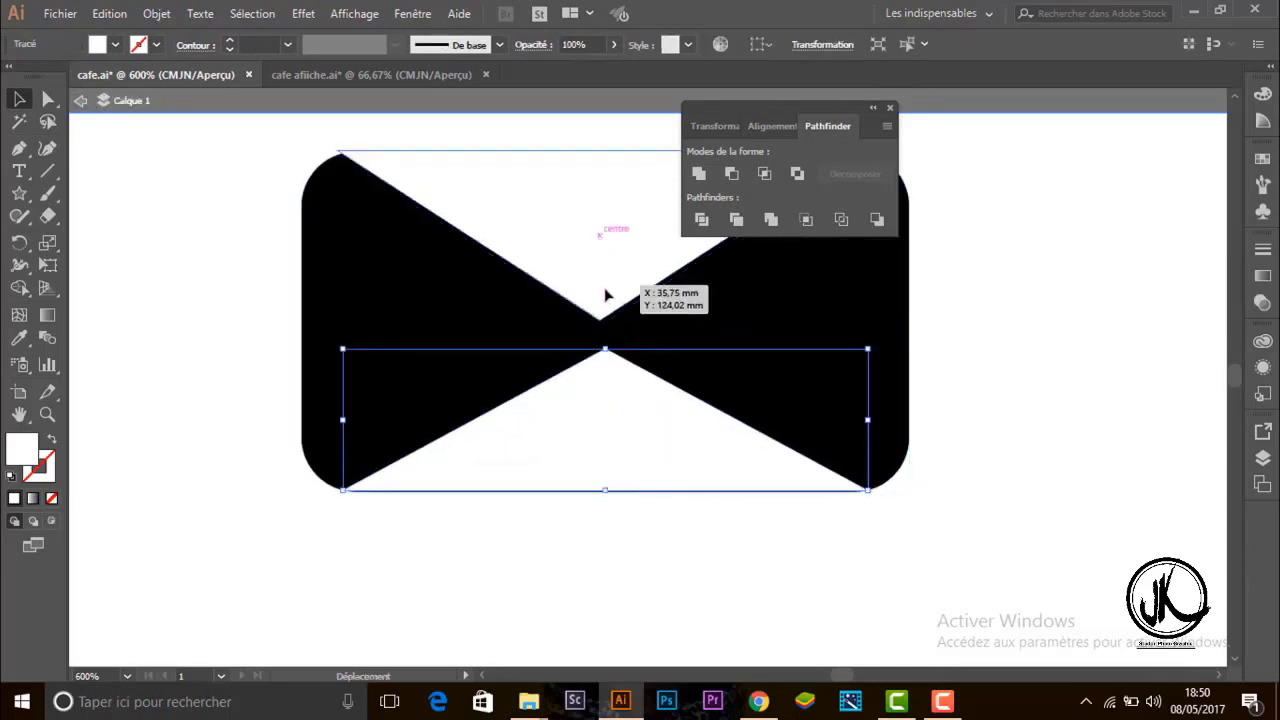
left_click_drag(605, 295, 612, 299)
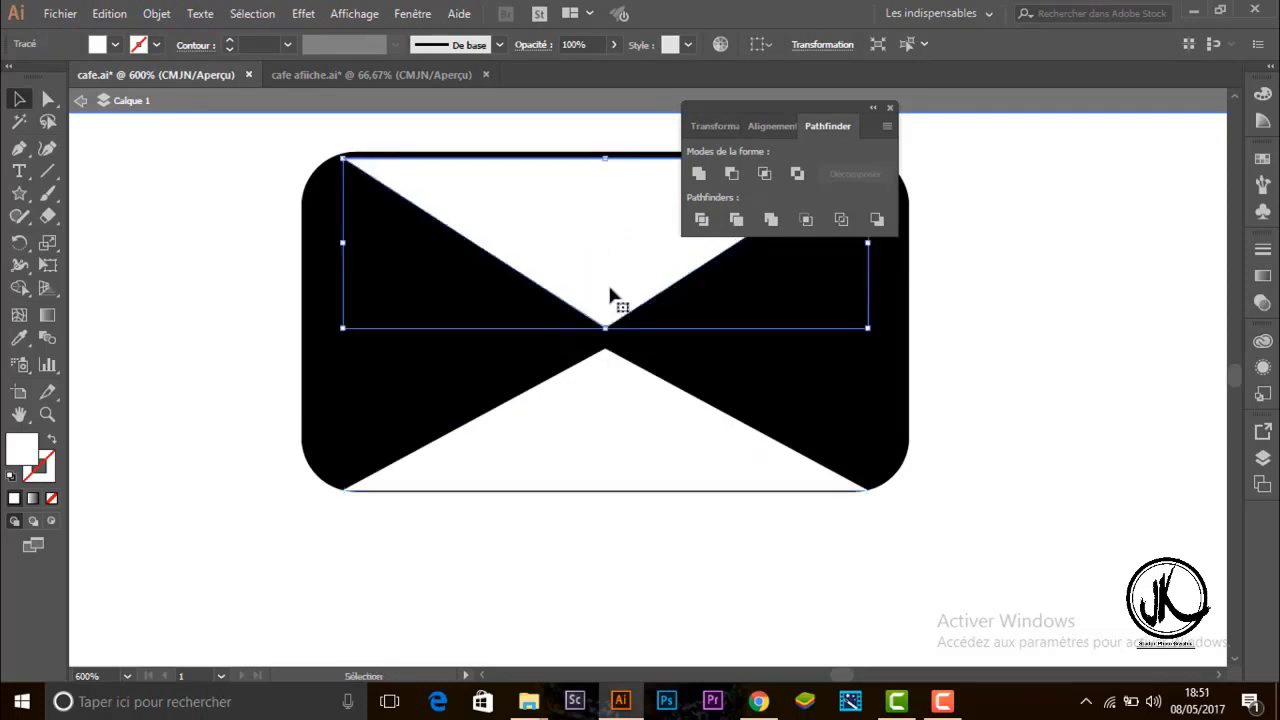
key("Up")
left_click_drag(606, 349, 605, 367)
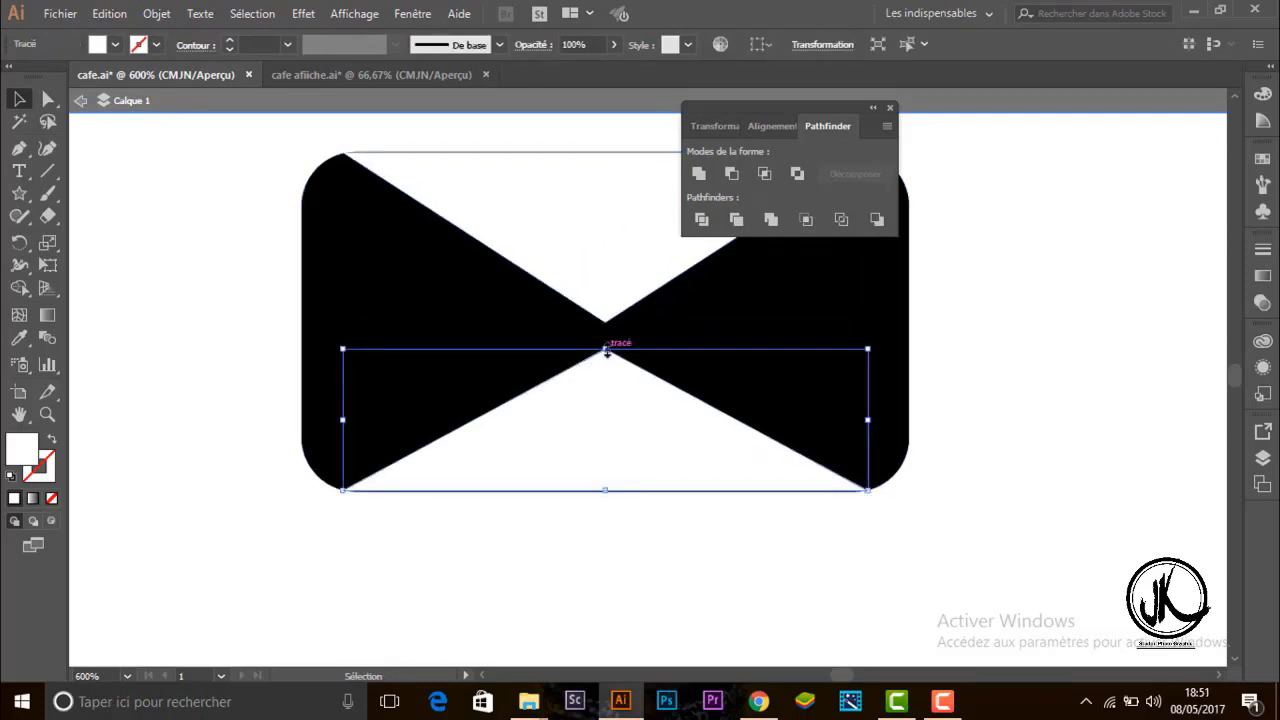
left_click_drag(605, 322, 605, 302)
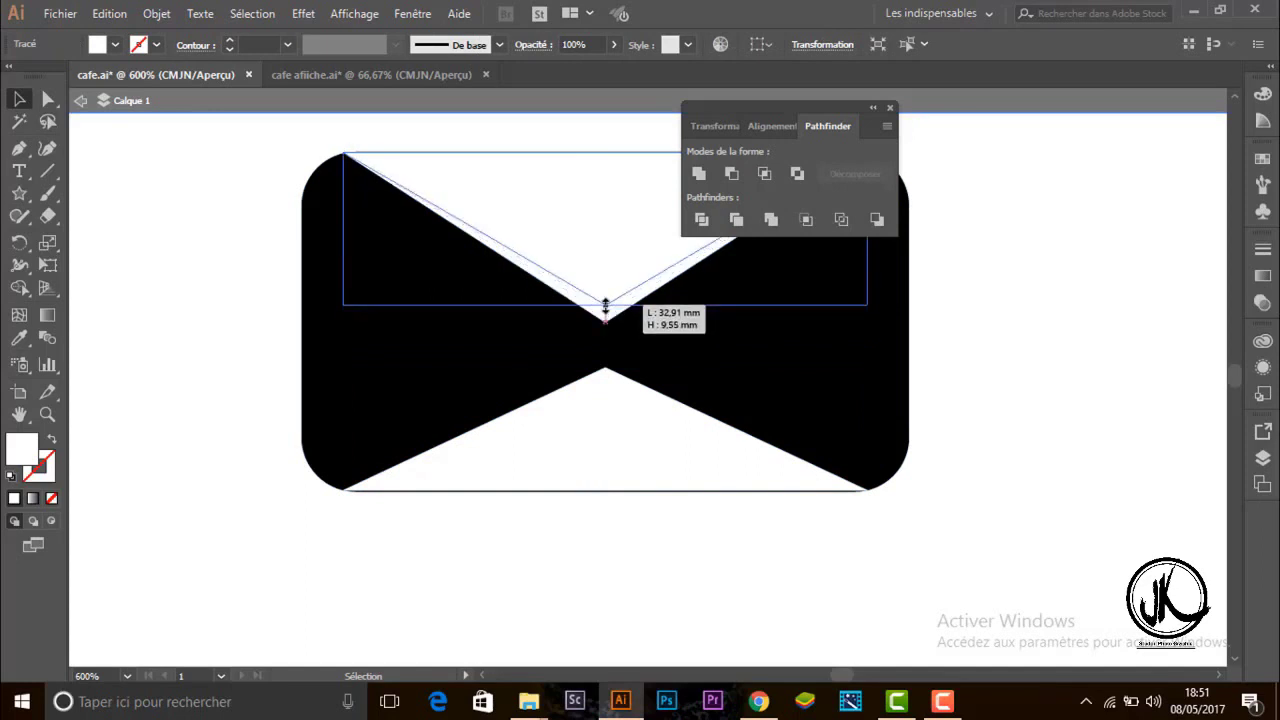
left_click(1063, 508)
left_click_drag(935, 563, 246, 226)
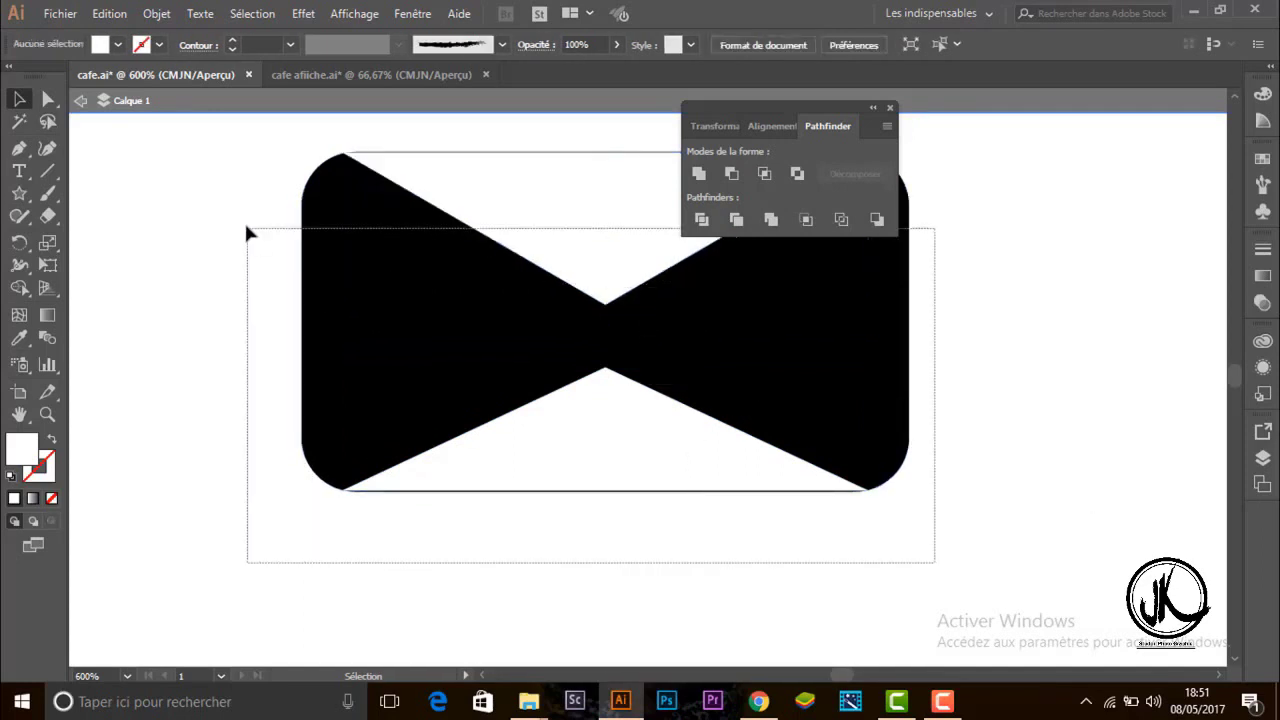
key("ctrl+shift+a")
Scale the top and bottom white triangles together.
left_click(597, 484)
left_click_drag(605, 490, 605, 510)
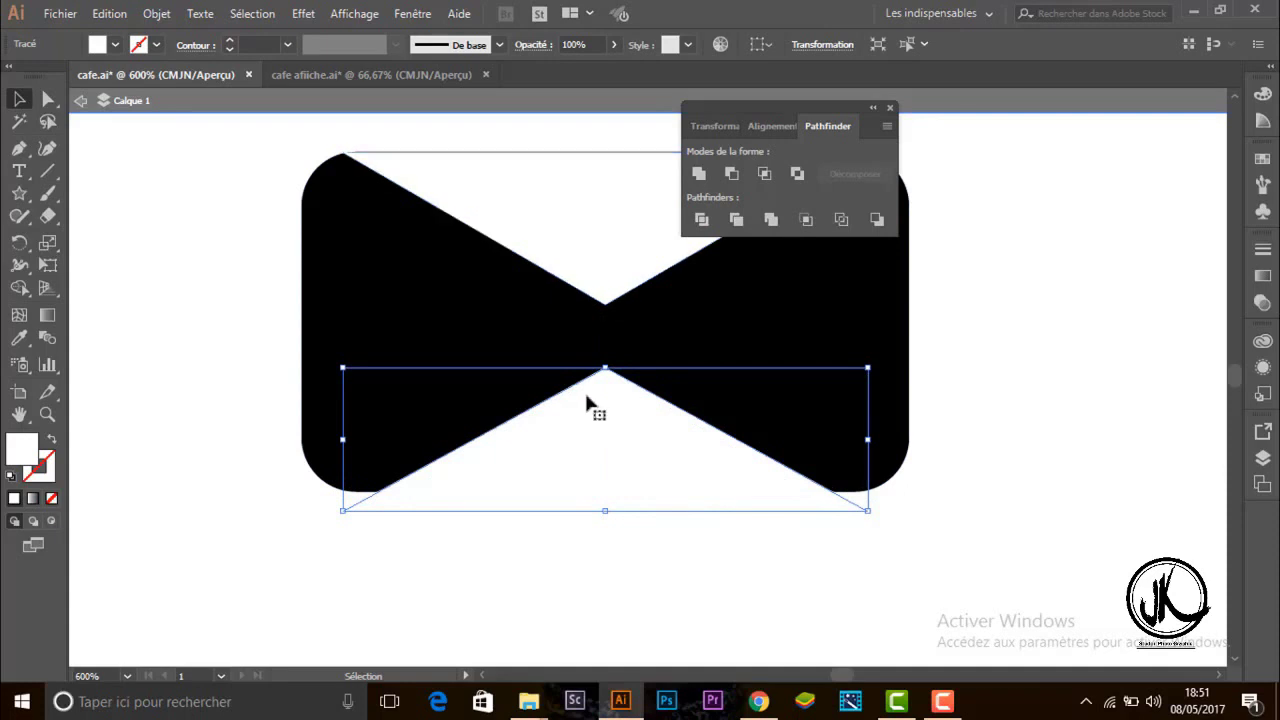
key("ctrl+z")
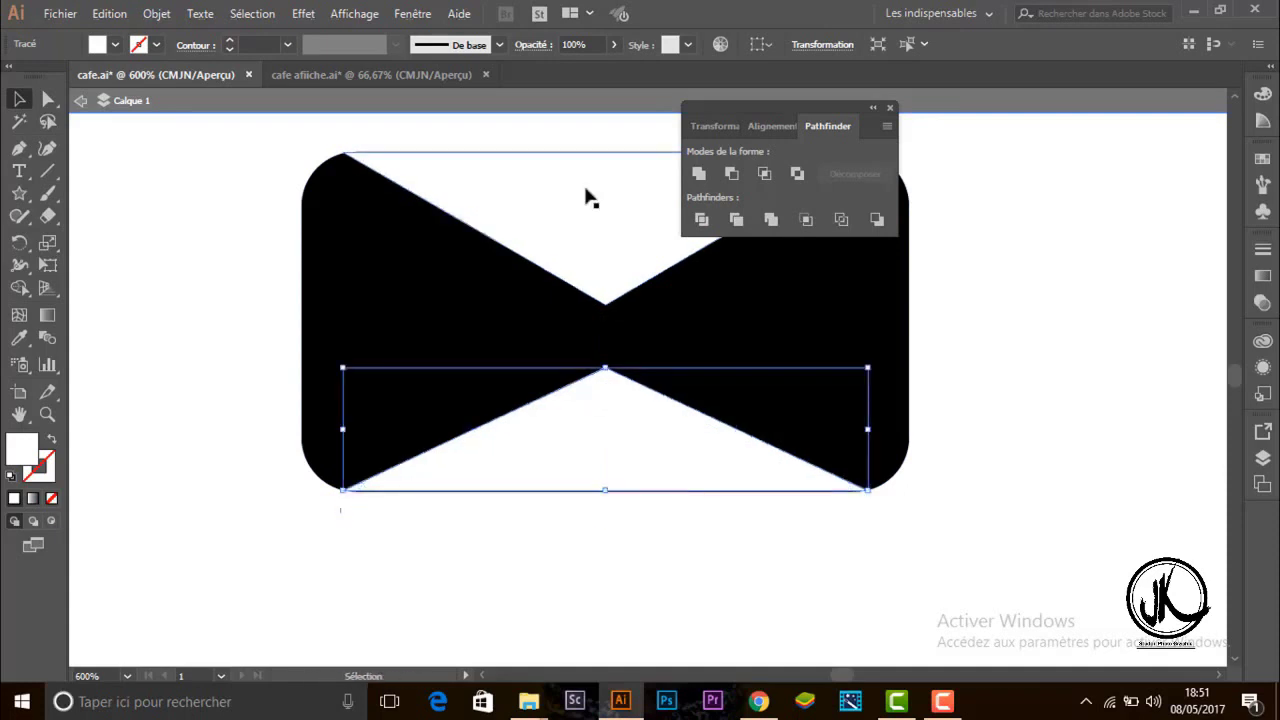
left_click(588, 192)
left_click(651, 441)
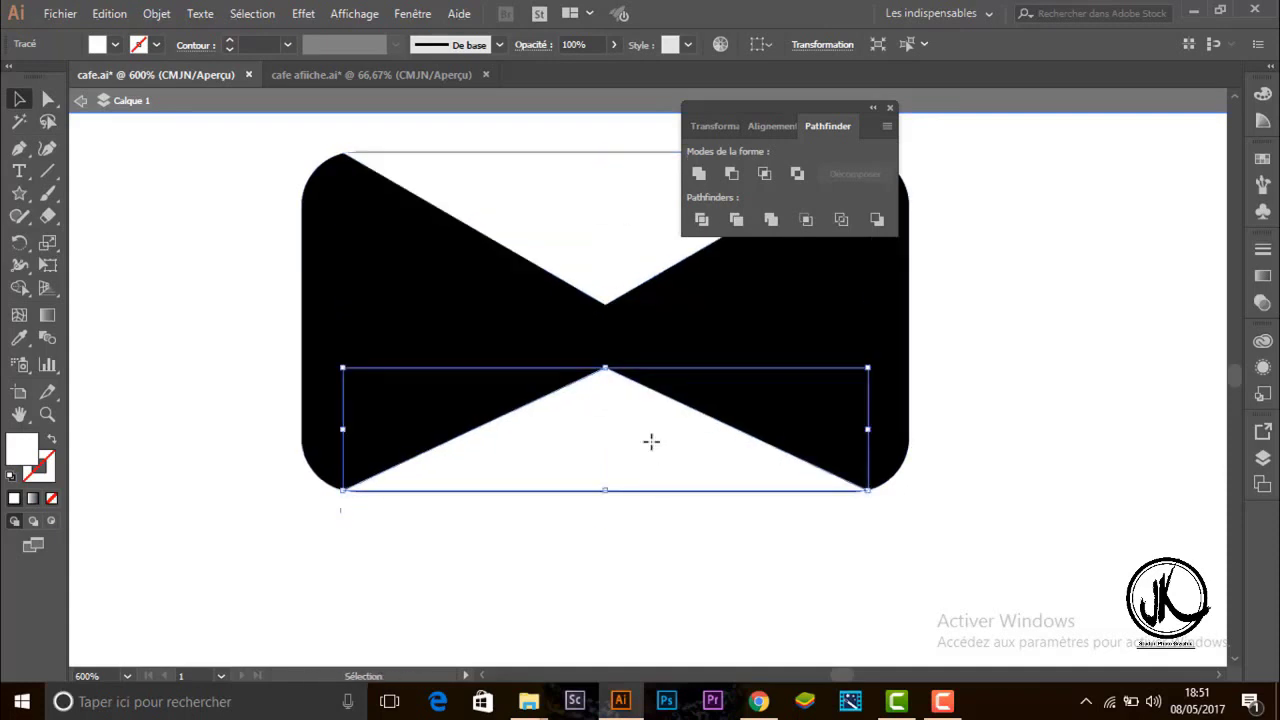
left_click(631, 266, "shift")
left_click_drag(869, 492, 880, 495)
Subtract the triangles with Pathfinder Minus Front and round the bow tie's corners.
left_click_drag(966, 580, 216, 168)
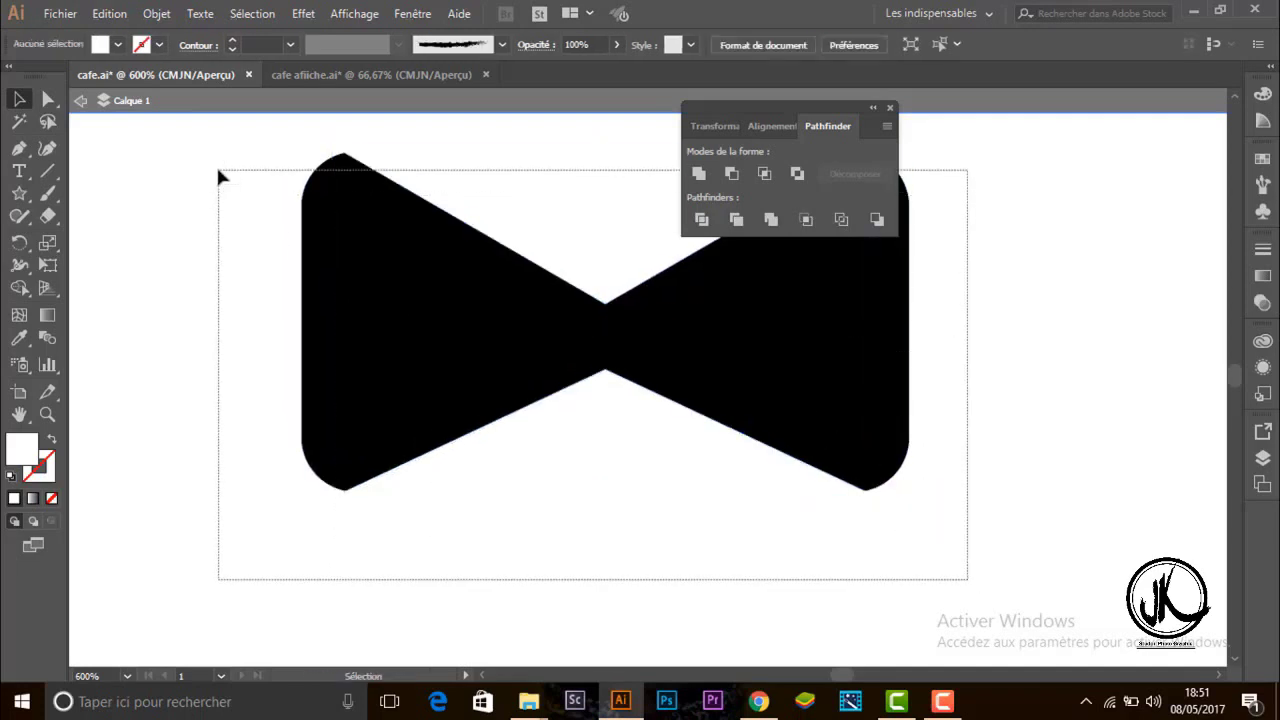
left_click(731, 173)
left_click(1020, 402)
key("a")
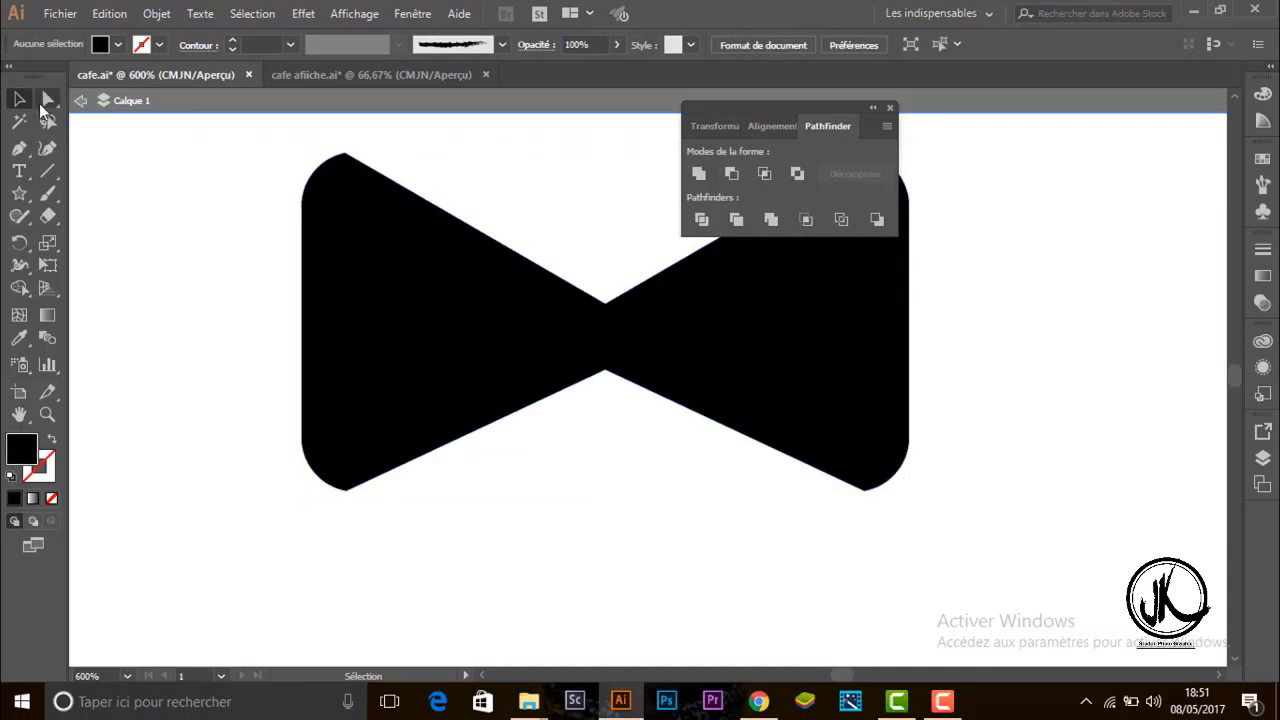
left_click(630, 382)
left_click_drag(608, 394, 606, 486)
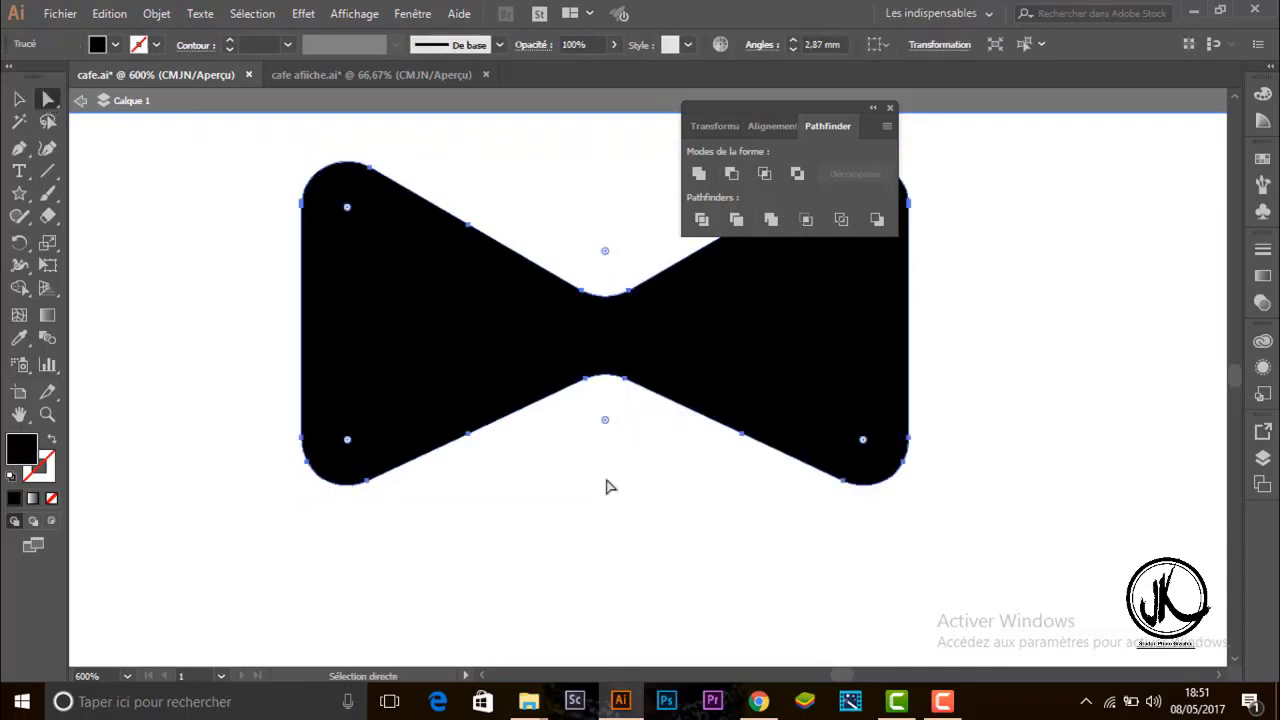
Zoom out to the whole face and fill the bow tie red.
left_click(608, 486)
left_click(47, 414)
left_click(506, 366, "alt")
left_click(829, 417, "alt")
left_click(829, 417, "alt")
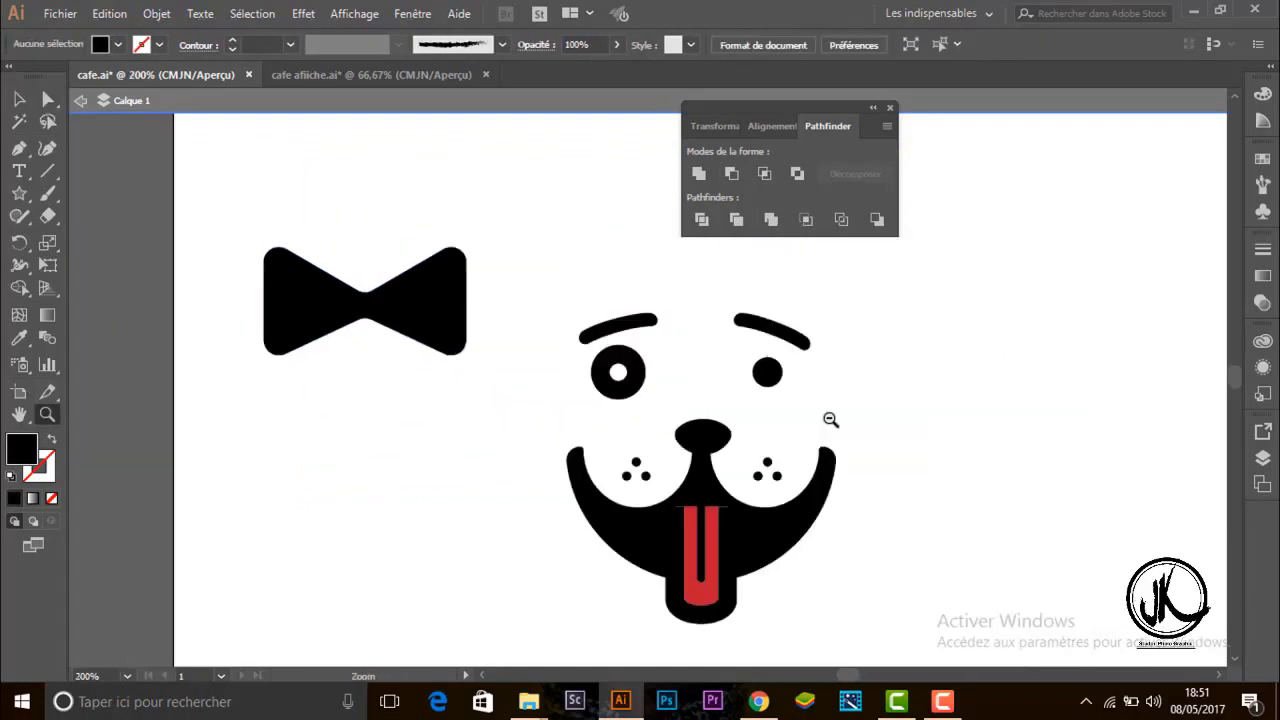
left_click(829, 417, "alt")
left_click(22, 100)
left_click(368, 295)
left_click(117, 45)
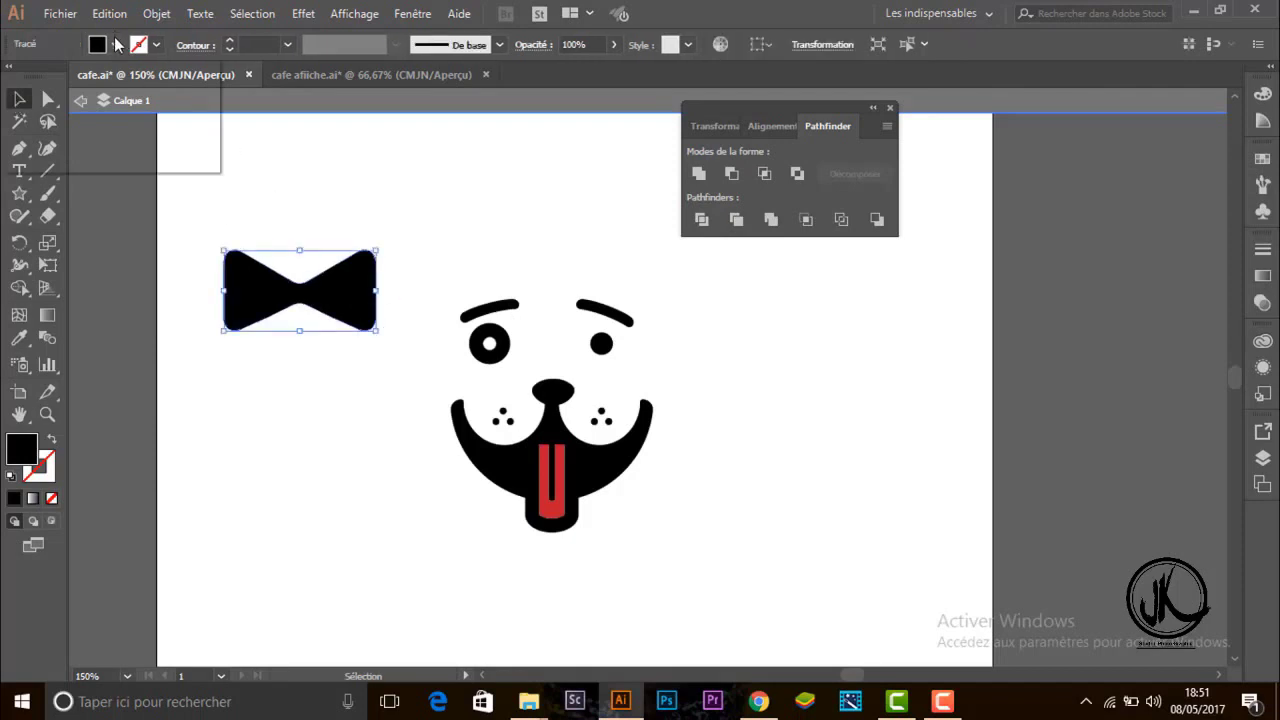
left_click(150, 83)
Move the bow tie just below the dog's mouth and zoom in on it.
left_click(338, 288)
mouse_move(349, 291)
left_mouse_down()
mouse_move(606, 617)
mouse_move(601, 576)
left_mouse_up()
left_click(715, 563)
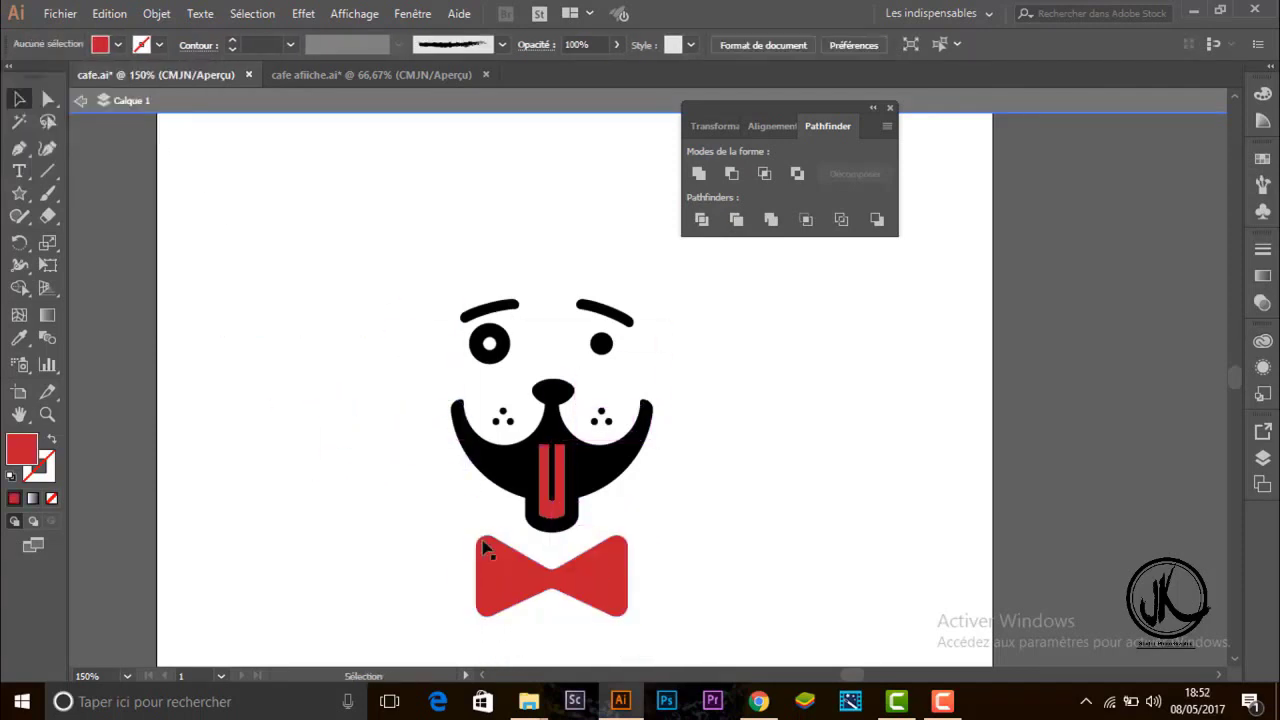
left_click(615, 545)
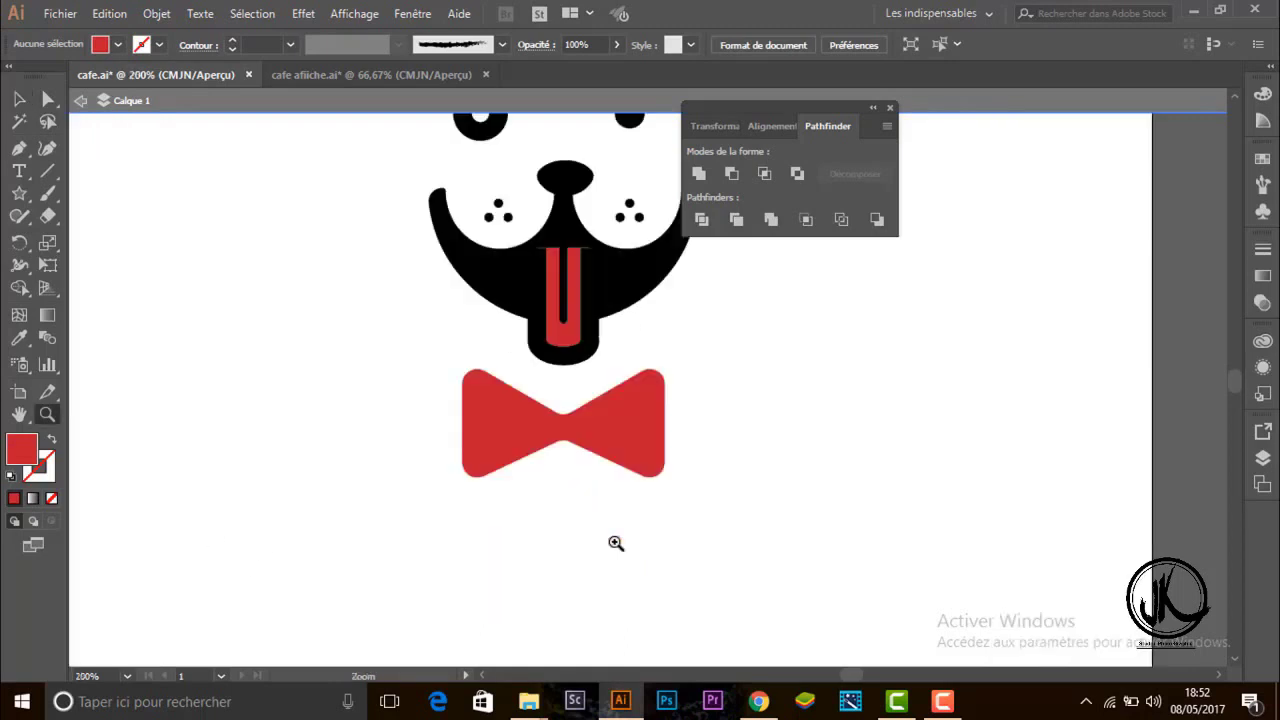
left_click(643, 478)
left_click(47, 100)
left_click(520, 300)
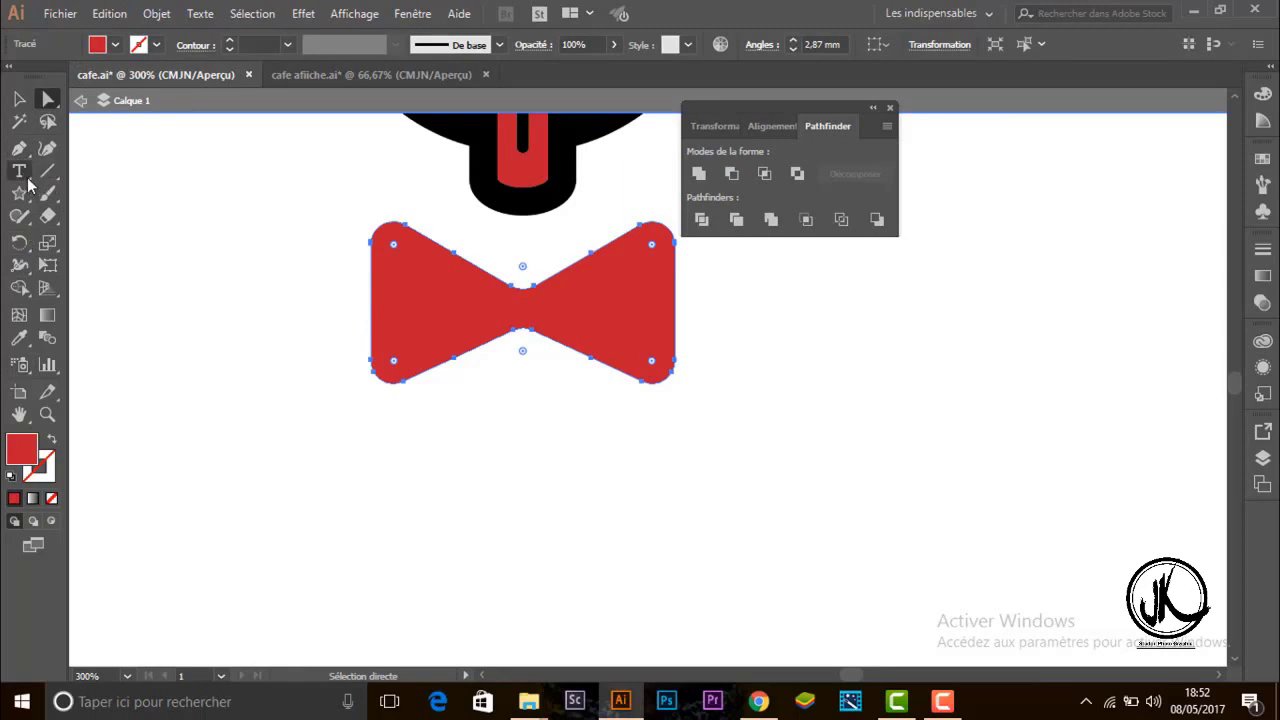
Draw a small black-filled rectangle at the bow tie's centre as the knot.
left_click_drag(22, 205, 110, 194)
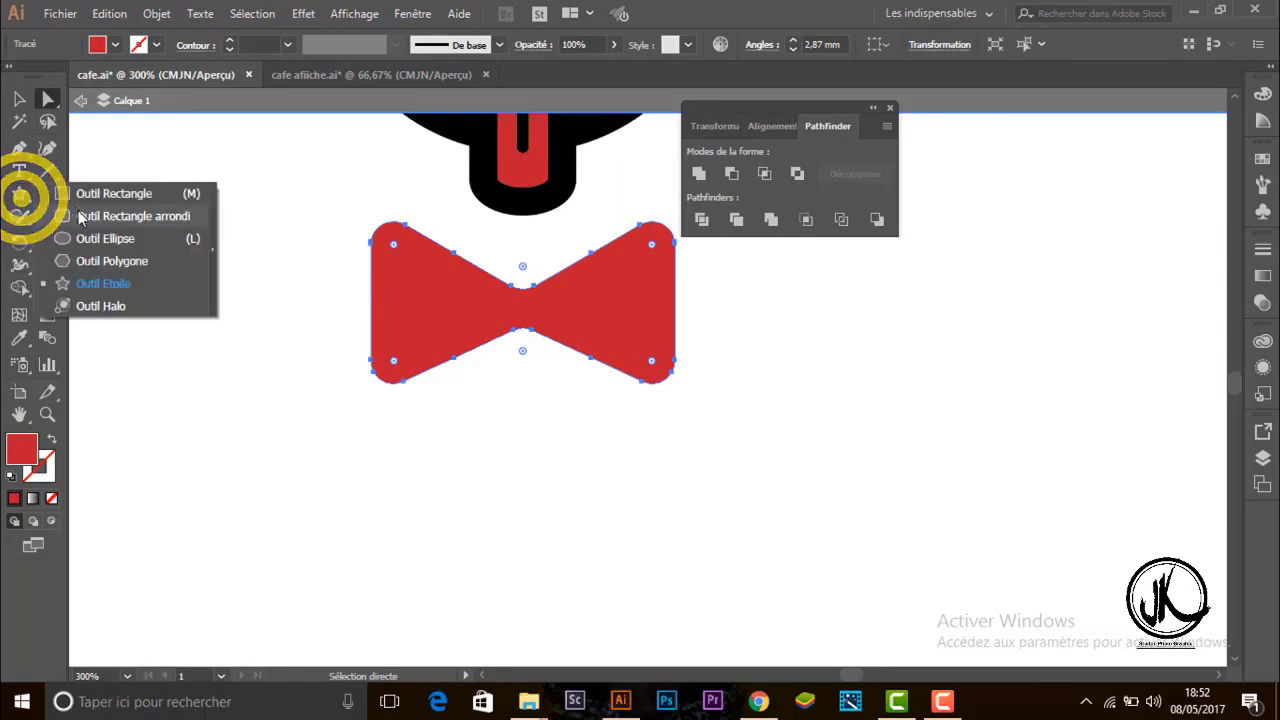
left_click_drag(517, 285, 530, 326)
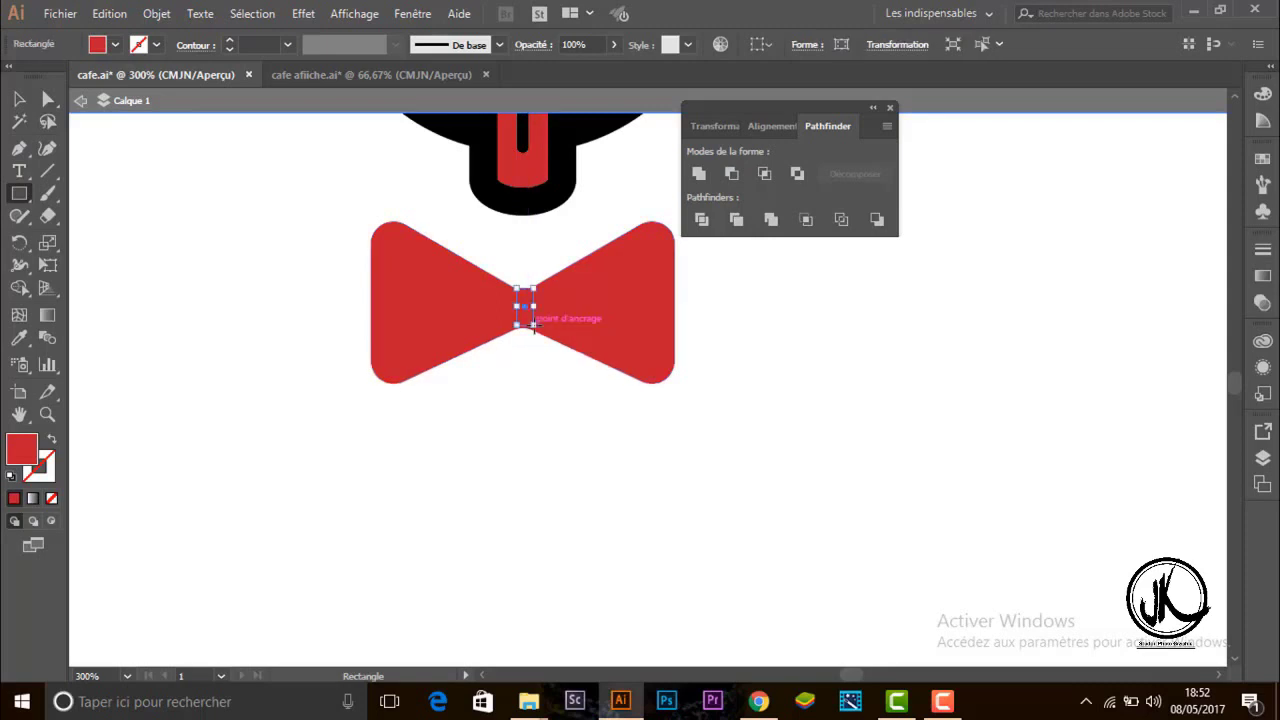
left_click(115, 44)
left_click(51, 76)
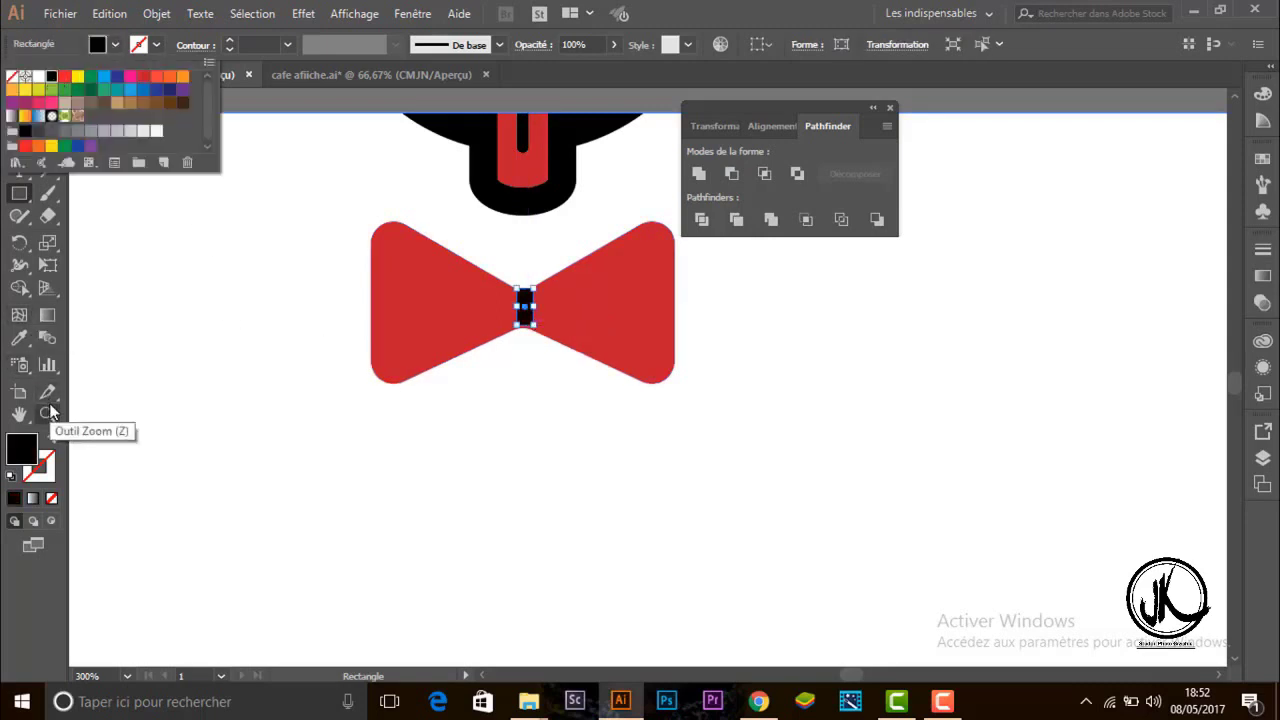
left_click(505, 330)
left_click(690, 383)
Lengthen the black knot rectangle and round its corners slightly.
left_click(47, 414)
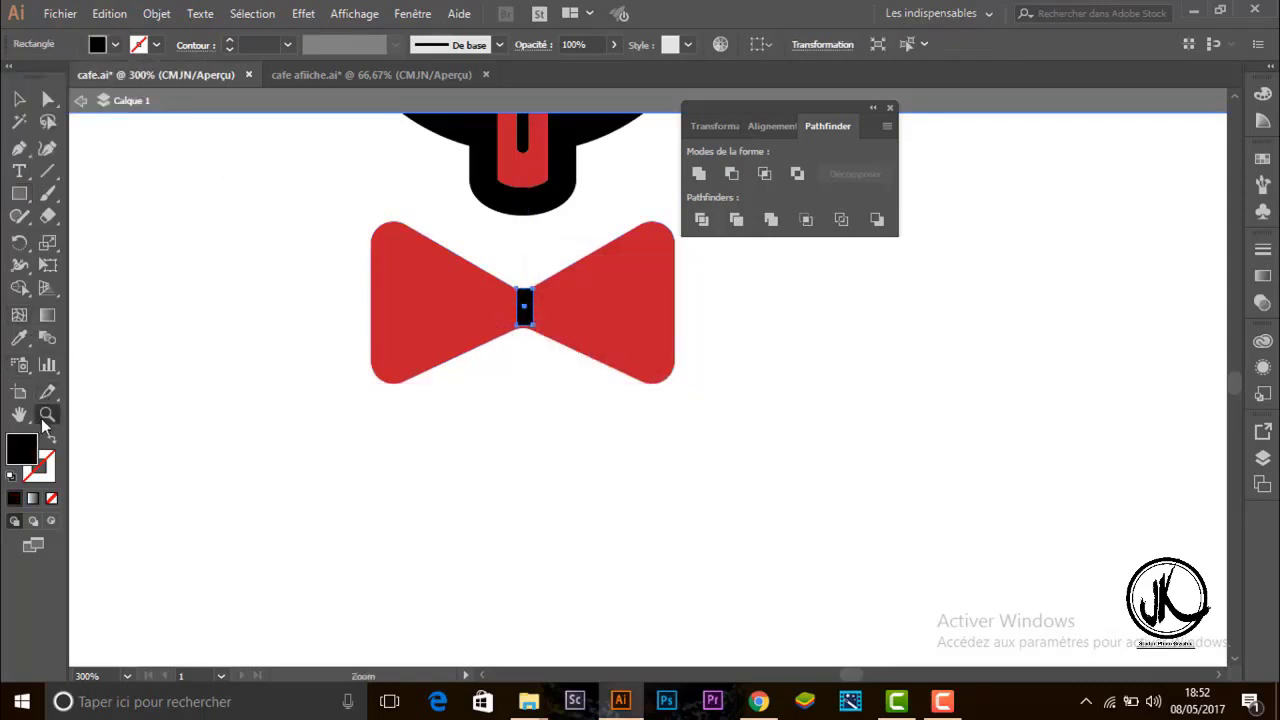
left_click(570, 313)
left_click(600, 397)
left_click(757, 358)
left_click(21, 96)
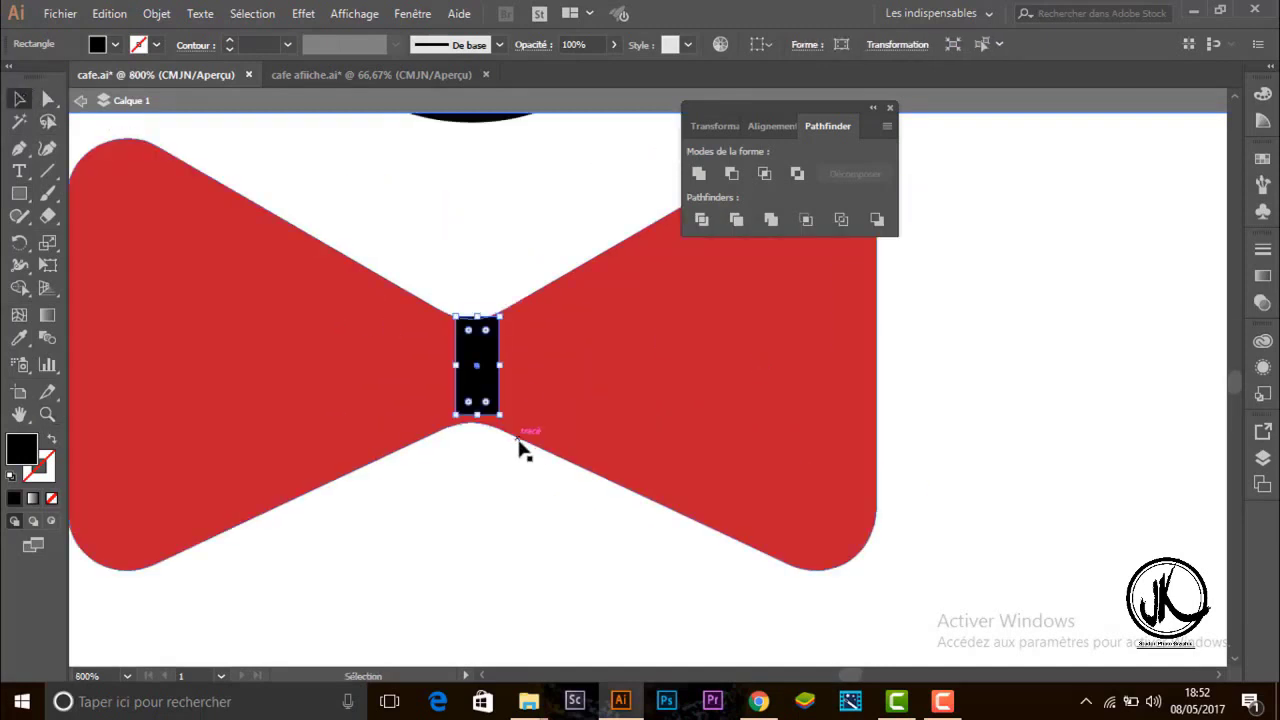
left_click_drag(478, 413, 478, 427)
left_click(48, 100)
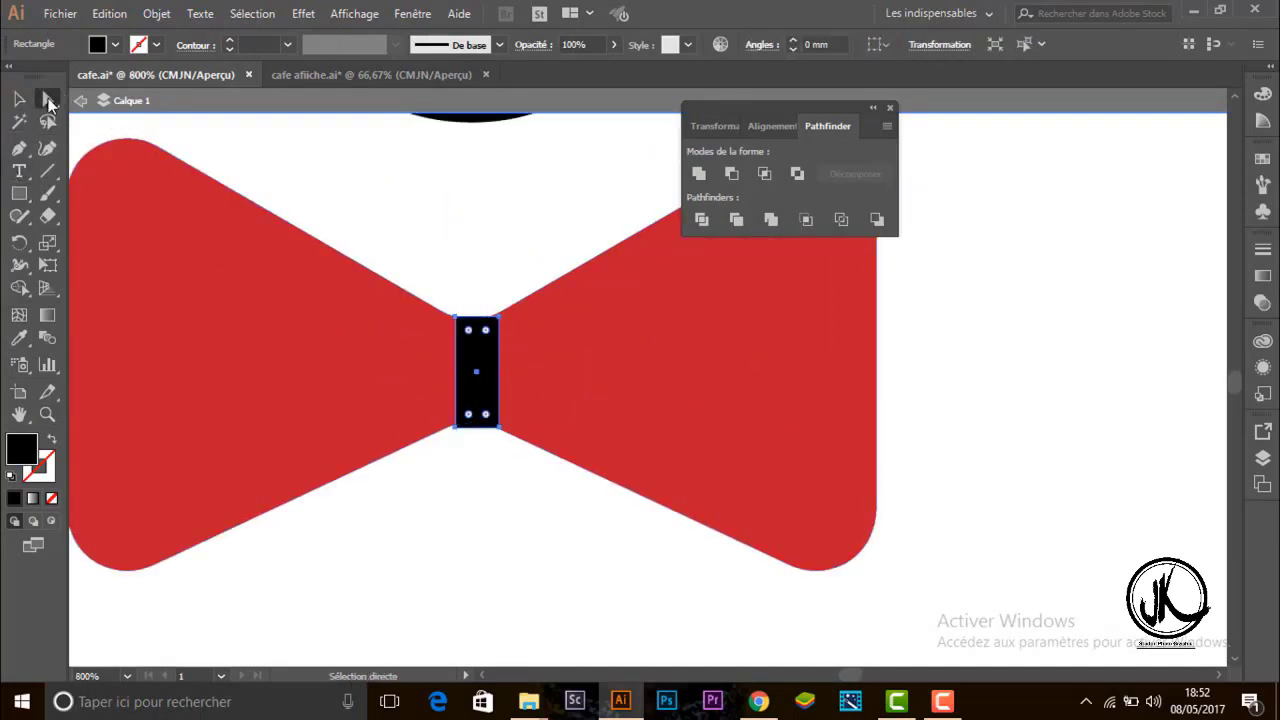
left_click_drag(487, 332, 478, 352)
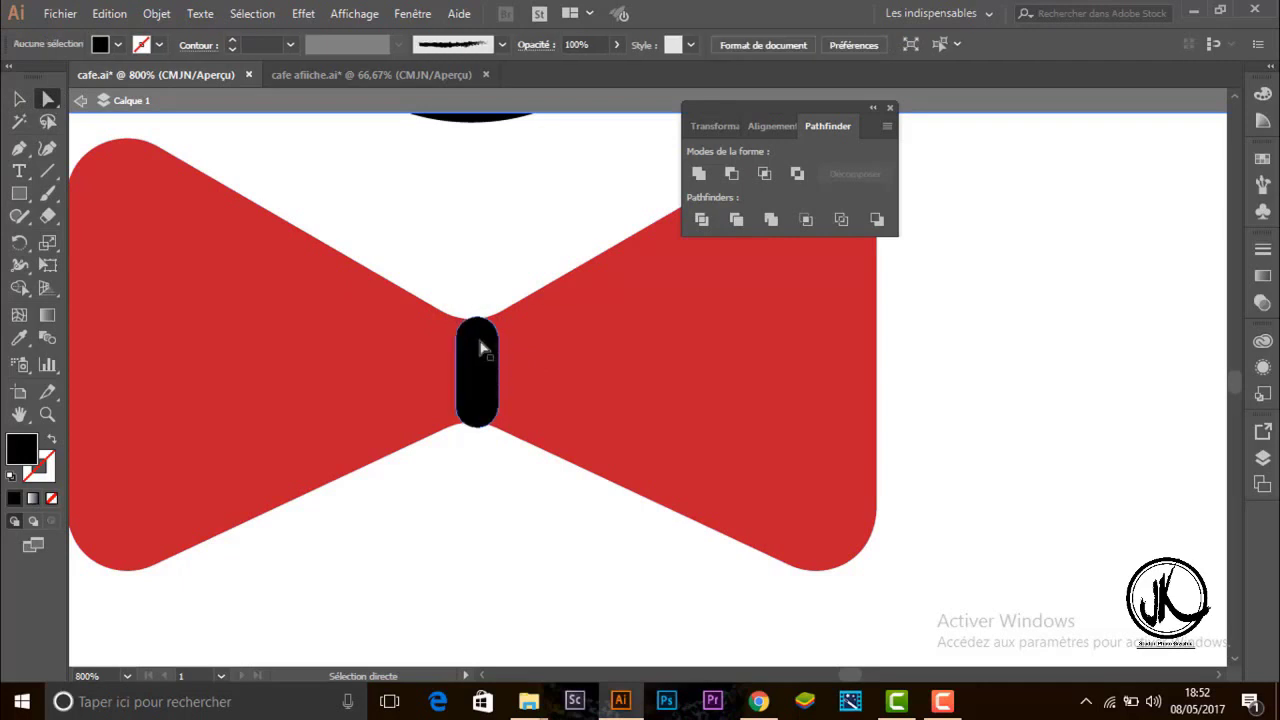
left_click_drag(477, 341, 477, 333)
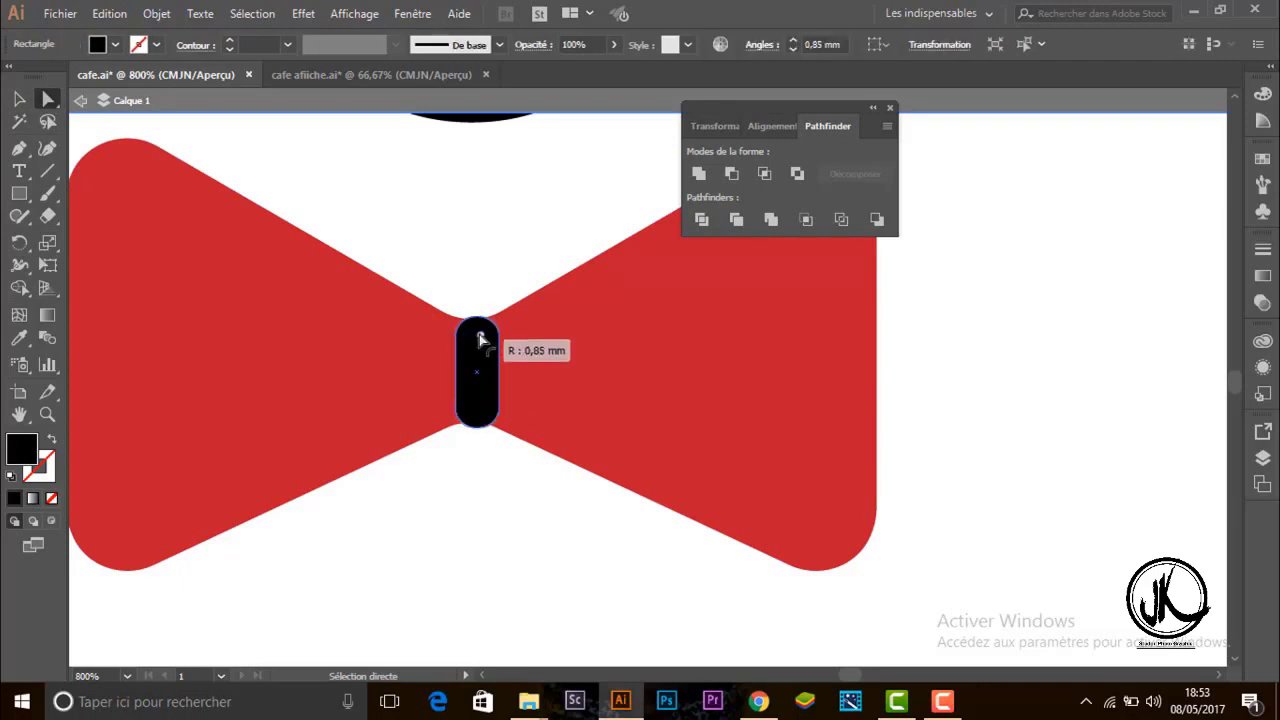
left_click(514, 236)
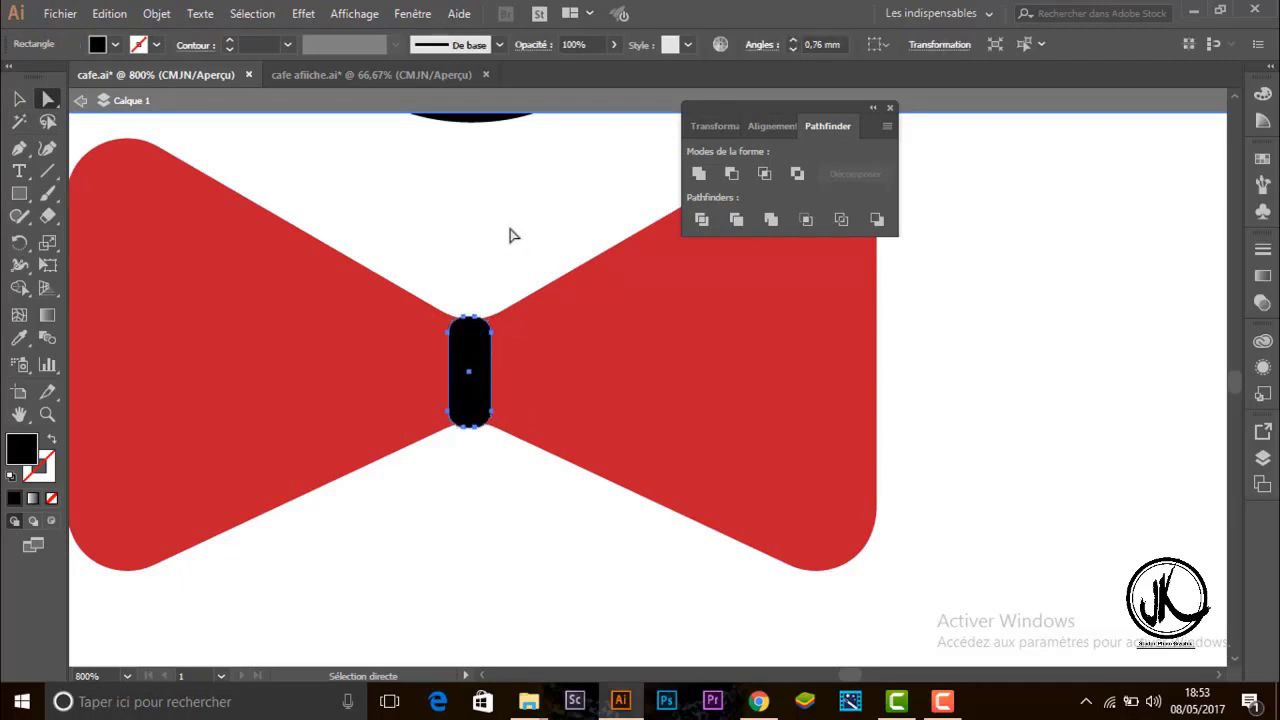
Select the red bow tie shape to set its outline colour.
key("z")
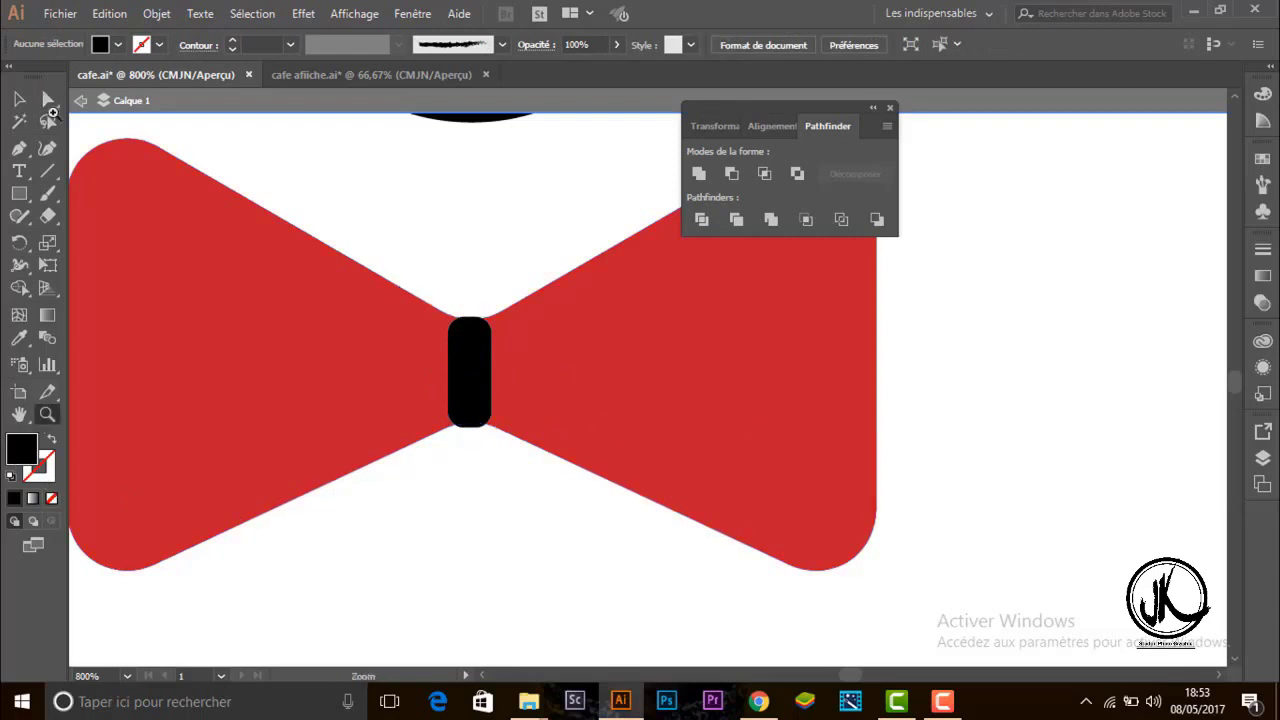
left_click(48, 100)
left_click(273, 286)
left_click(156, 45)
Give the bow tie a black outline, then zoom out to 100% to show the whole dog.
left_click(61, 82)
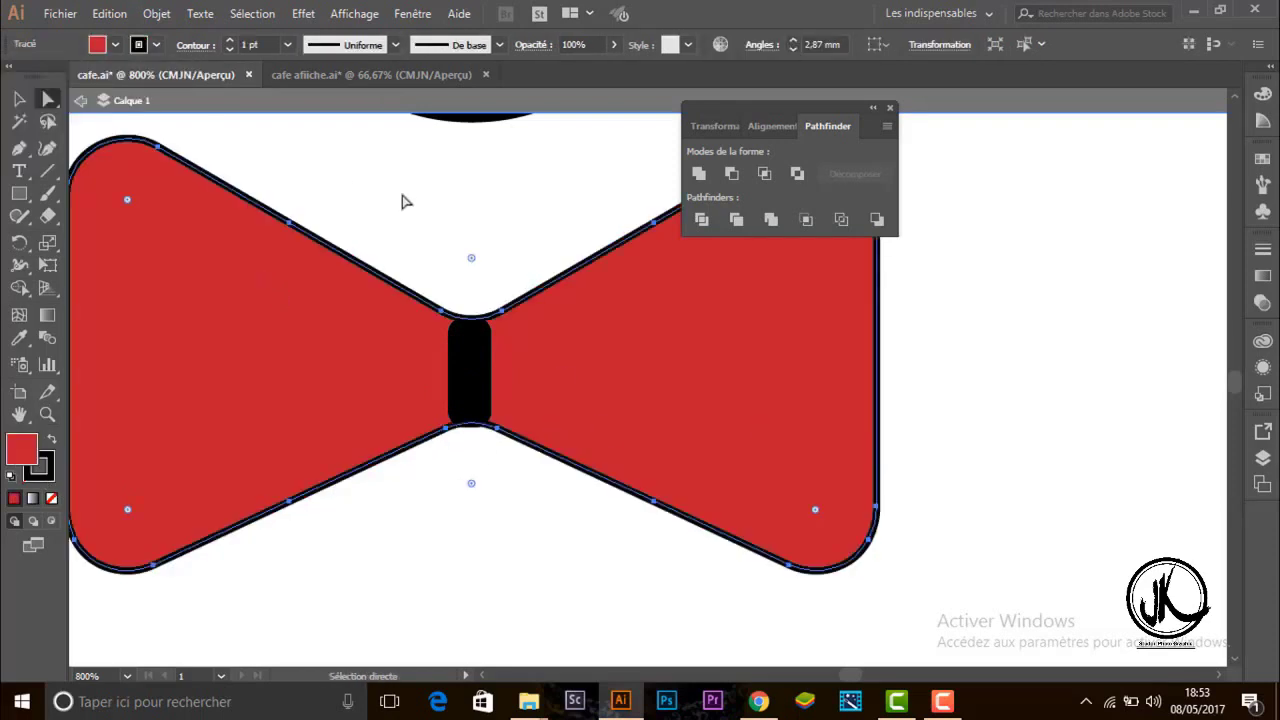
left_click(403, 200)
left_click(47, 414)
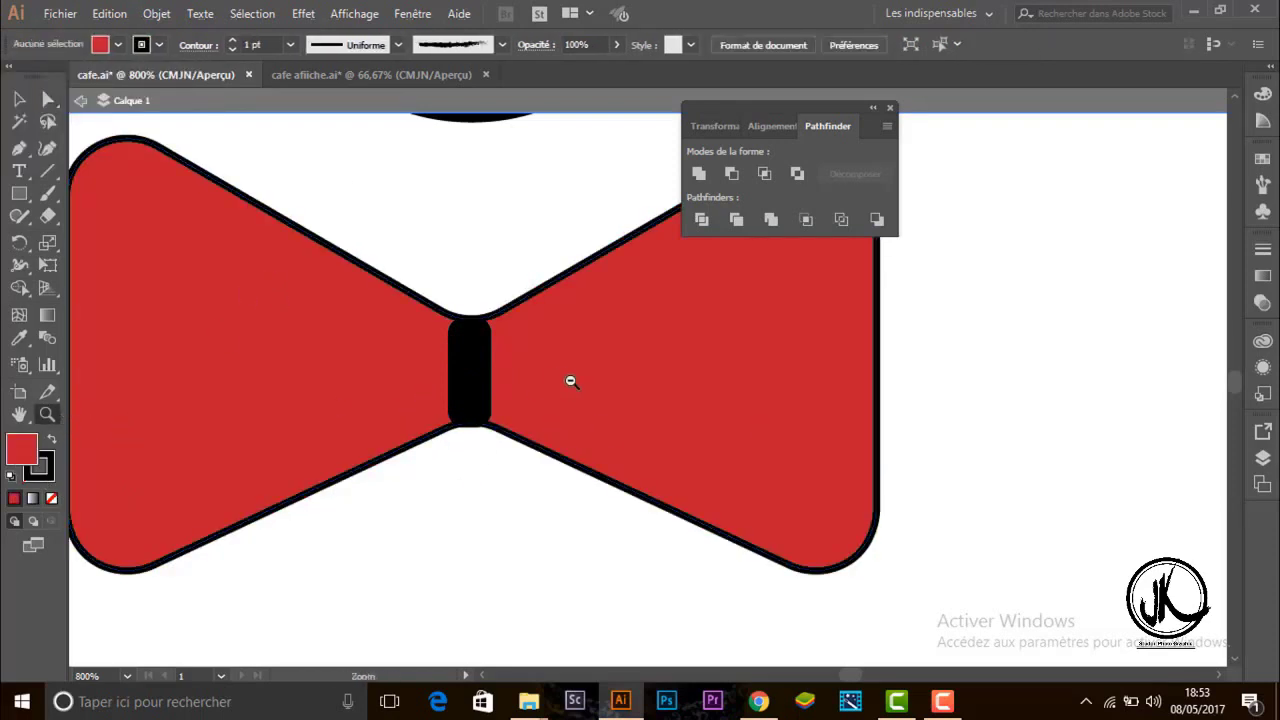
left_click(851, 391, "alt")
left_click(710, 327, "alt")
left_click(710, 327, "alt")
left_click(694, 346, "alt")
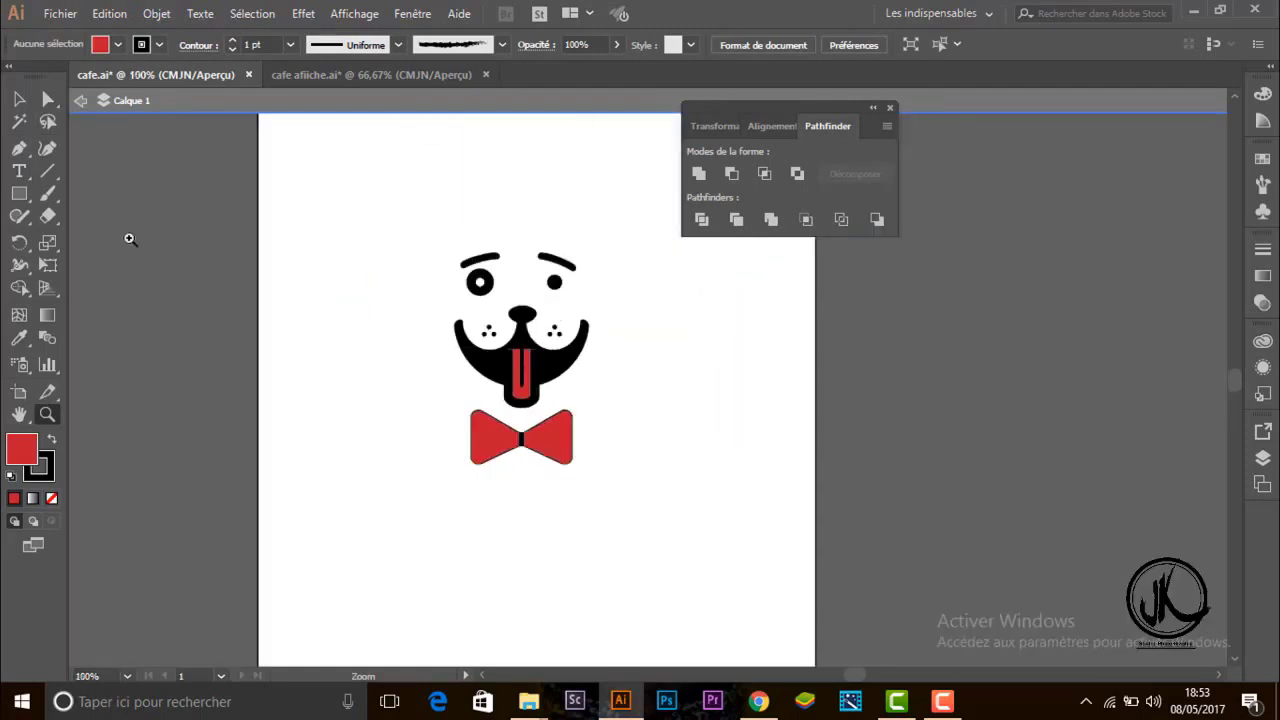
Set the red bow tie's stroke to None so it has no outline.
left_click(46, 99)
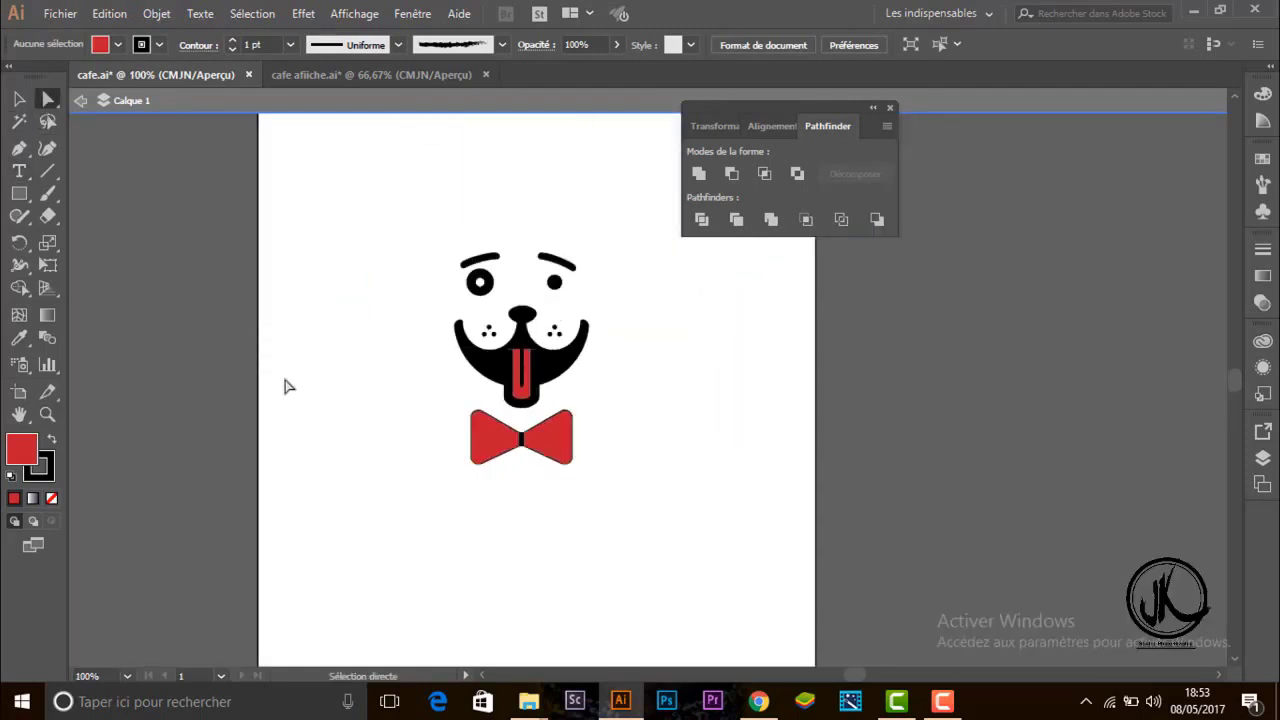
left_click(502, 437)
left_click(160, 46)
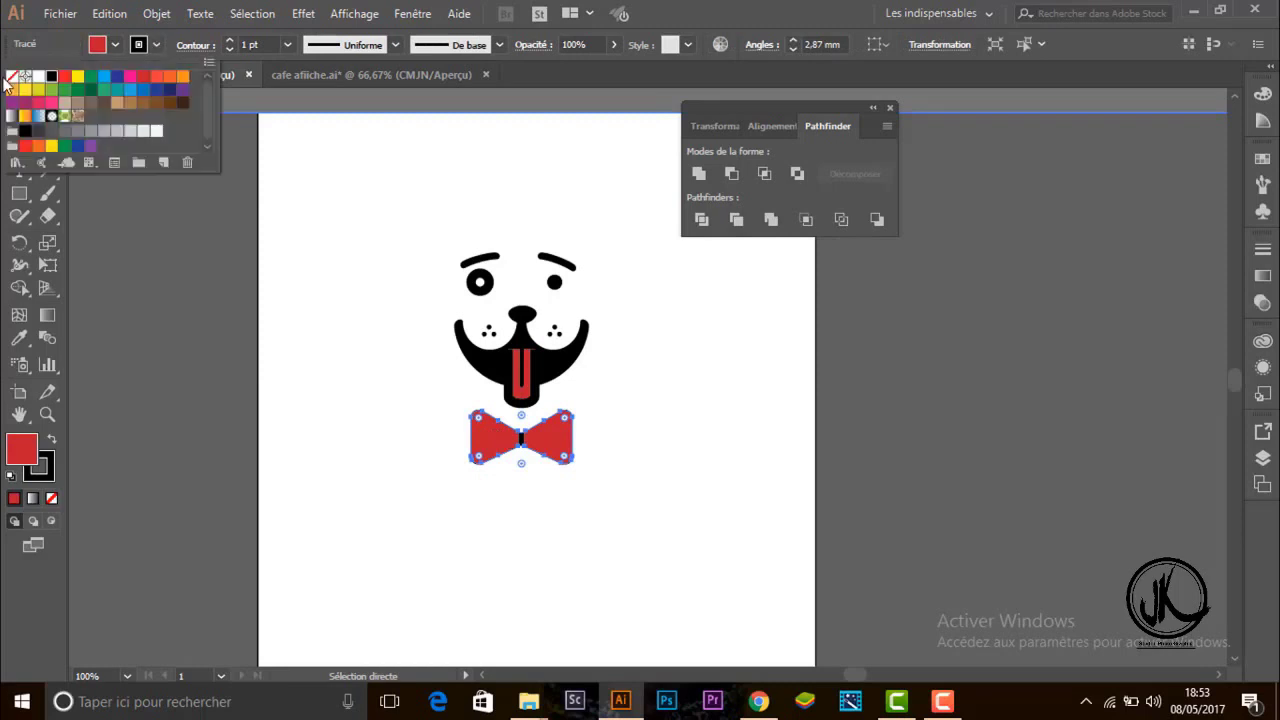
left_click(10, 82)
left_click(340, 345)
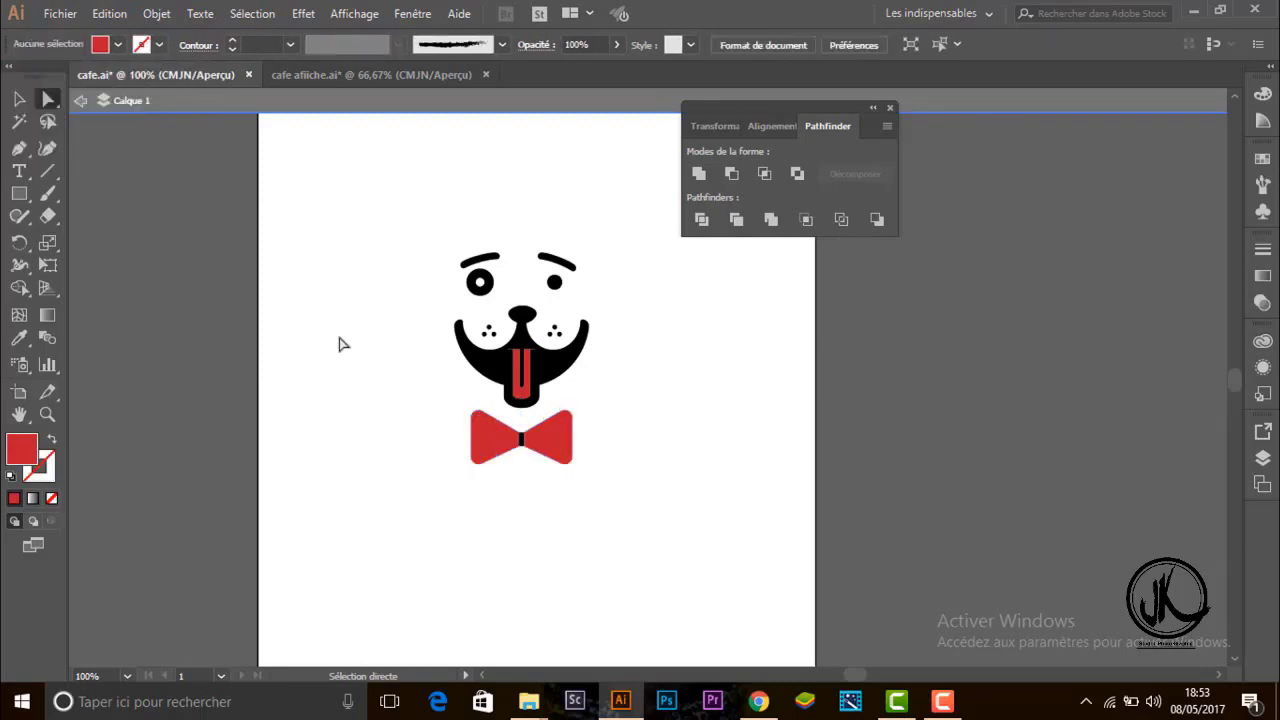
Add the CUTTE DOG caption and move it up just beneath the bow tie.
left_click(19, 172)
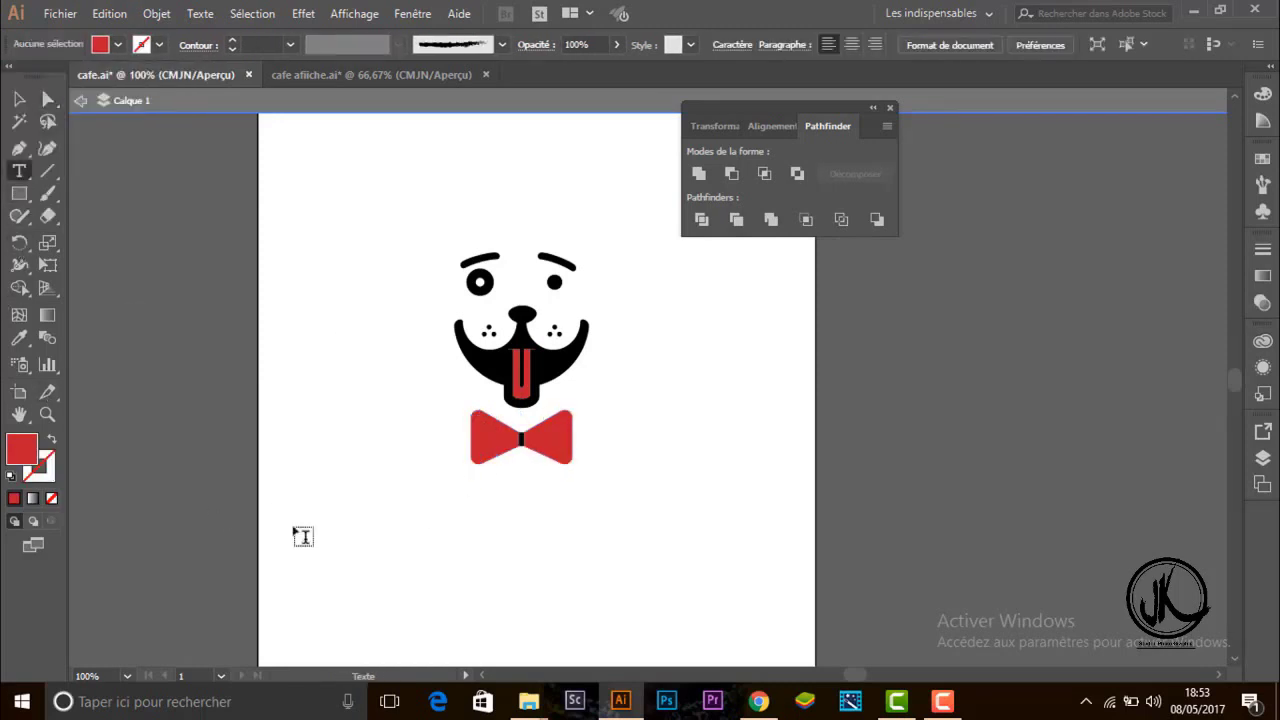
left_click(464, 577)
type("cafe dog")
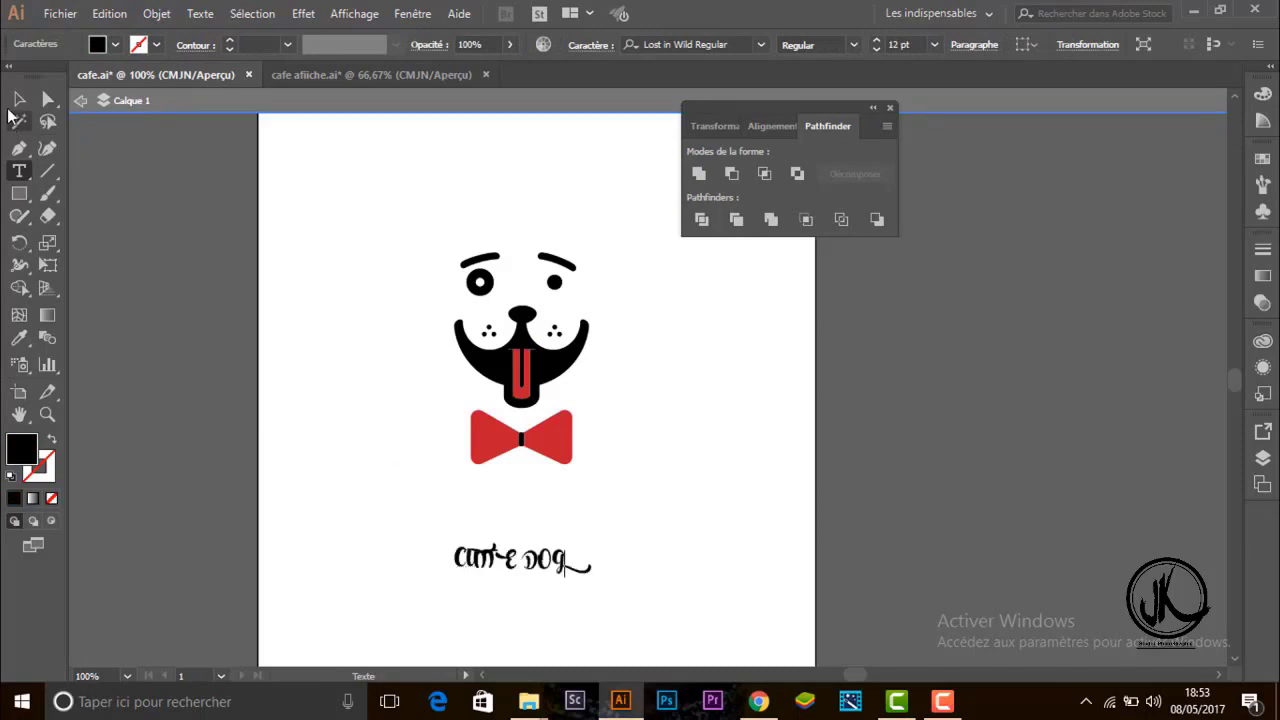
left_click(18, 99)
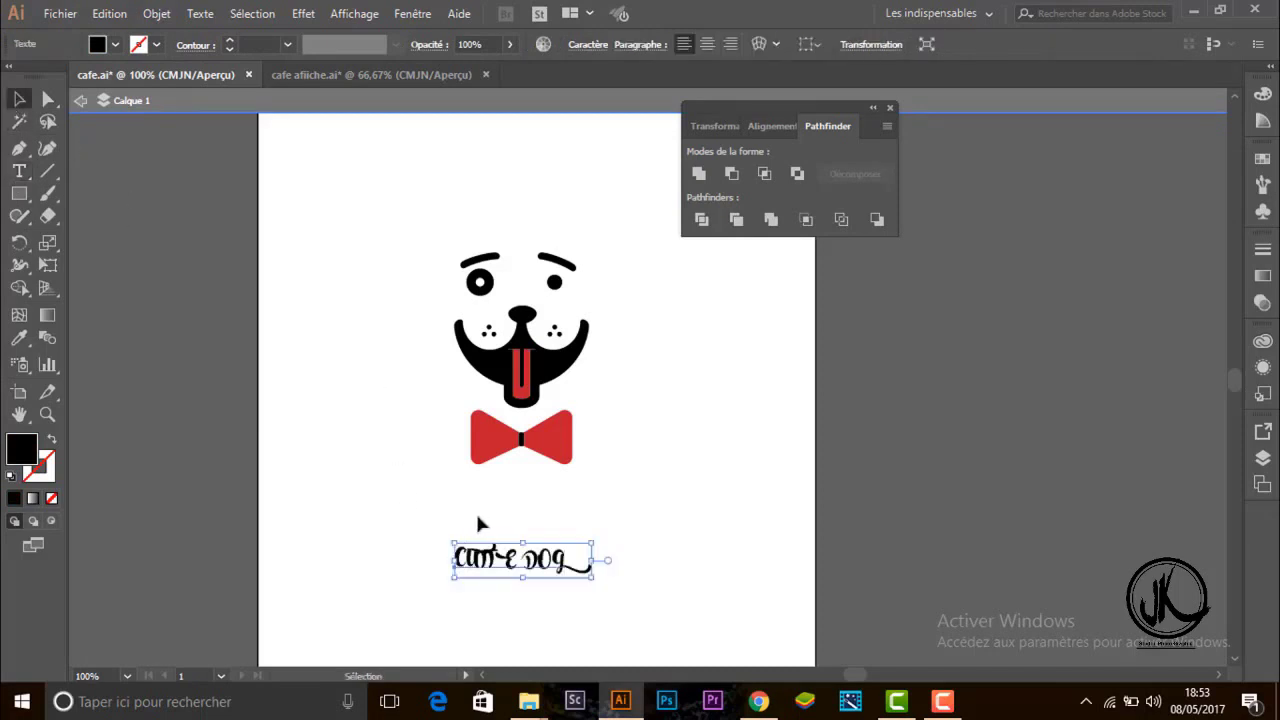
mouse_move(532, 562)
left_mouse_down()
mouse_move(538, 332)
mouse_move(512, 482)
left_mouse_up()
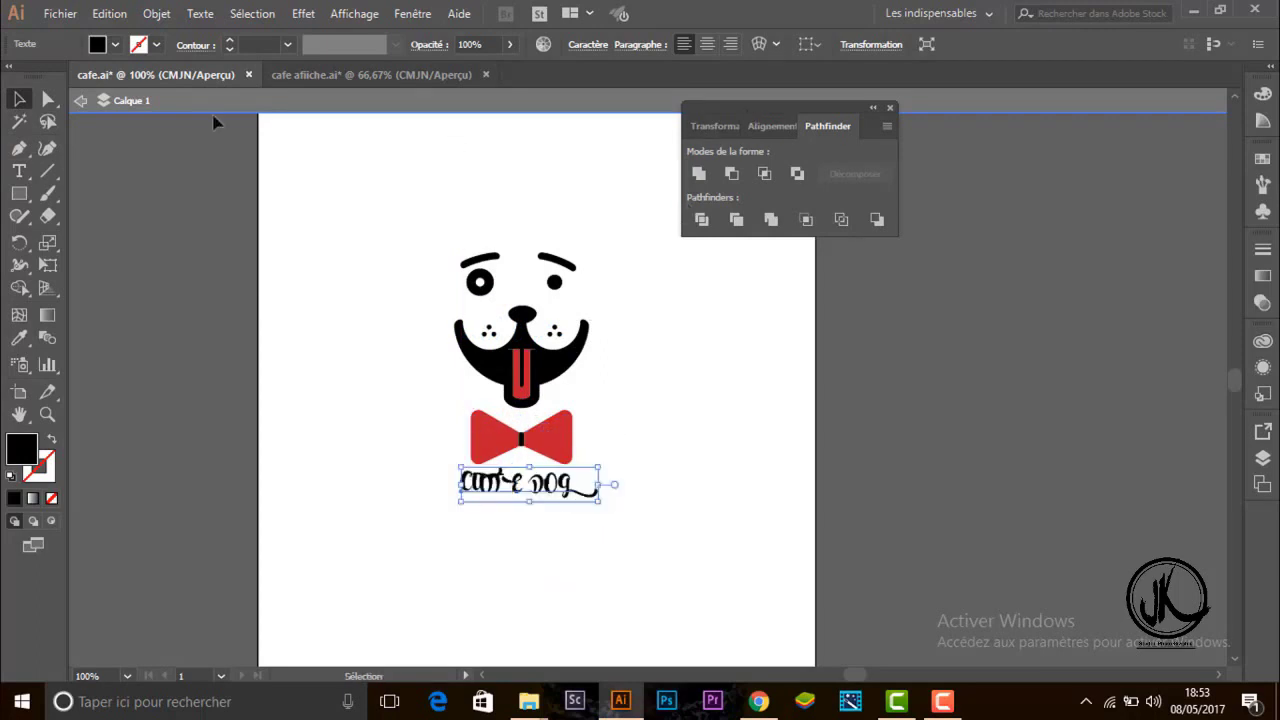
Switch the caption to a bold sans-serif font and enlarge it.
key("t")
key("ctrl+a")
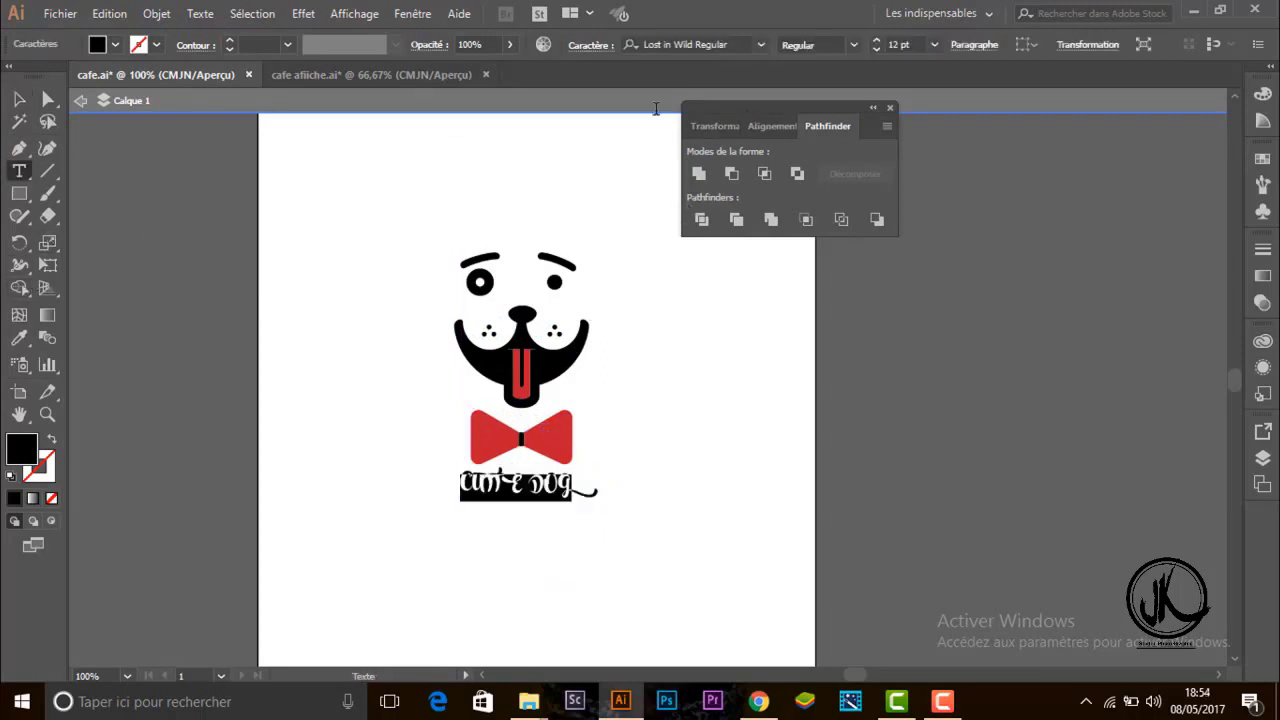
left_click(760, 44)
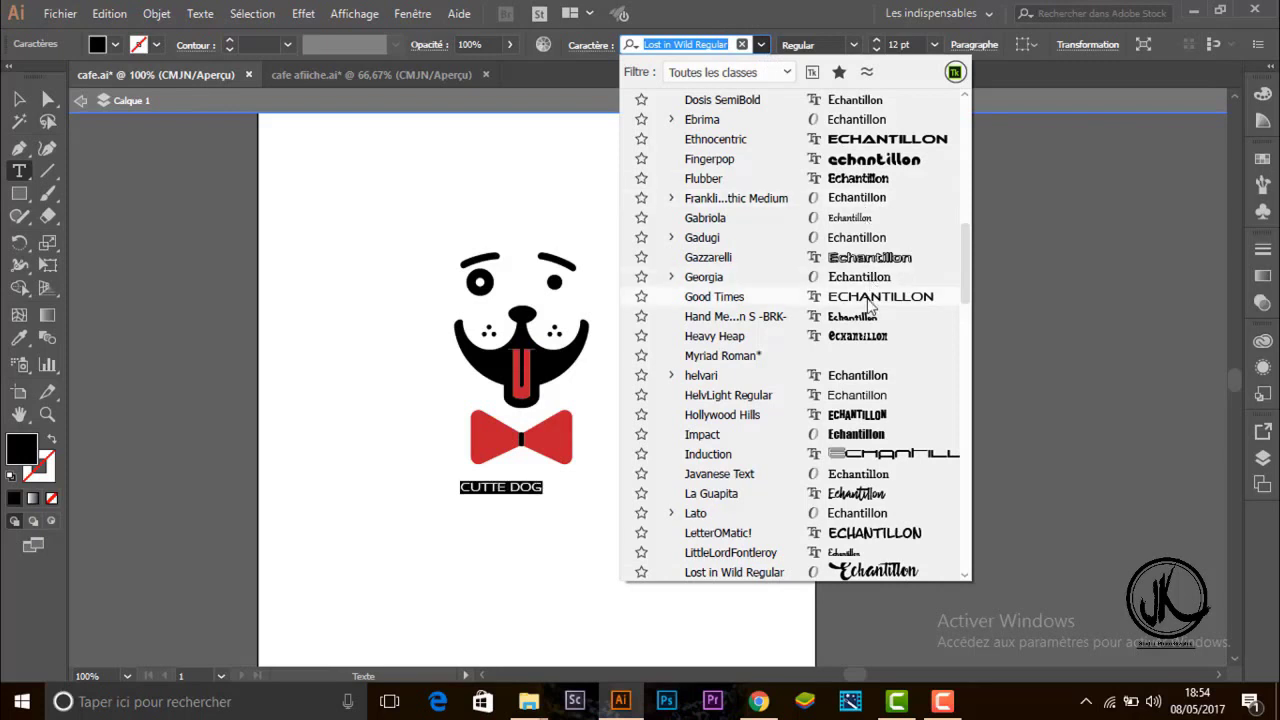
key("Escape")
key("Escape")
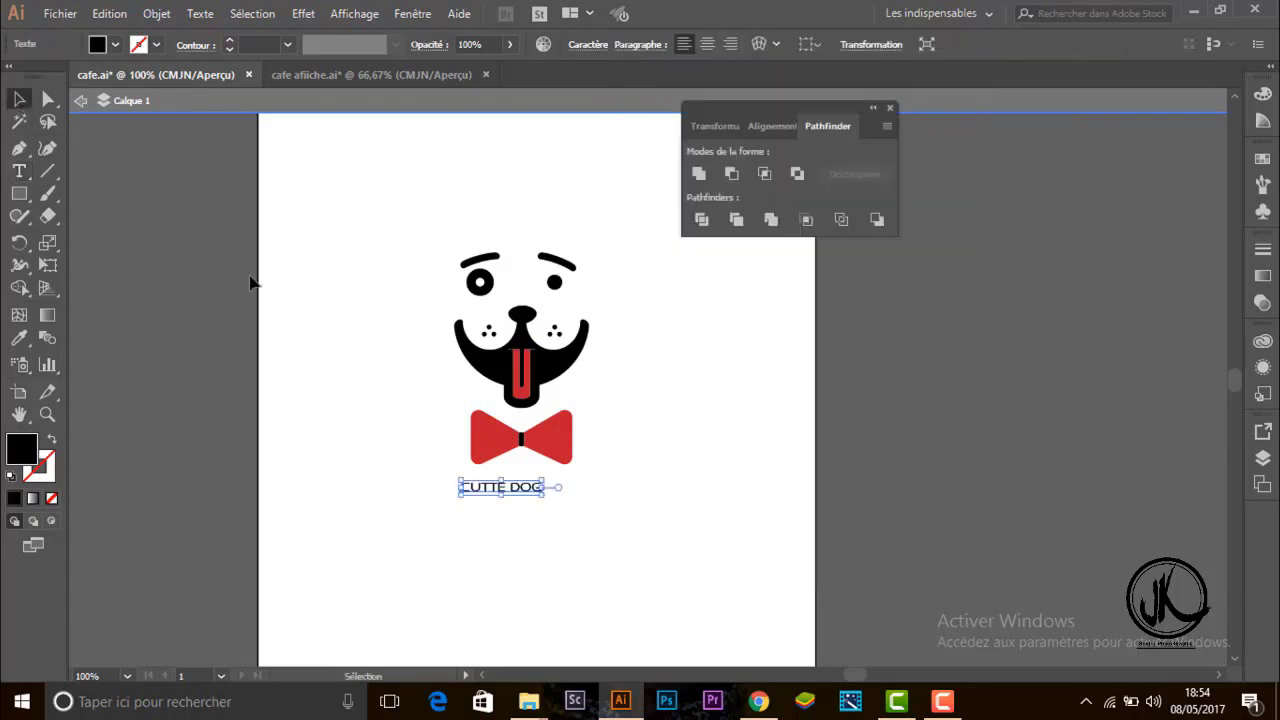
mouse_move(545, 495)
left_mouse_down()
mouse_move(562, 500)
mouse_move(558, 486)
left_mouse_up()
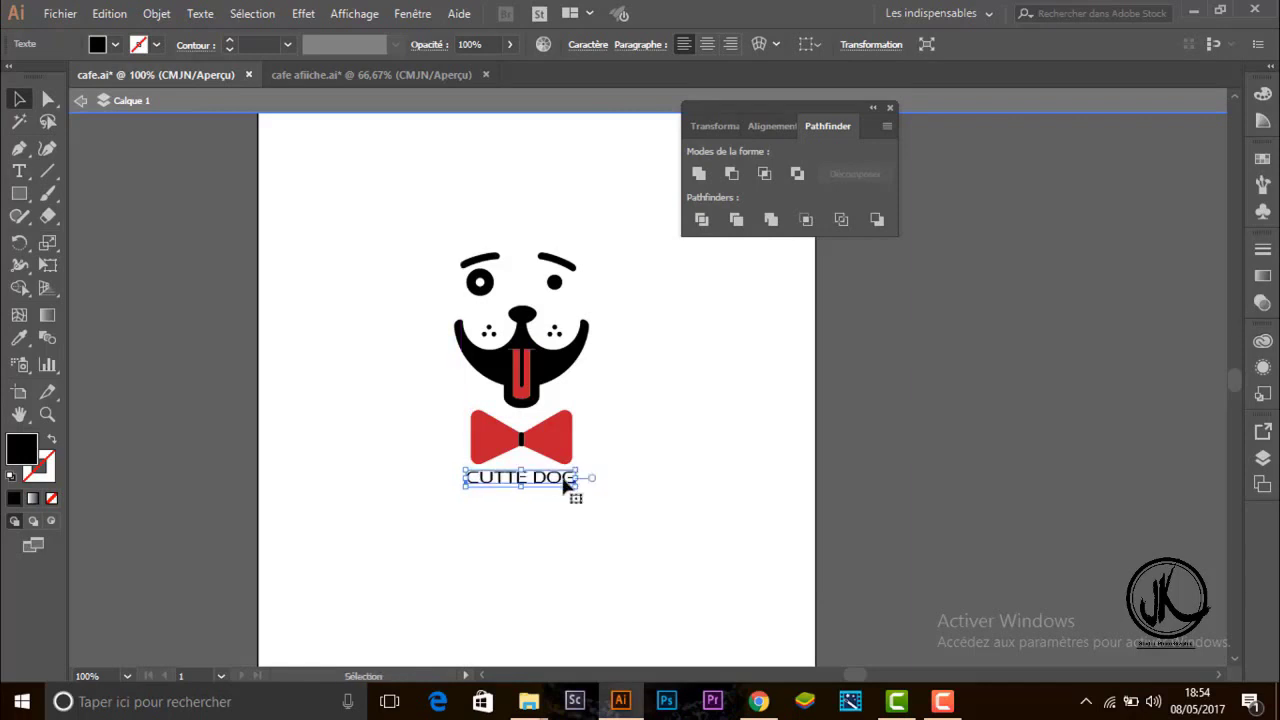
left_click(615, 515)
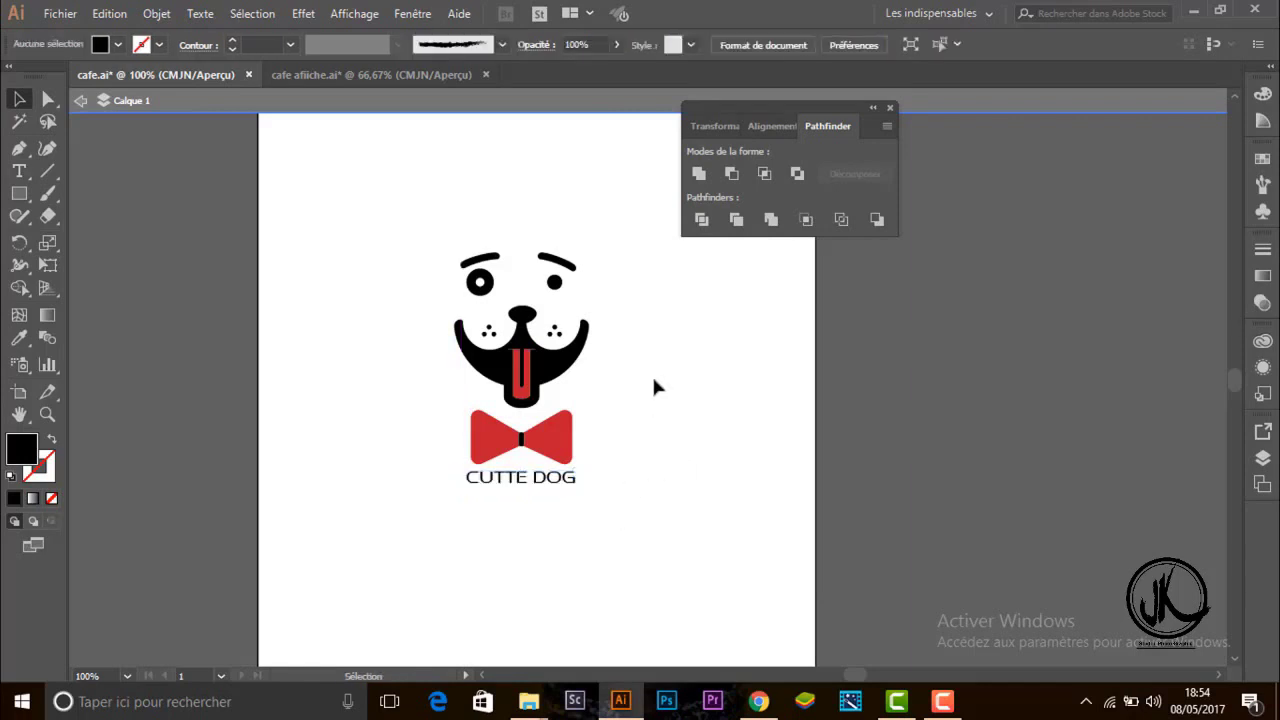
Nudge the CUTTE DOG caption slightly so it sits centred under the bow tie.
left_click(560, 260)
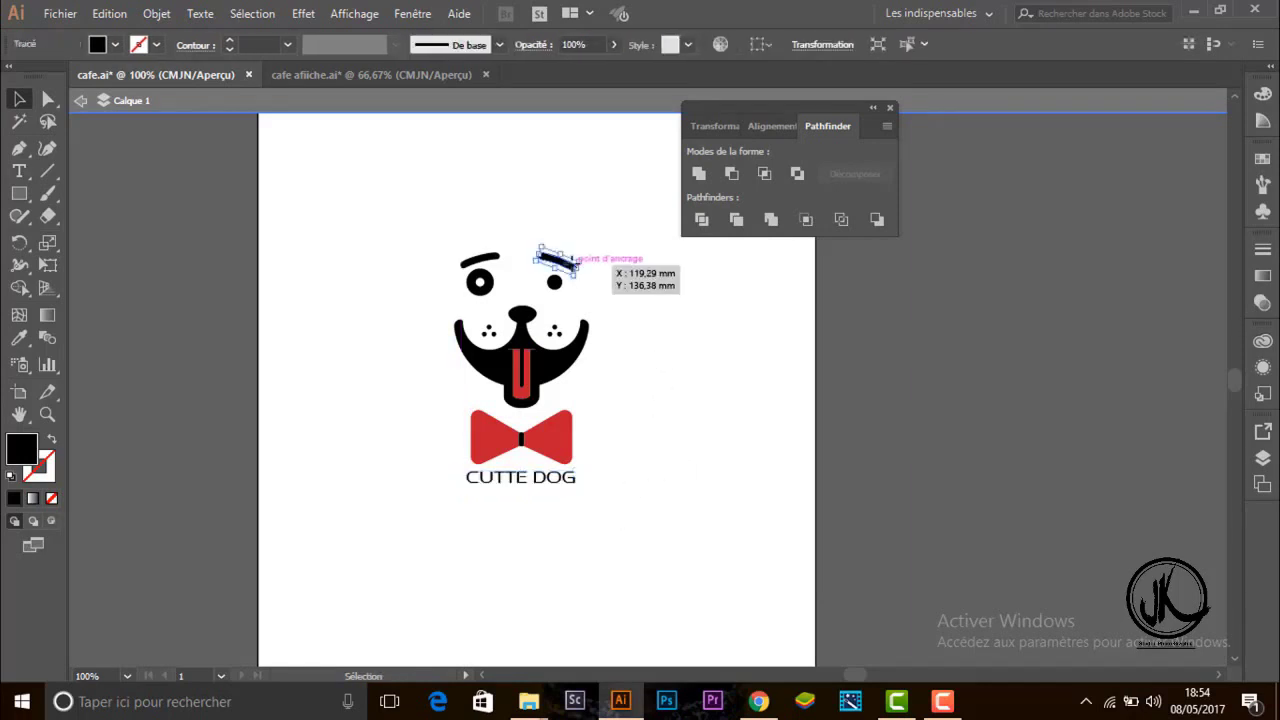
left_click(588, 440)
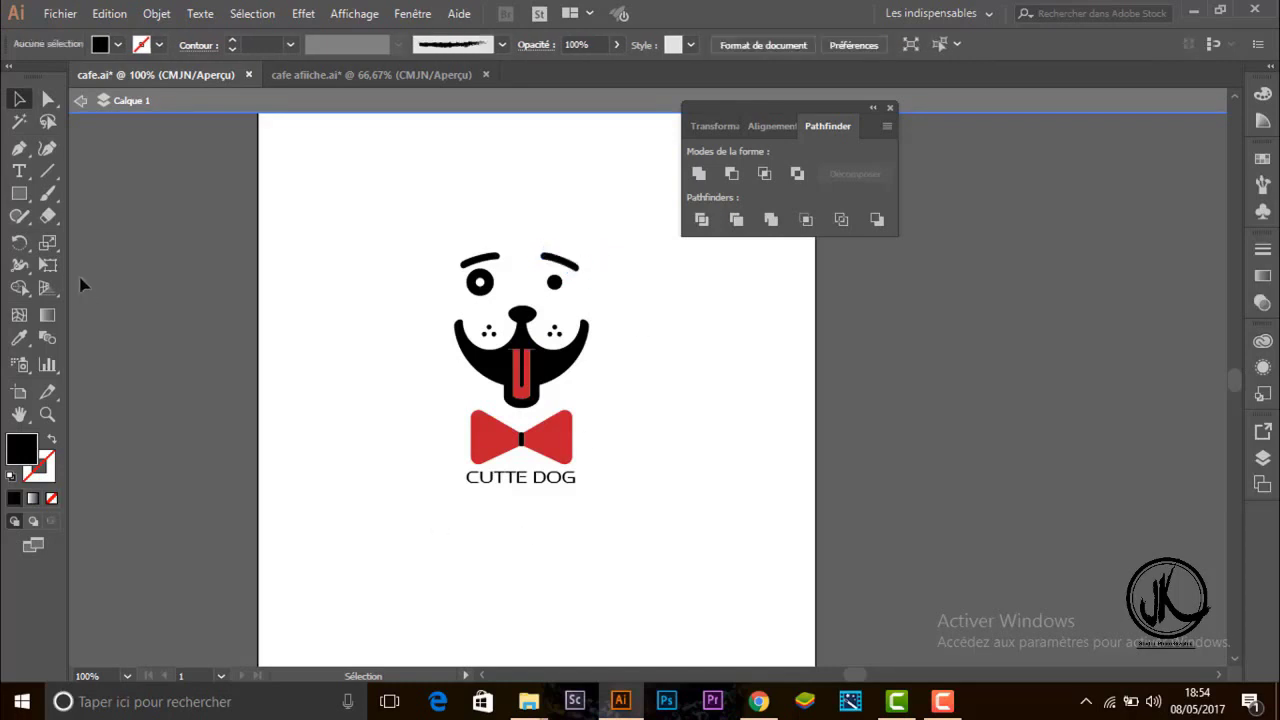
left_click_drag(560, 490, 561, 490)
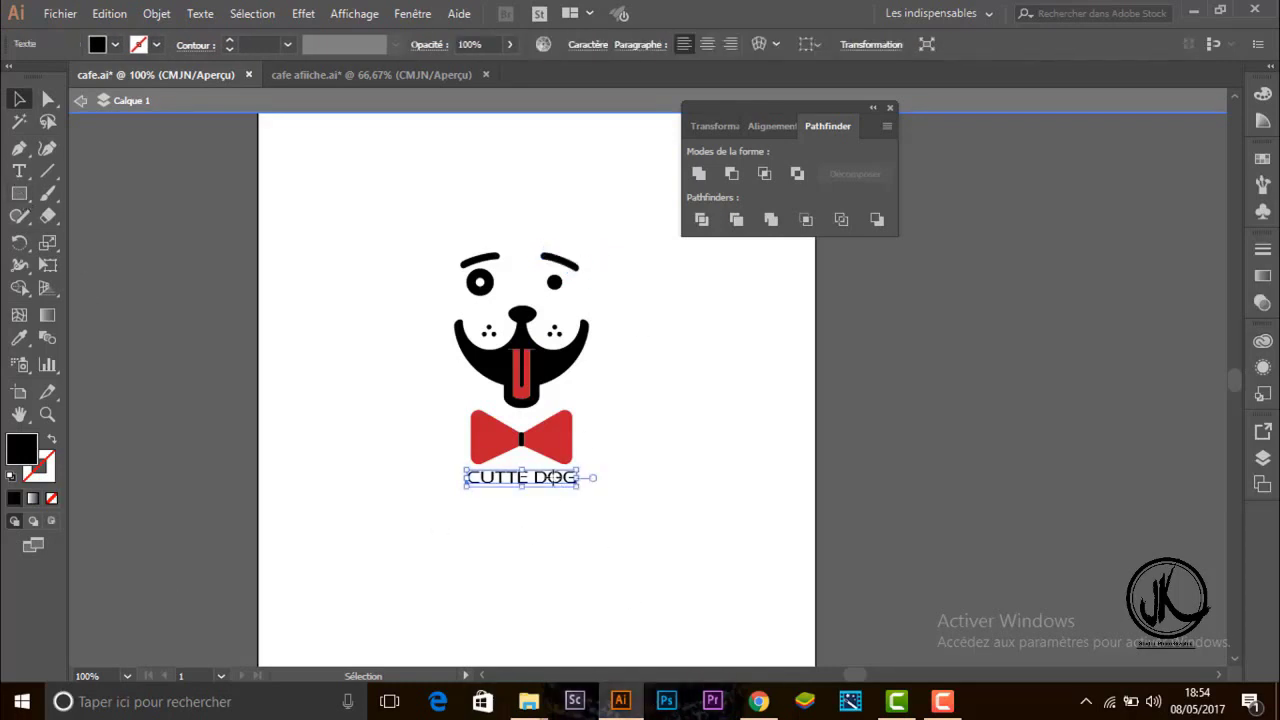
left_click(573, 597)
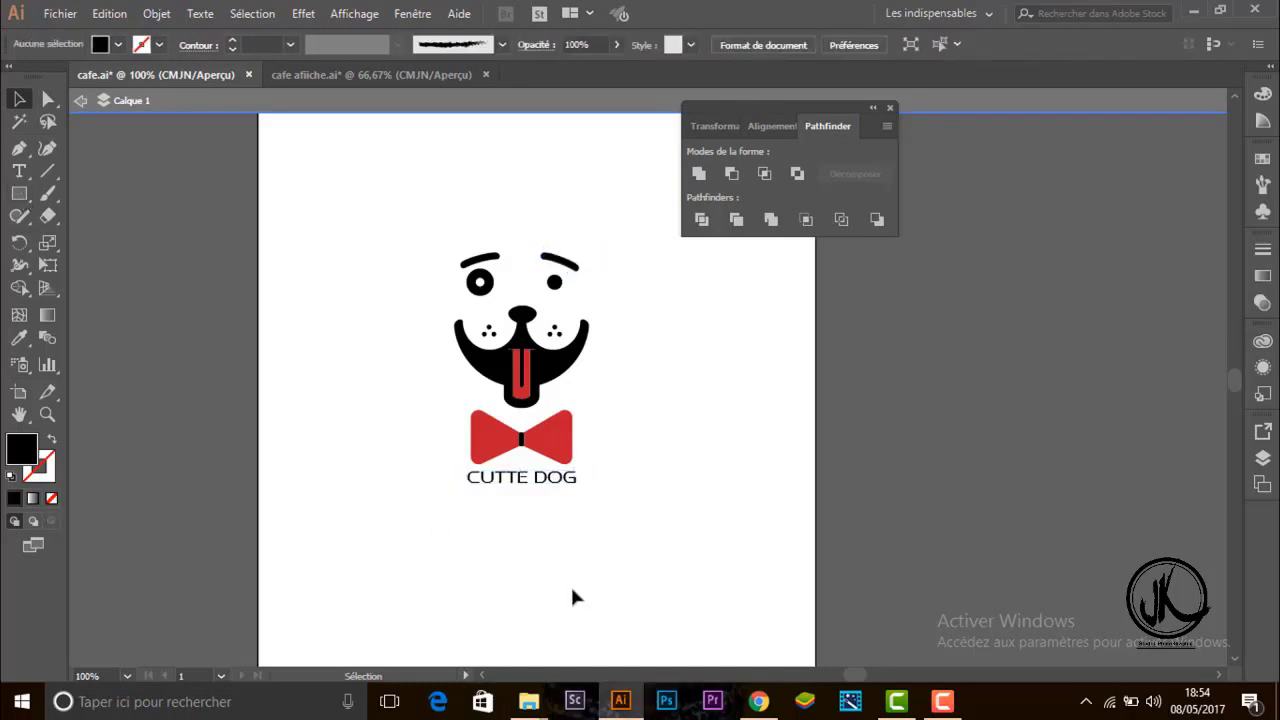
left_click(18, 196)
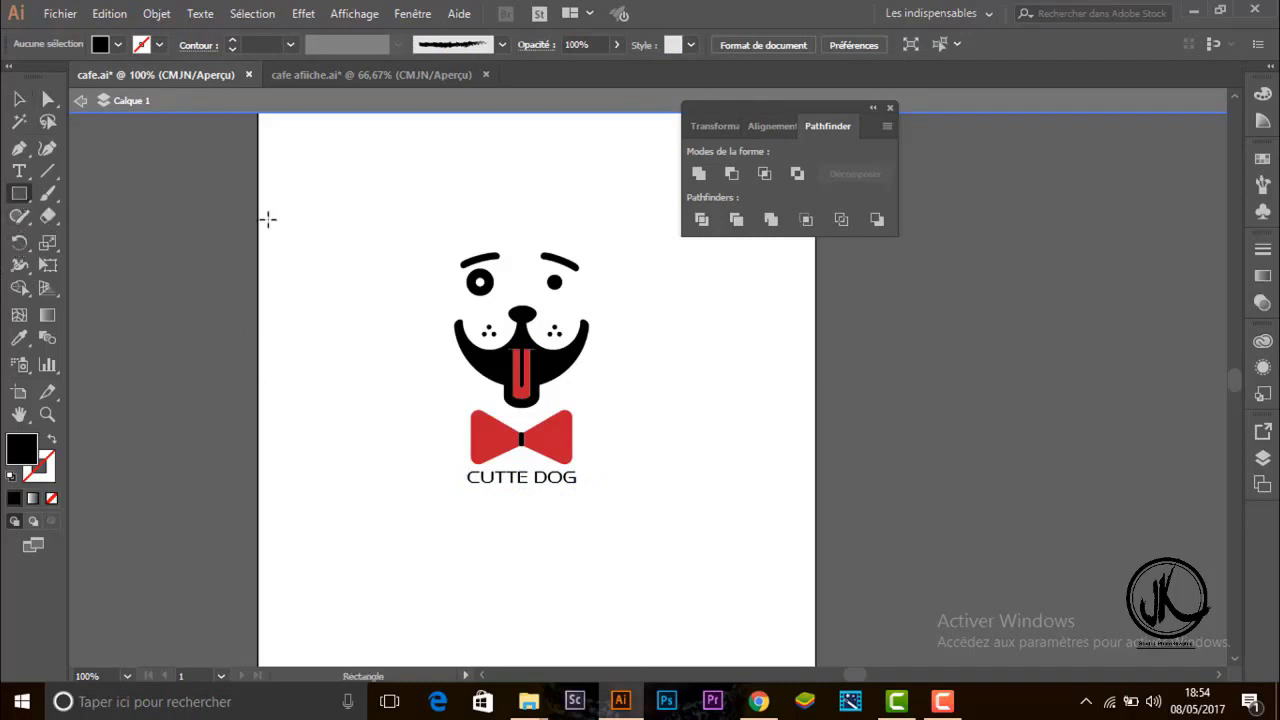
mouse_move(440, 242)
left_mouse_down()
mouse_move(606, 518)
mouse_move(600, 504)
left_mouse_up()
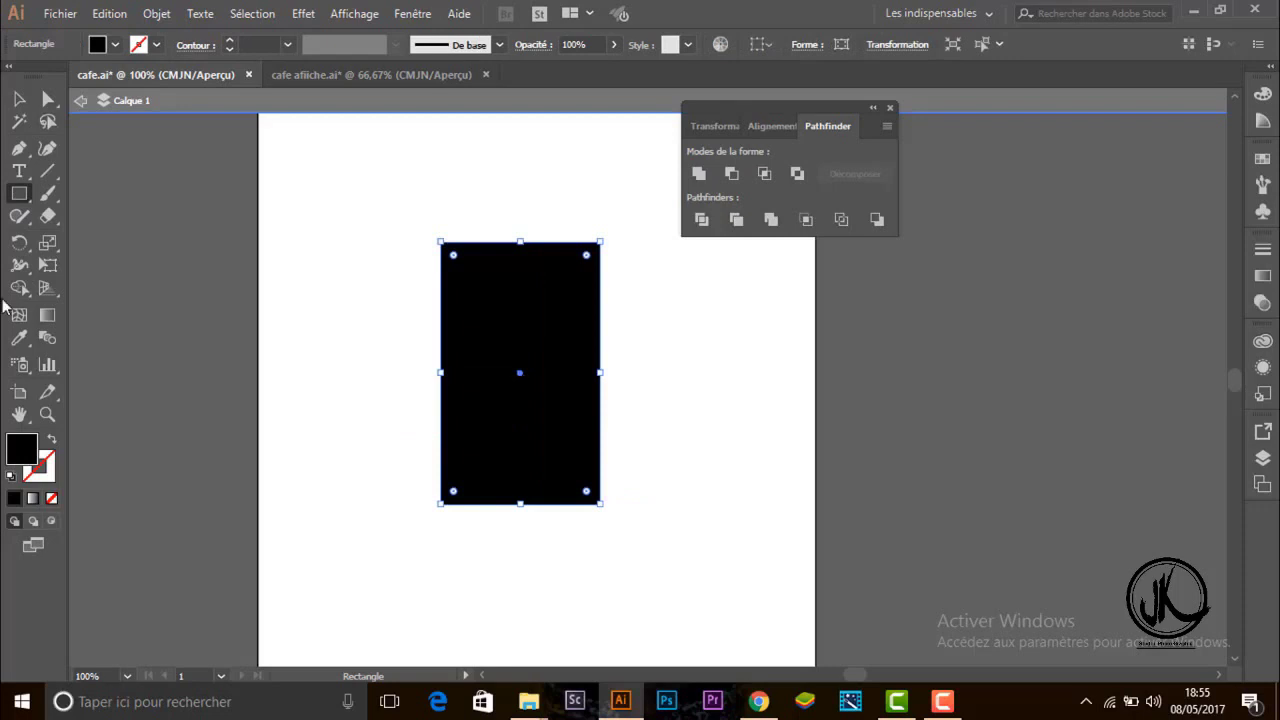
left_click(52, 443)
key("a")
left_click_drag(453, 255, 490, 282)
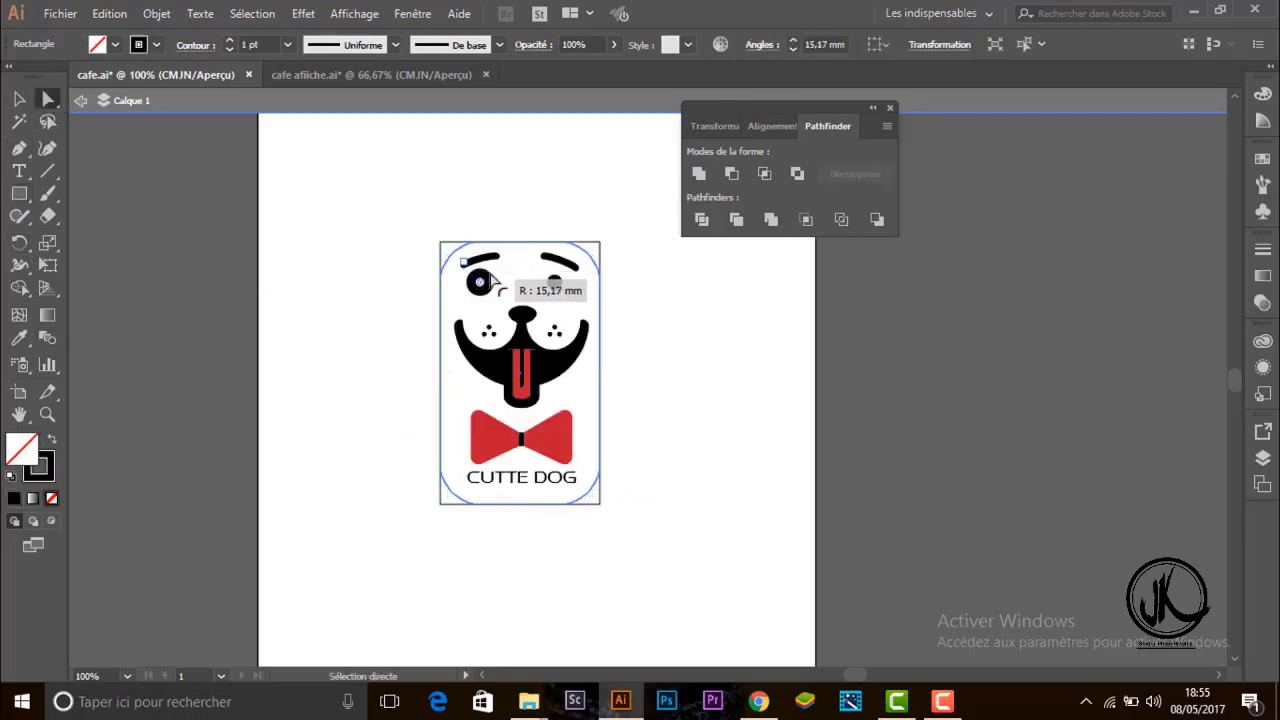
left_click(712, 368)
left_click(601, 362)
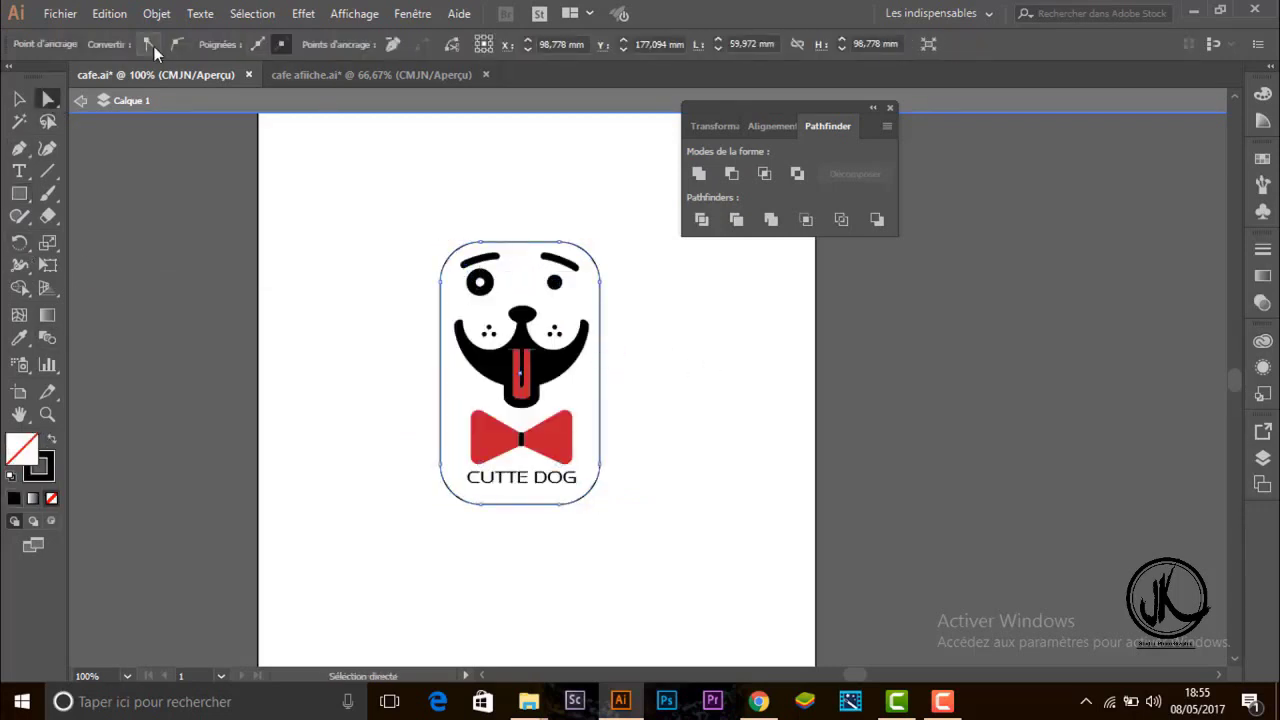
left_click(18, 99)
left_click(340, 150)
key("ctrl+a")
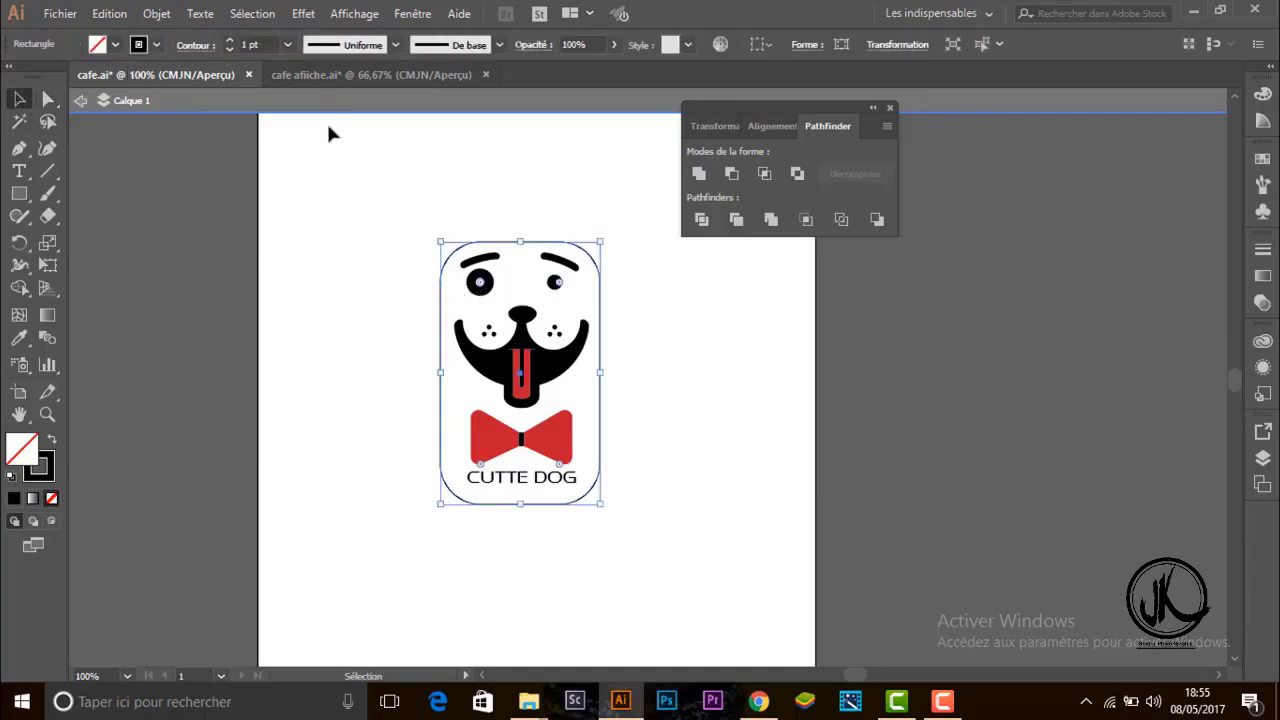
left_click(287, 44)
left_click(323, 200)
left_click(323, 200)
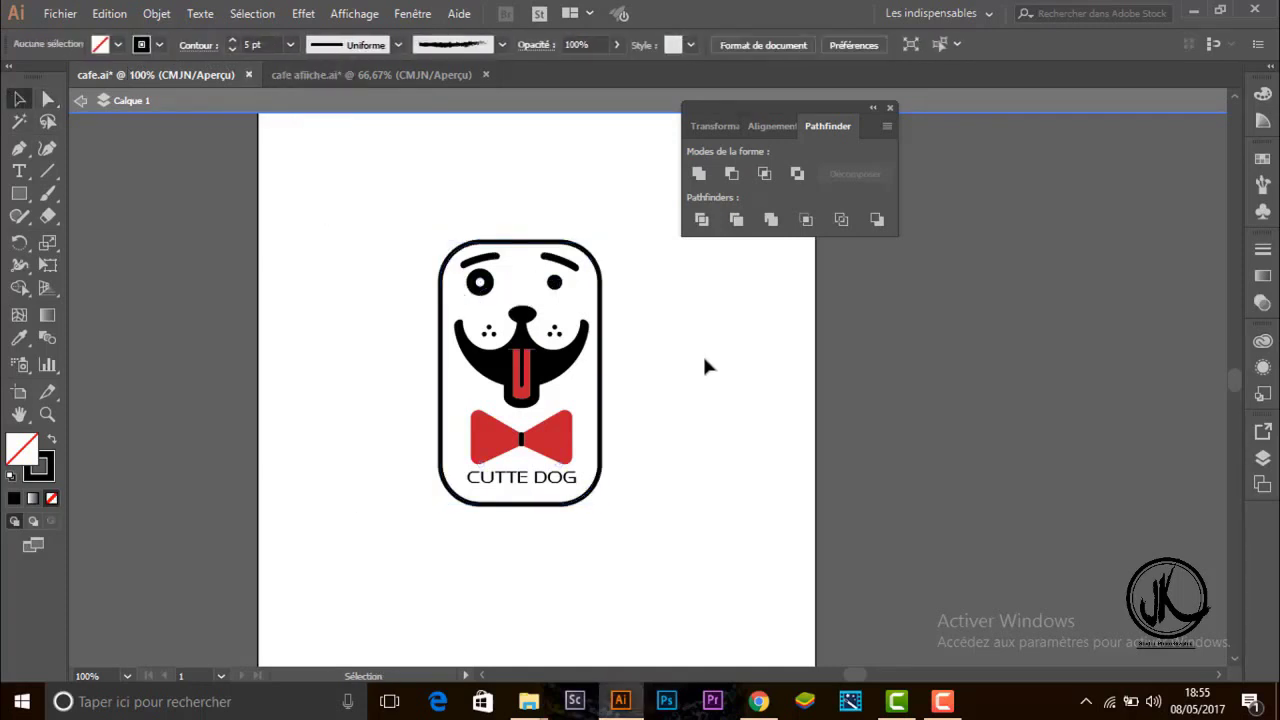
left_click(603, 368)
key("Delete")
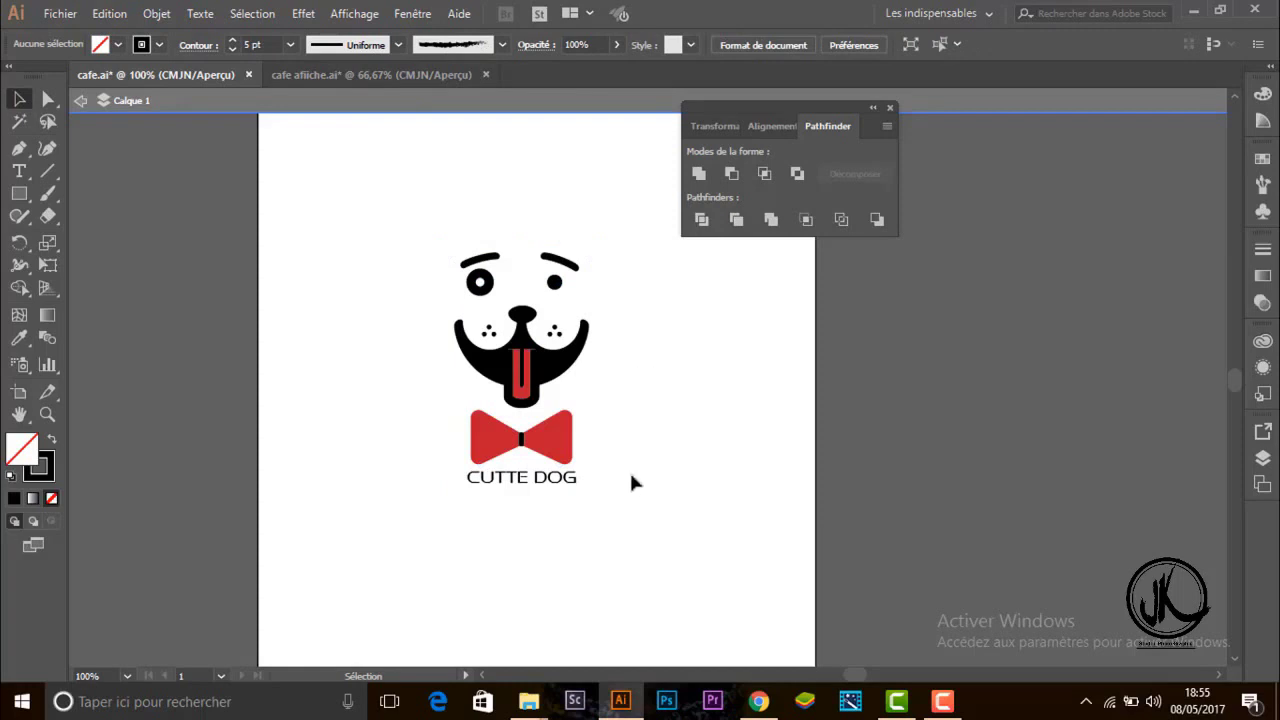
left_click(47, 414)
left_click(614, 369)
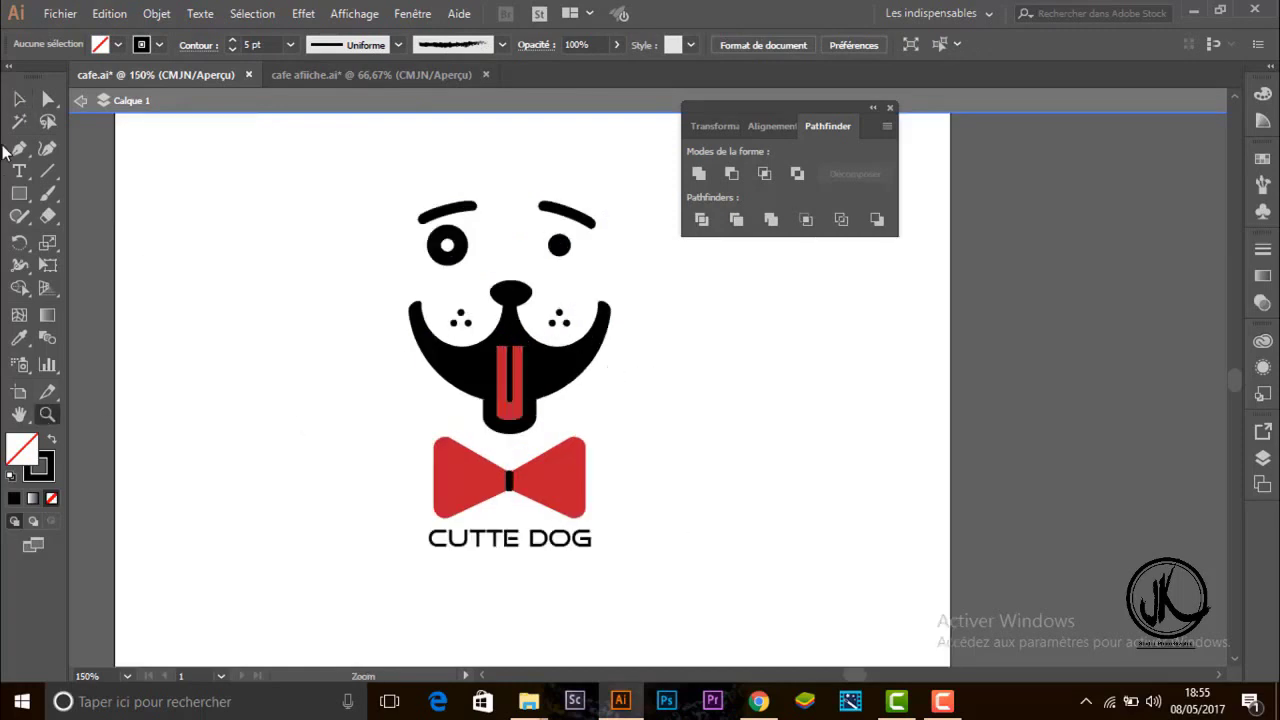
left_click(9, 105)
left_click(554, 540)
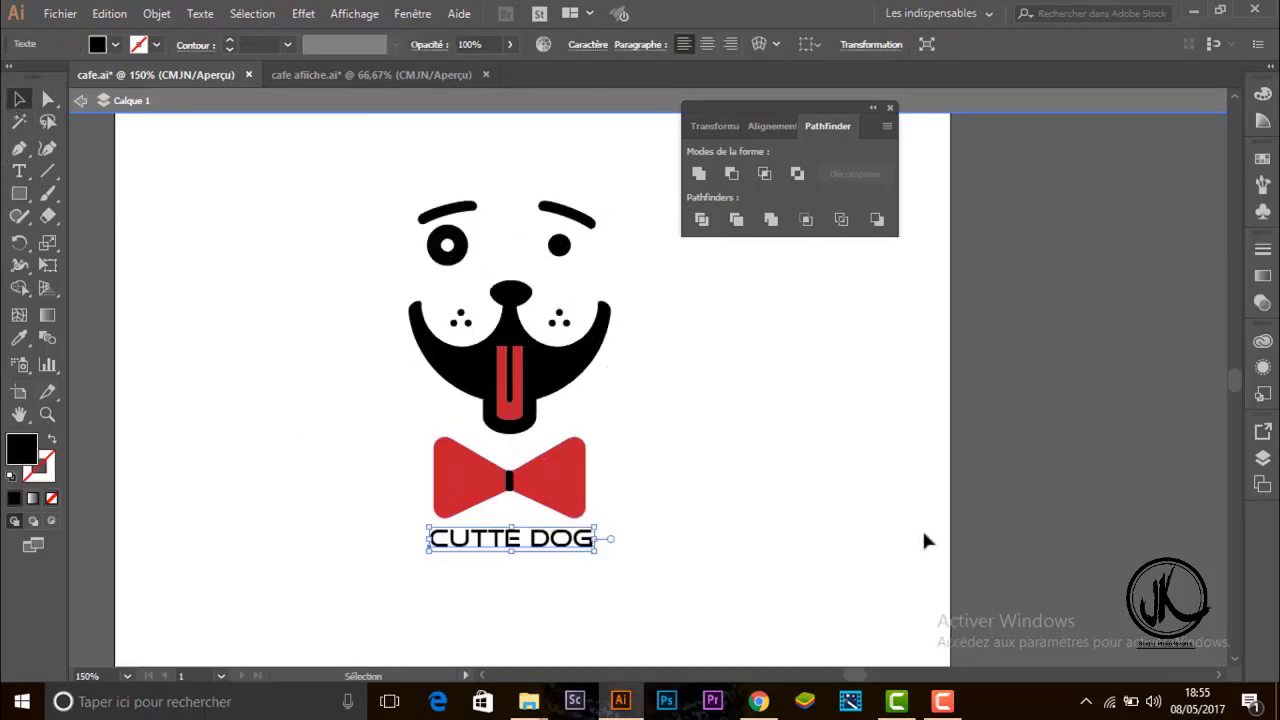